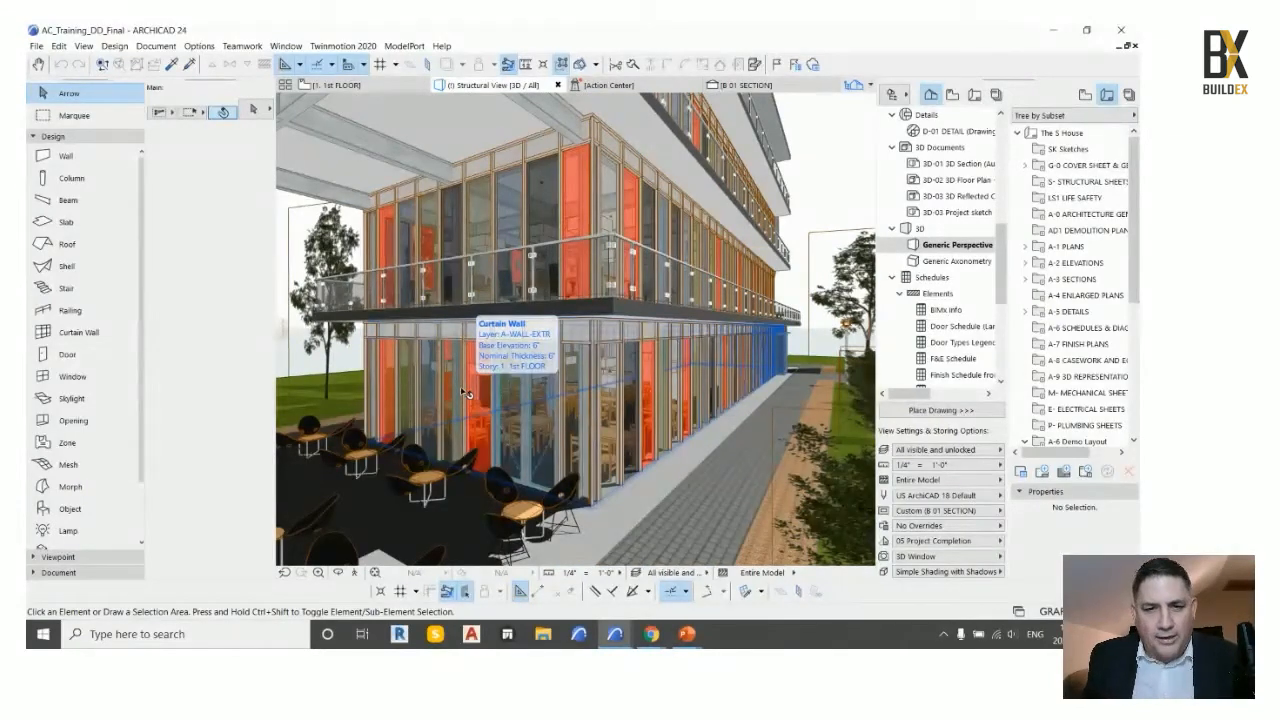
# Bring the 3D view inside the ground-floor dining area and start 3D Explore mode
pyautogui.scroll(10, 580, 390)
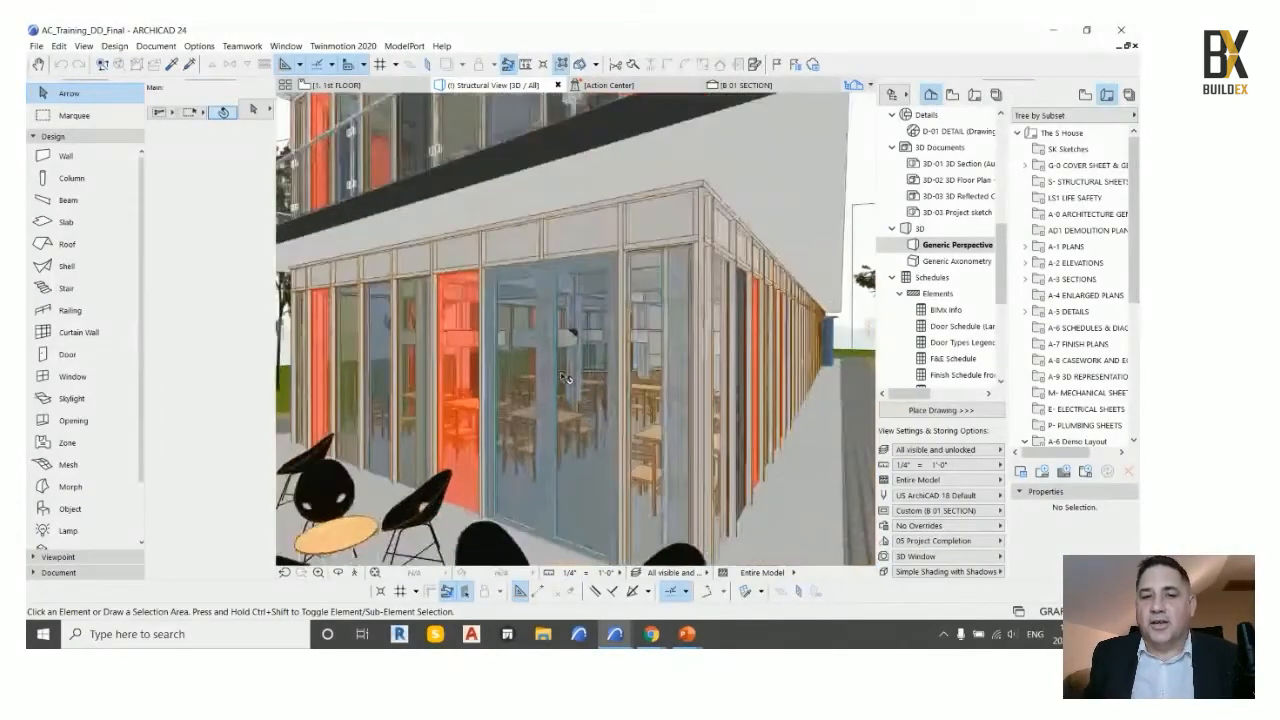
pyautogui.scroll(5, 583, 390)
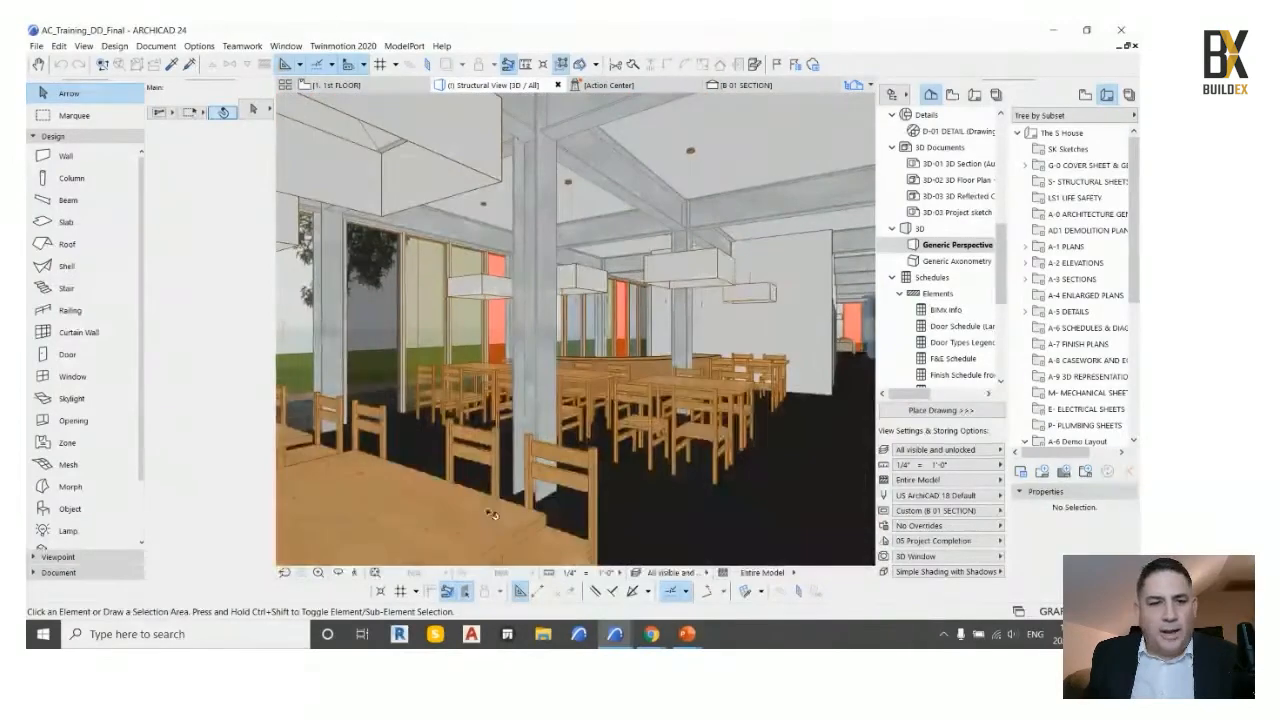
pyautogui.click(354, 574)
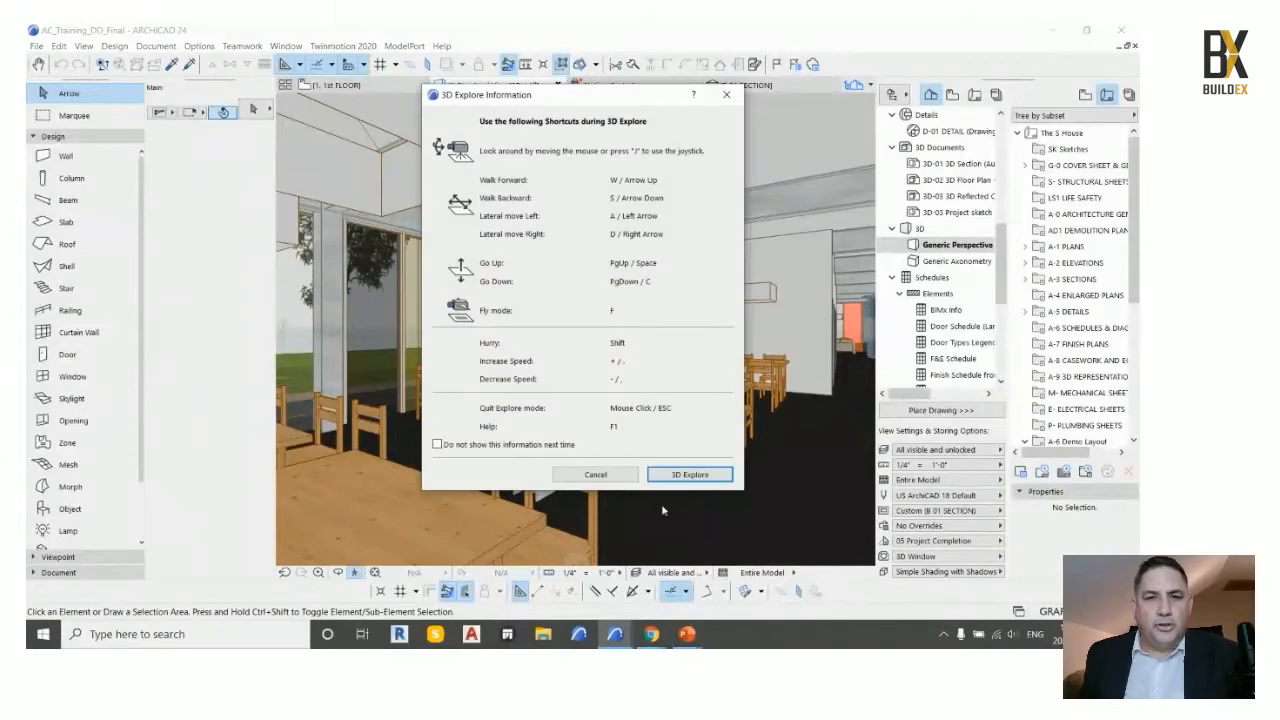
pyautogui.click(680, 478)
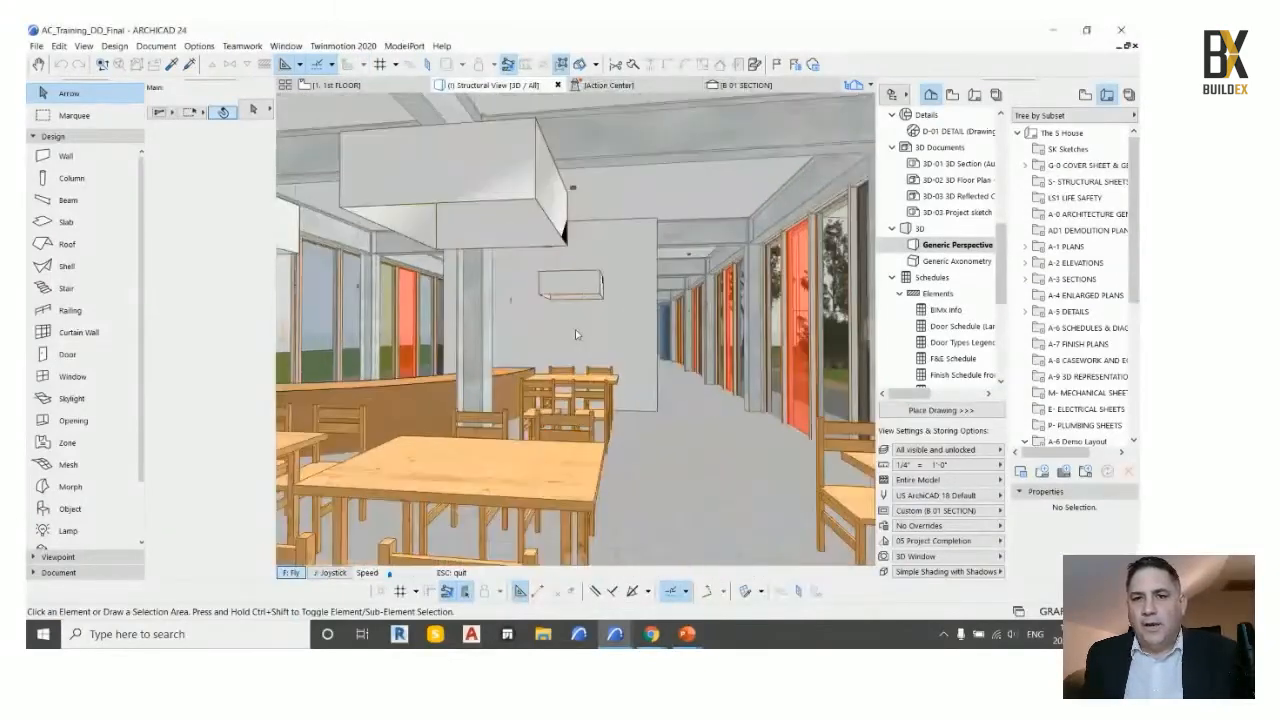
# Walk through the dining area and along the glazed corridor to the sofa lounge, and leave the explore mode
pyautogui.press('Down')
pyautogui.press('Up')
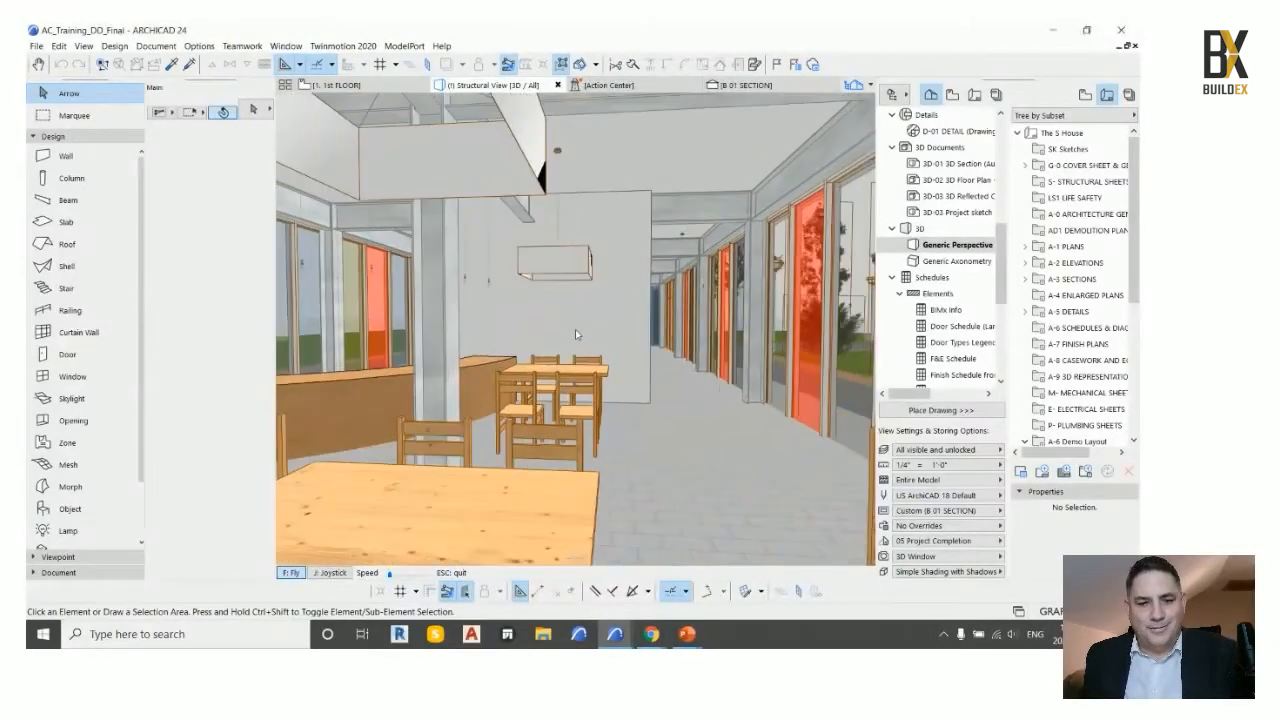
pyautogui.press('Right')
pyautogui.press('Up')
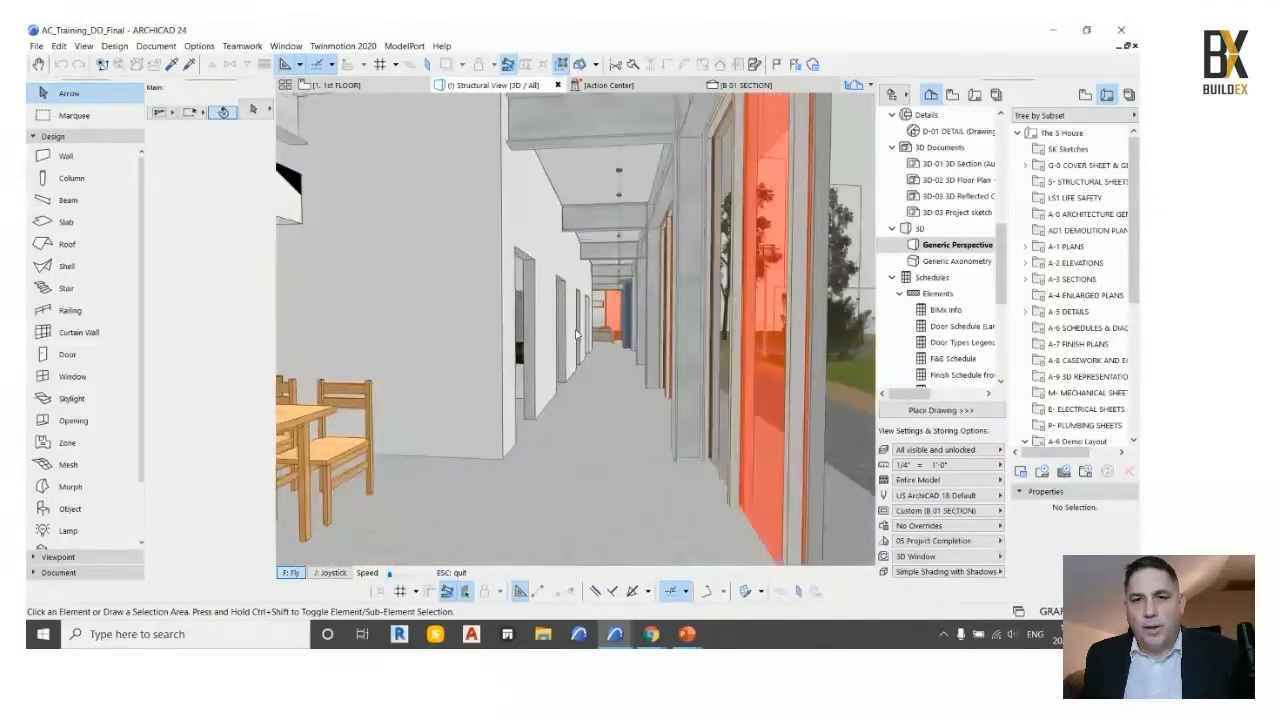
pyautogui.press('Up')
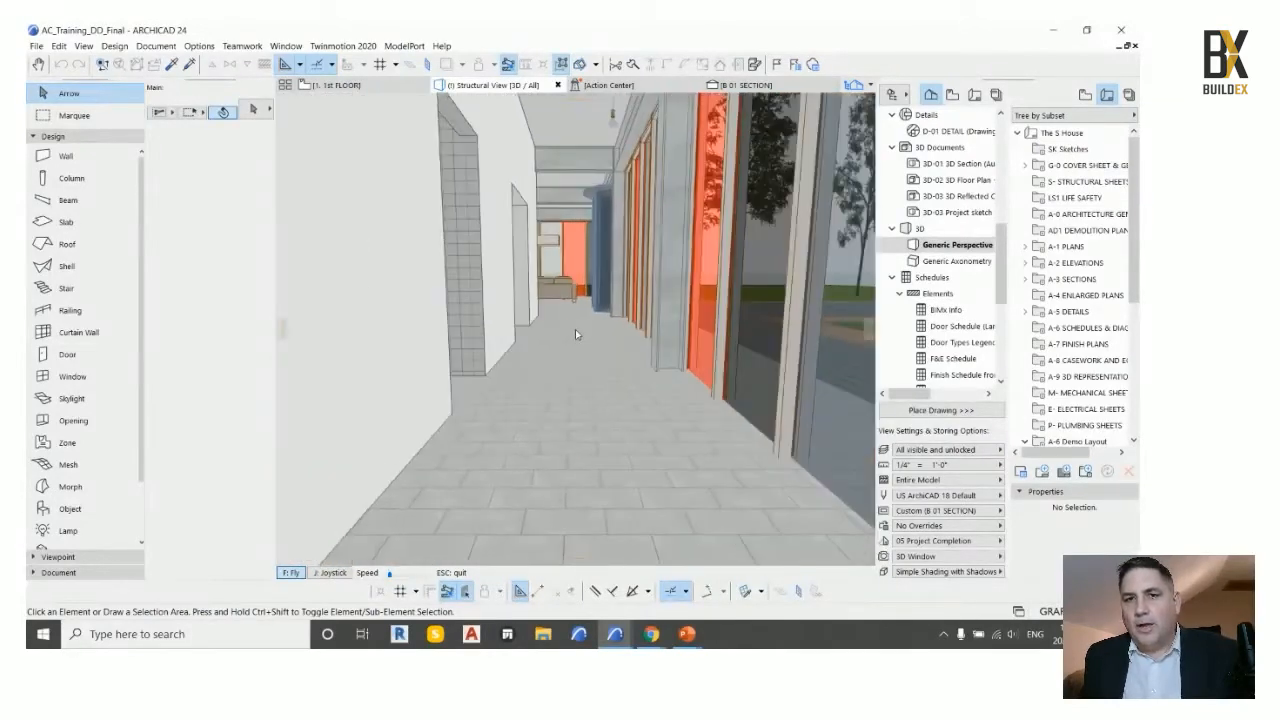
pyautogui.press('Up')
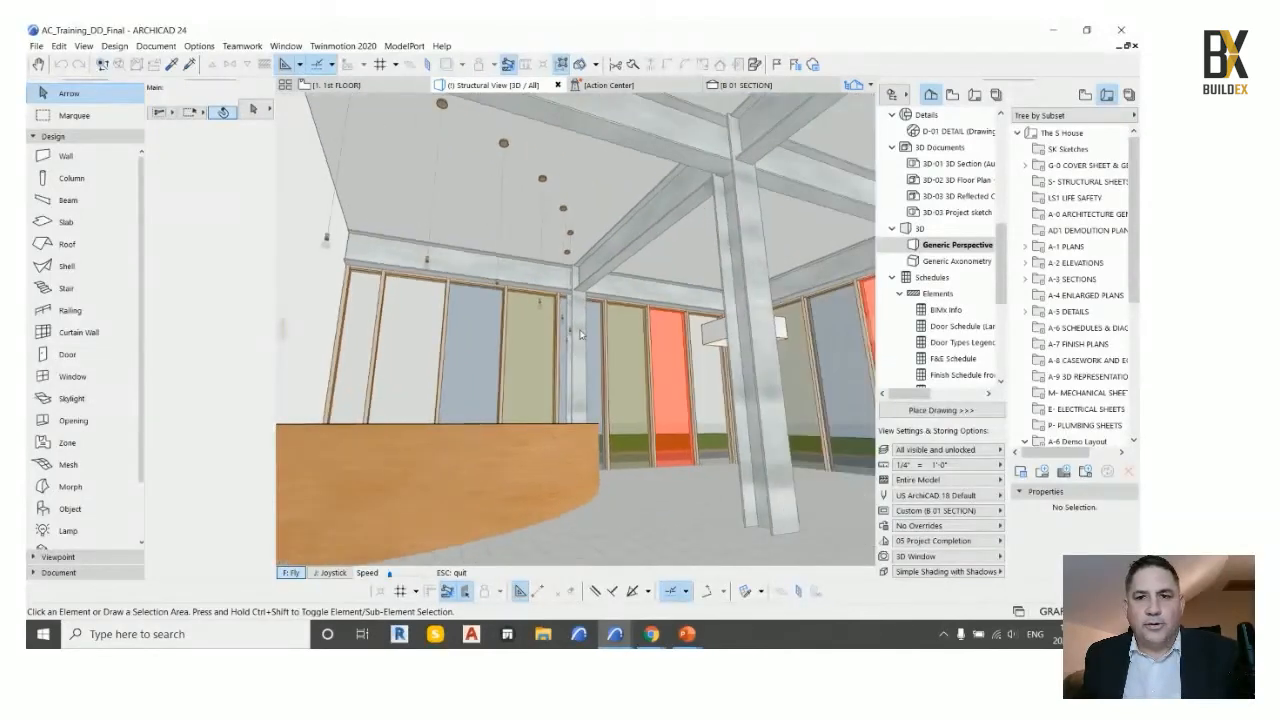
pyautogui.press('Up')
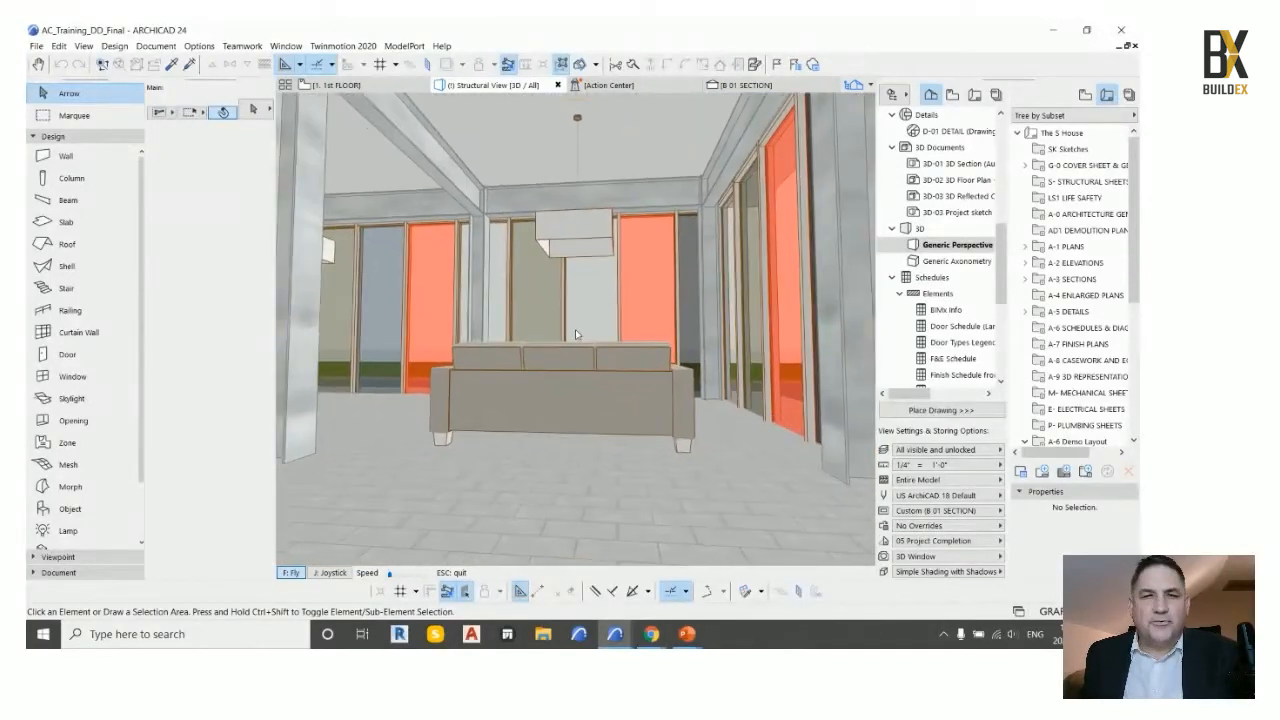
pyautogui.press('Up')
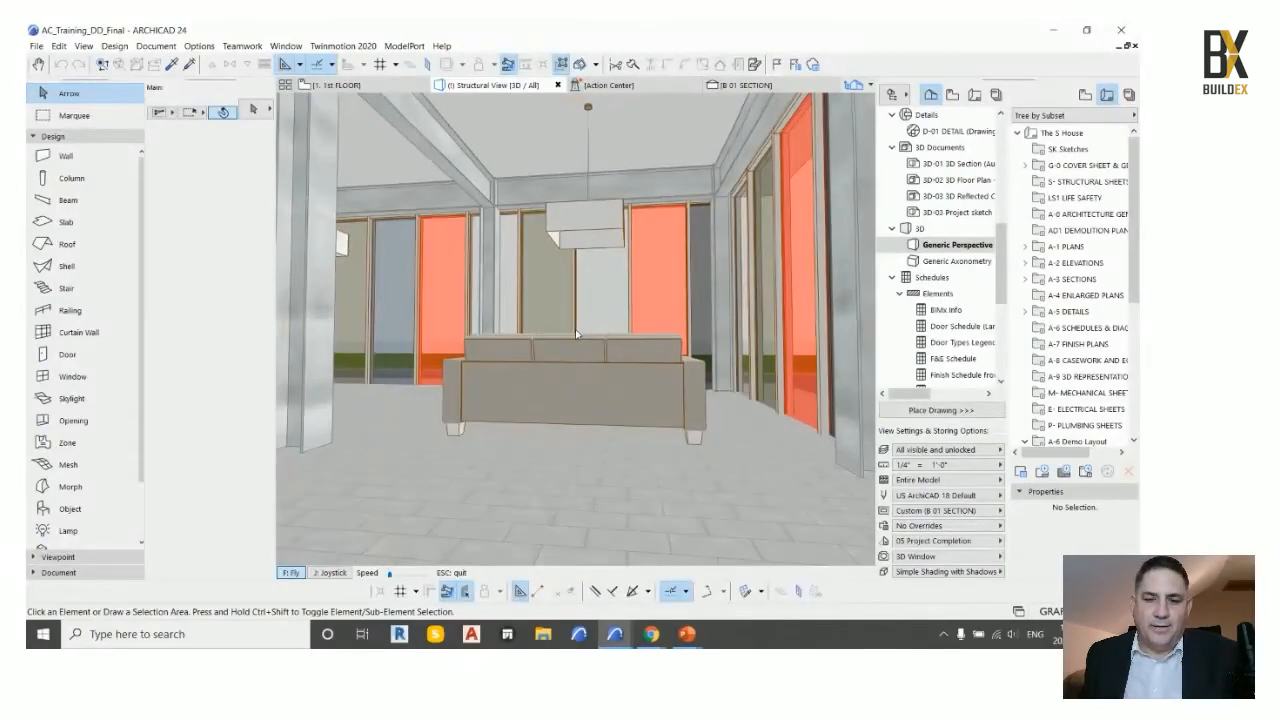
pyautogui.press('Up')
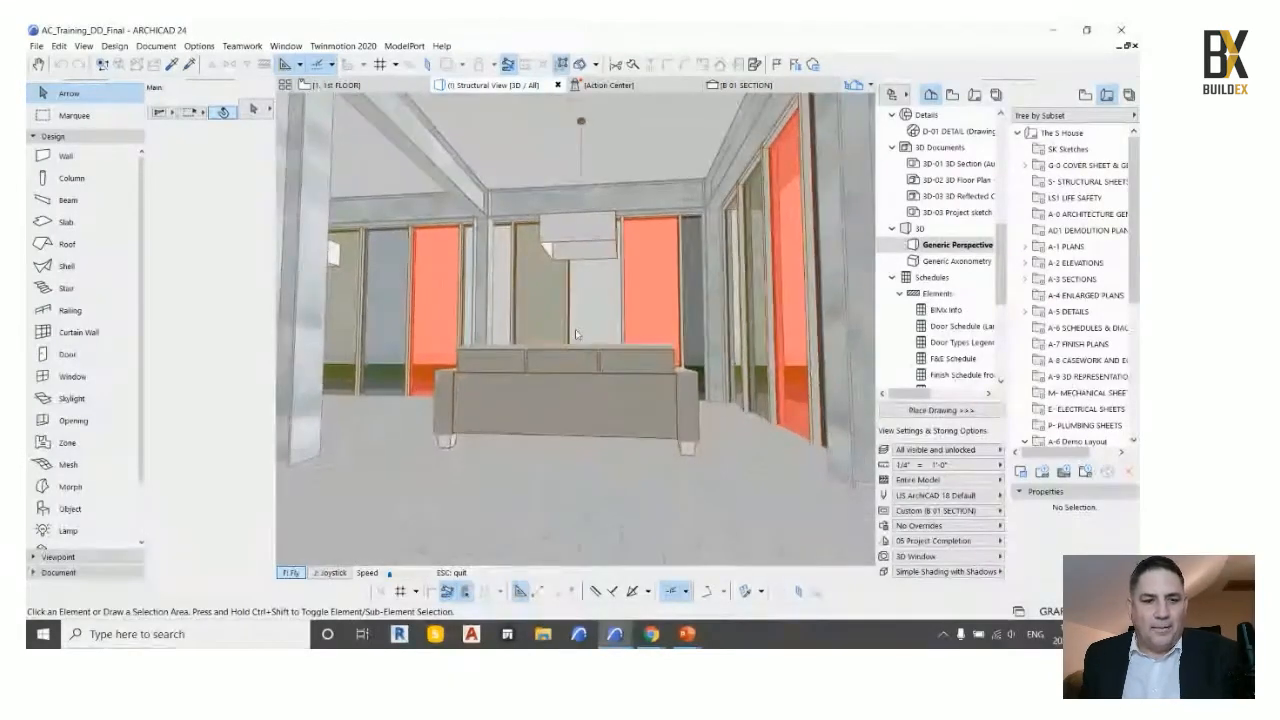
pyautogui.press('F1')
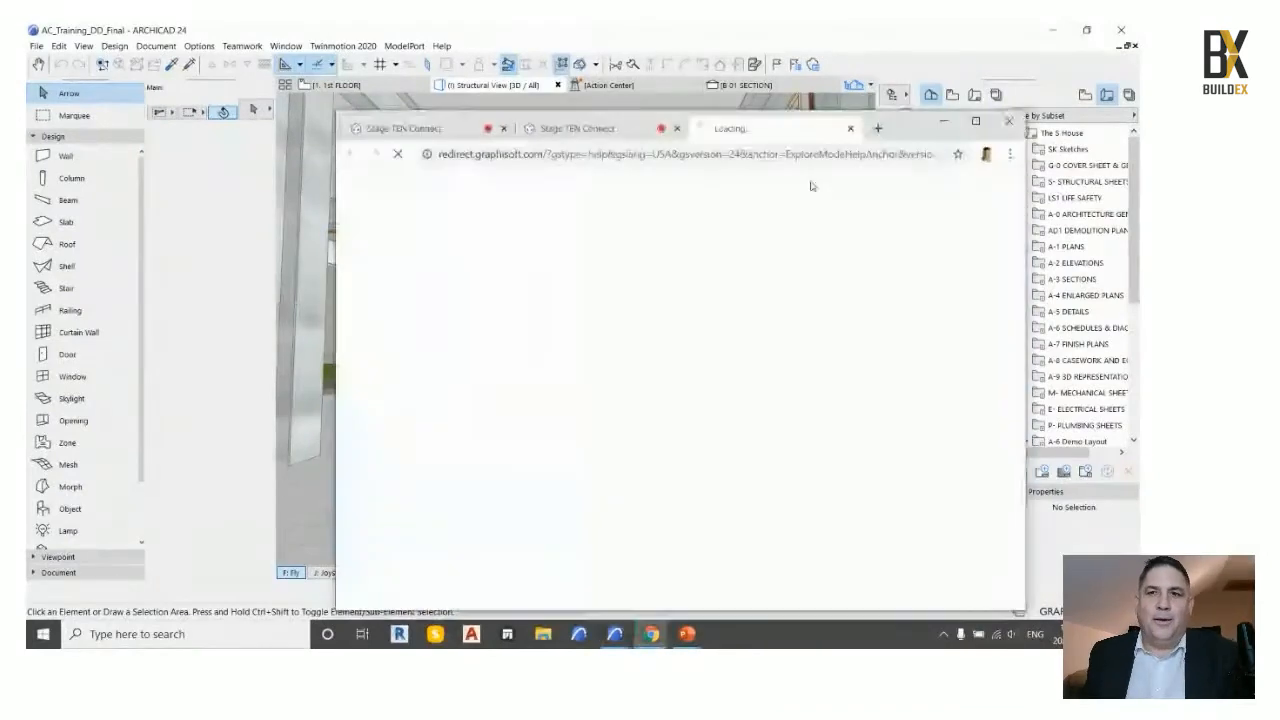
pyautogui.click(943, 121)
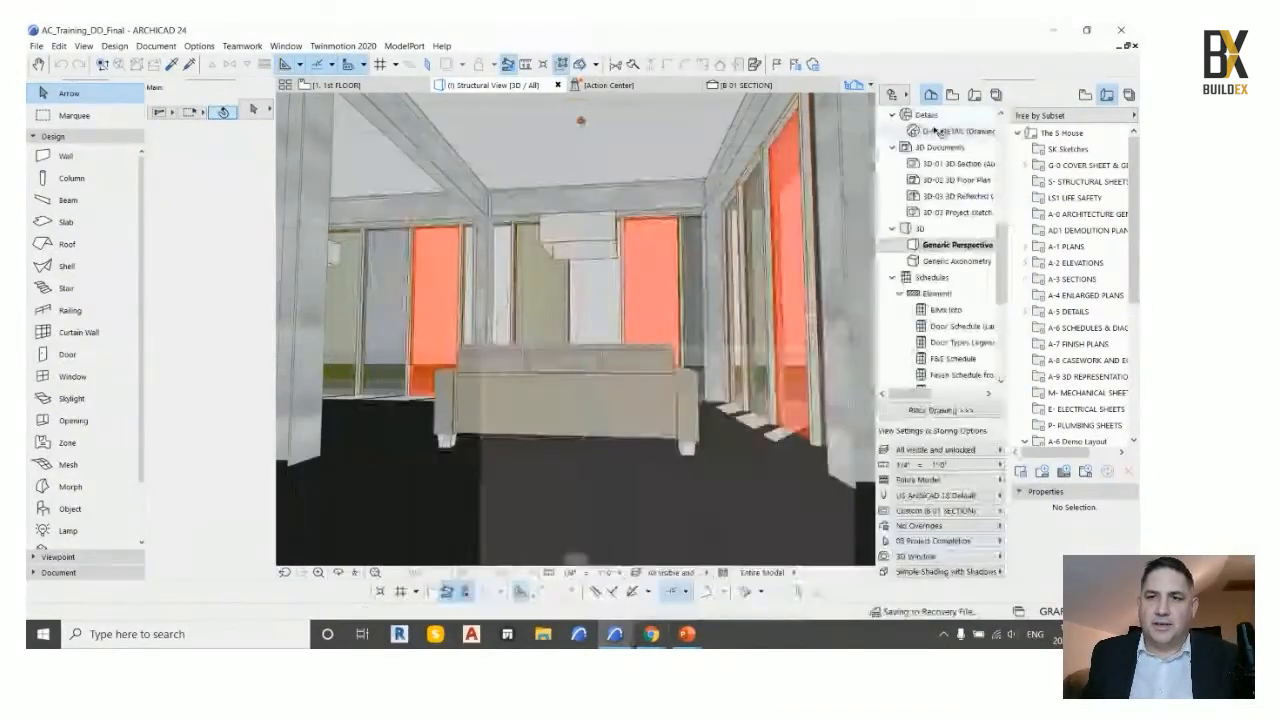
# Open the 1st FLOOR plan and bring the restrooms and adjoining stair core into close view
pyautogui.scroll(5, 950, 180)
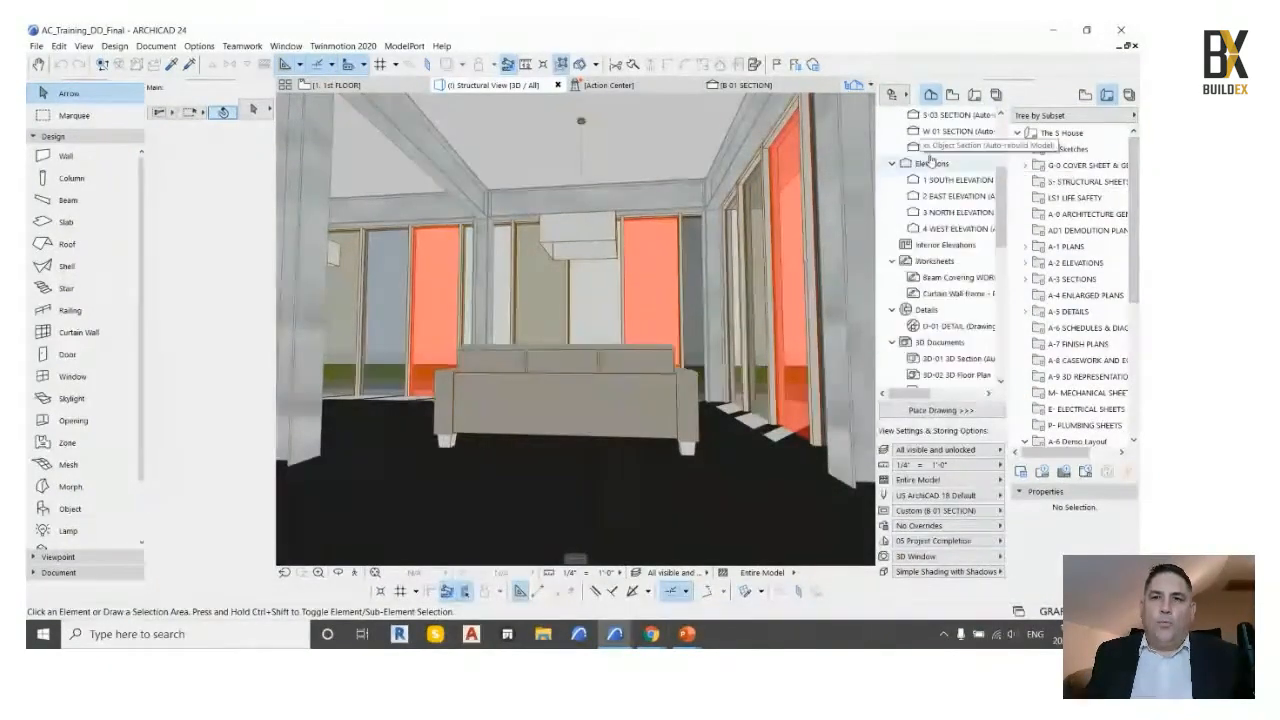
pyautogui.scroll(3, 950, 152)
pyautogui.doubleClick(944, 212)
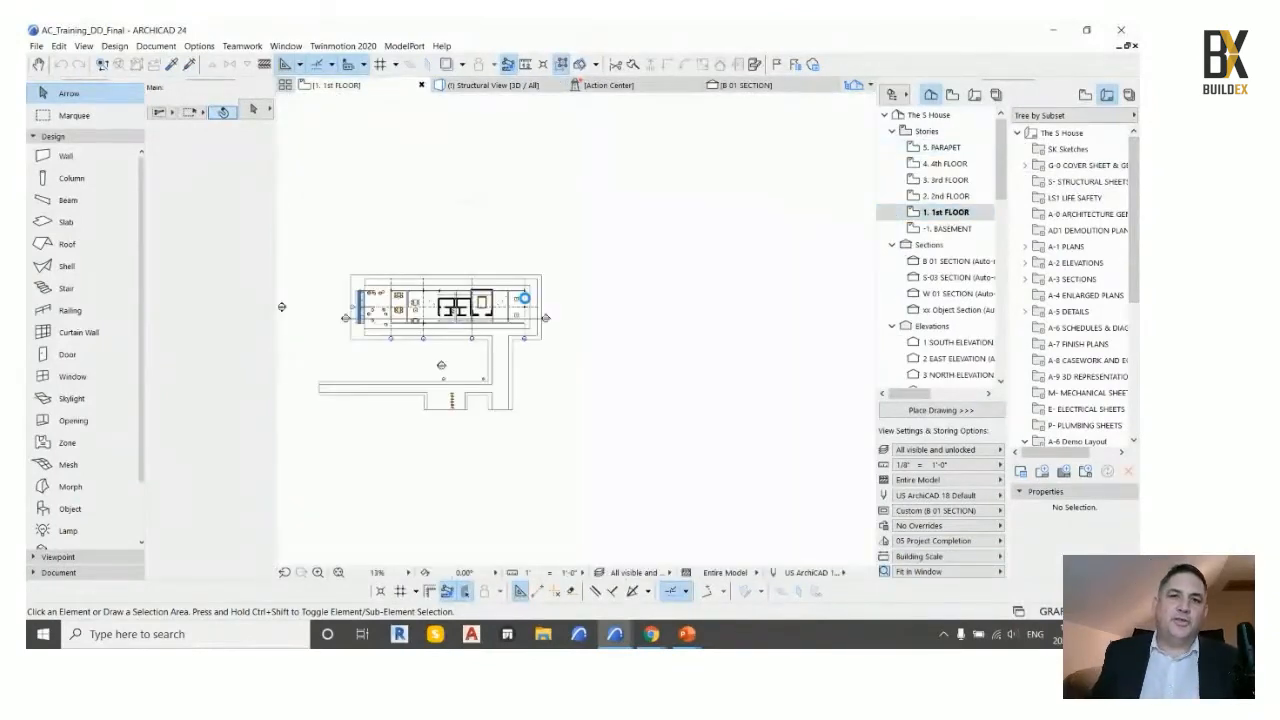
pyautogui.scroll(6, 370, 310)
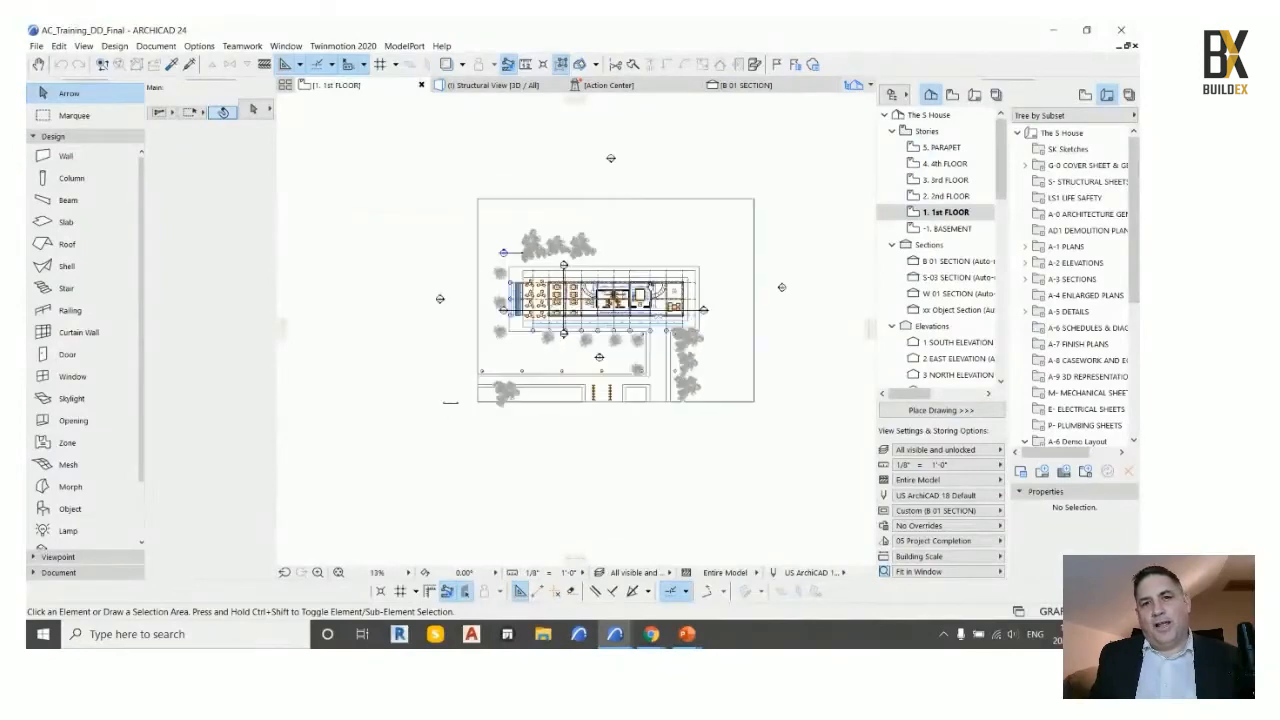
pyautogui.scroll(1, 604, 300)
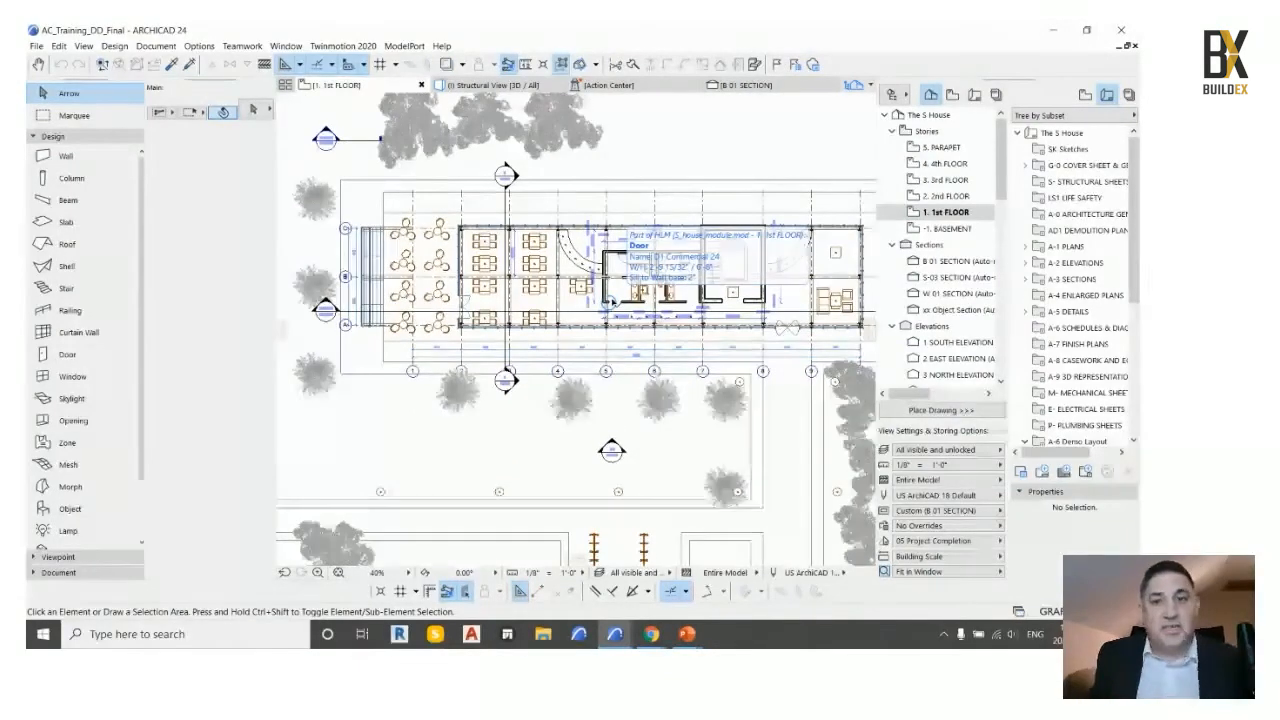
pyautogui.scroll(3, 612, 300)
pyautogui.scroll(3, 659, 236)
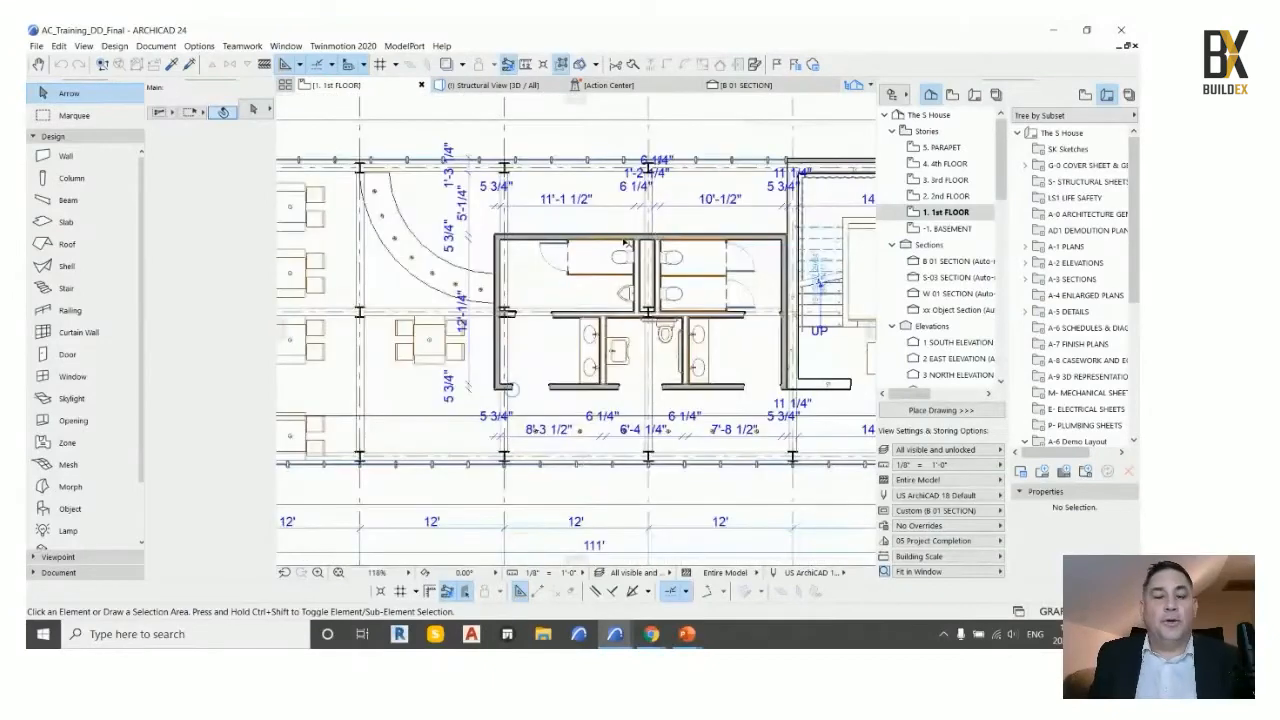
pyautogui.moveTo(708, 272); pyautogui.dragTo(600, 266, button='middle')
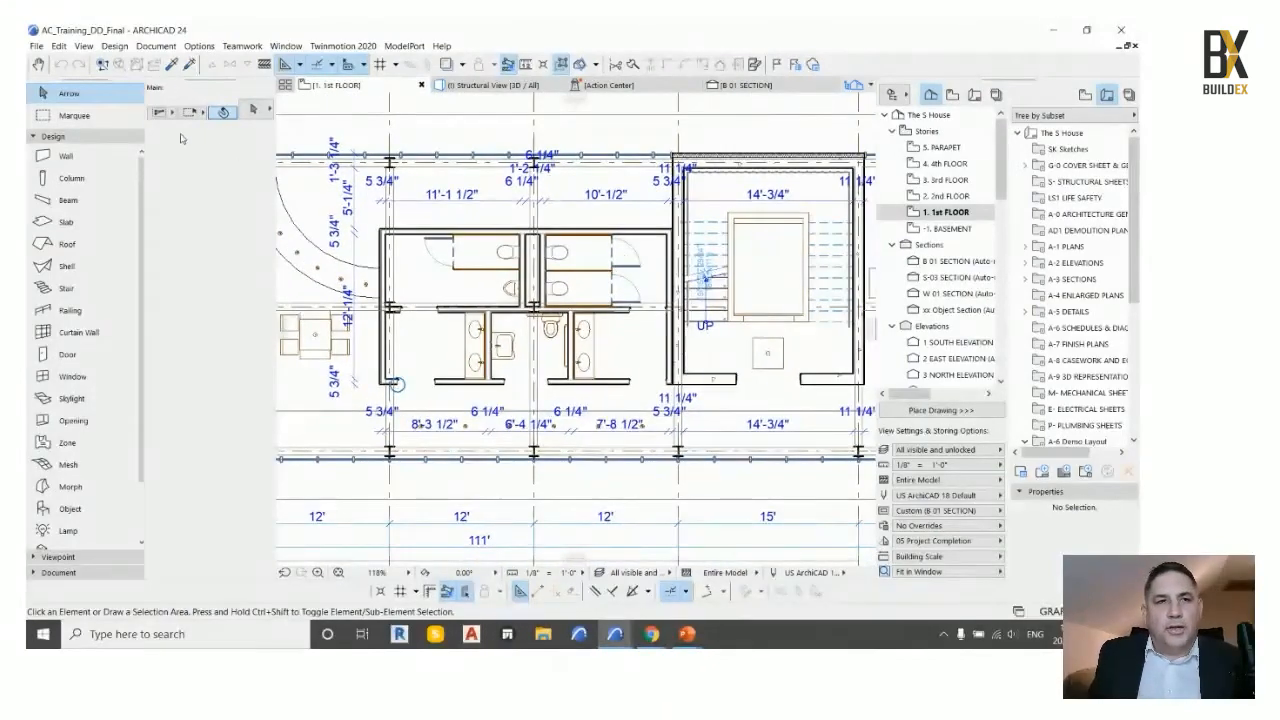
# Draw a polygonal marquee about 22' by 16' around the restrooms, with a jagged edge cutting through the stalls beside the stair core
pyautogui.click(90, 116)
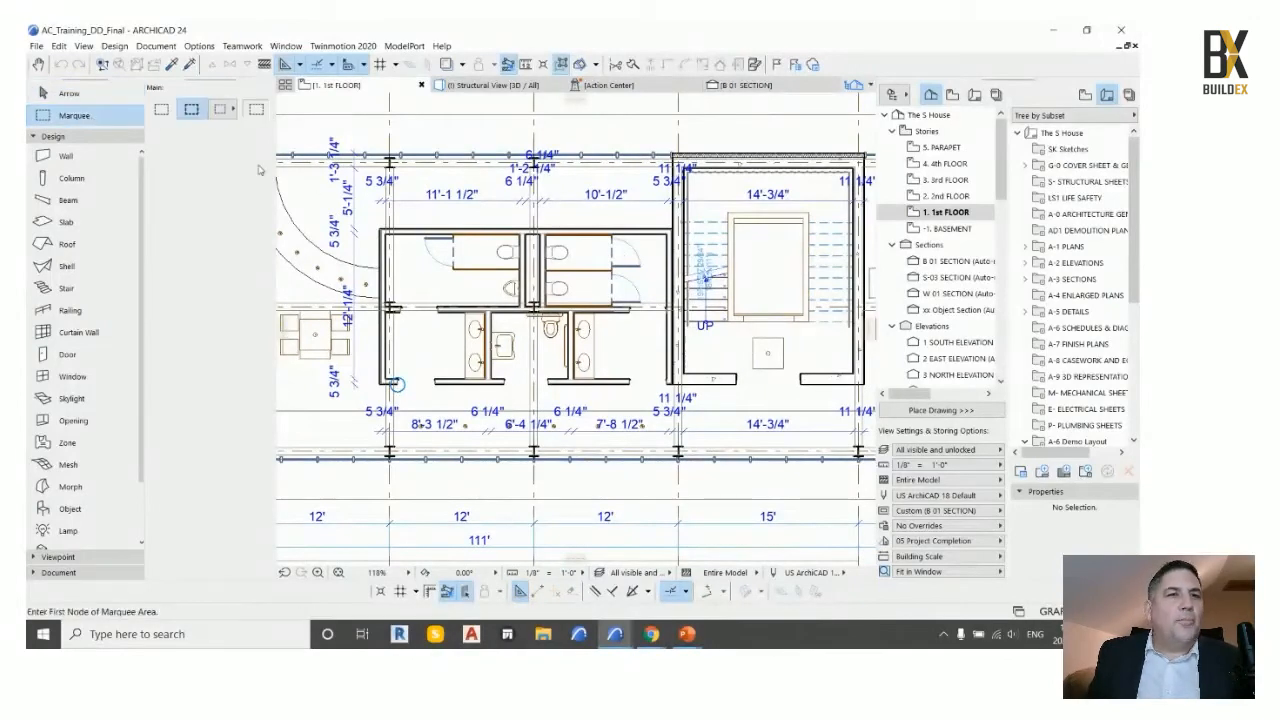
pyautogui.click(231, 110)
pyautogui.click(276, 100)
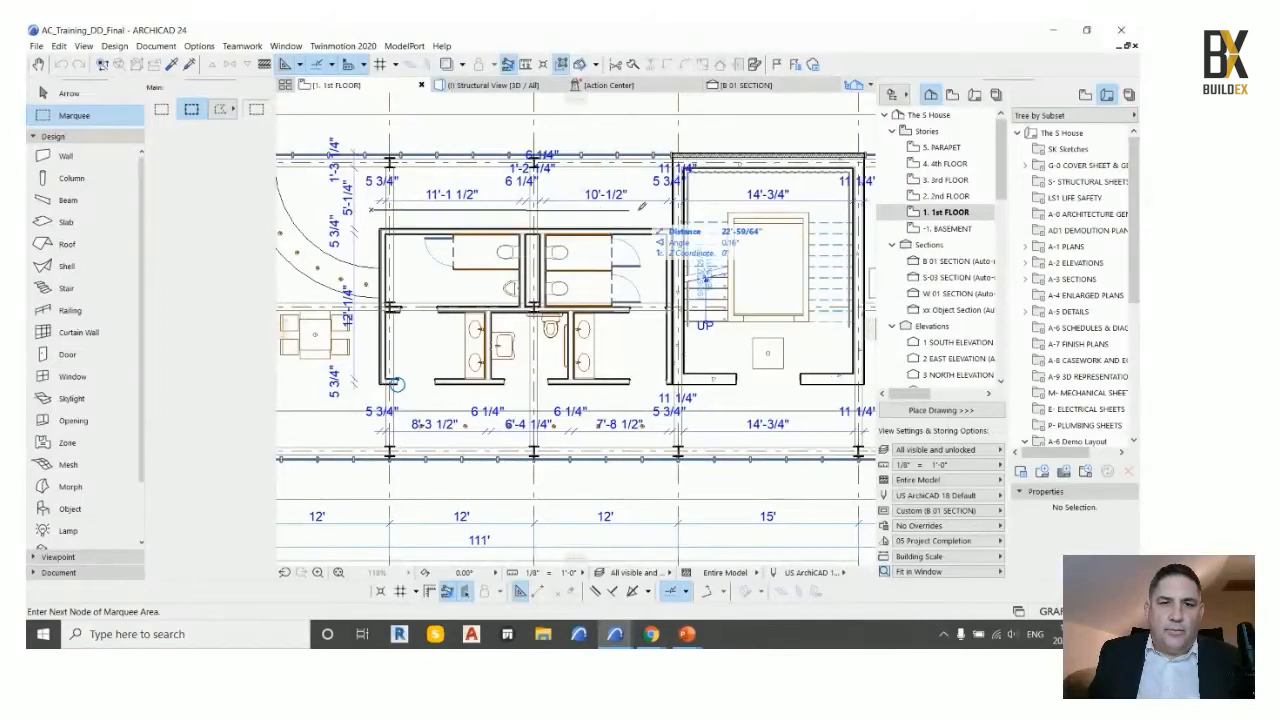
pyautogui.click(648, 208)
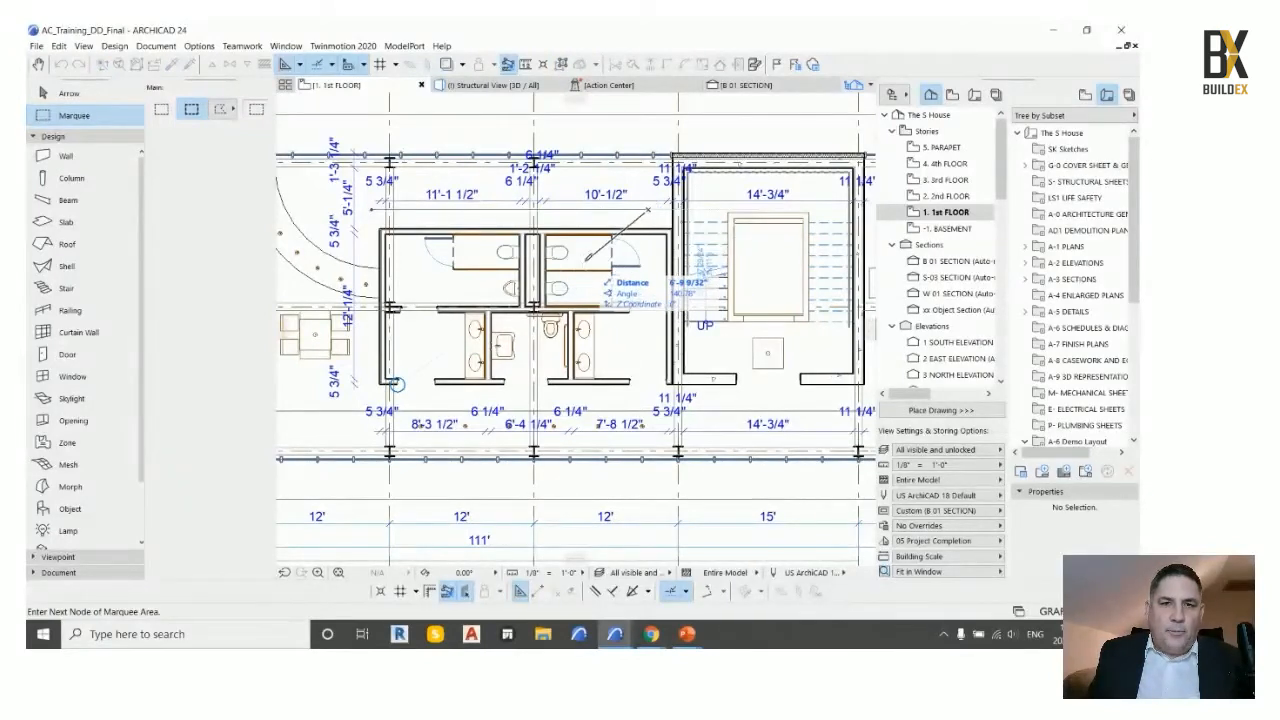
pyautogui.click(584, 263)
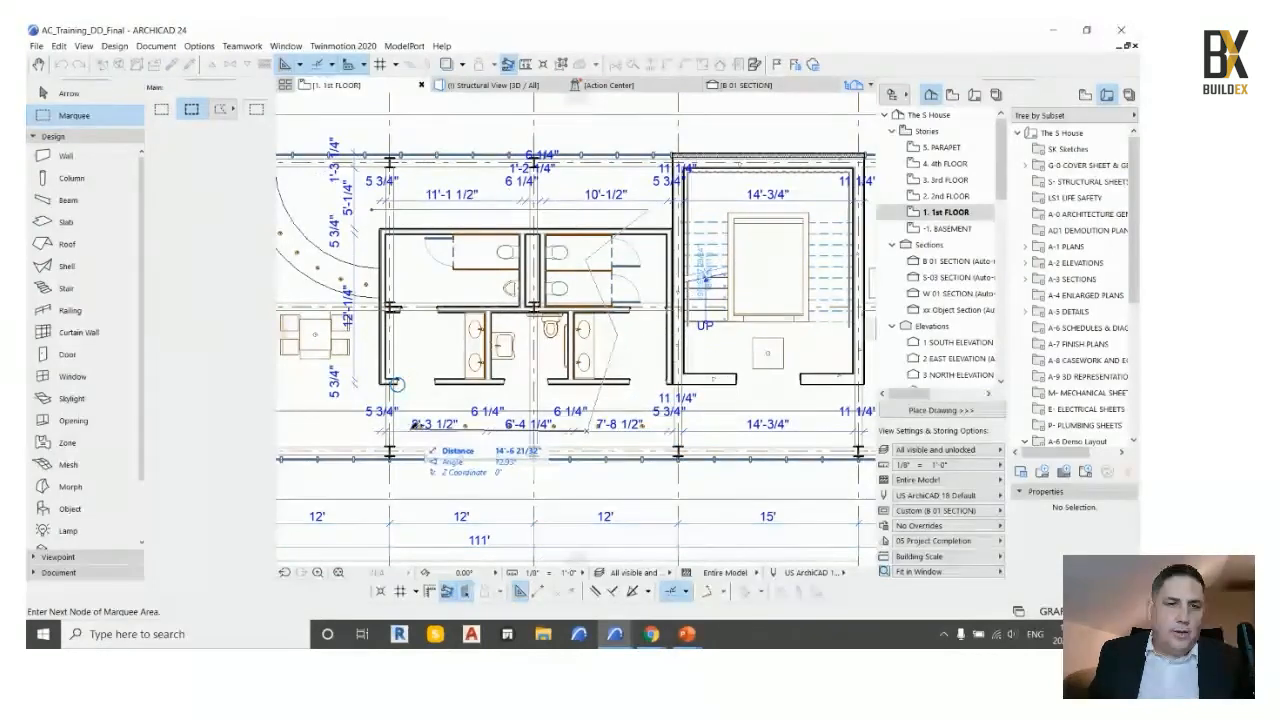
pyautogui.click(346, 430)
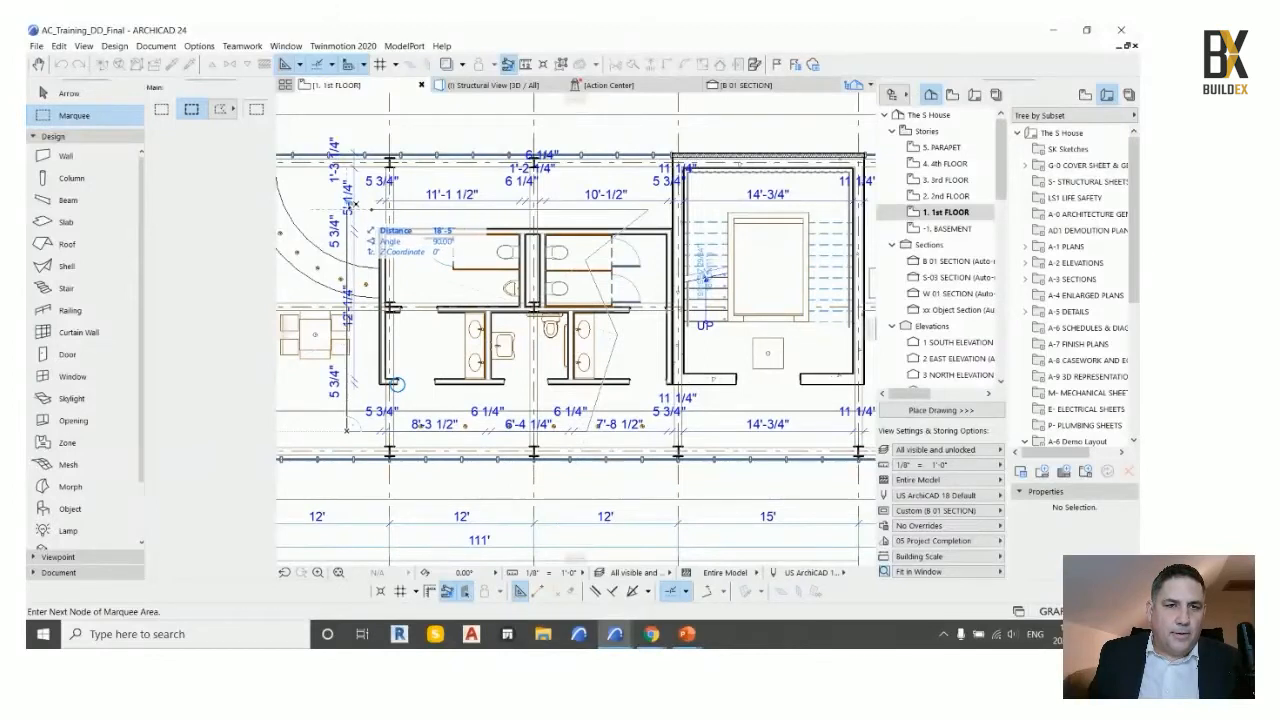
pyautogui.doubleClick(347, 209)
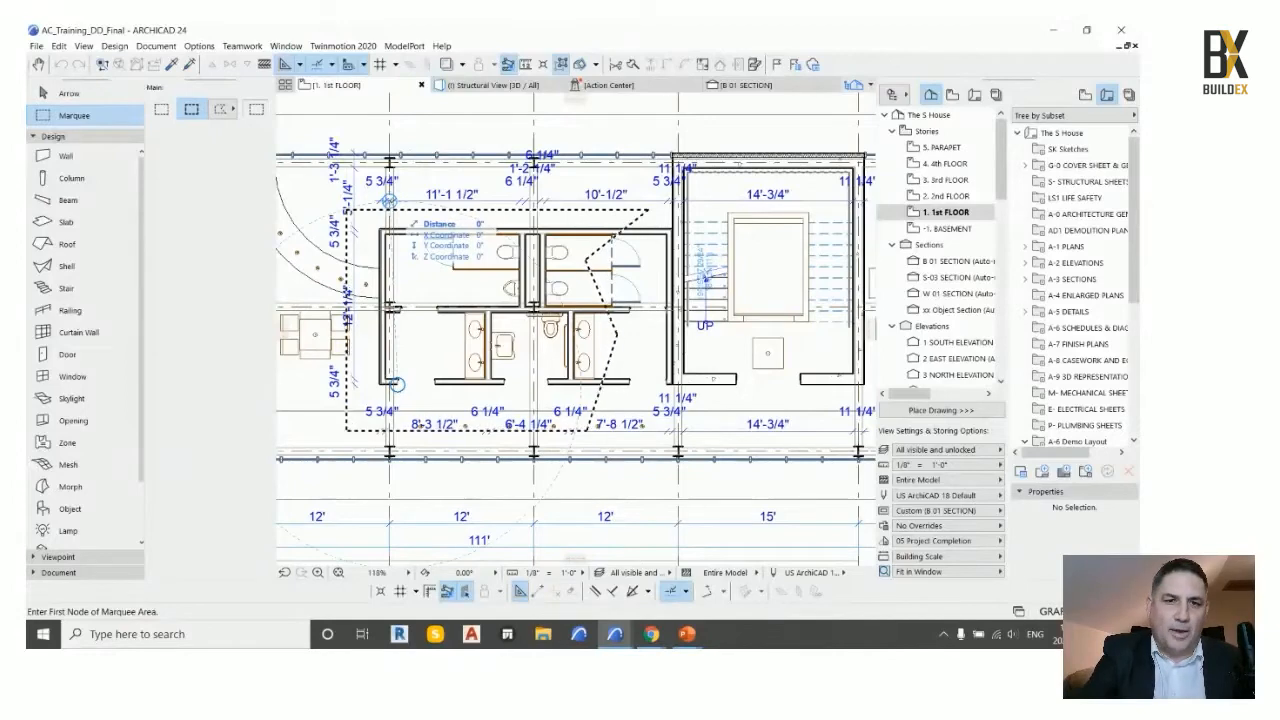
# Show the marquee area in 3D and orbit around to face the cut restroom interiors across the stories
pyautogui.press('F5')
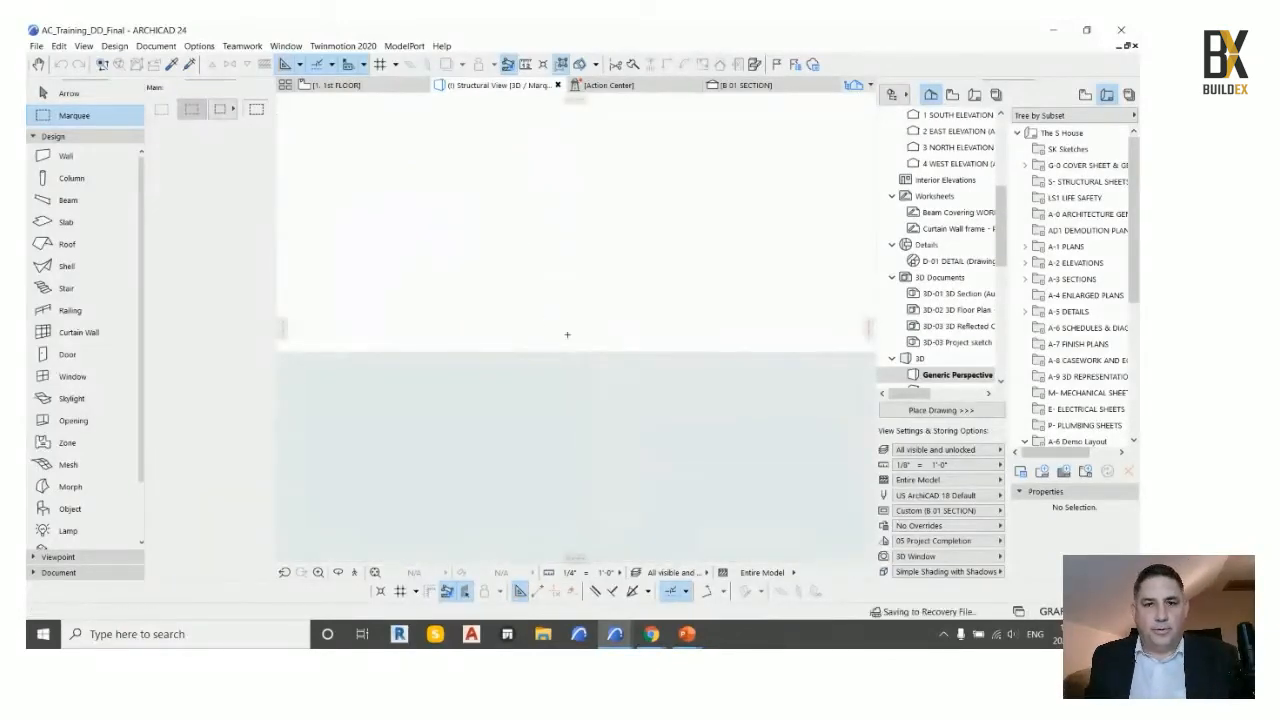
pyautogui.scroll(-6, 656, 331)
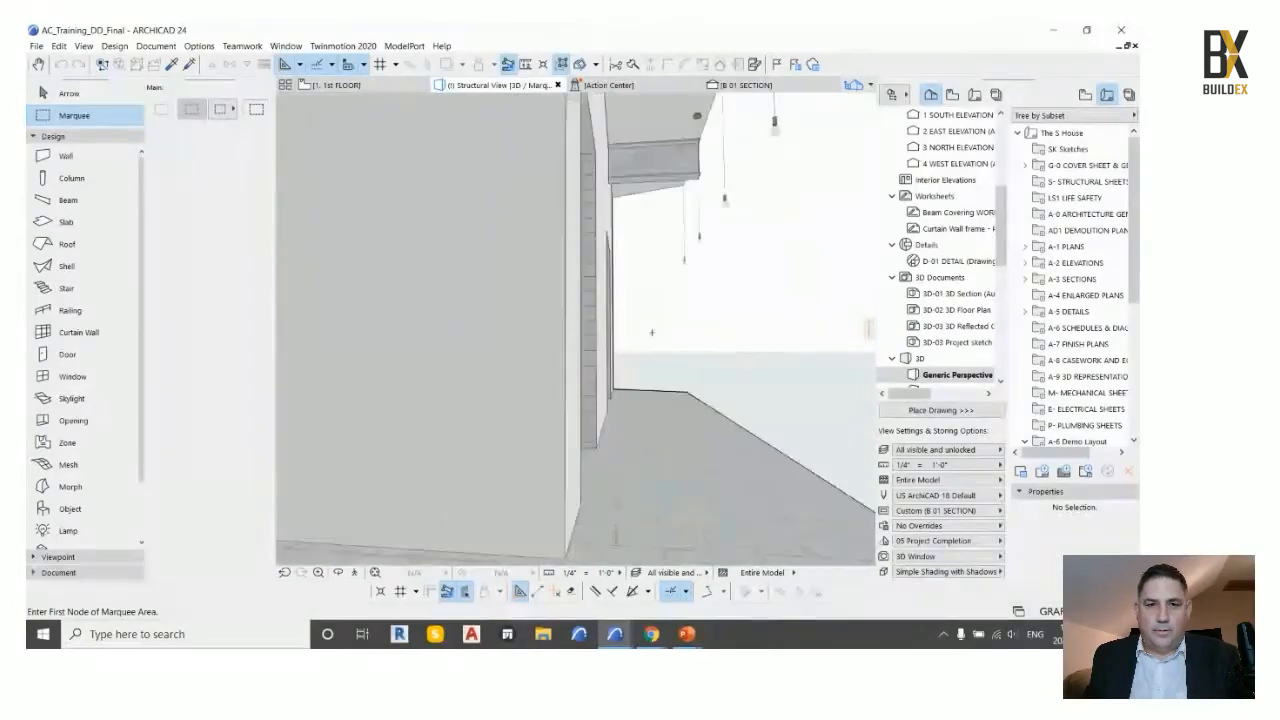
pyautogui.keyDown('shift'); pyautogui.moveTo(640, 316); pyautogui.dragTo(326, 236, button='middle'); pyautogui.keyUp('shift')
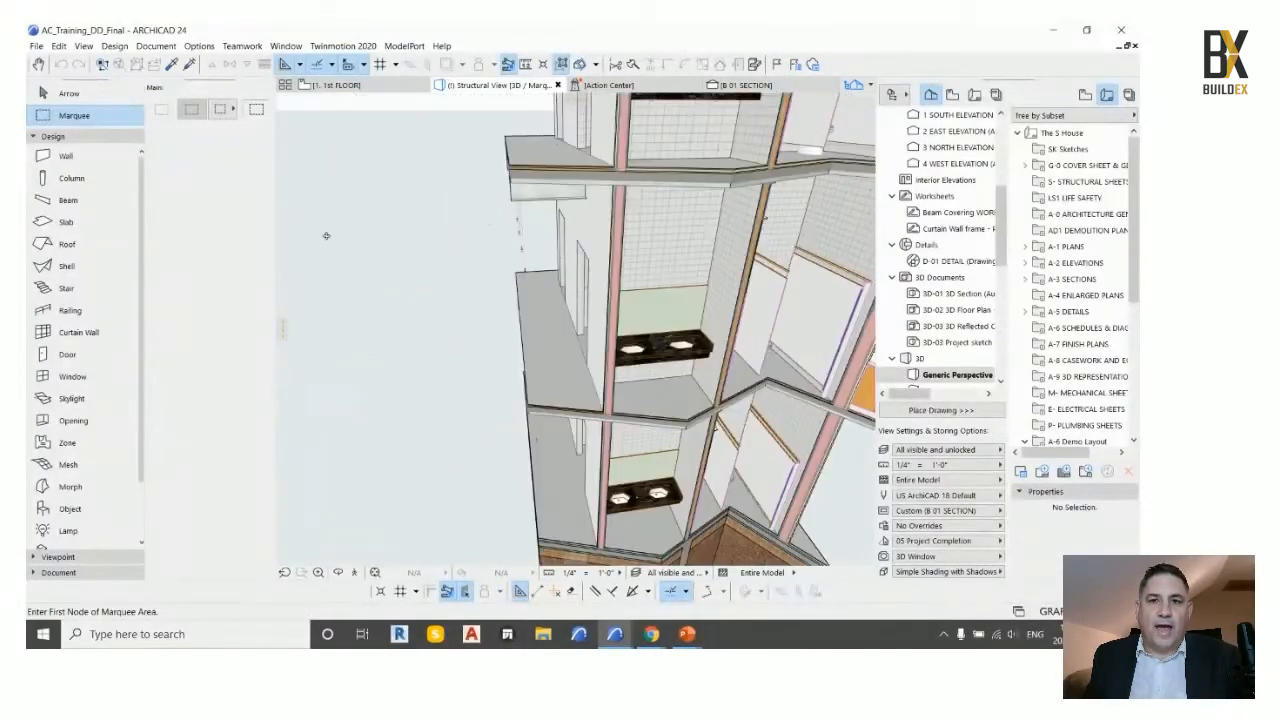
pyautogui.keyDown('shift'); pyautogui.moveTo(680, 262); pyautogui.dragTo(552, 220, button='middle'); pyautogui.keyUp('shift')
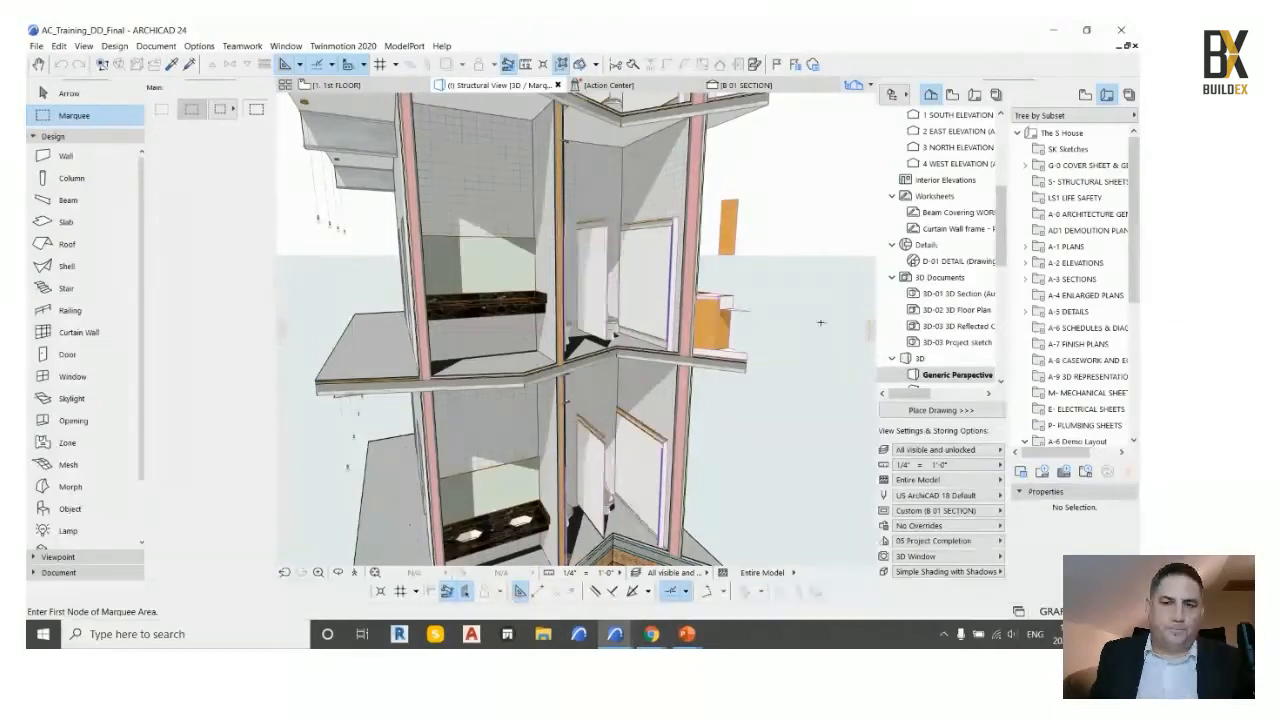
# Set the 3D style of the restroom cutaway to White Model
pyautogui.rightClick(789, 306)
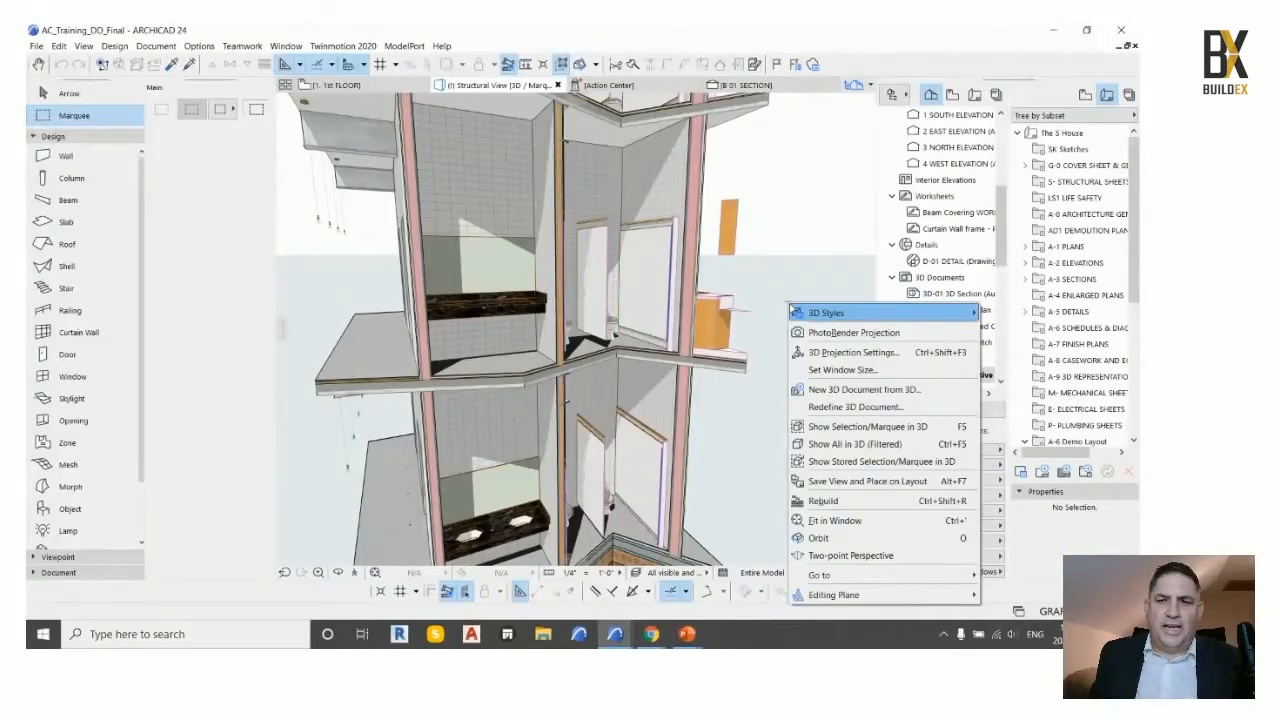
pyautogui.moveTo(836, 312)
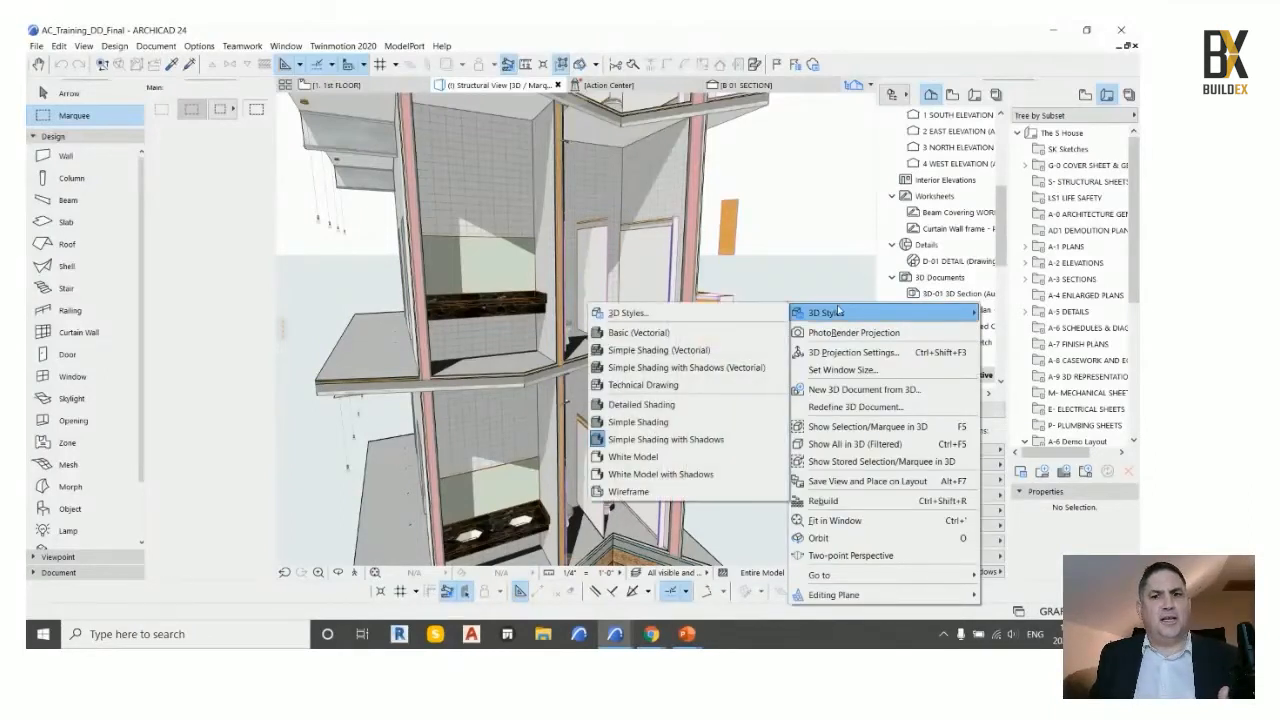
pyautogui.click(700, 458)
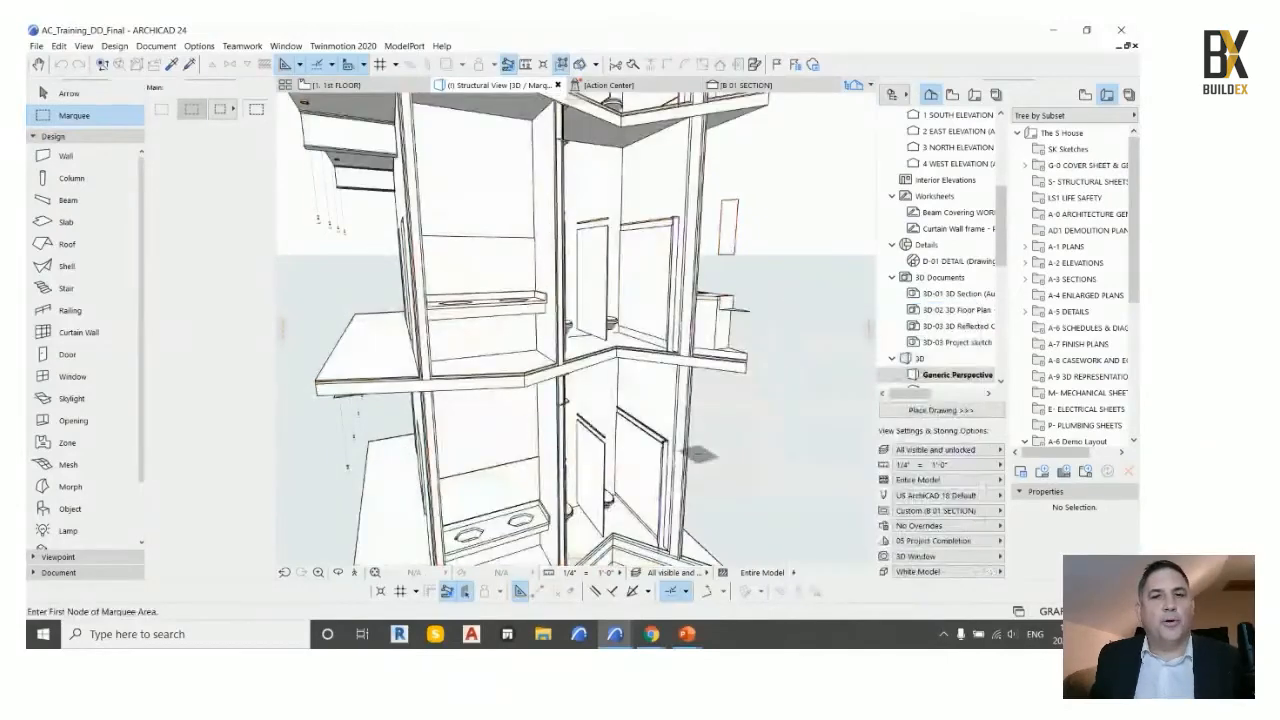
# Switch the cutaway's 3D style to White Model with Shadows
pyautogui.rightClick(746, 398)
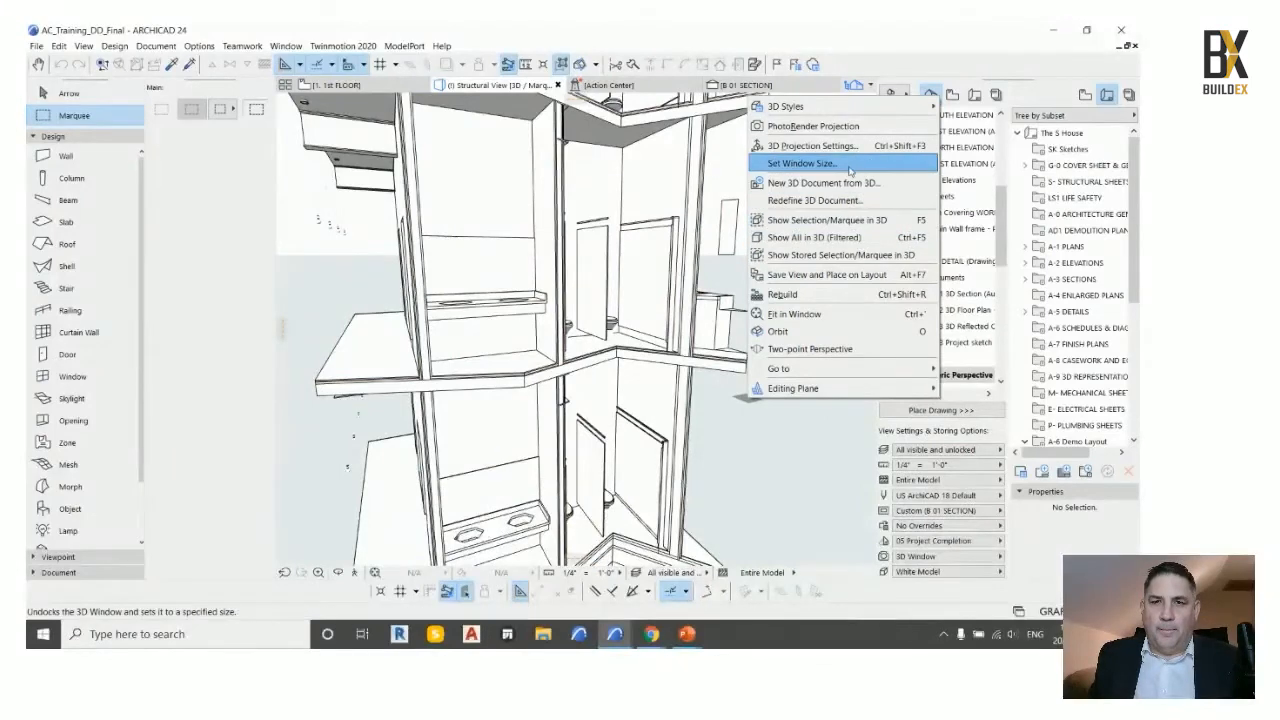
pyautogui.moveTo(862, 107)
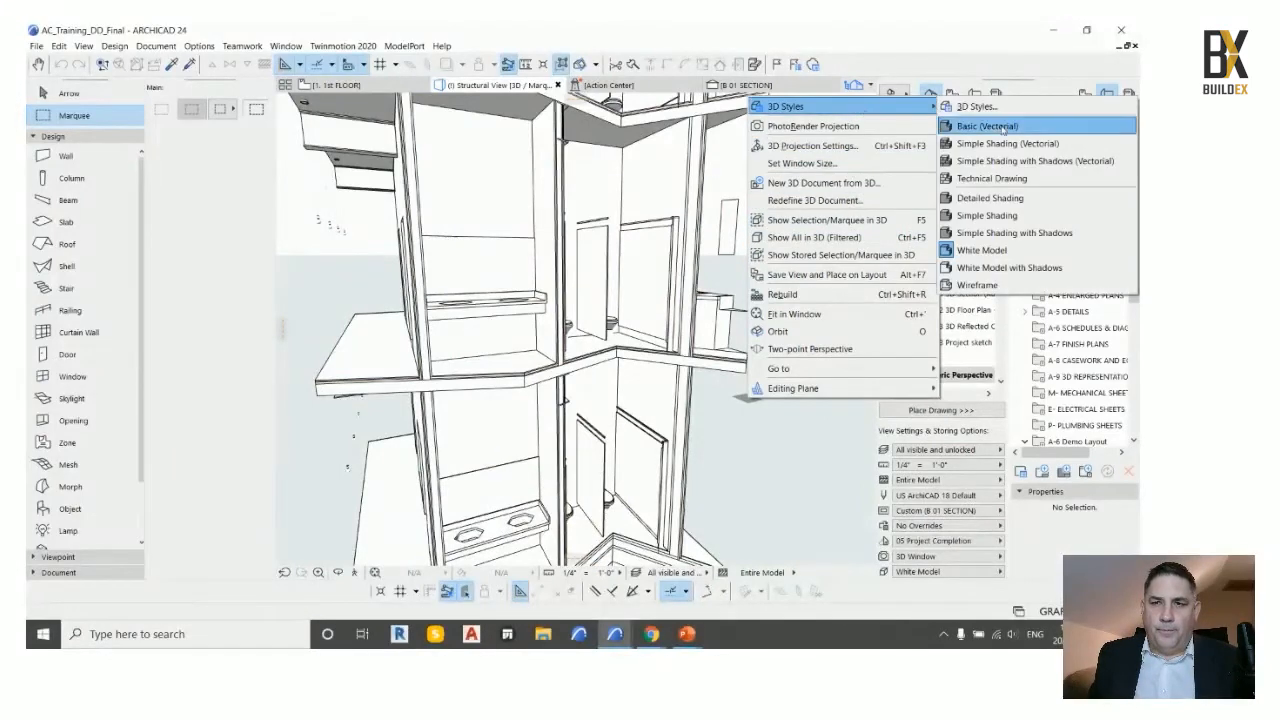
pyautogui.click(992, 267)
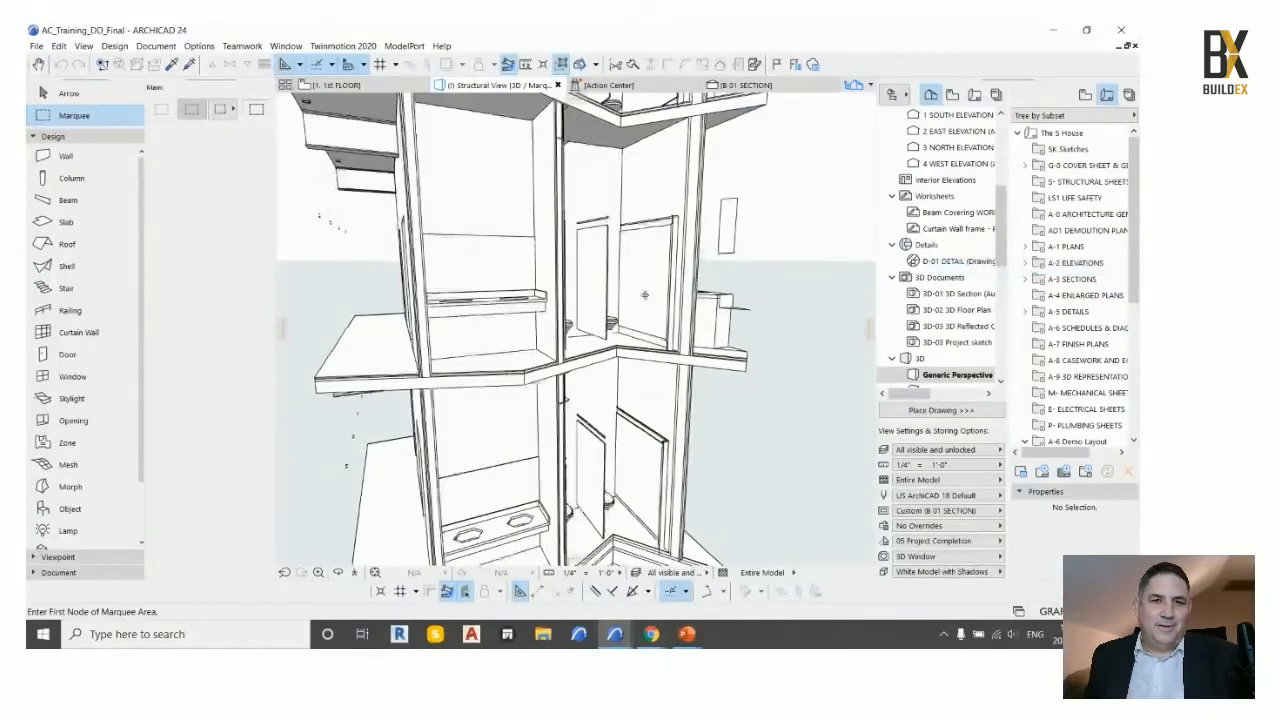
# Set the 3D style of the restroom cutaway to Simple Shading
pyautogui.moveTo(645, 295)
pyautogui.keyDown('shift'); pyautogui.mouseDown(button='middle')
pyautogui.moveTo(563, 297)
pyautogui.moveTo(649, 276)
pyautogui.mouseUp(button='middle'); pyautogui.keyUp('shift')
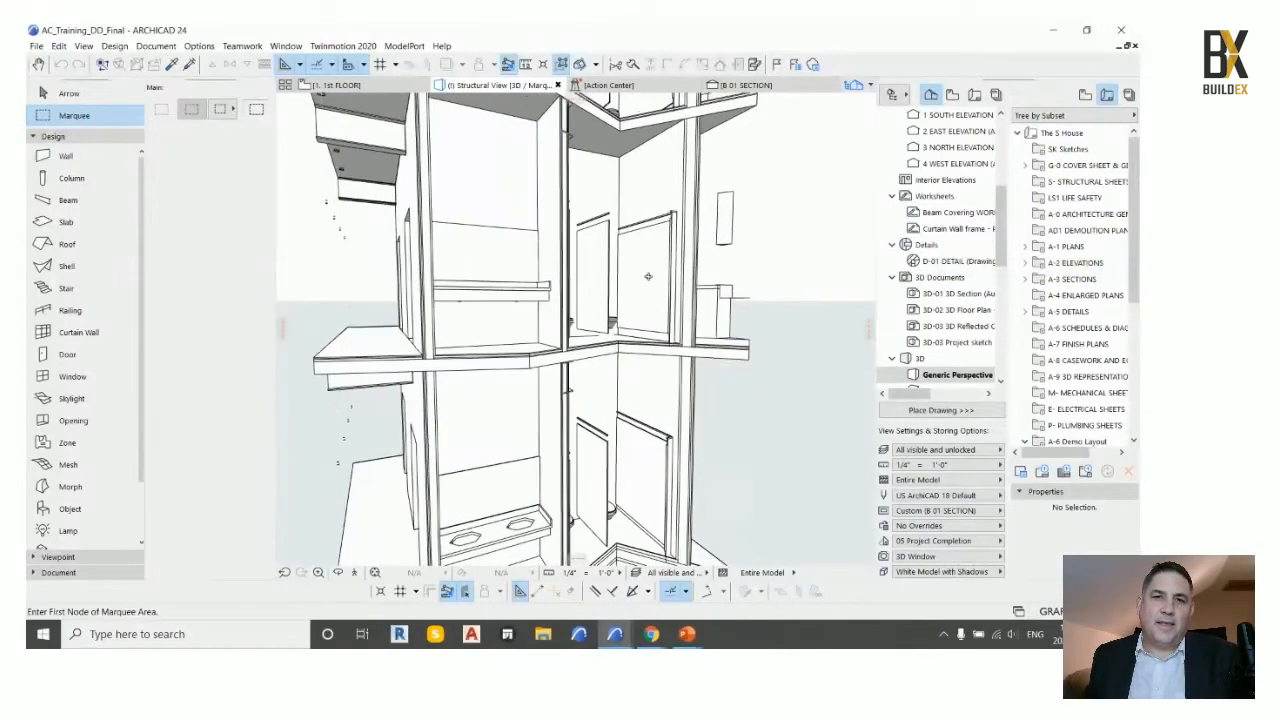
pyautogui.rightClick(789, 195)
pyautogui.moveTo(830, 206)
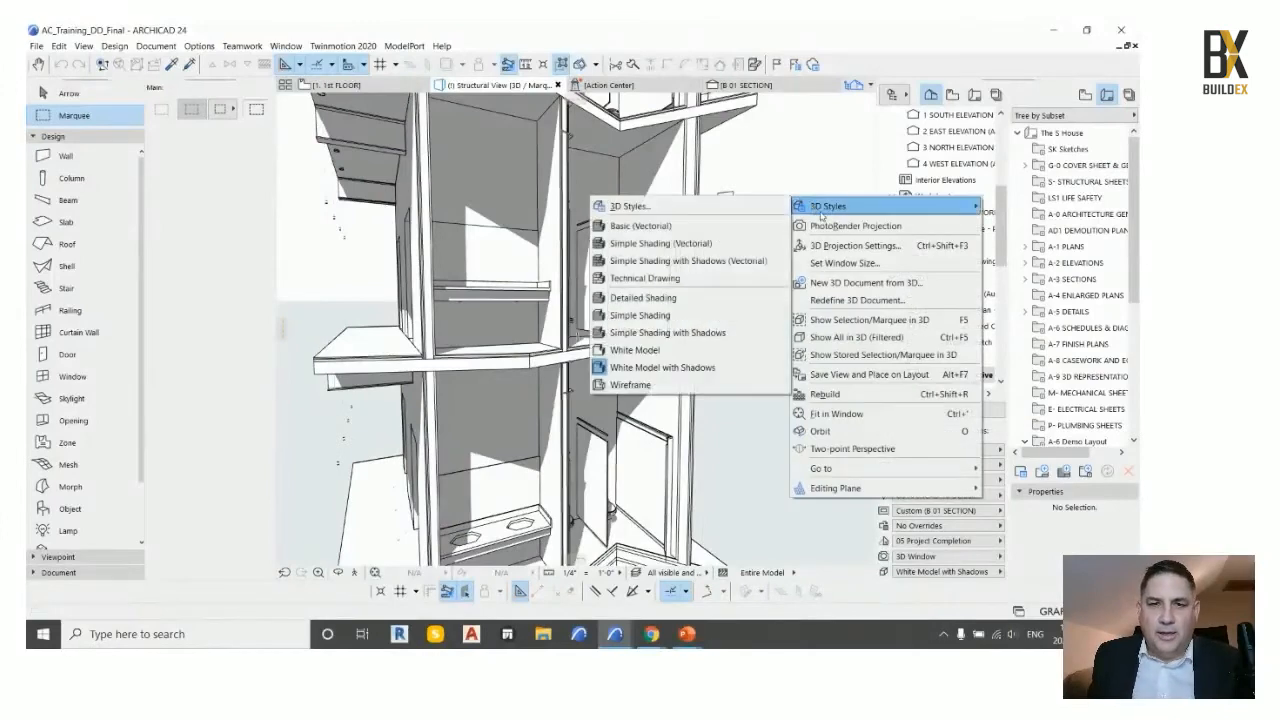
pyautogui.click(652, 315)
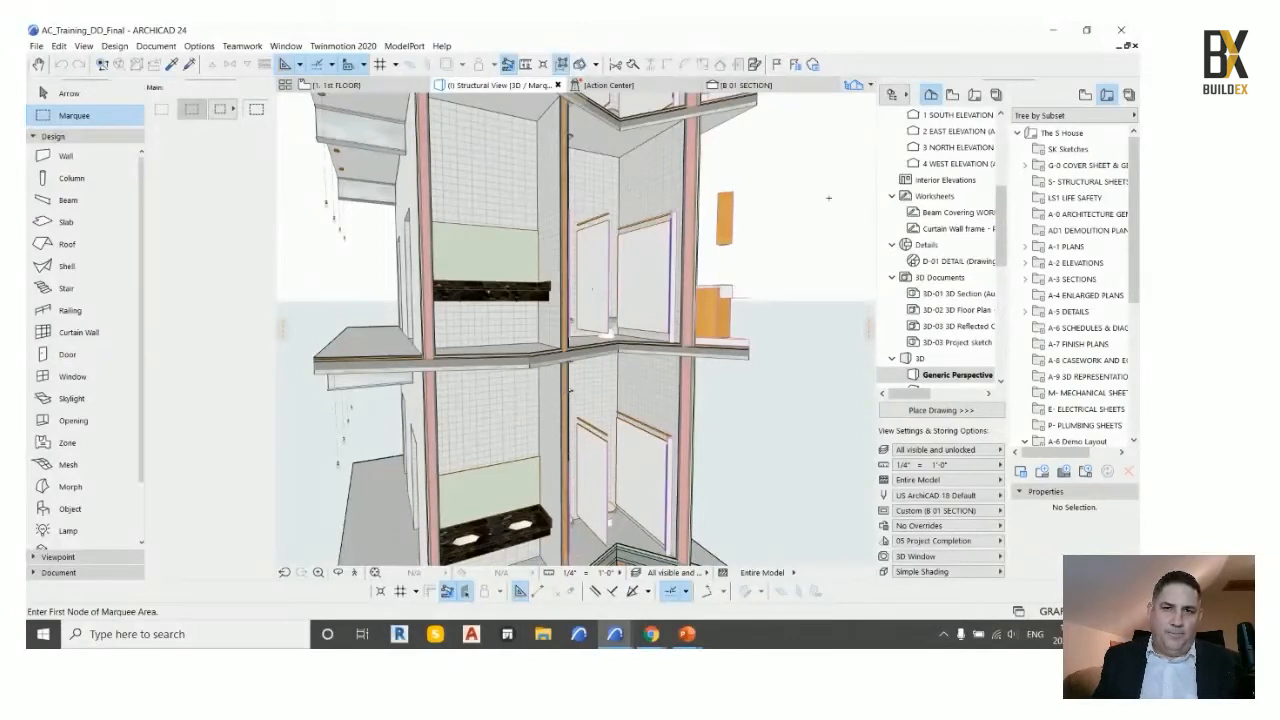
# Create a new 3D document from the shaded restroom cutaway and inspect its cut walls and slabs
pyautogui.rightClick(787, 183)
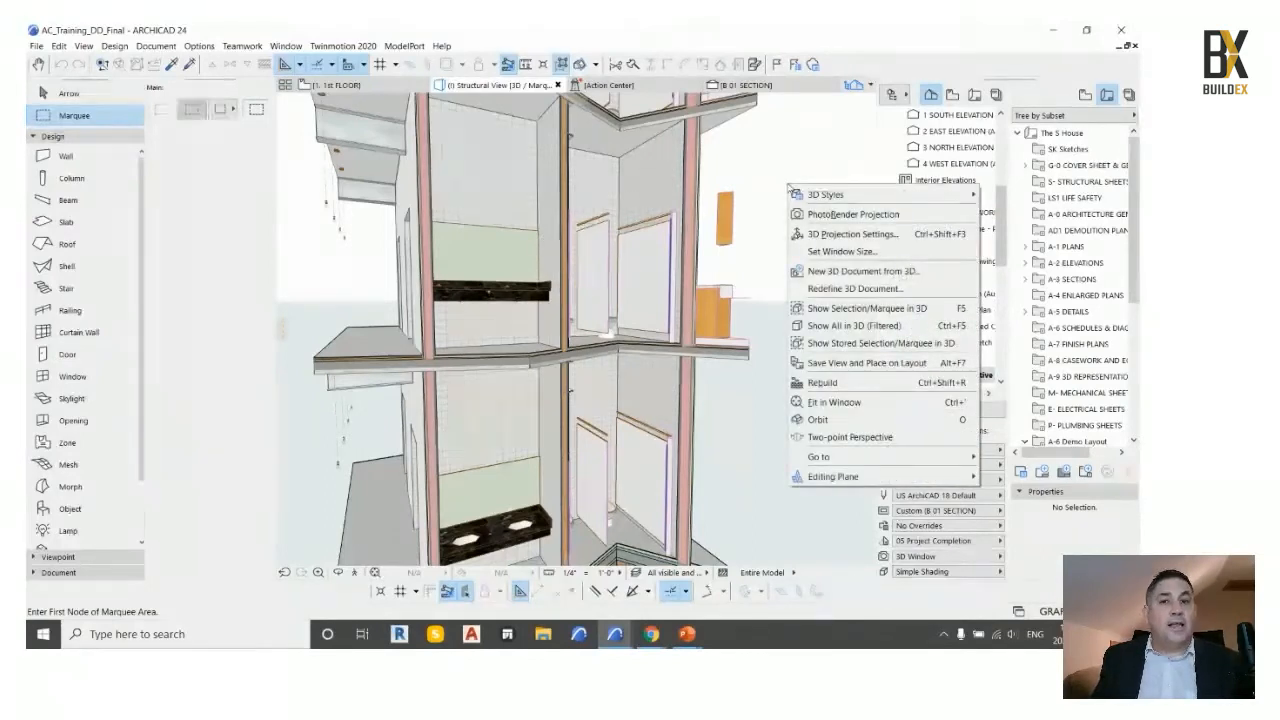
pyautogui.click(863, 272)
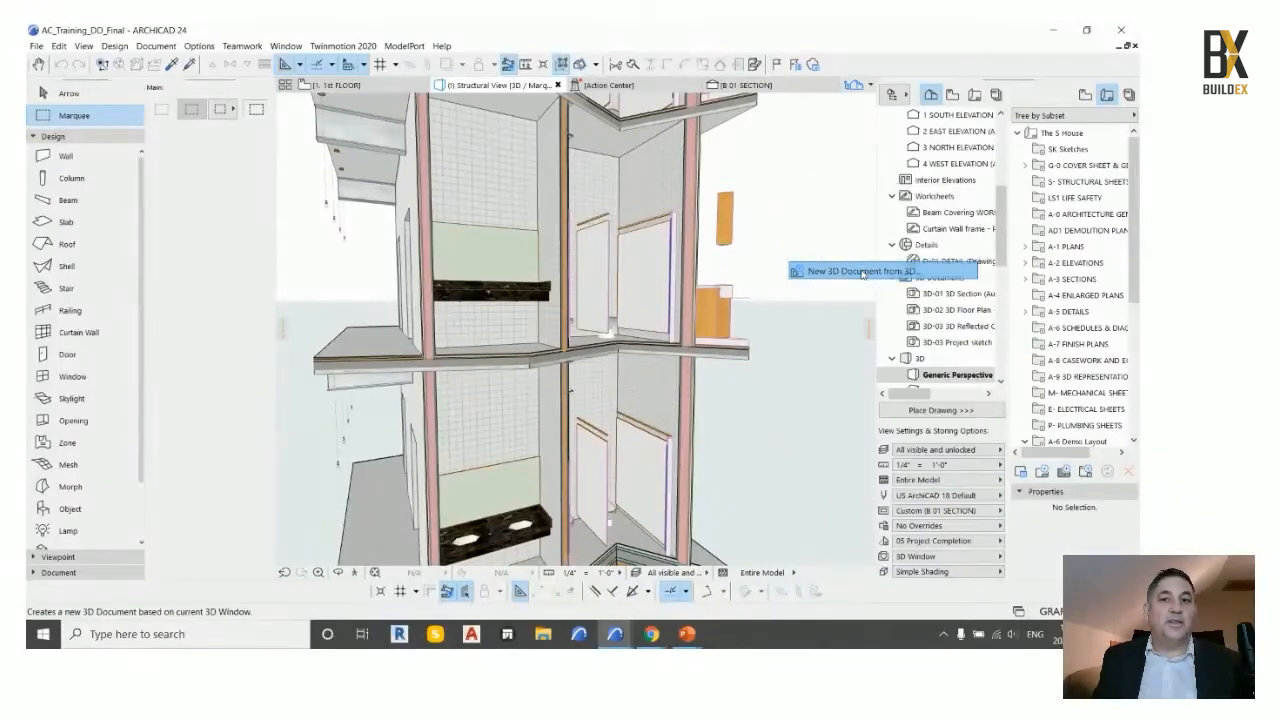
pyautogui.click(671, 282)
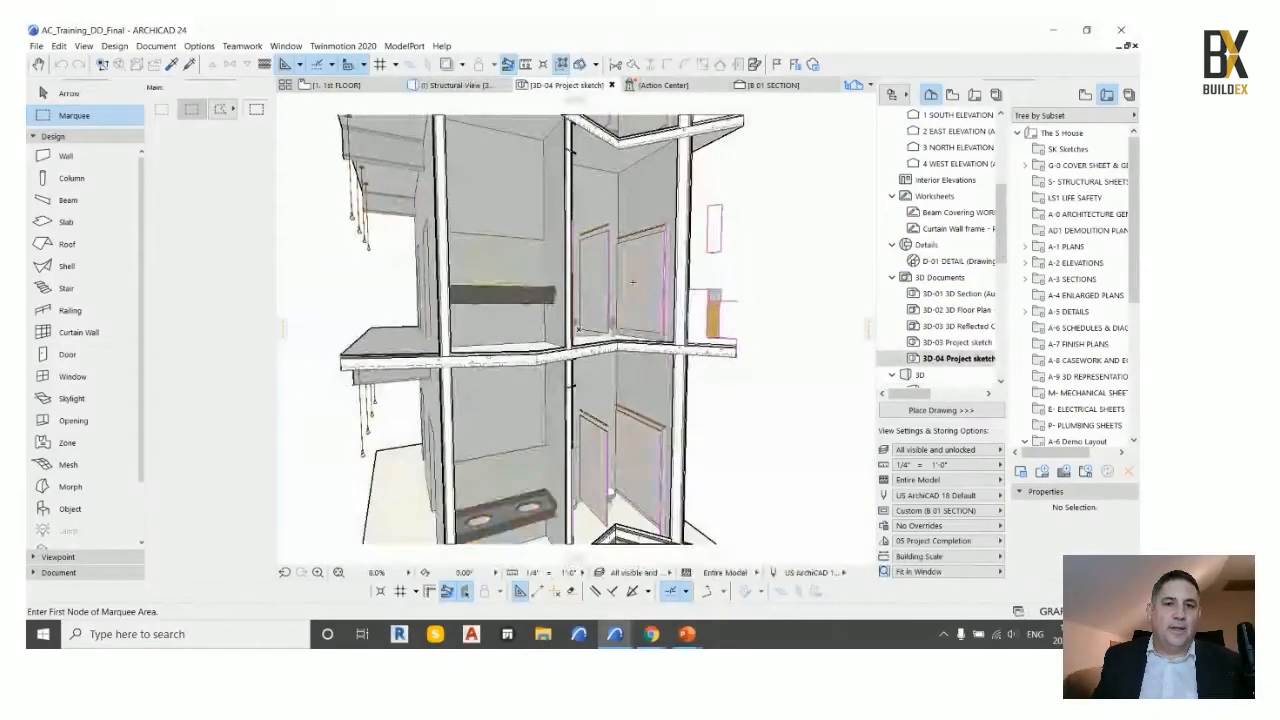
pyautogui.scroll(5, 632, 283)
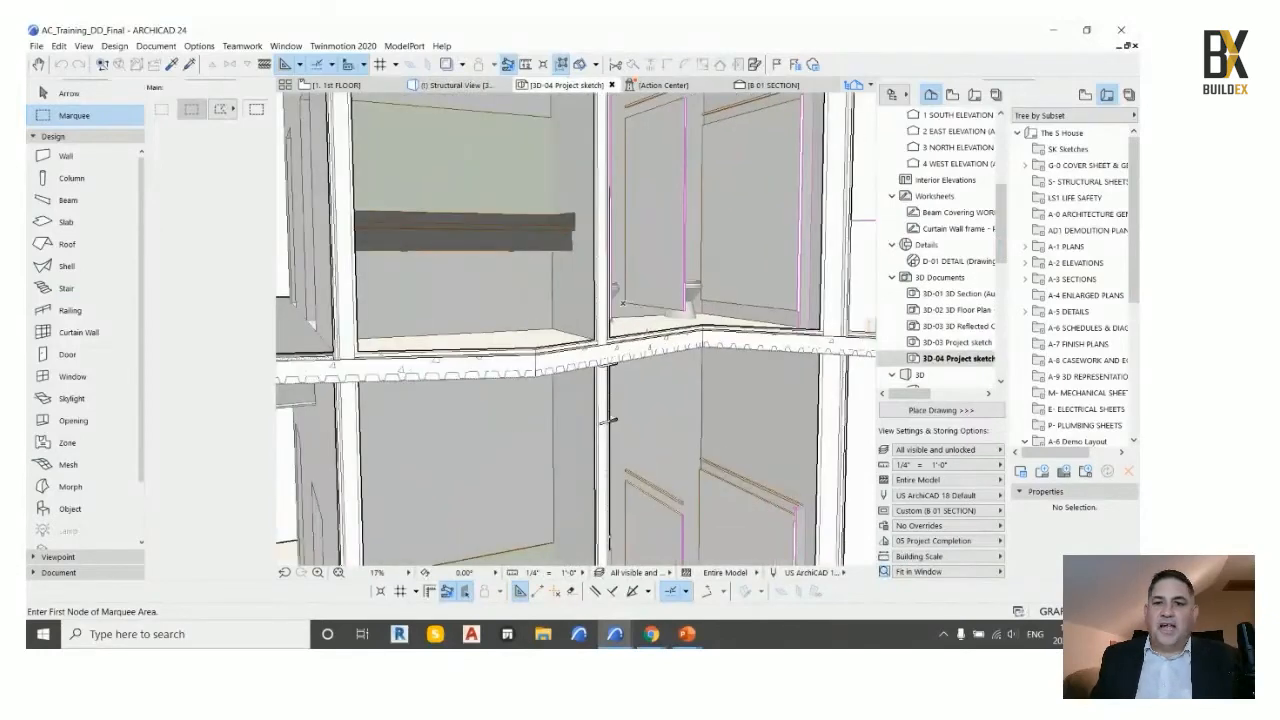
pyautogui.scroll(5, 622, 303)
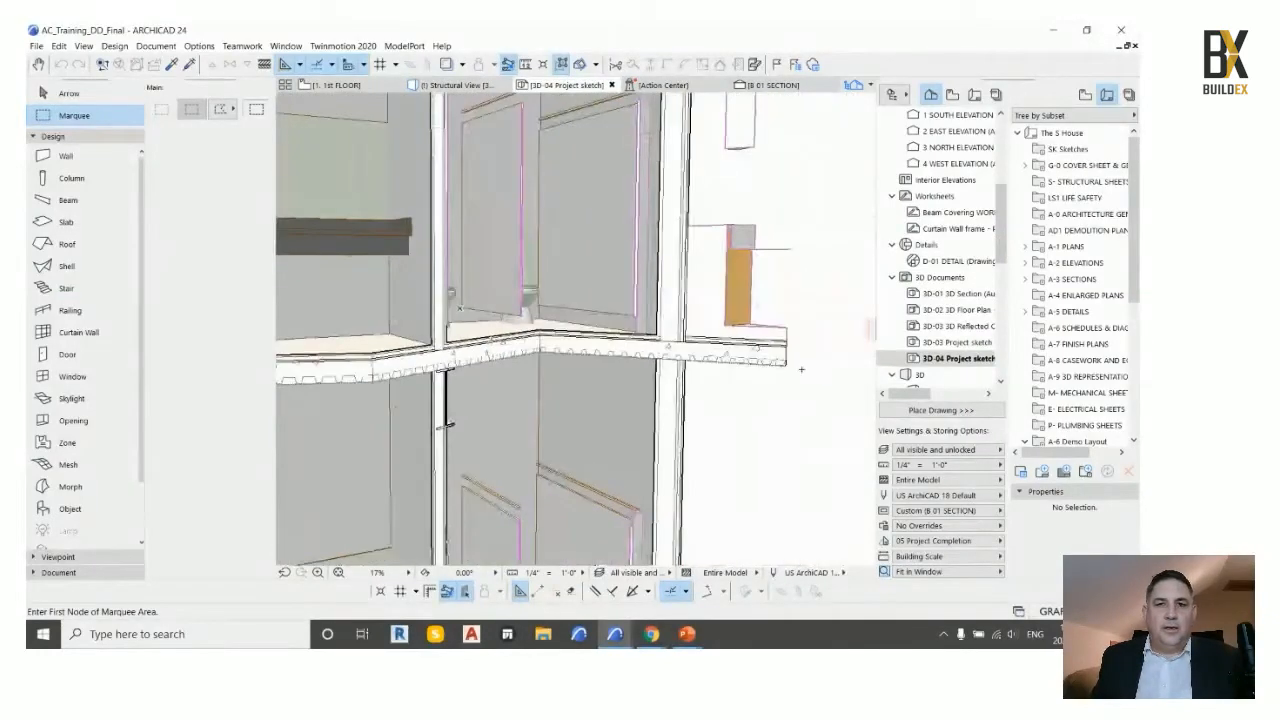
pyautogui.scroll(-8, 709, 370)
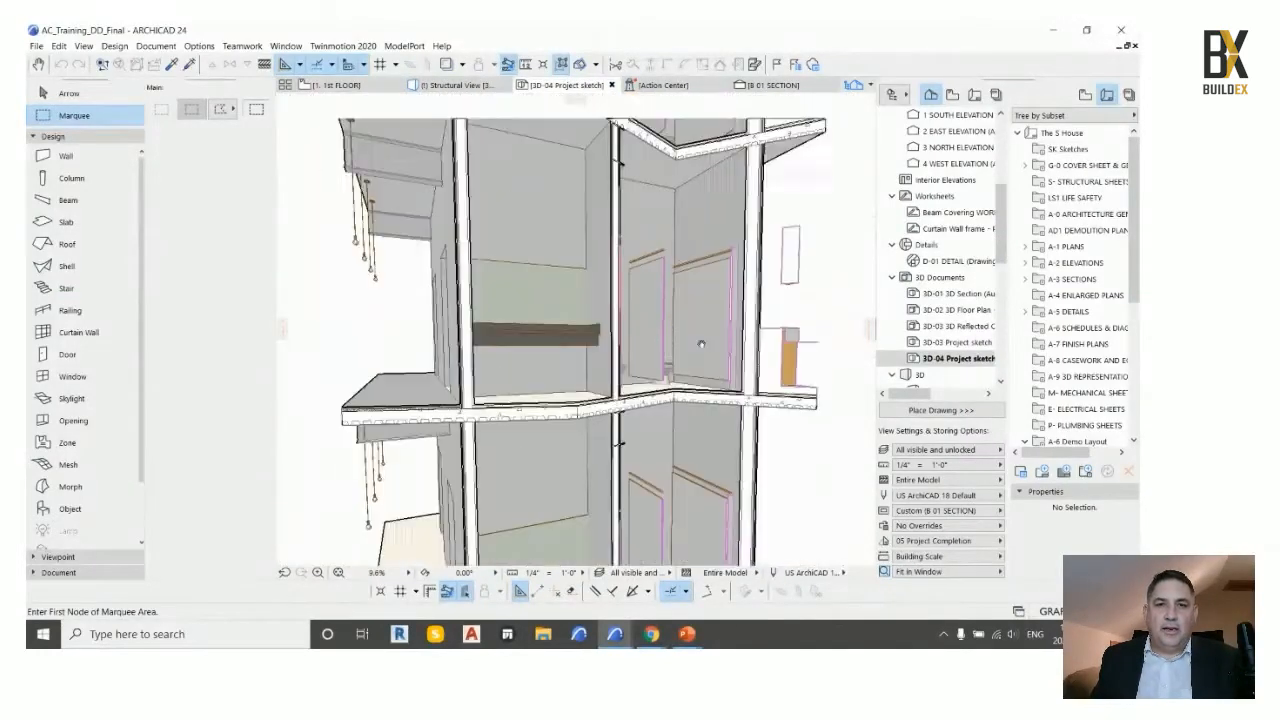
pyautogui.moveTo(710, 370); pyautogui.dragTo(705, 380, button='middle')
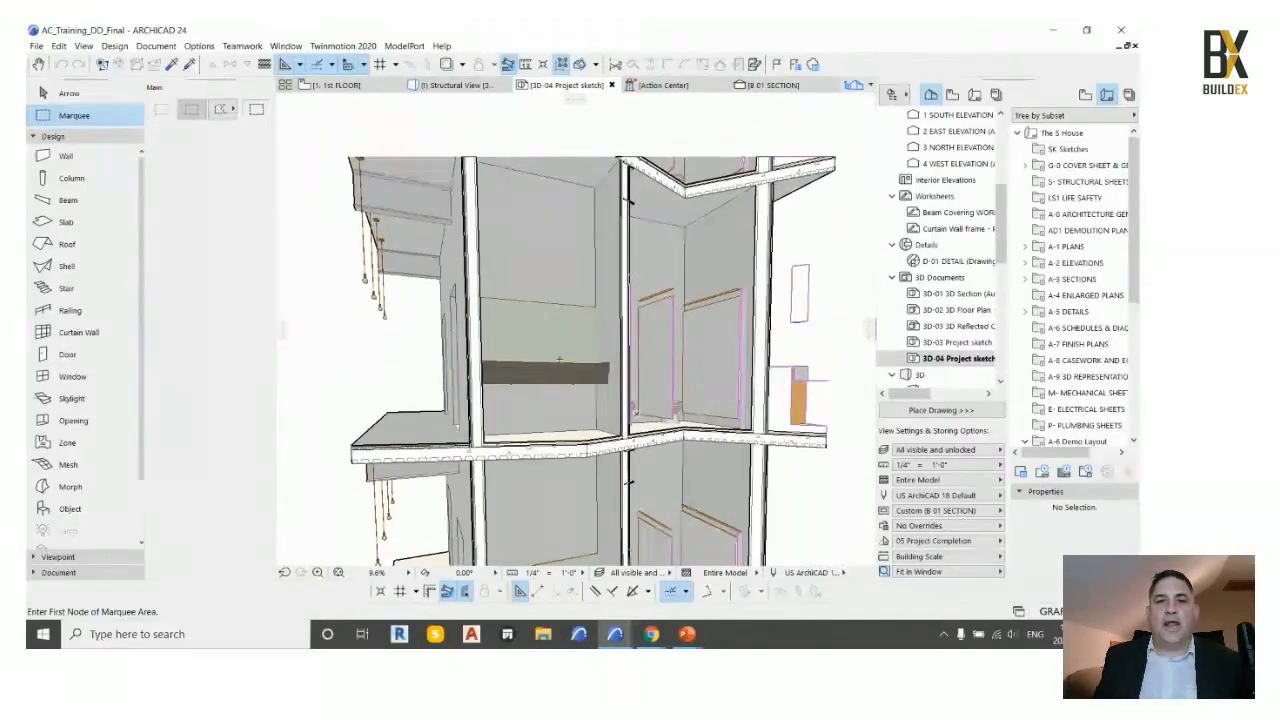
pyautogui.scroll(-2, 568, 350)
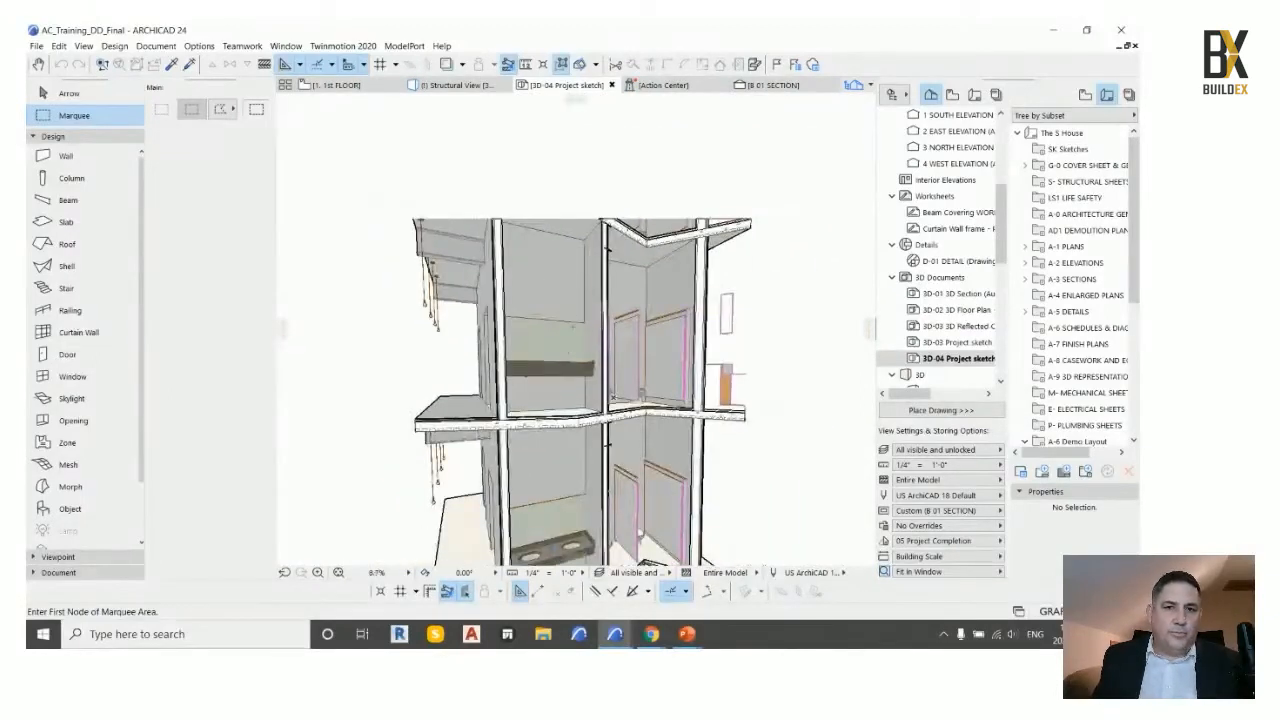
pyautogui.moveTo(575, 330); pyautogui.dragTo(569, 287, button='middle')
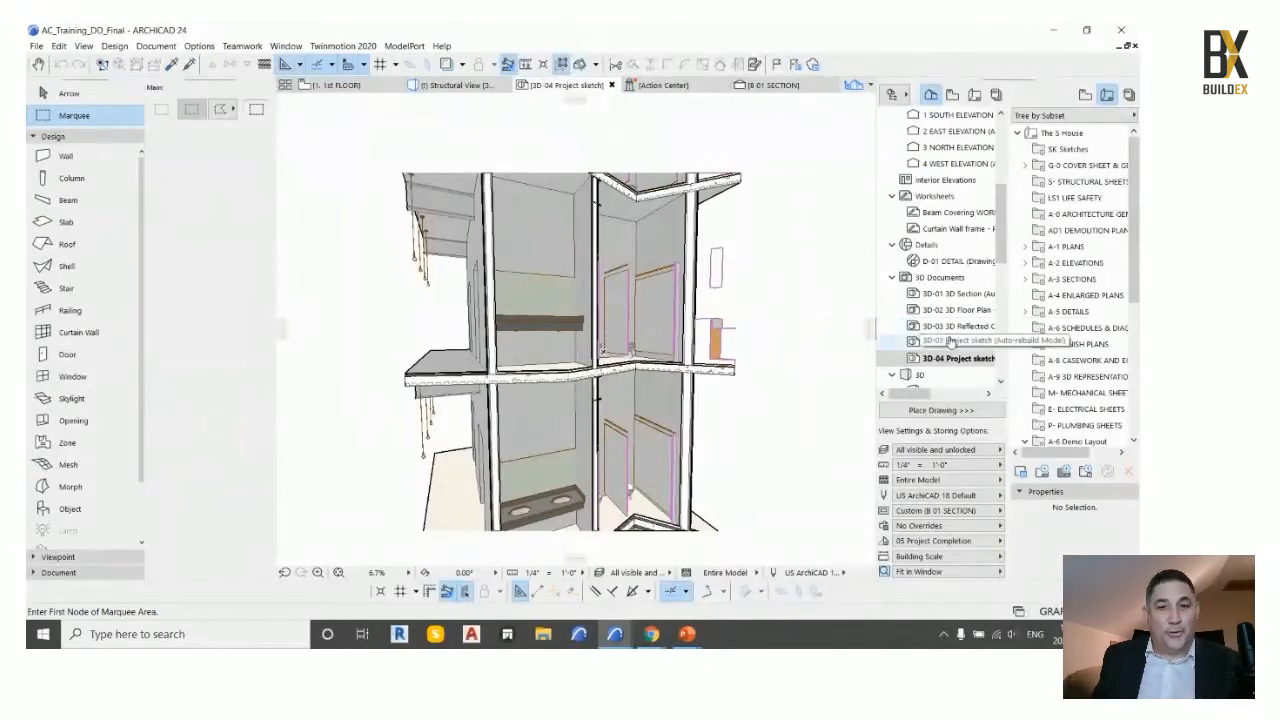
# Open the 3D-01 3D Section document and examine the cut stair core and upper stories up close
pyautogui.click(958, 293)
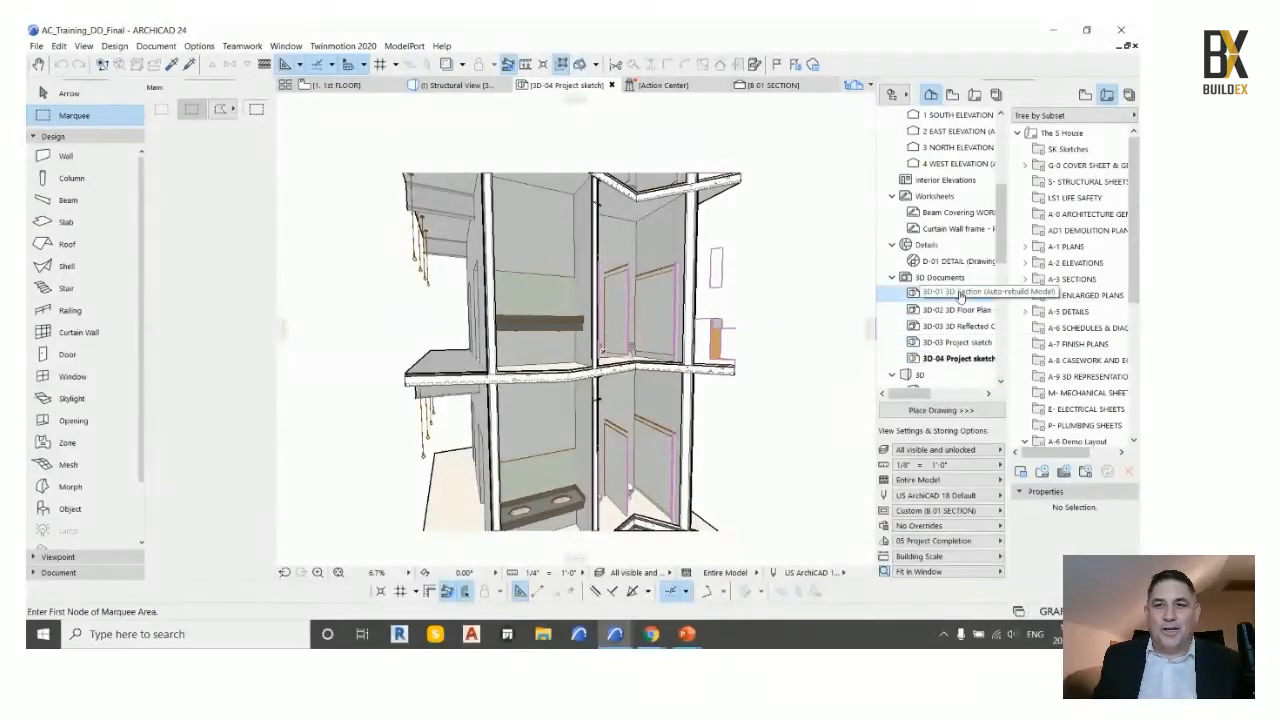
pyautogui.doubleClick(958, 293)
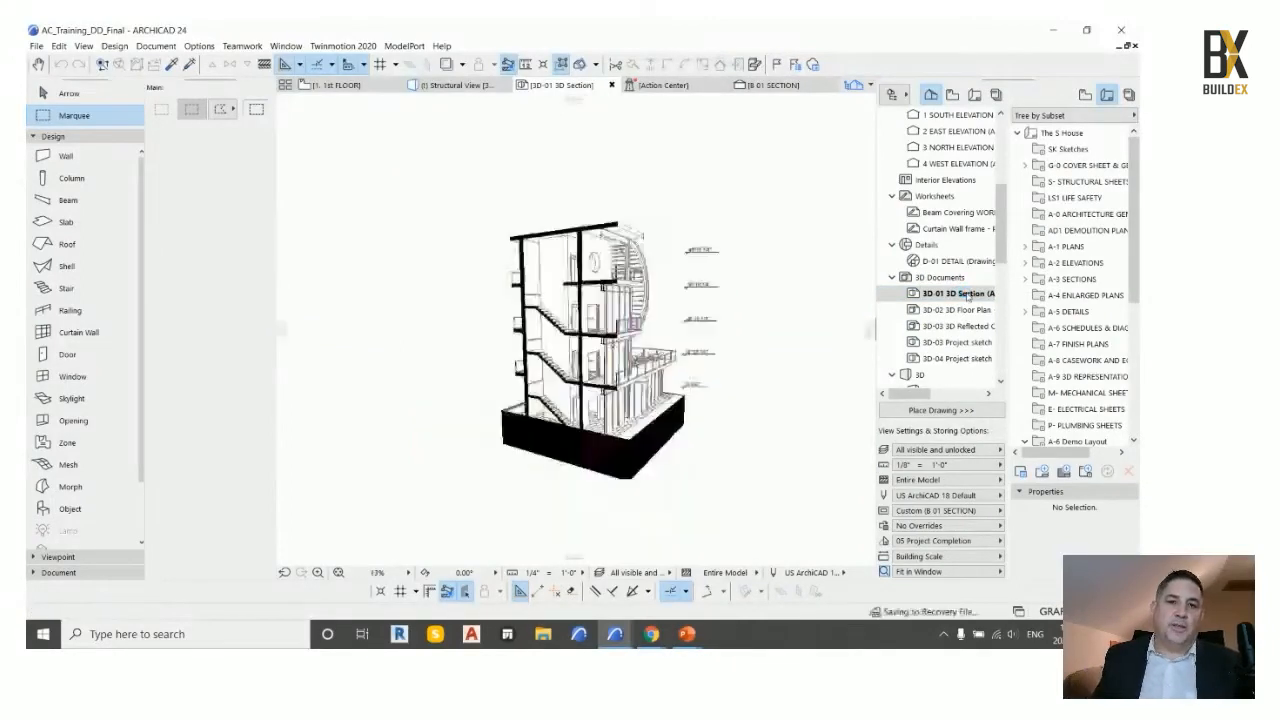
pyautogui.scroll(5, 550, 420)
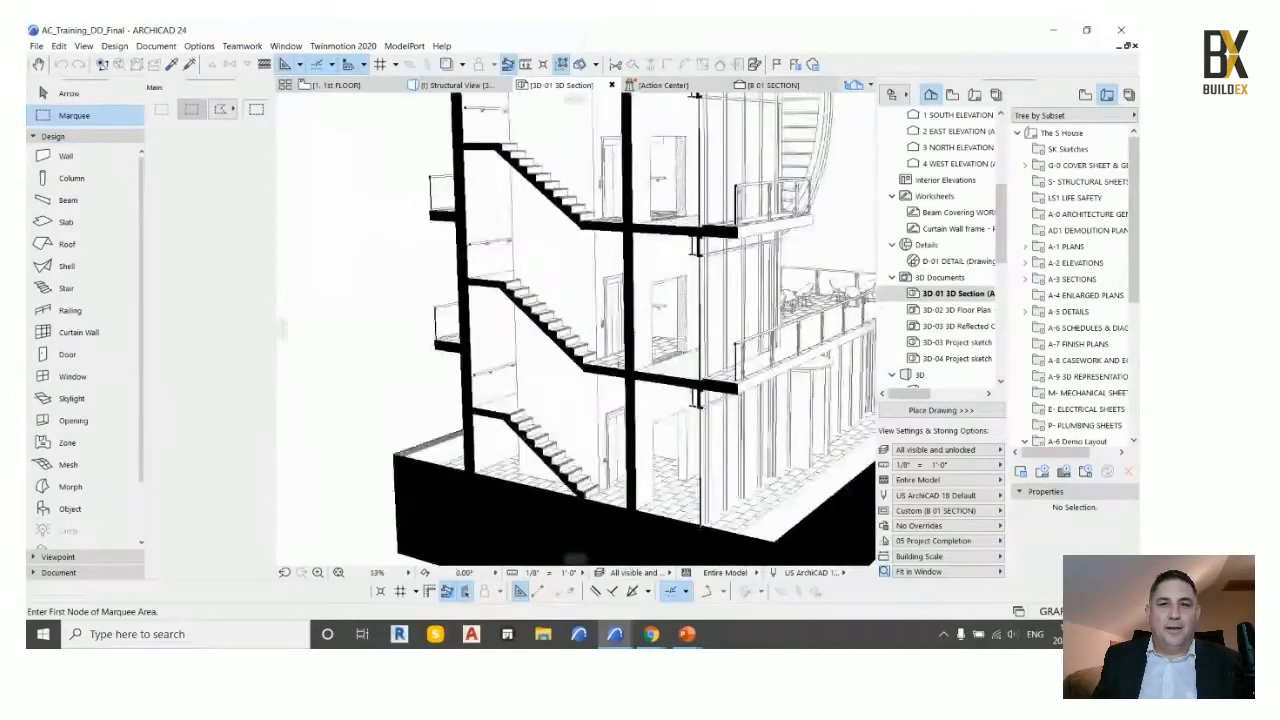
pyautogui.moveTo(646, 208); pyautogui.dragTo(578, 364, button='middle')
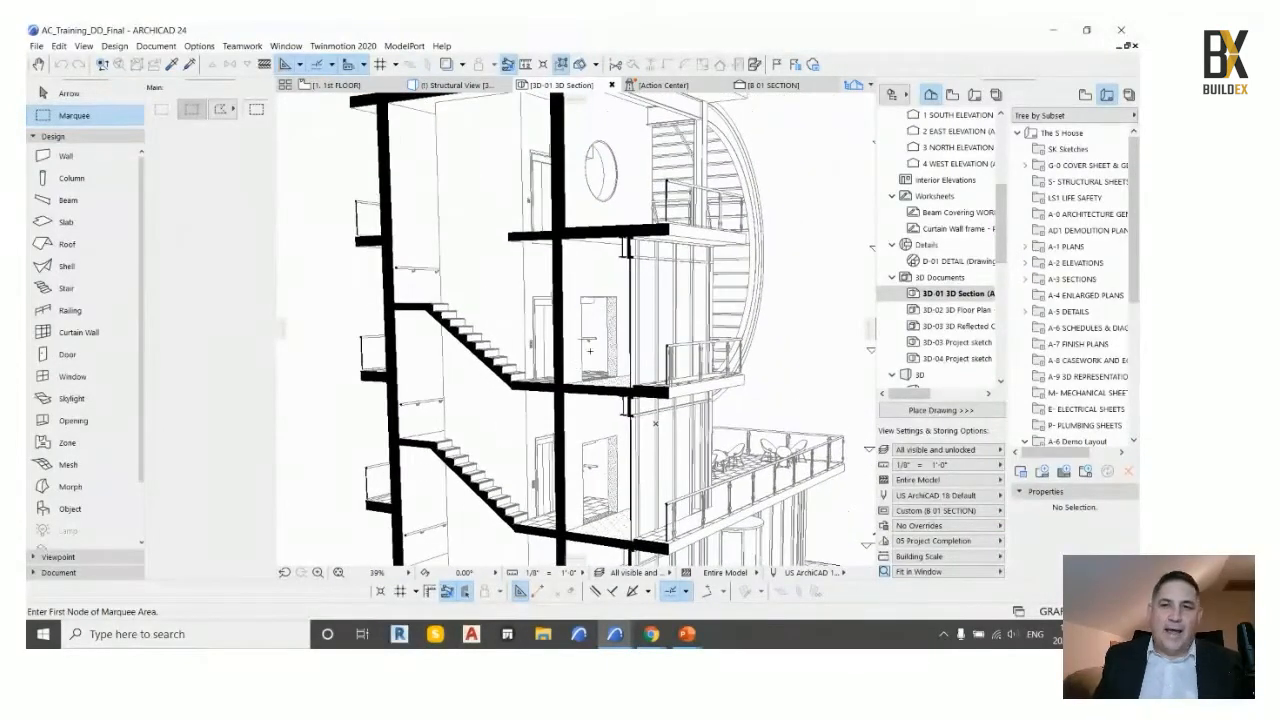
# Open the 3D-02 3D Floor Plan document and examine the shadowed workstations, restrooms and stair core
pyautogui.doubleClick(960, 310)
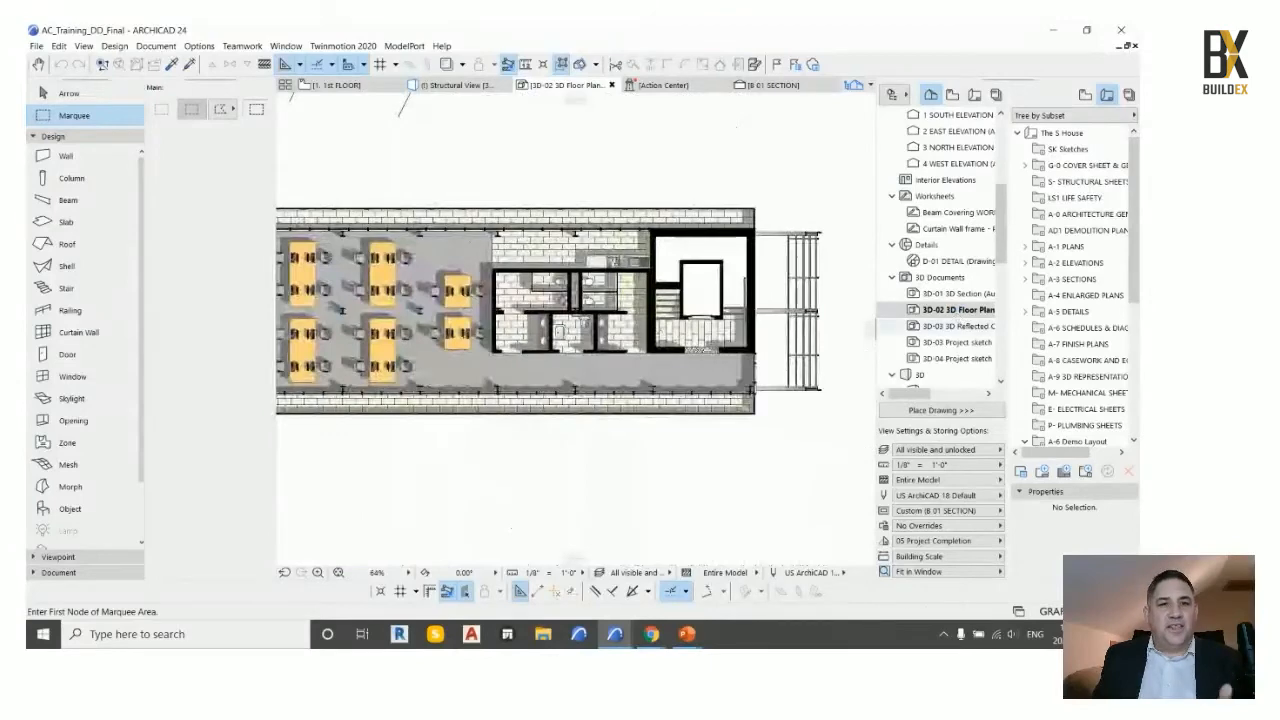
pyautogui.moveTo(601, 305); pyautogui.dragTo(665, 308, button='middle')
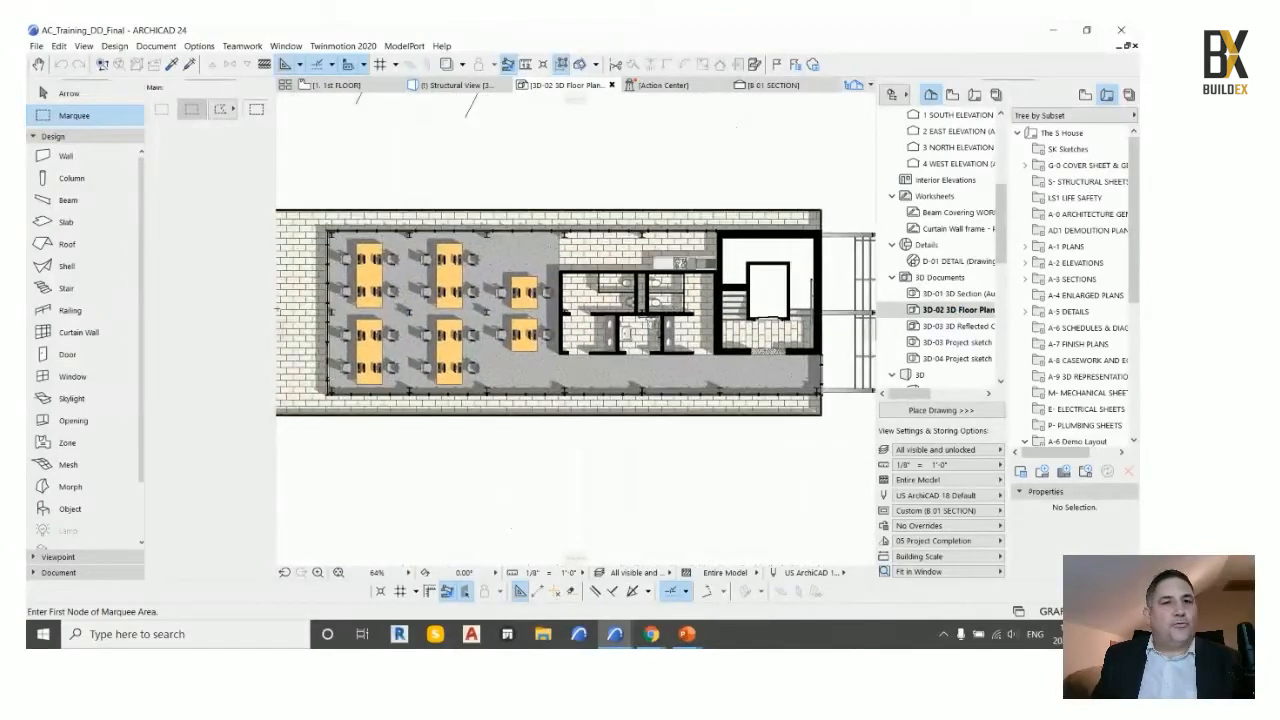
pyautogui.scroll(8, 339, 283)
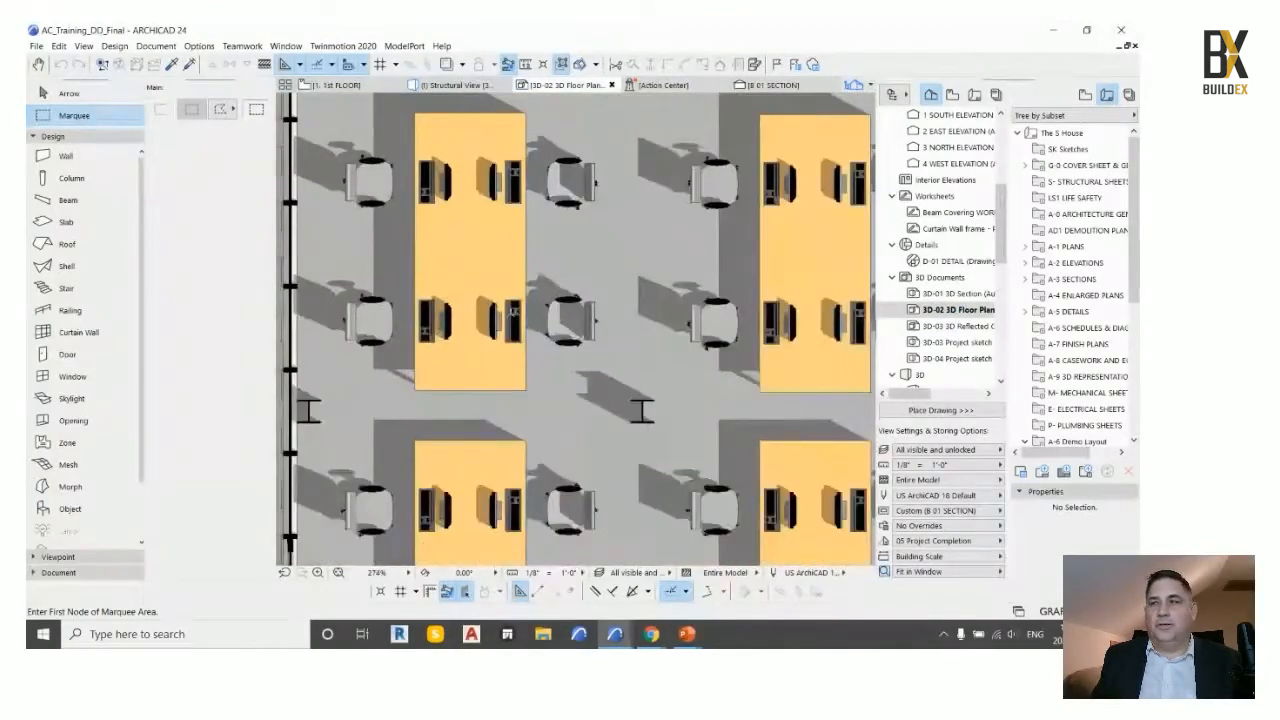
pyautogui.scroll(-6, 510, 314)
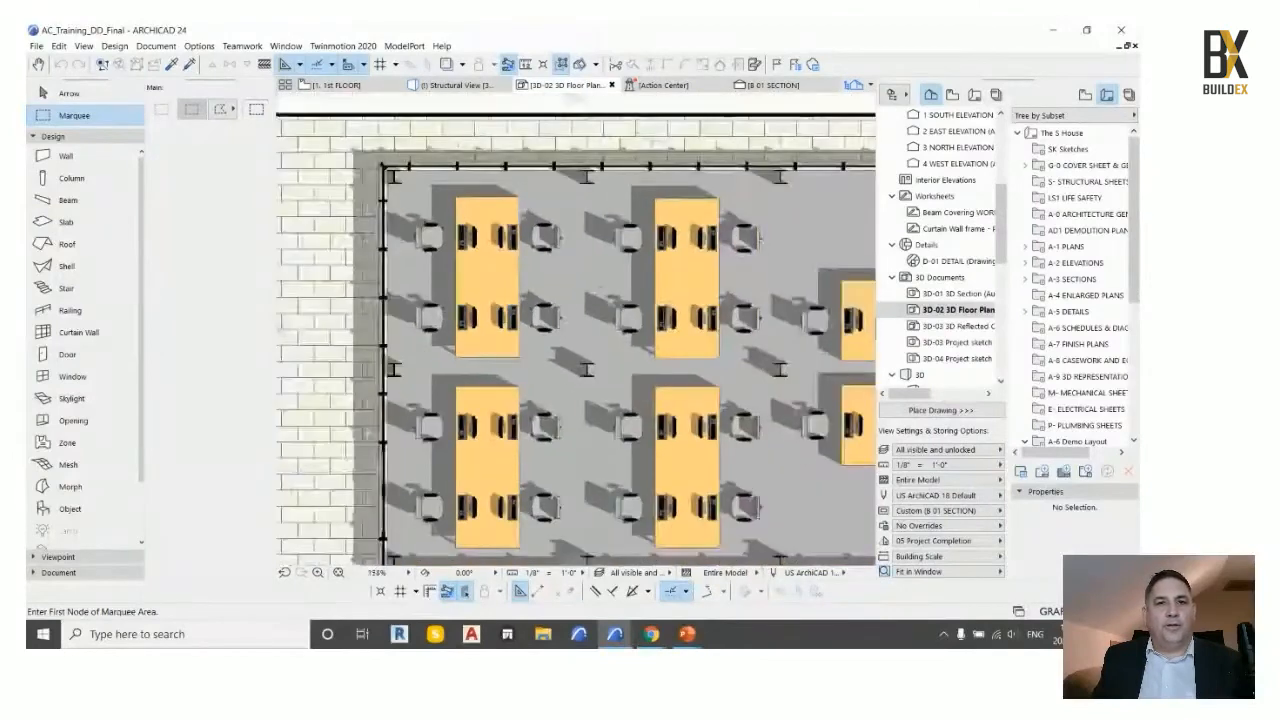
pyautogui.moveTo(736, 338); pyautogui.dragTo(505, 340, button='middle')
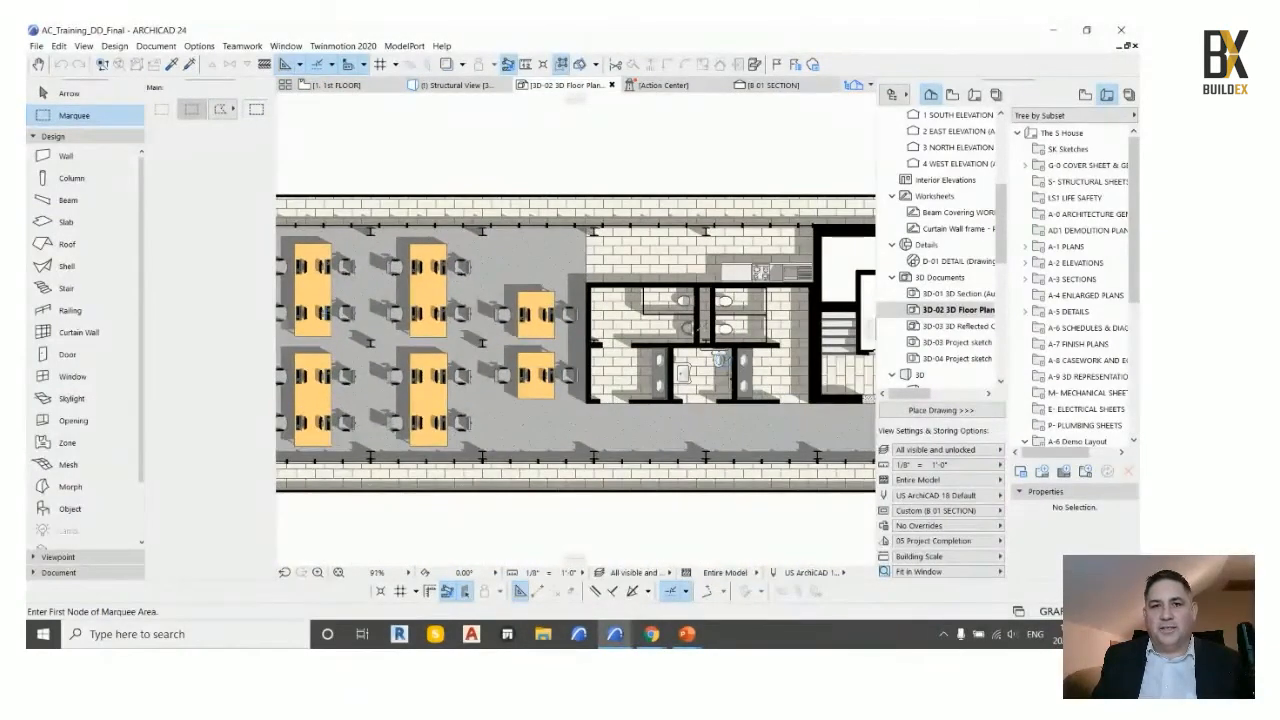
pyautogui.scroll(-2, 722, 360)
pyautogui.moveTo(673, 346); pyautogui.dragTo(646, 344, button='middle')
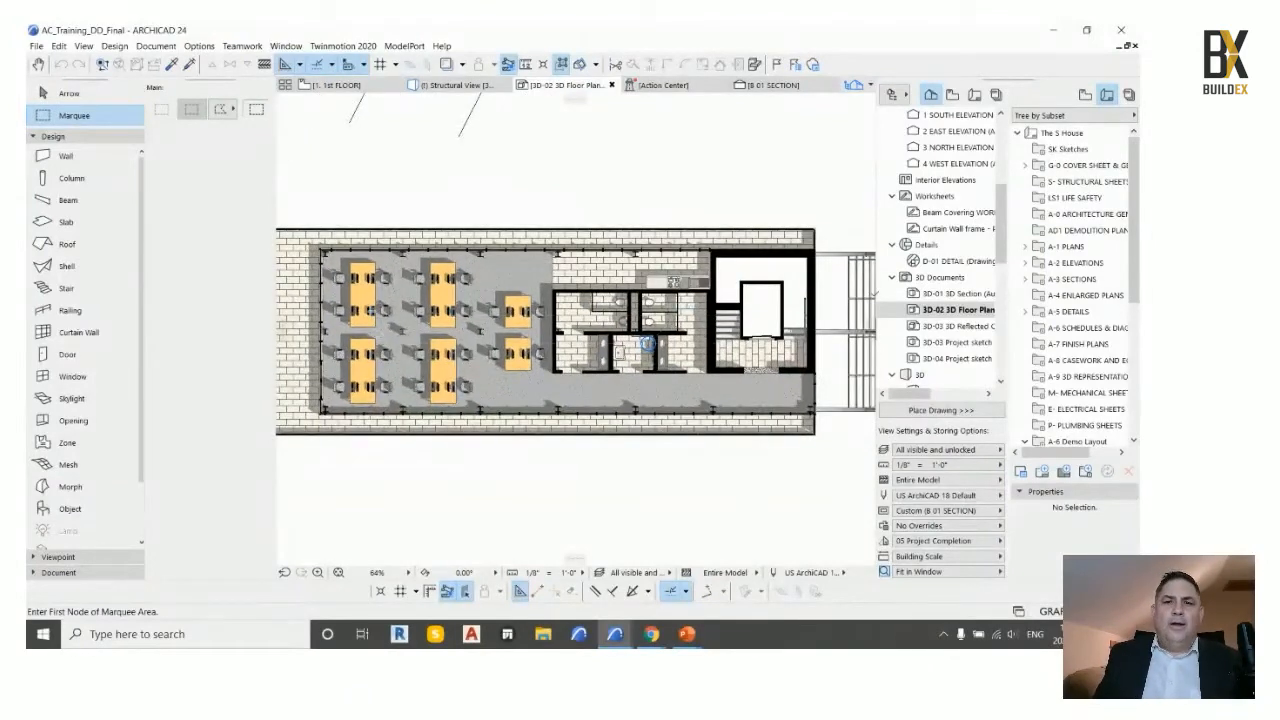
# Collapse the 3D Documents group in the project tree and open the 1st floor plan
pyautogui.click(892, 277)
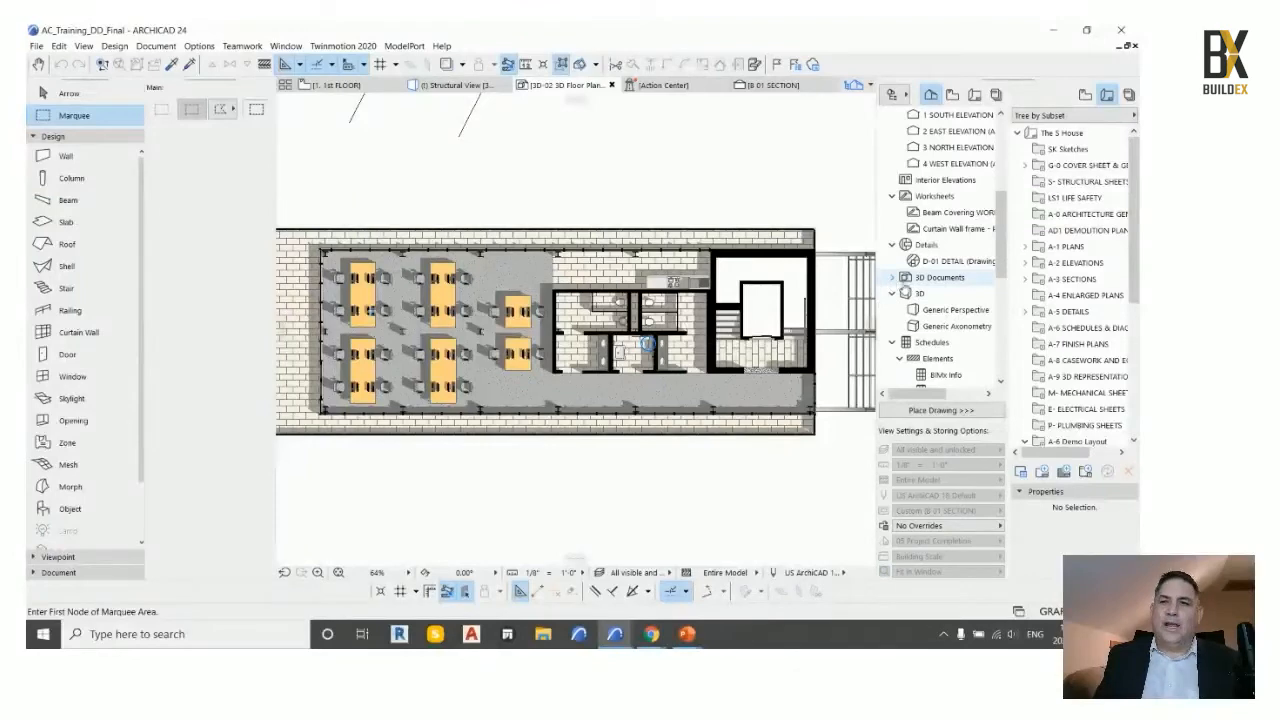
pyautogui.scroll(4, 905, 286)
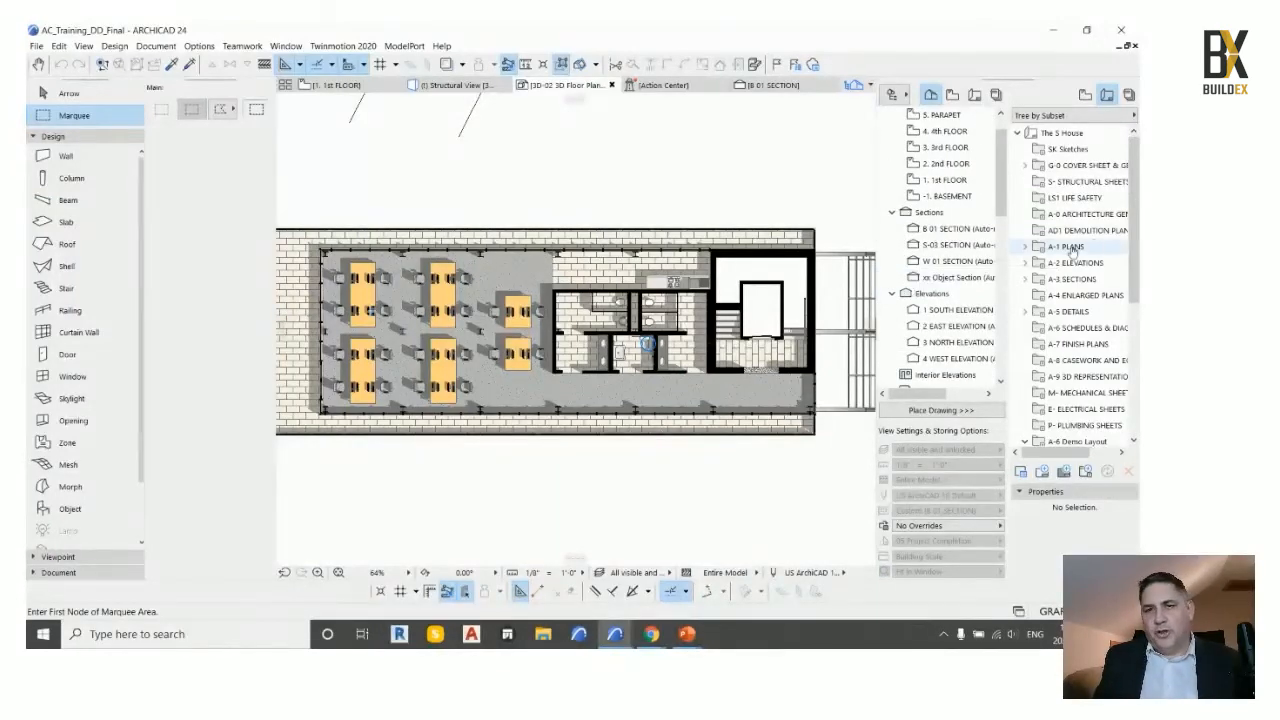
pyautogui.click(939, 182)
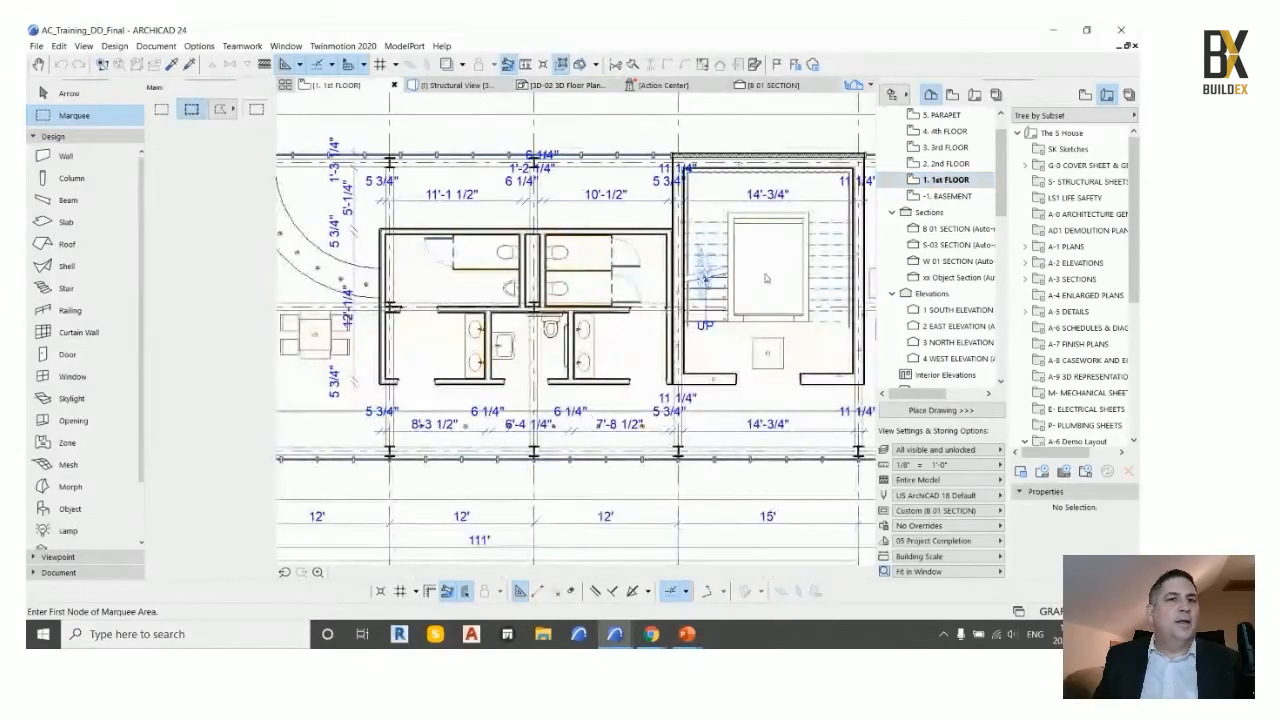
# Open the S-03 section and examine the office floors, pendant lights and floor structure
pyautogui.doubleClick(951, 245)
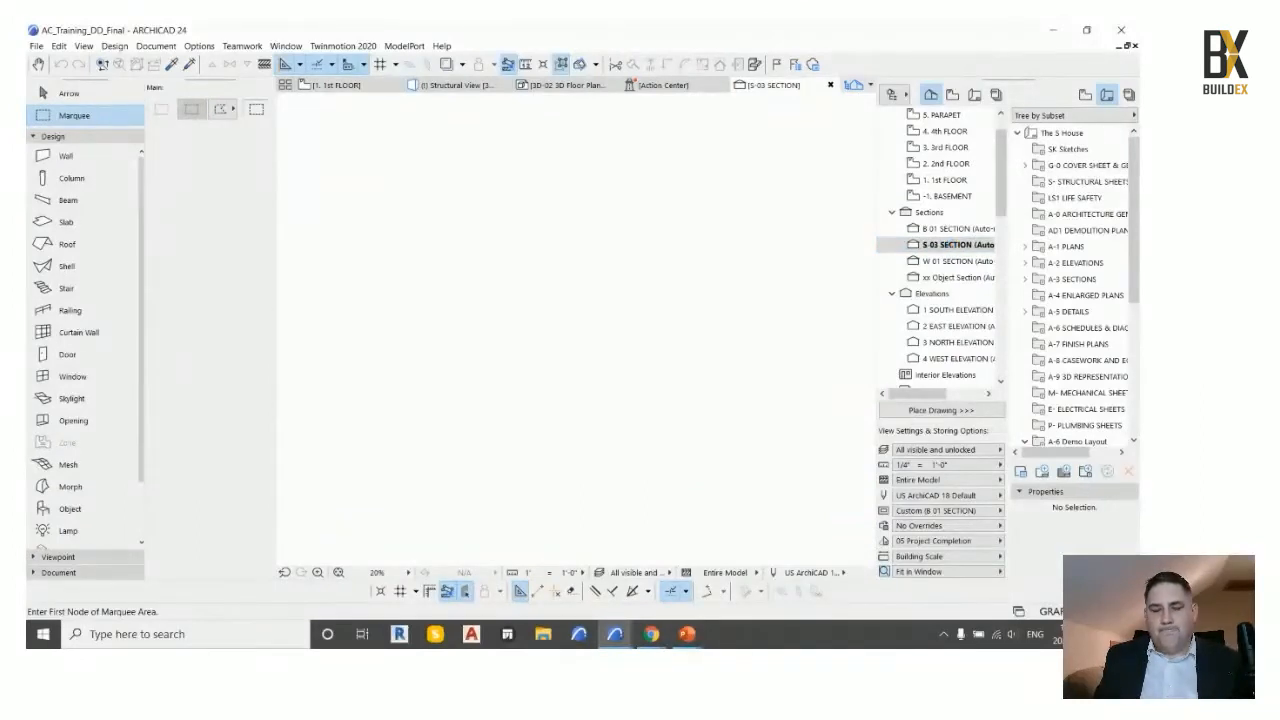
pyautogui.scroll(2, 476, 370)
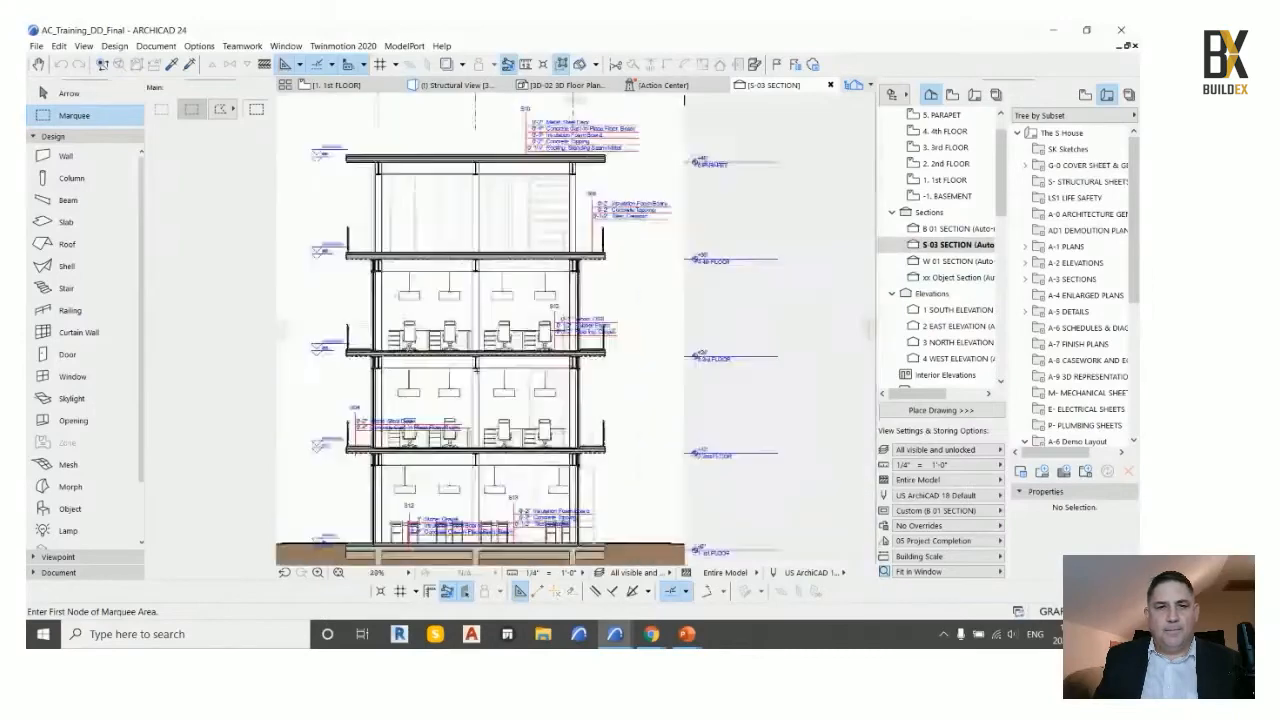
pyautogui.scroll(5, 476, 370)
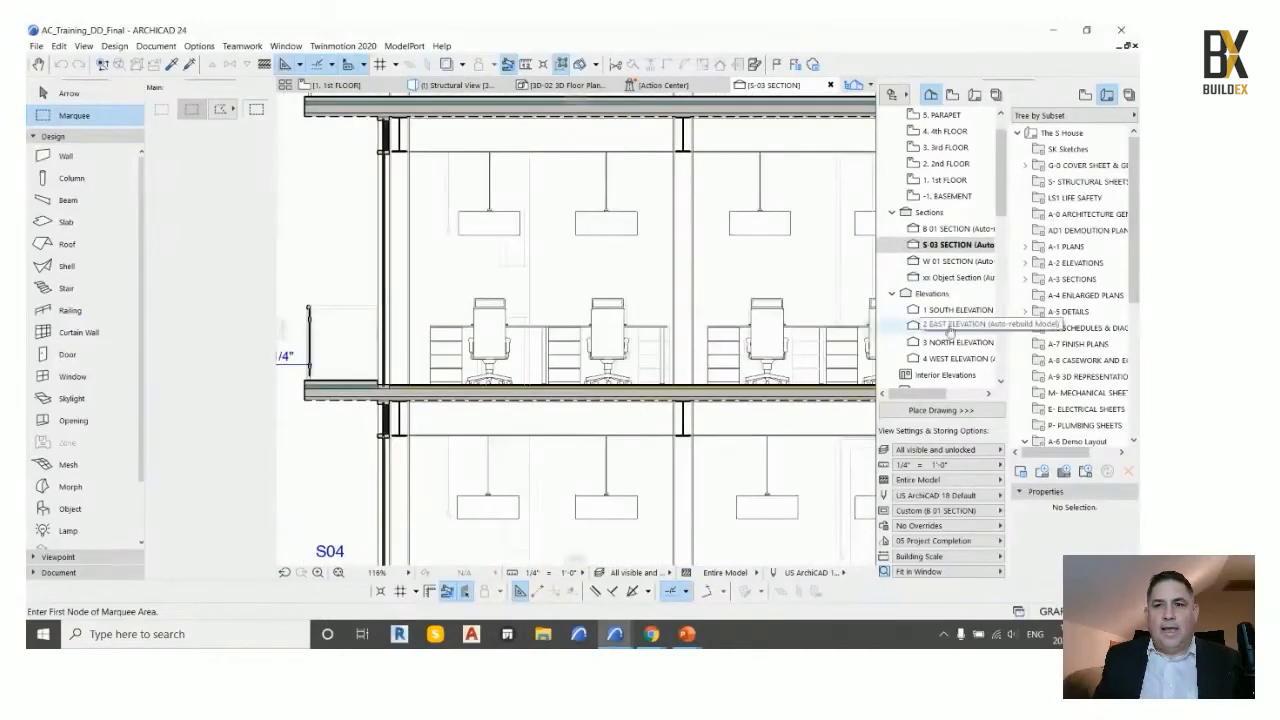
# Open the 2 East Elevation and examine its shaded facade, from the timber screen to the colored ground-floor panels
pyautogui.doubleClick(950, 326)
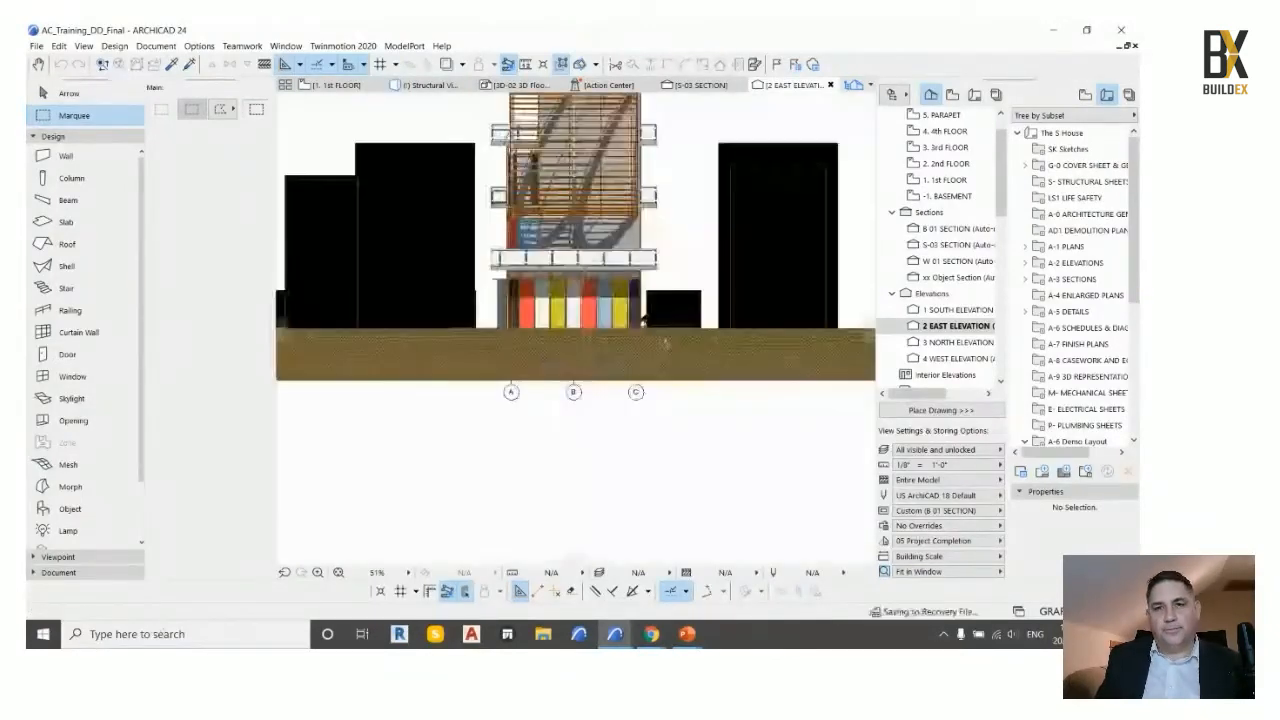
pyautogui.scroll(5, 598, 306)
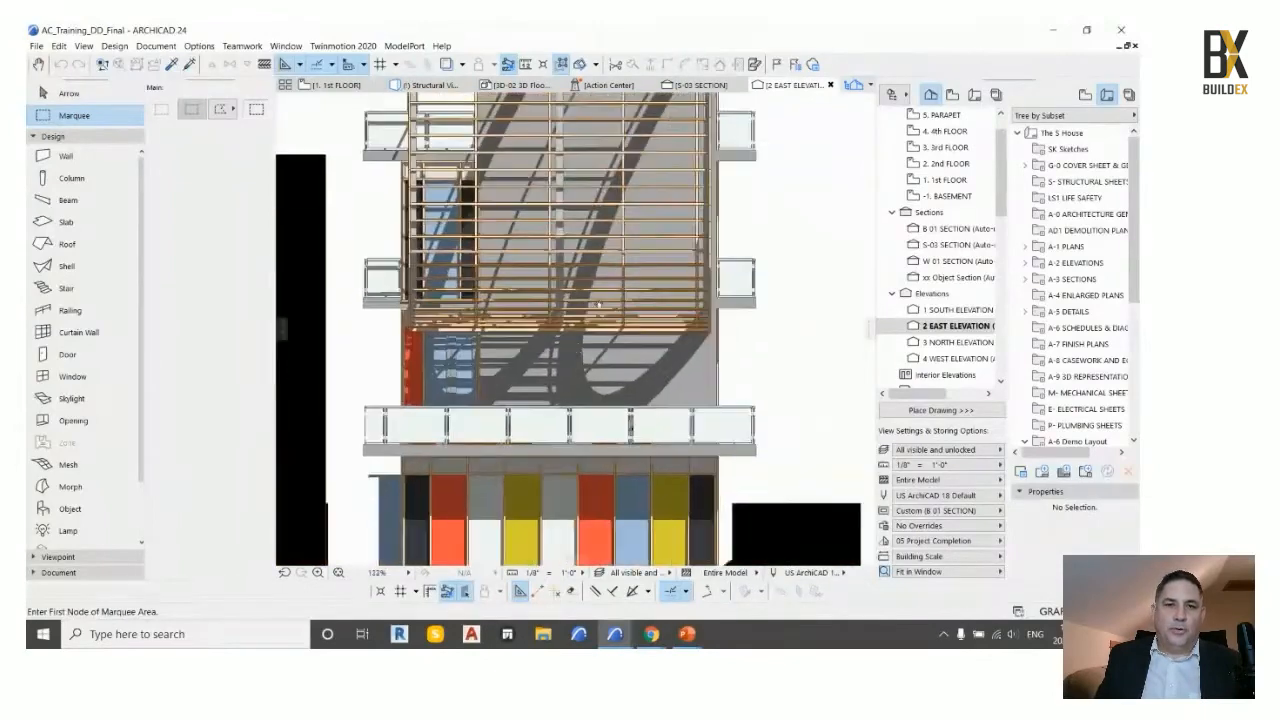
pyautogui.scroll(5, 598, 306)
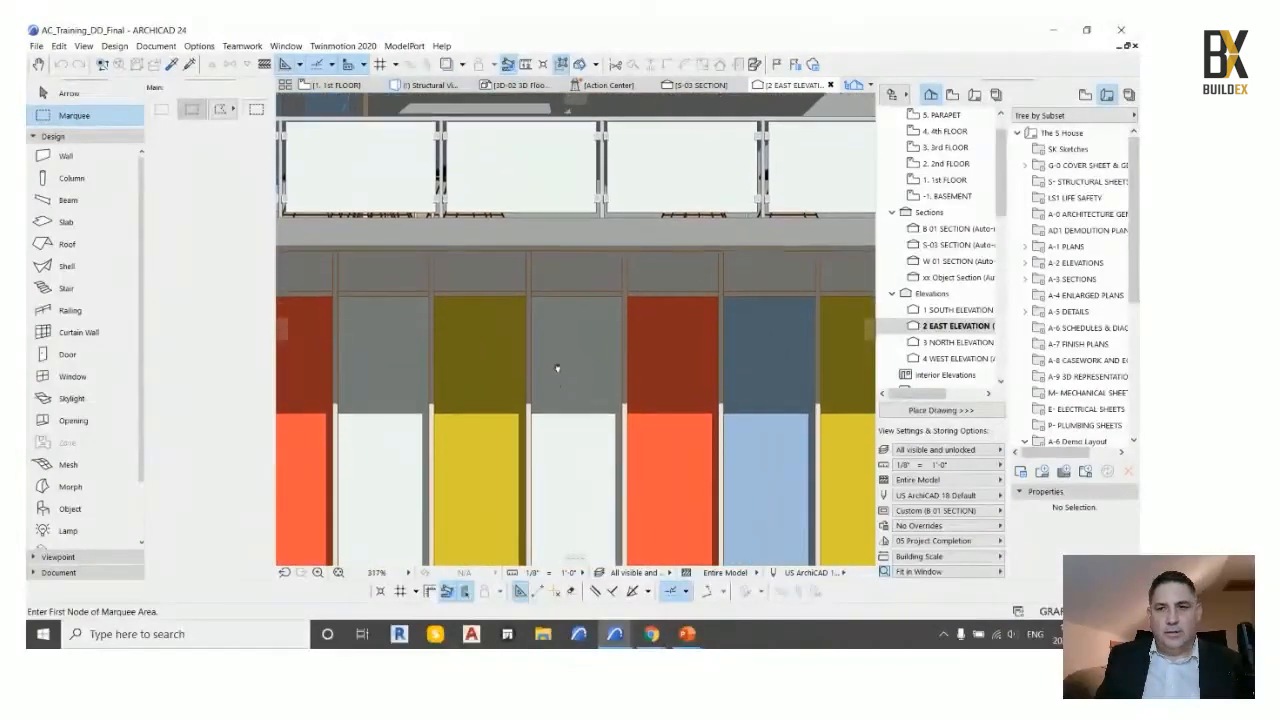
pyautogui.moveTo(557, 368); pyautogui.dragTo(558, 364, button='middle')
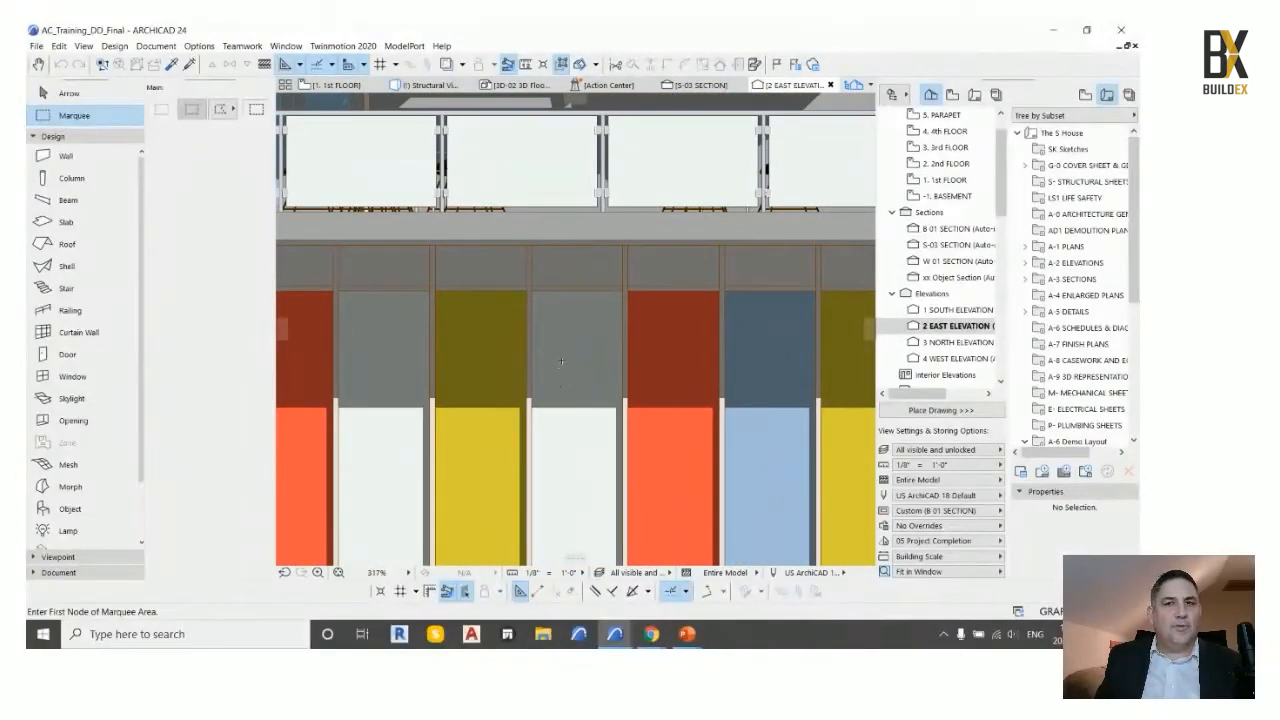
pyautogui.scroll(-8, 561, 362)
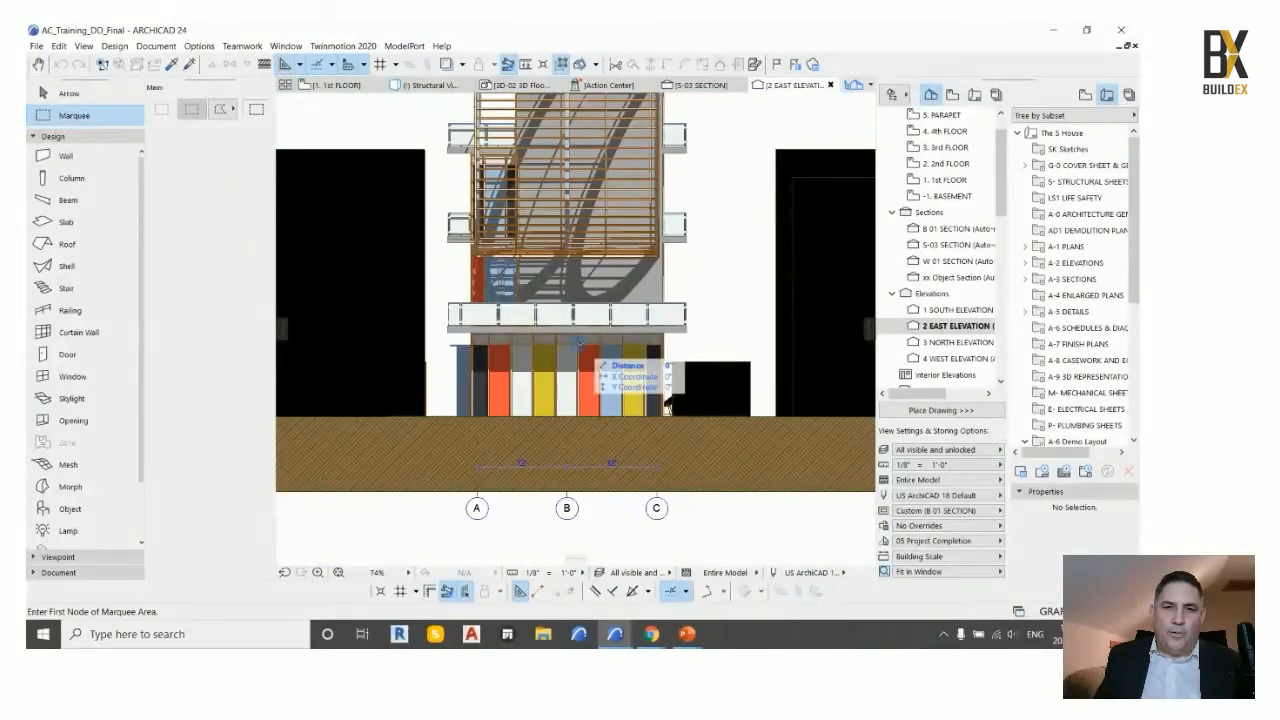
# Show the project's publisher sets and switch from the Layouts to PDF set to BIMxPro
pyautogui.click(1128, 94)
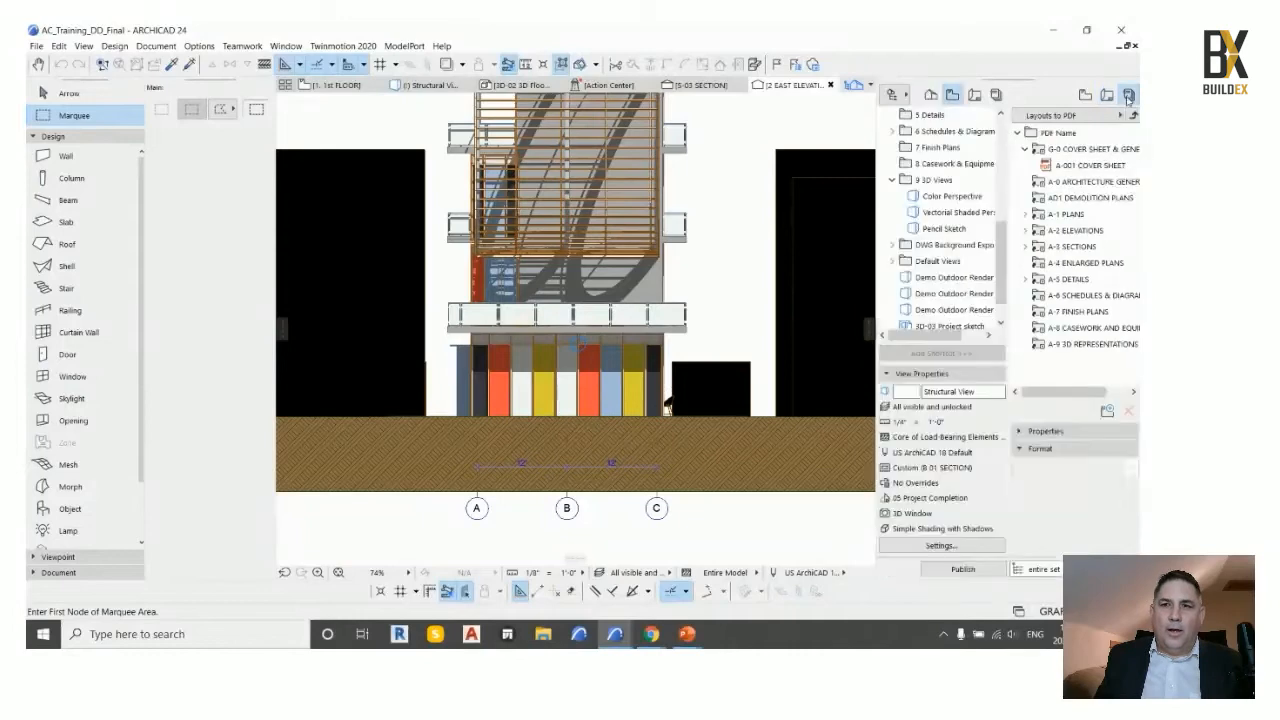
pyautogui.click(1057, 116)
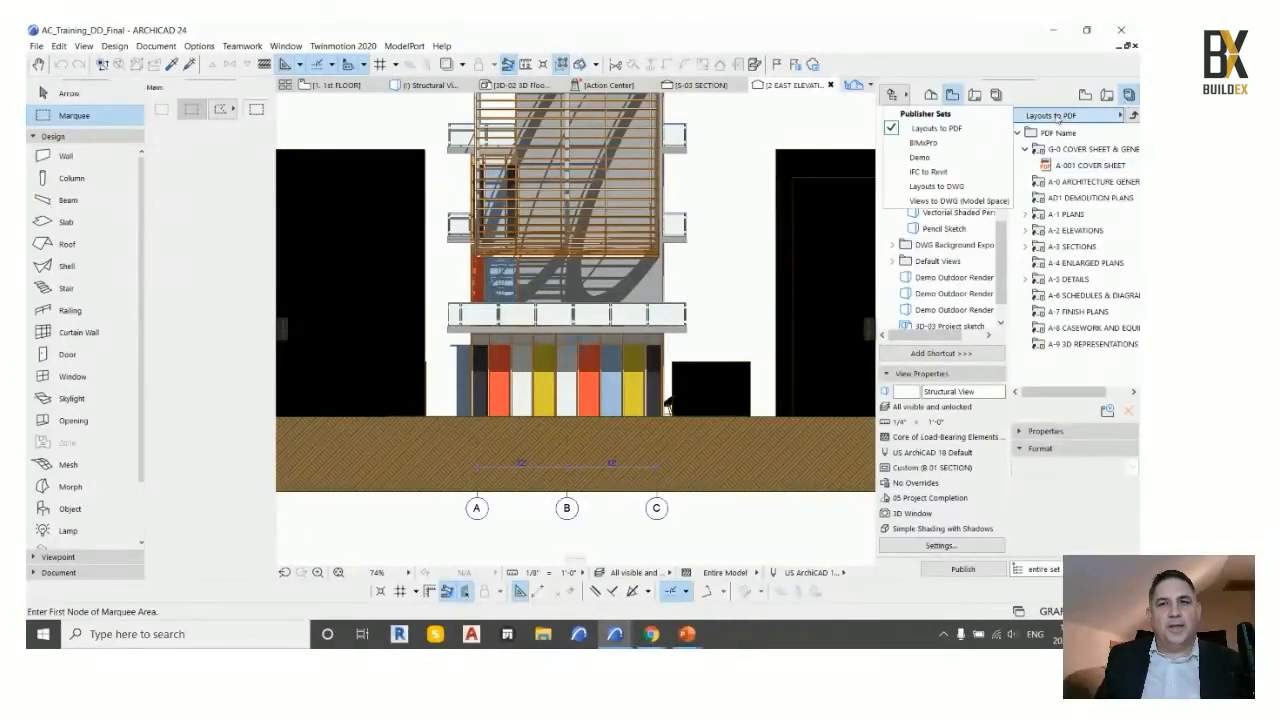
pyautogui.click(927, 145)
pyautogui.click(1064, 116)
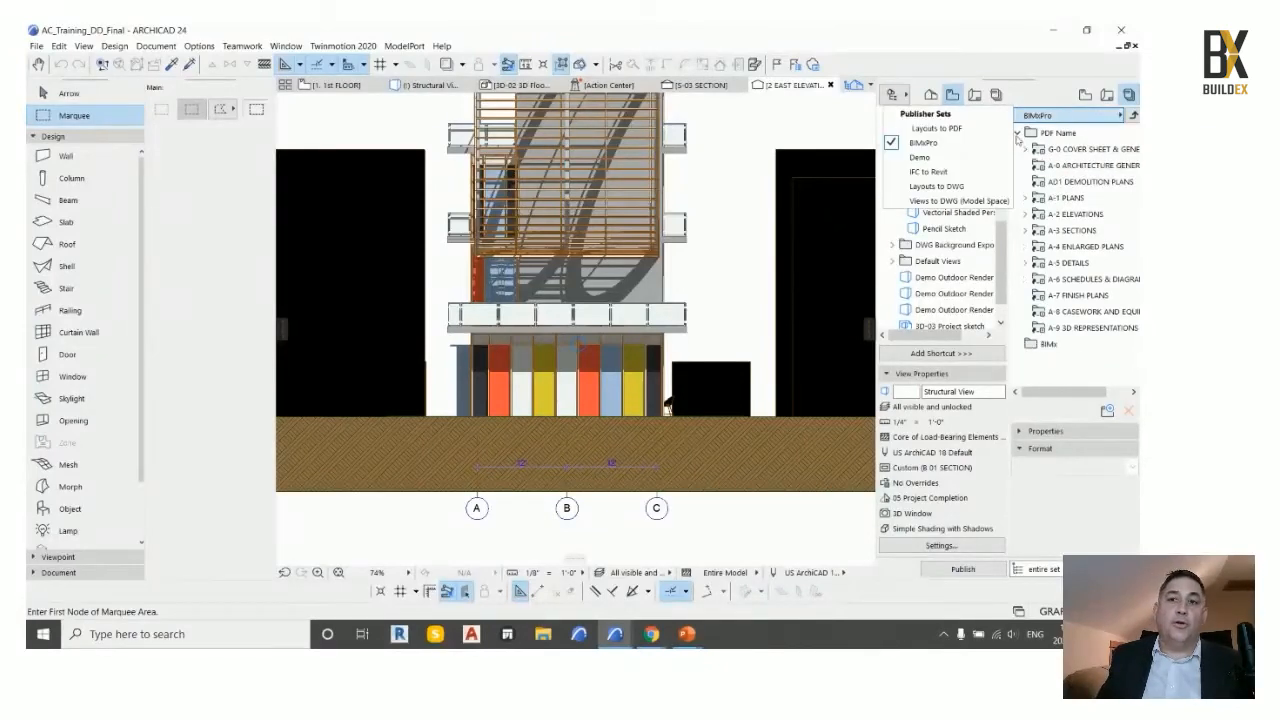
pyautogui.click(944, 145)
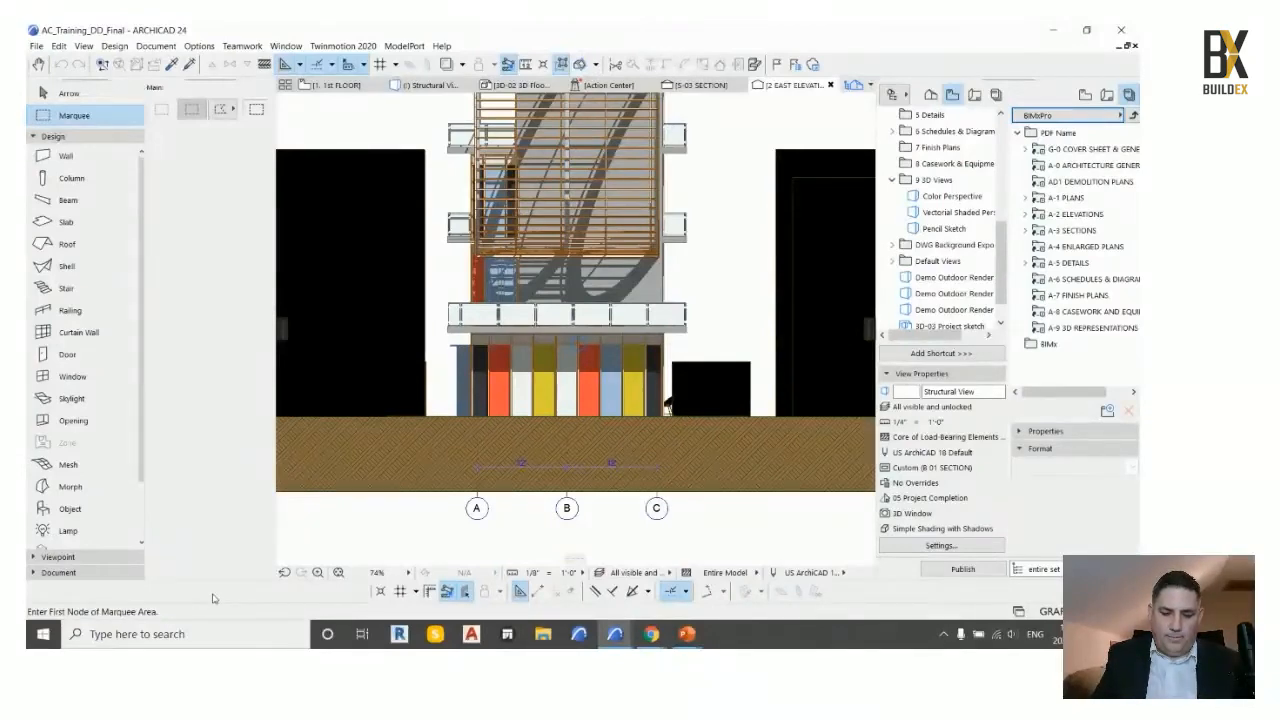
# Search Windows for Reflector 3 and launch it to mirror the phone
pyautogui.click(279, 638)
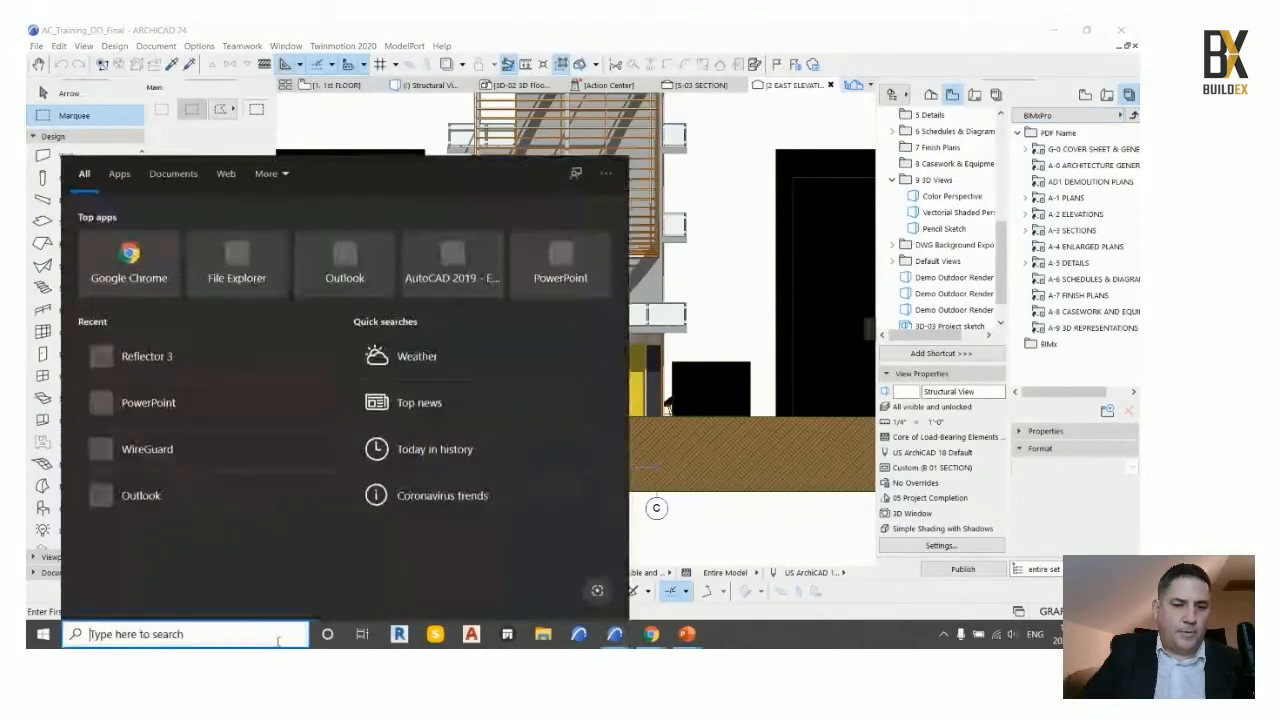
pyautogui.write('ref')
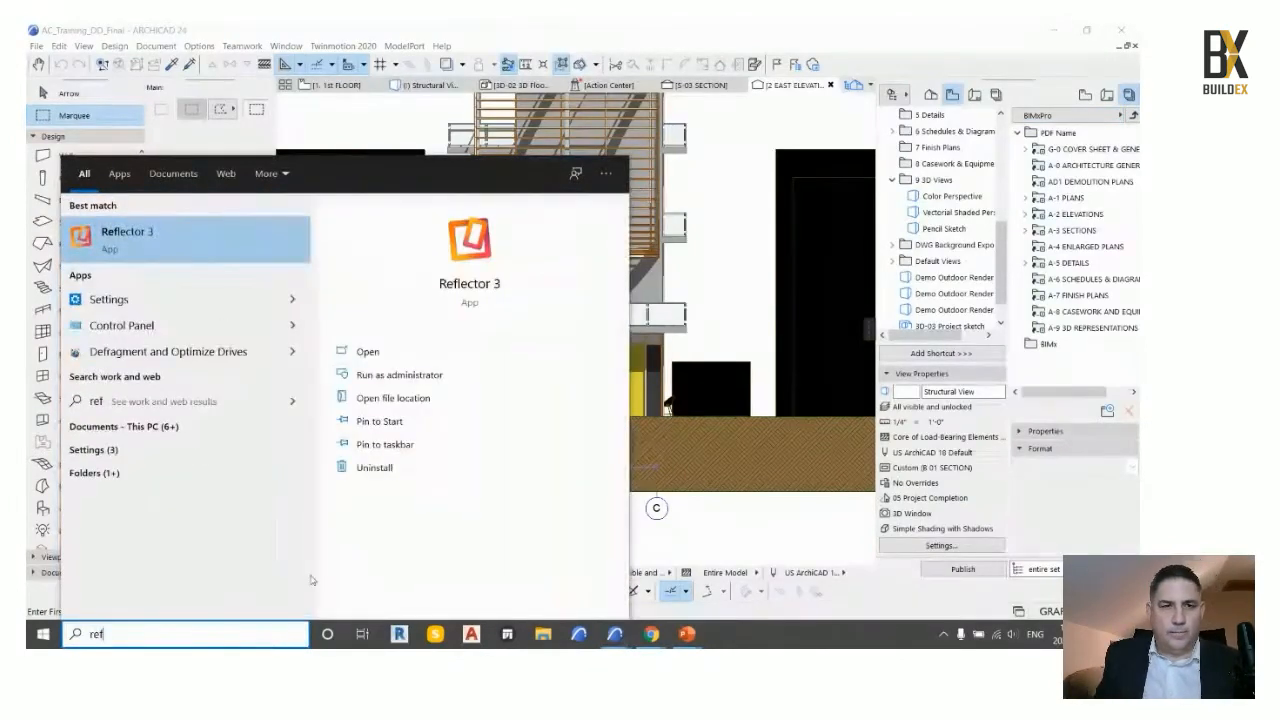
pyautogui.click(262, 248)
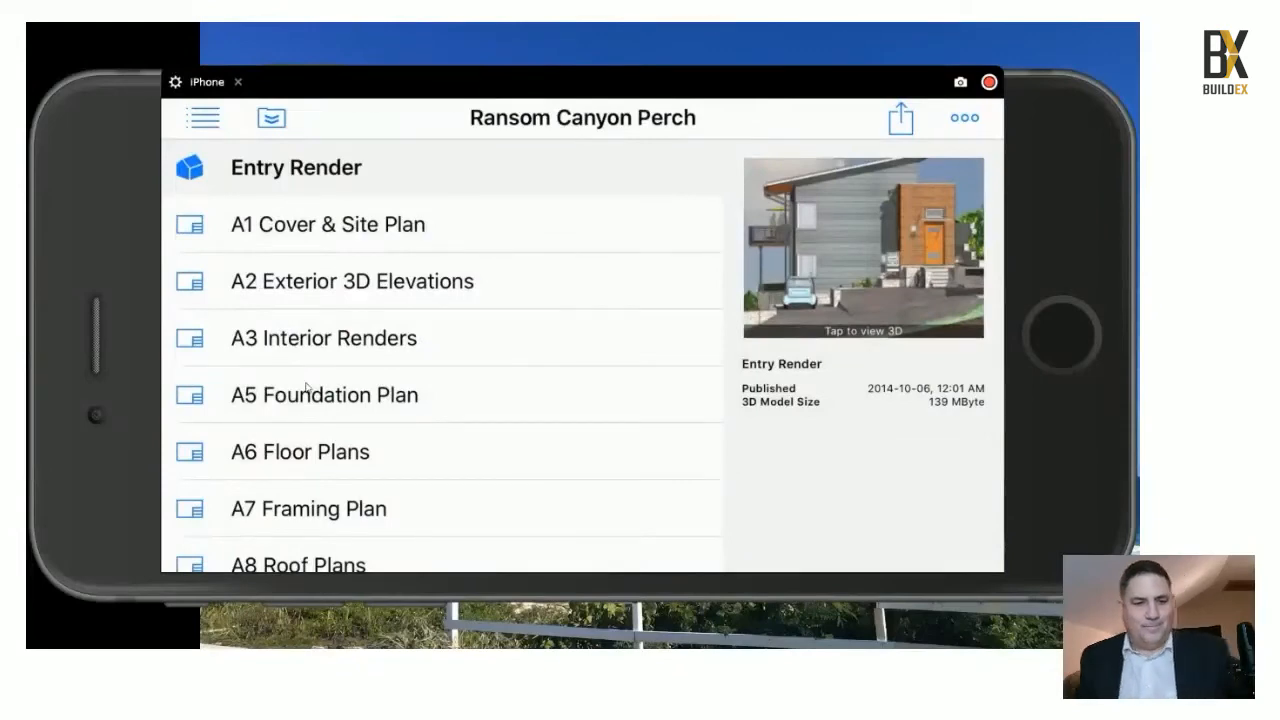
# Switch from the Reflector 3 phone mirror back to ARCHICAD and bring up the Untitled project
pyautogui.hotkey('alt', 'Tab')
pyautogui.hotkey('alt', 'Tab')
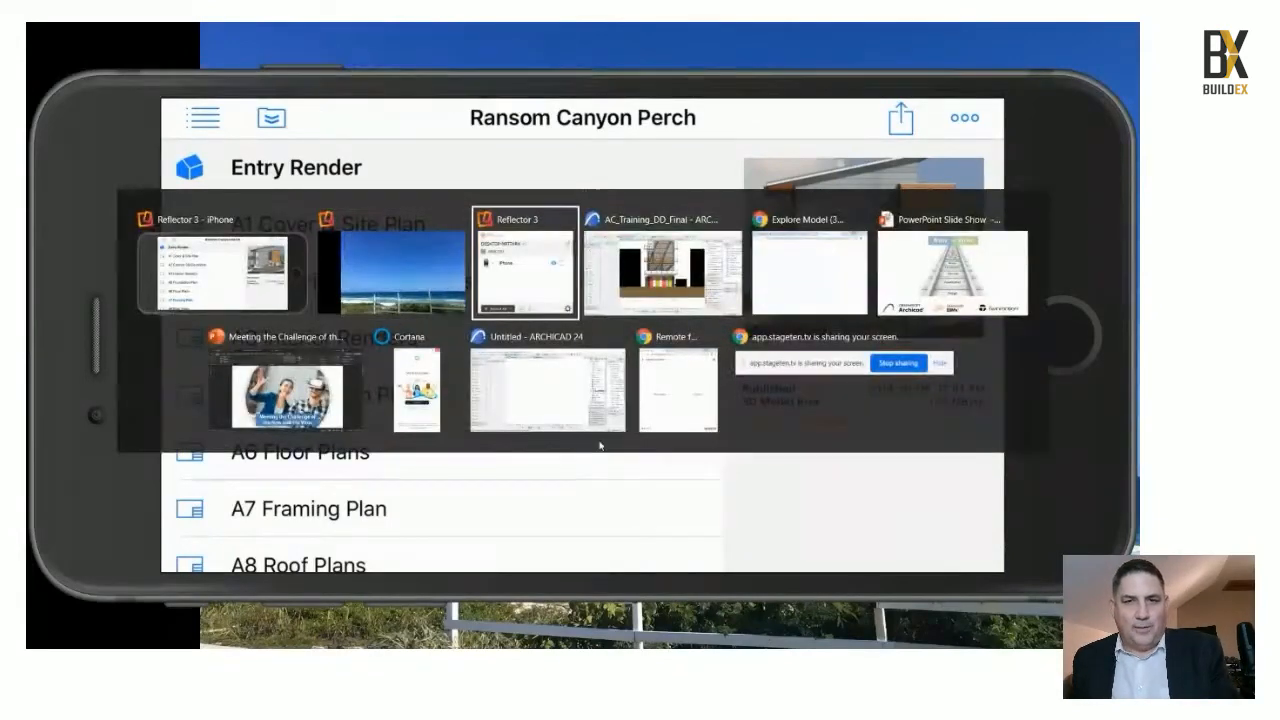
pyautogui.hotkey('alt', 'Tab')
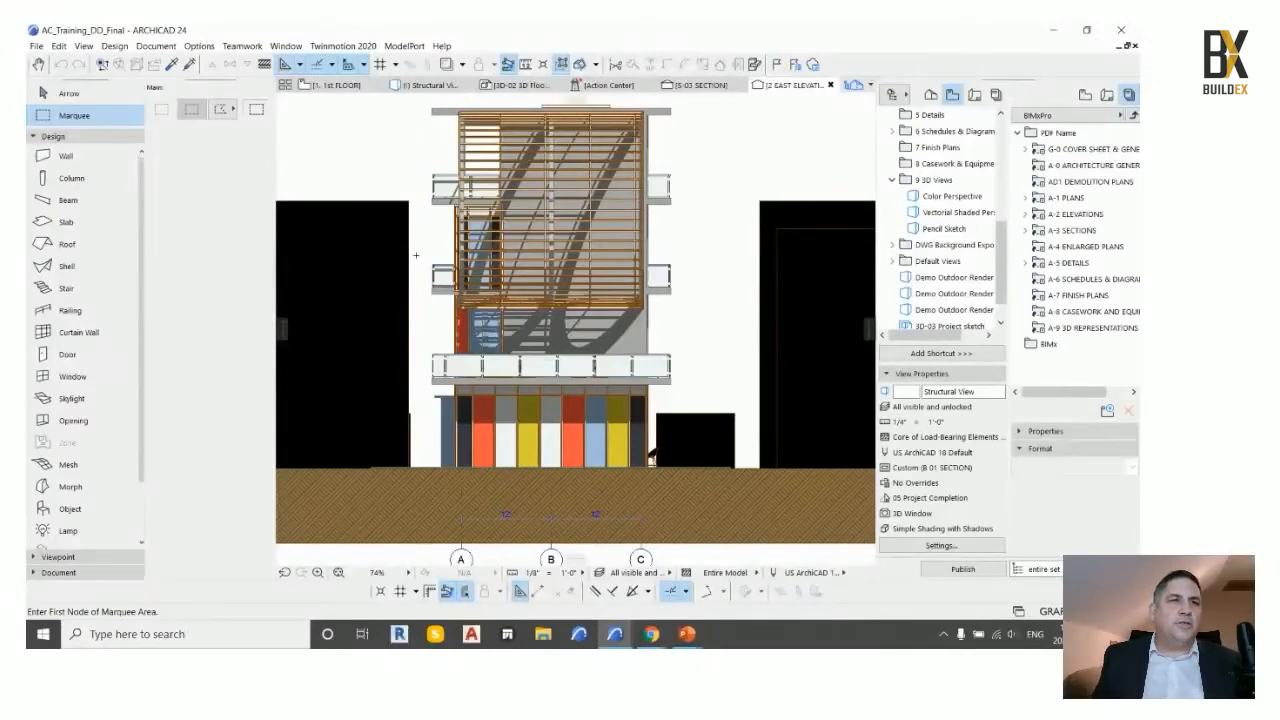
pyautogui.click(618, 630)
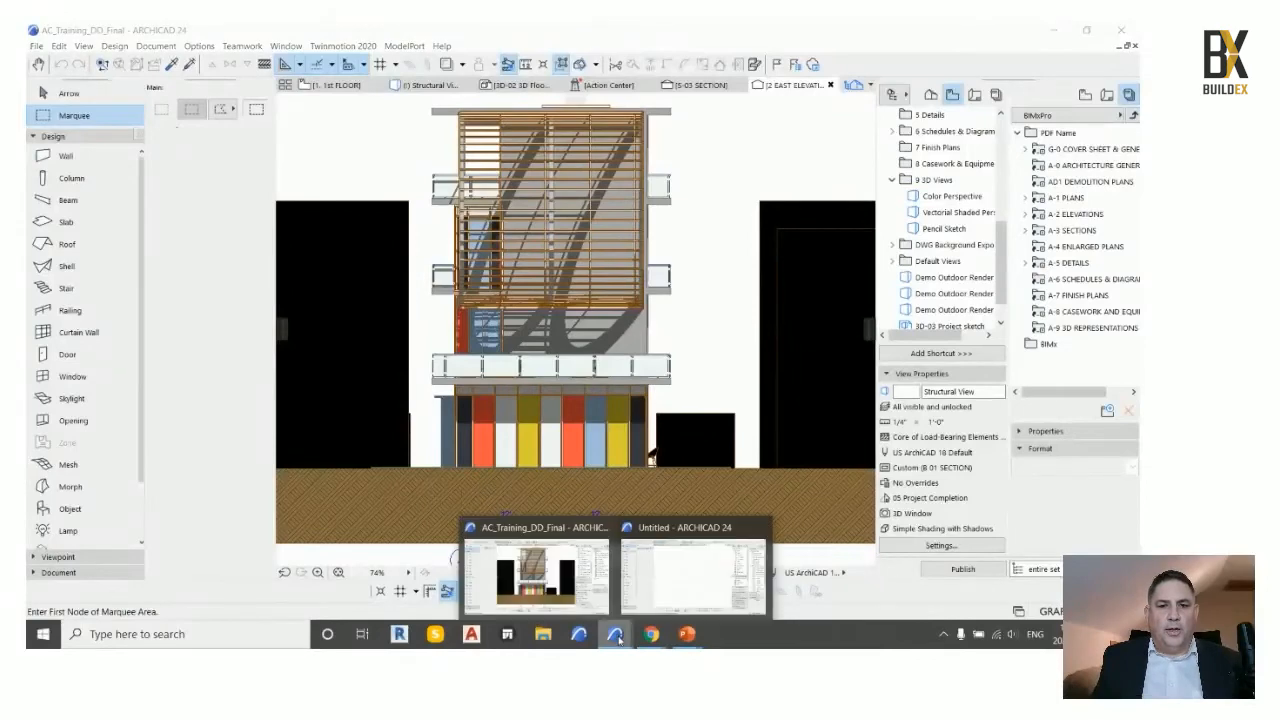
pyautogui.click(651, 602)
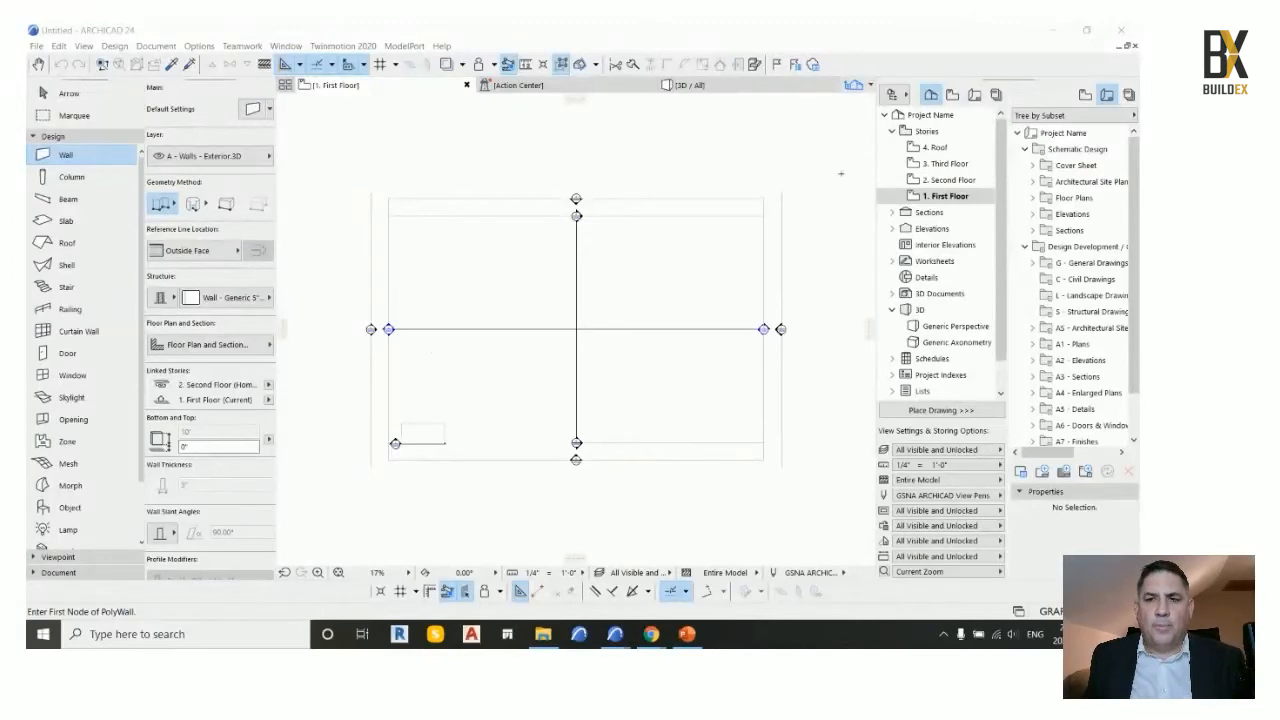
# Set the first floor plan's scale to 1" = 20'
pyautogui.click(944, 466)
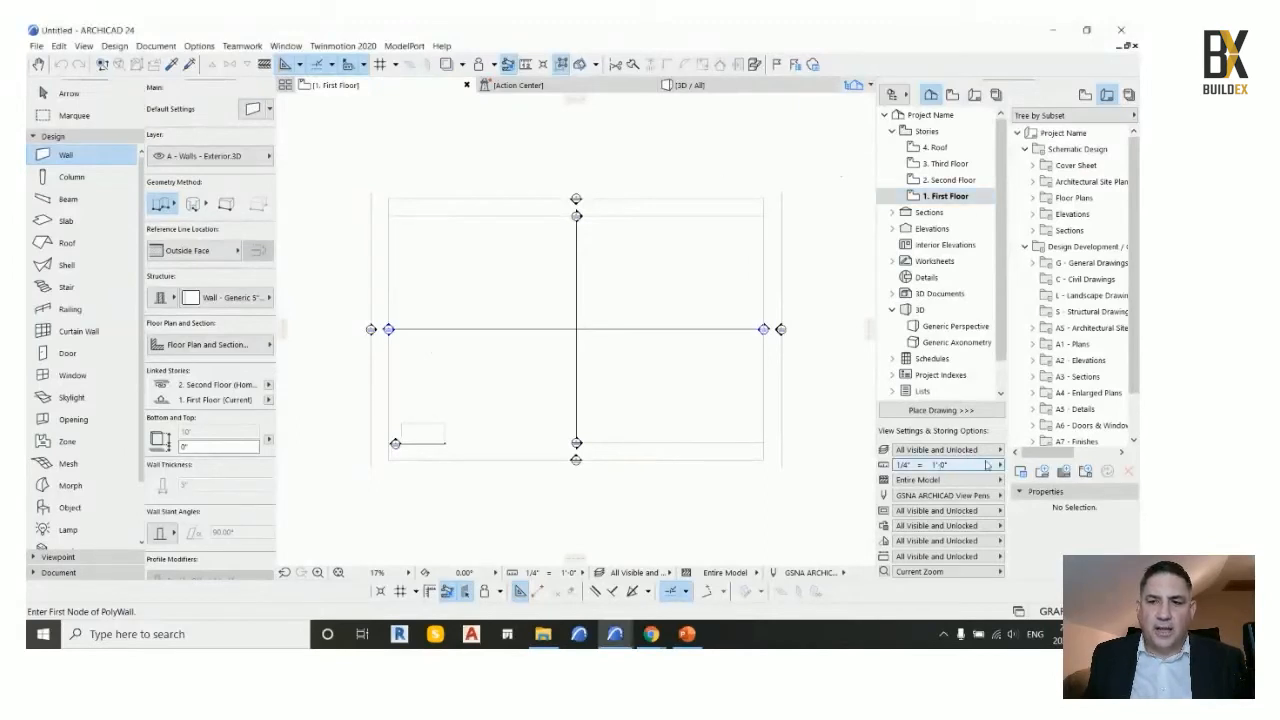
pyautogui.click(986, 465)
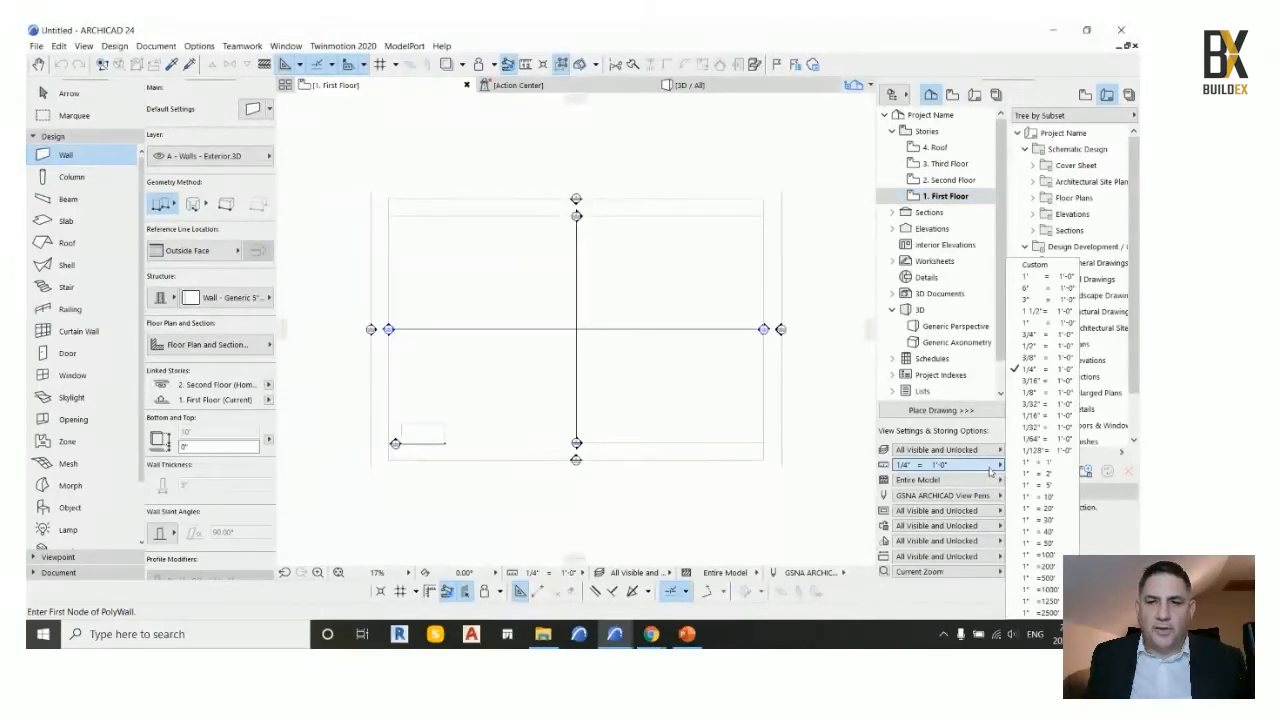
pyautogui.click(1050, 510)
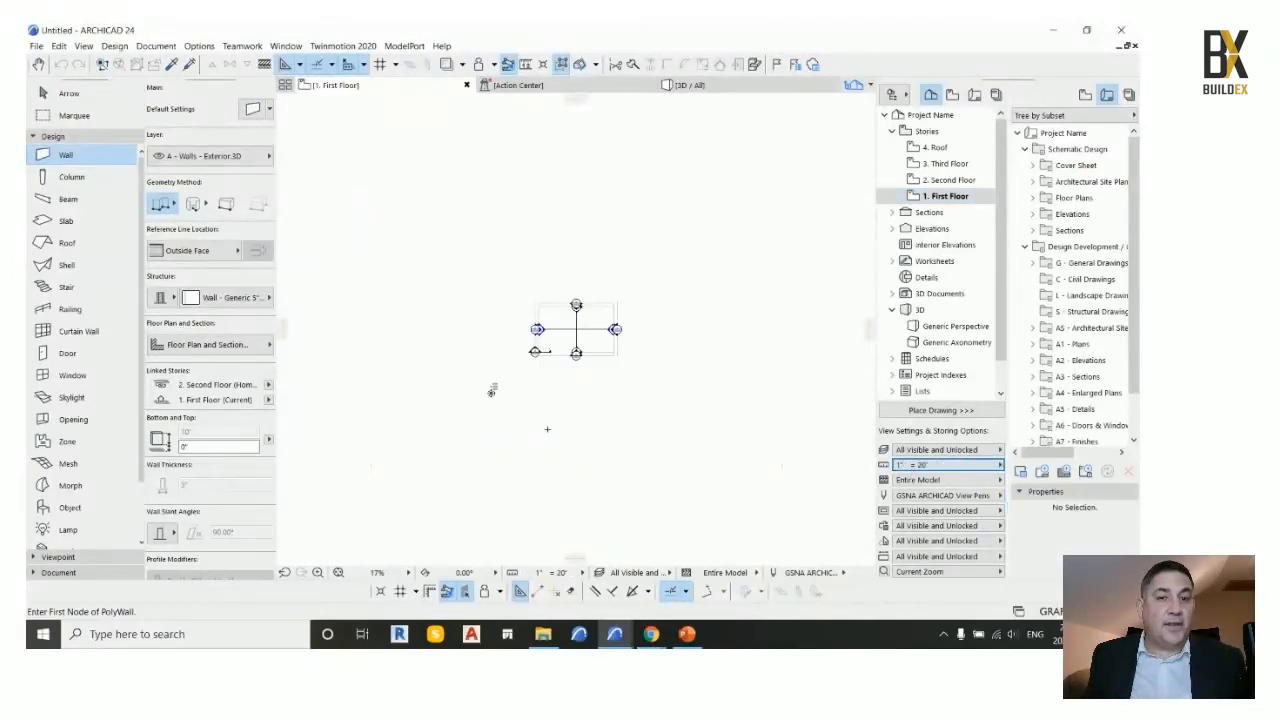
# Place WM - A1.1.pdf from the Desktop folder onto the first floor plan, over the elevation markers
pyautogui.click(543, 633)
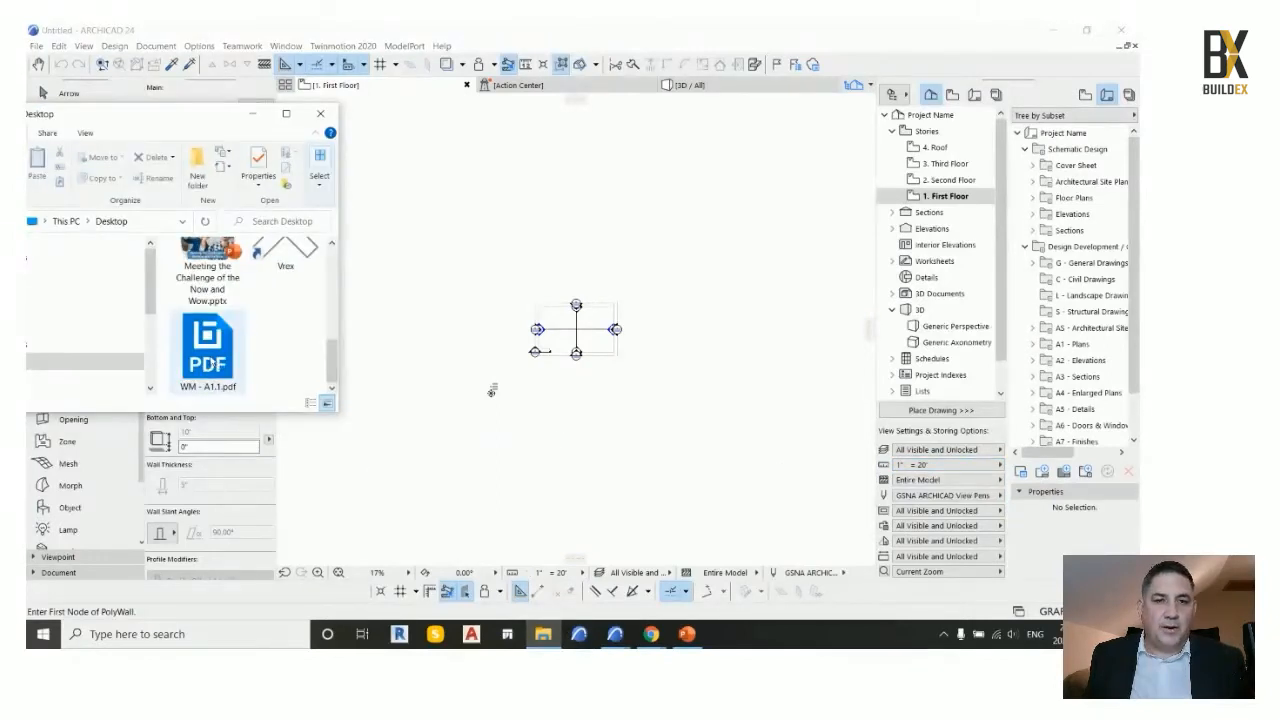
pyautogui.moveTo(208, 372); pyautogui.dragTo(576, 352)
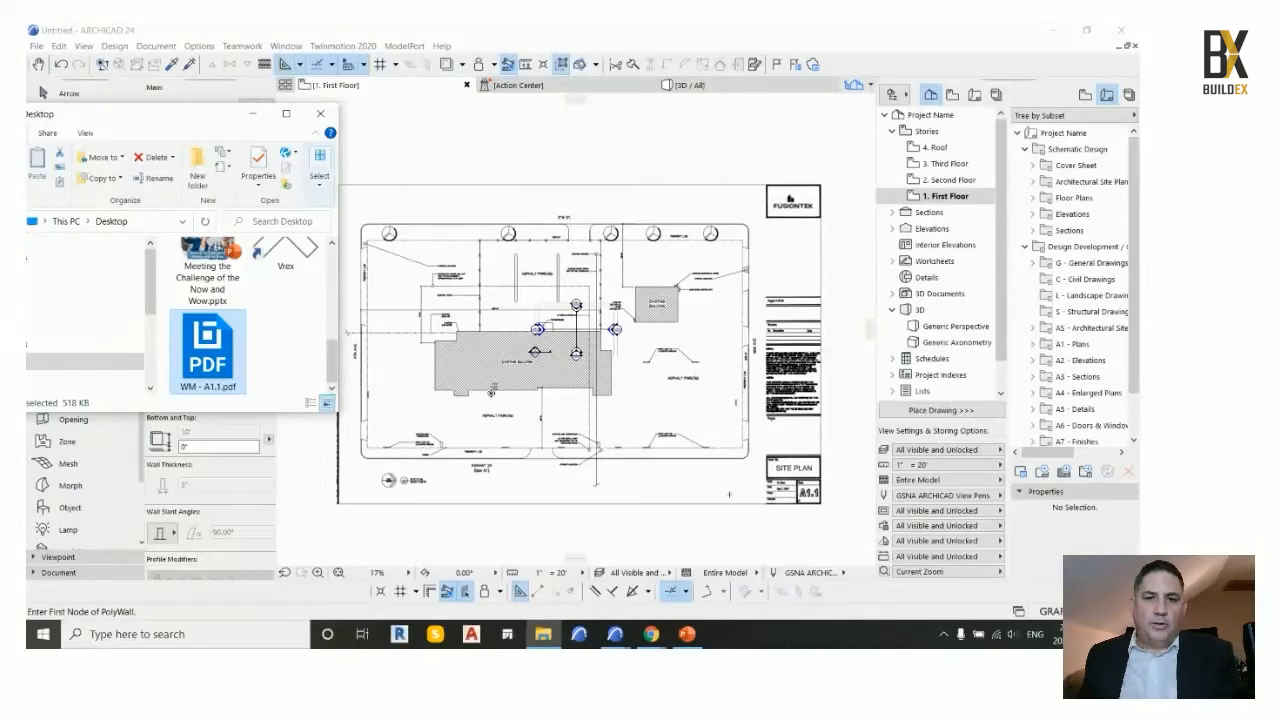
pyautogui.click(715, 503)
pyautogui.press('Escape')
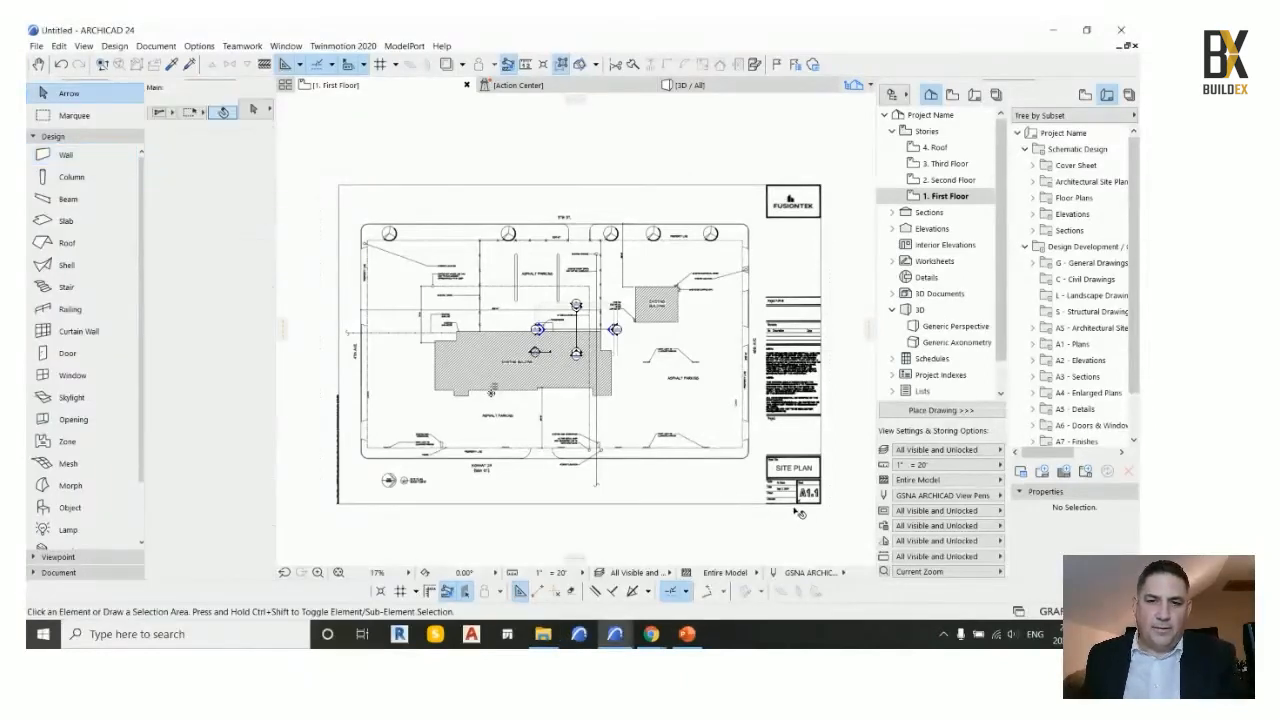
# Move the site plan drawing to the left so its asphalt parking beside the building lies over the elevation markers
pyautogui.click(811, 504)
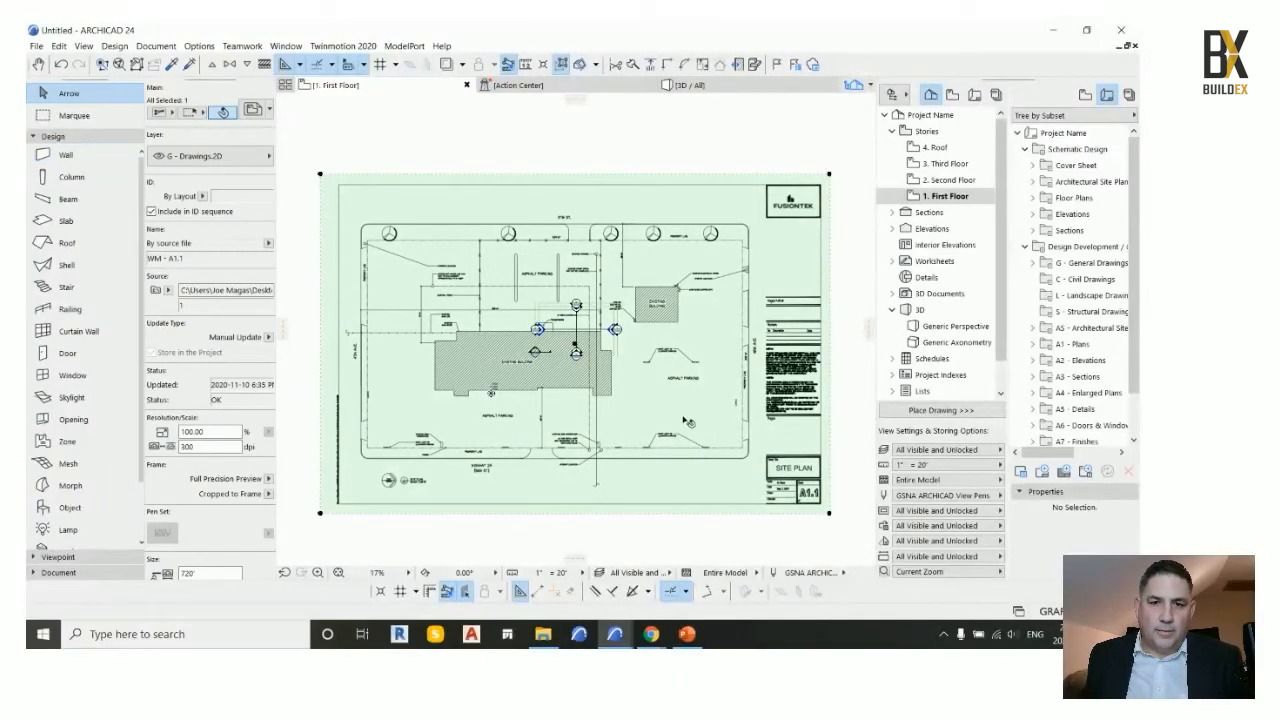
pyautogui.click(666, 362)
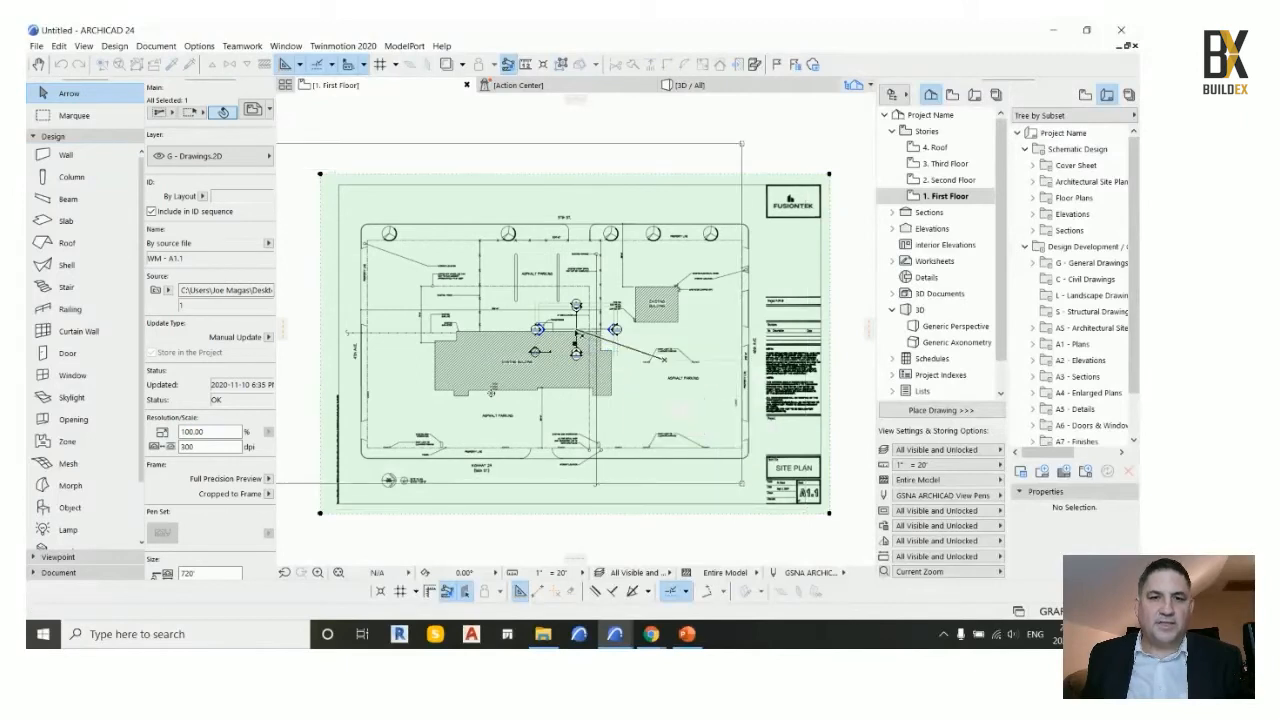
pyautogui.click(579, 331)
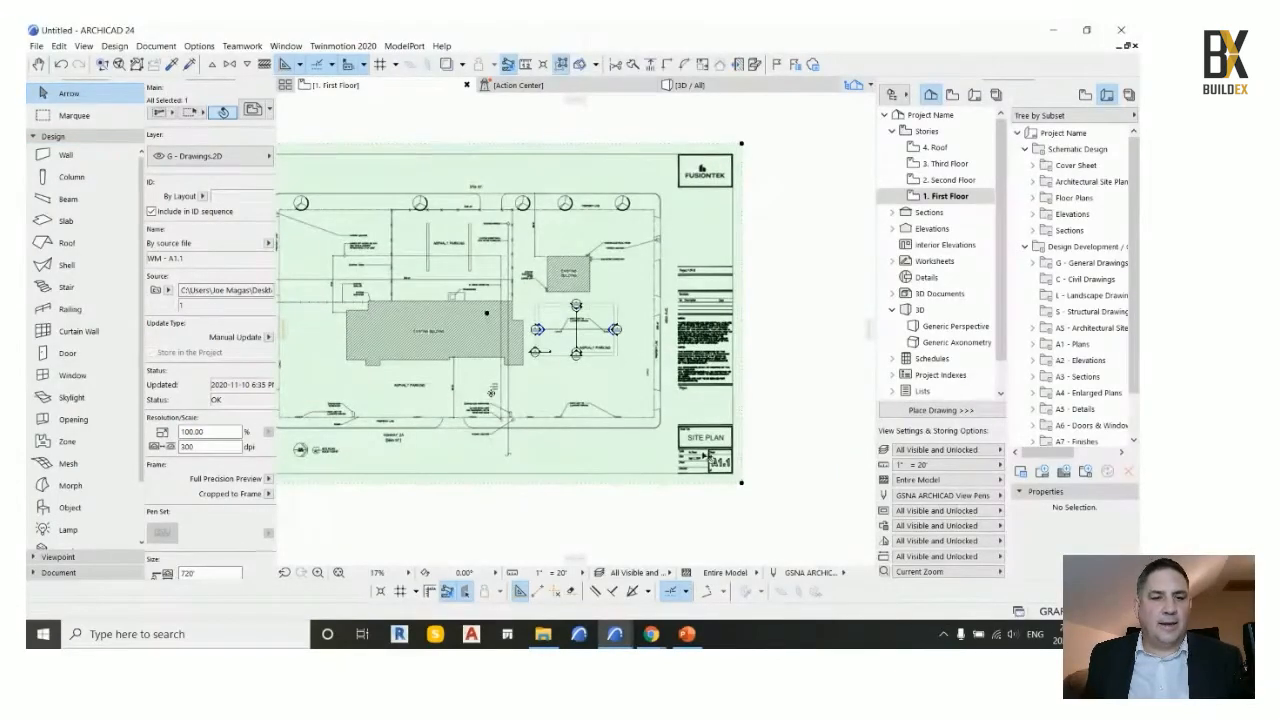
pyautogui.press('Escape')
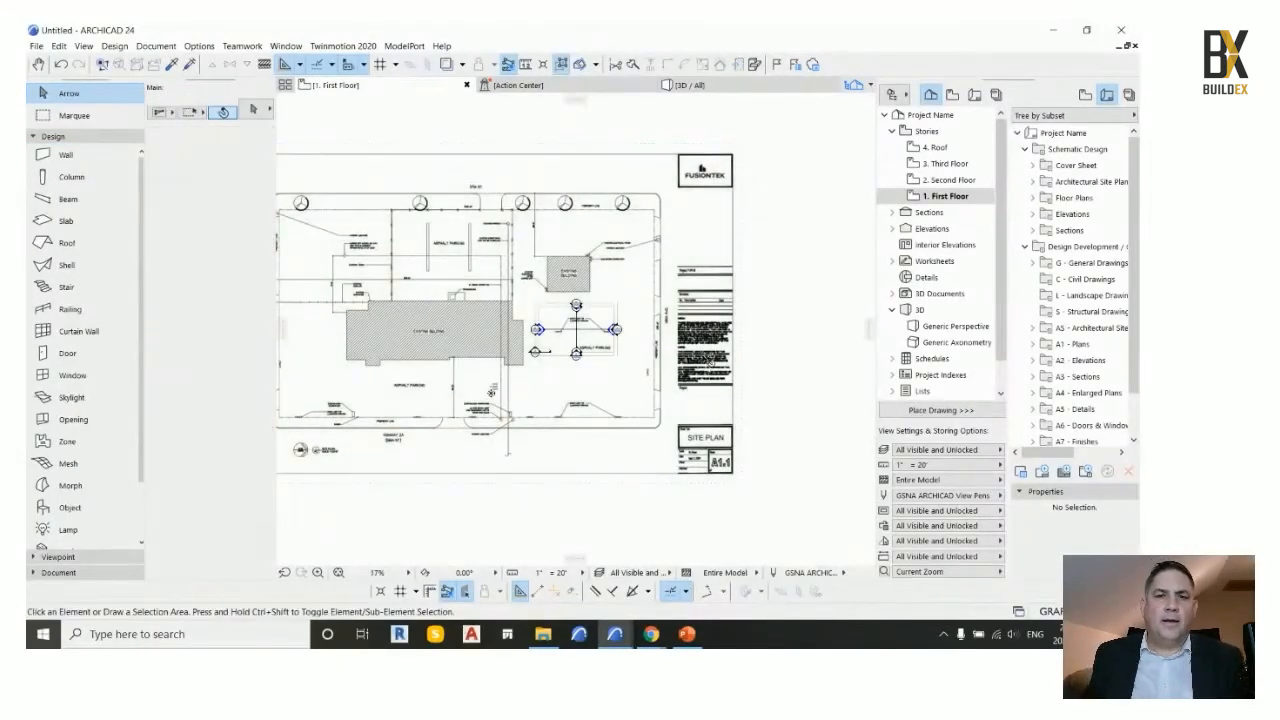
# Explode the site plan drawing into the current view on the drawing's layer, without keeping the original
pyautogui.click(718, 335)
pyautogui.rightClick(702, 330)
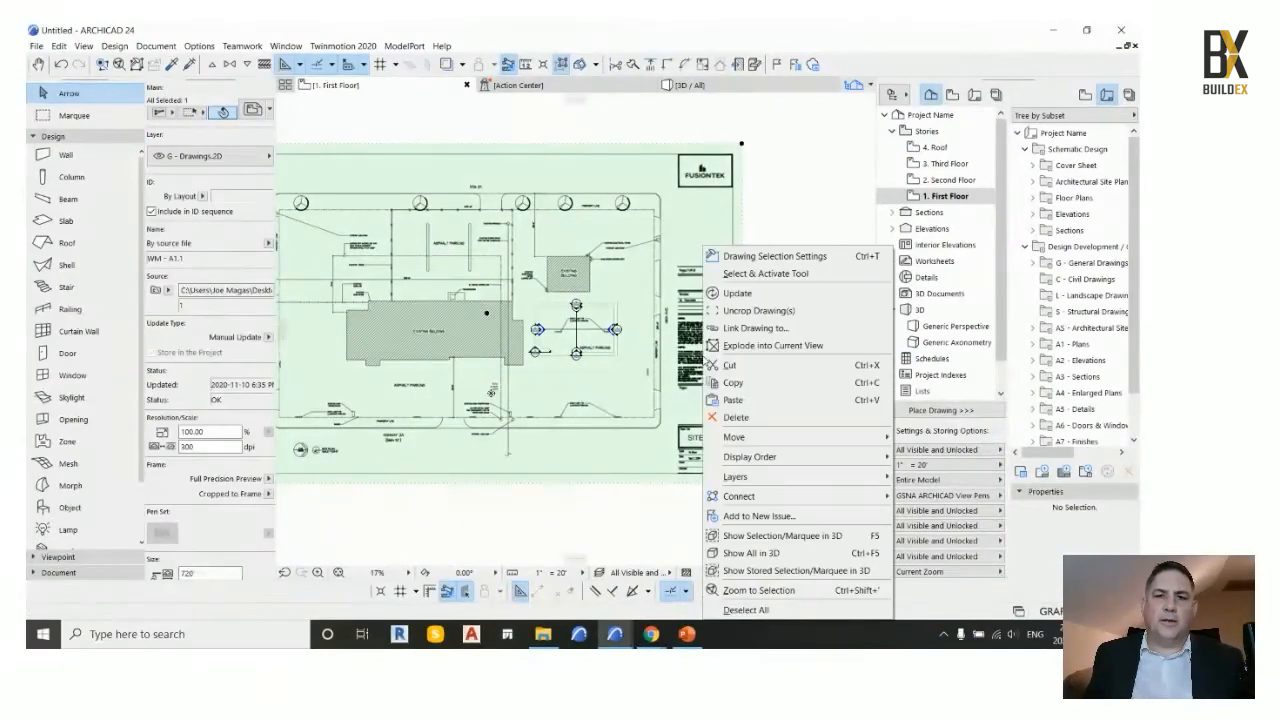
pyautogui.click(777, 346)
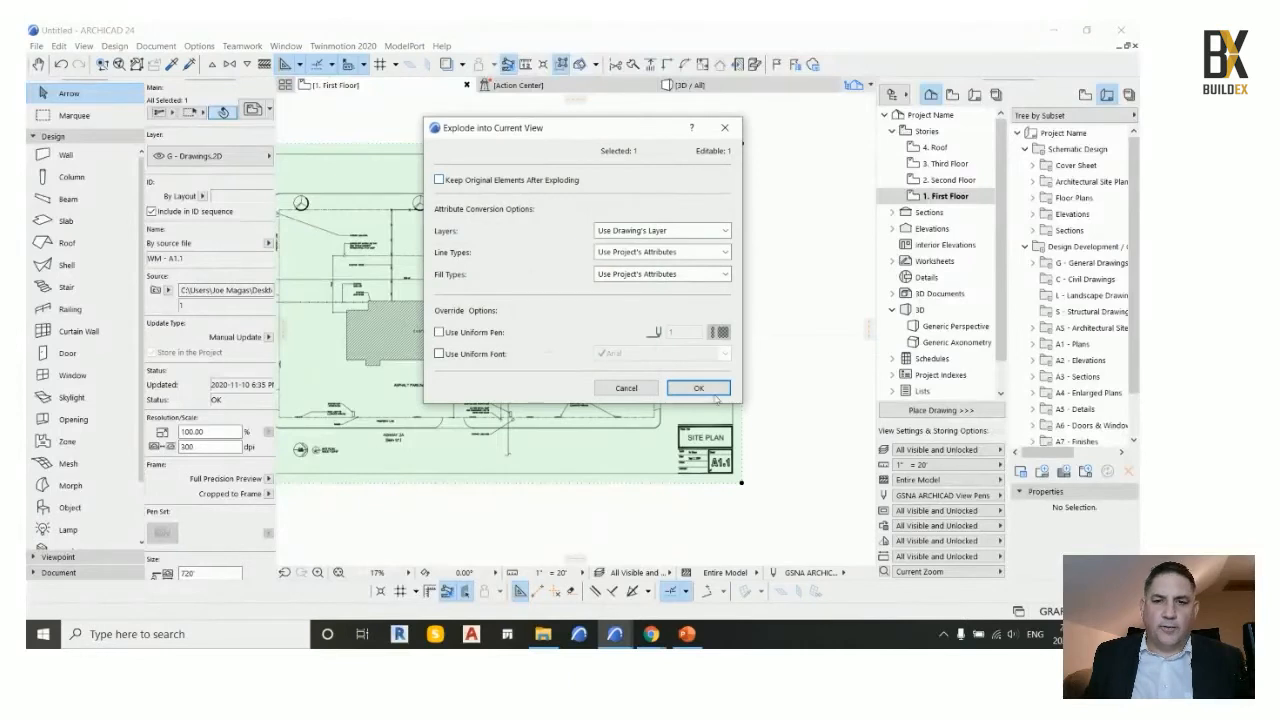
pyautogui.click(713, 394)
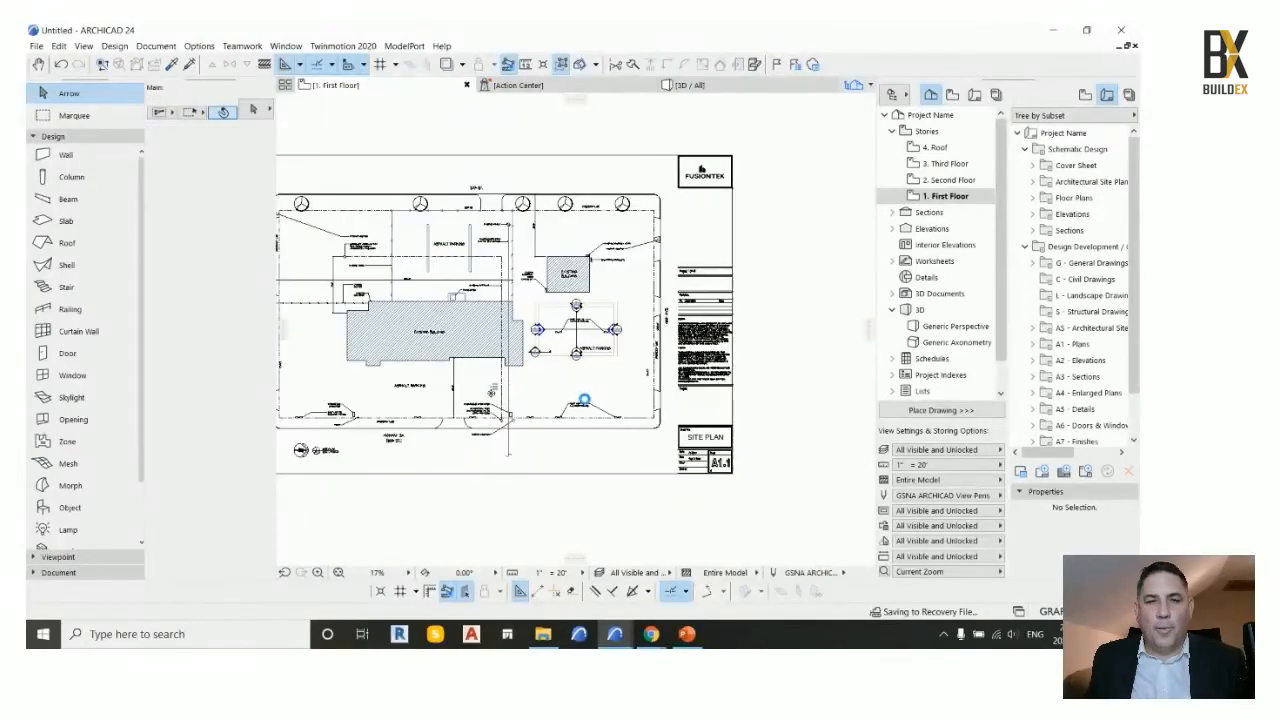
# Examine the exploded linework around both existing buildings and the parking area, with the Morph tool active
pyautogui.scroll(6, 577, 370)
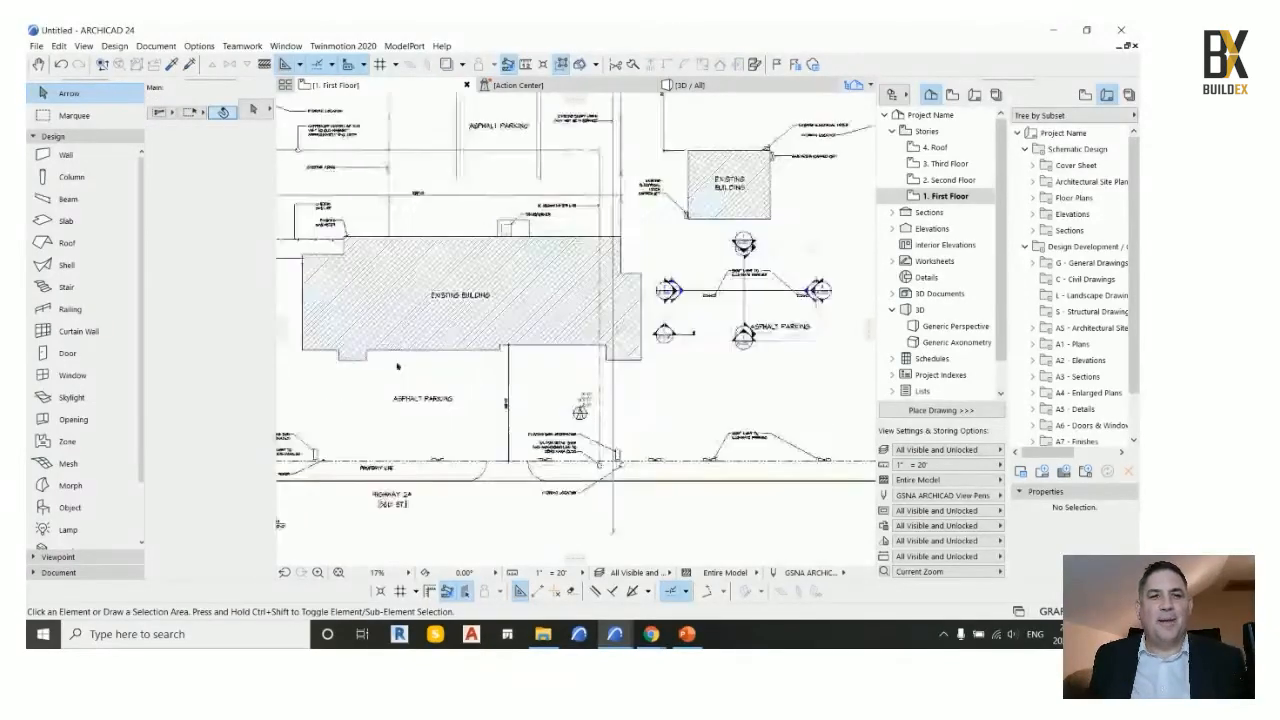
pyautogui.scroll(-1, 577, 370)
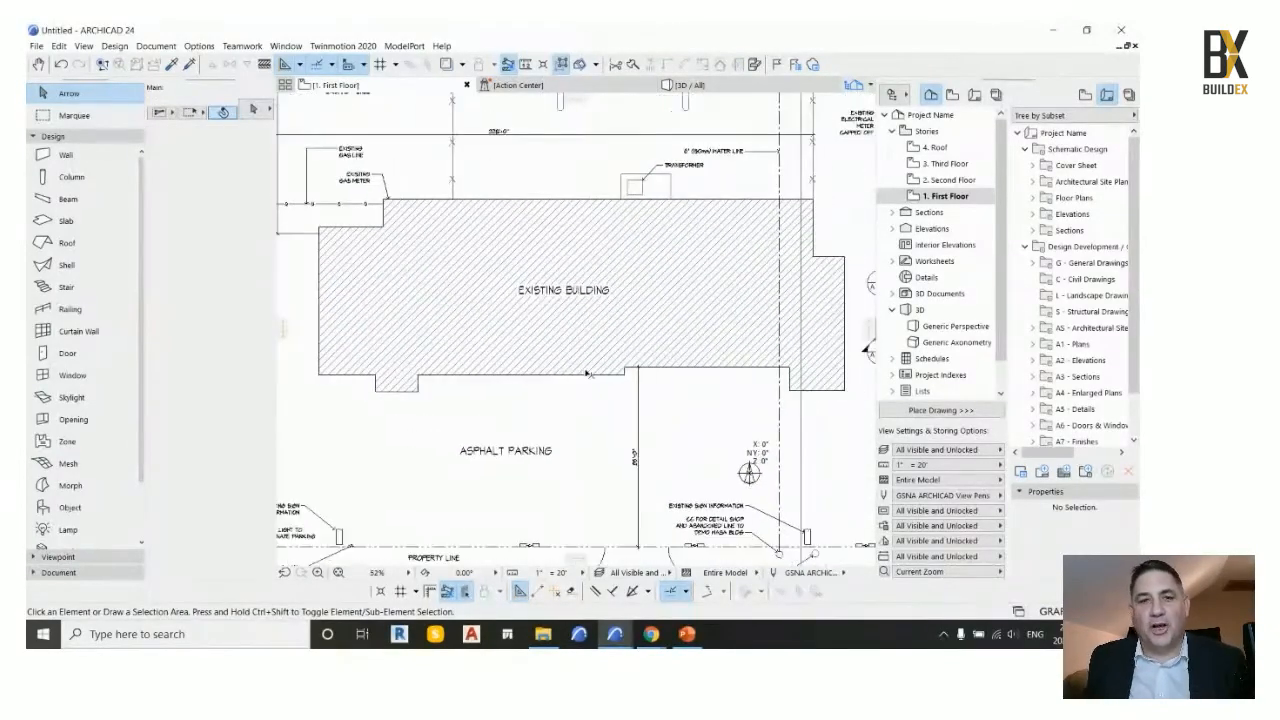
pyautogui.click(74, 487)
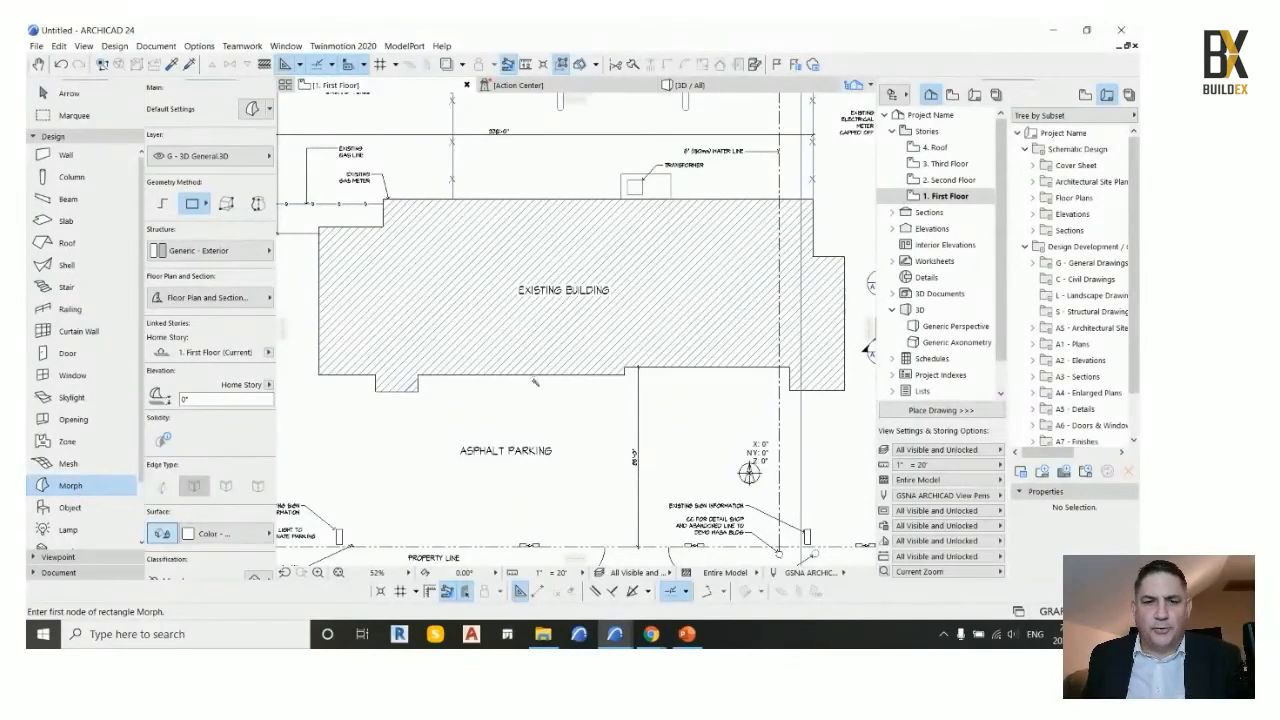
pyautogui.scroll(3, 549, 372)
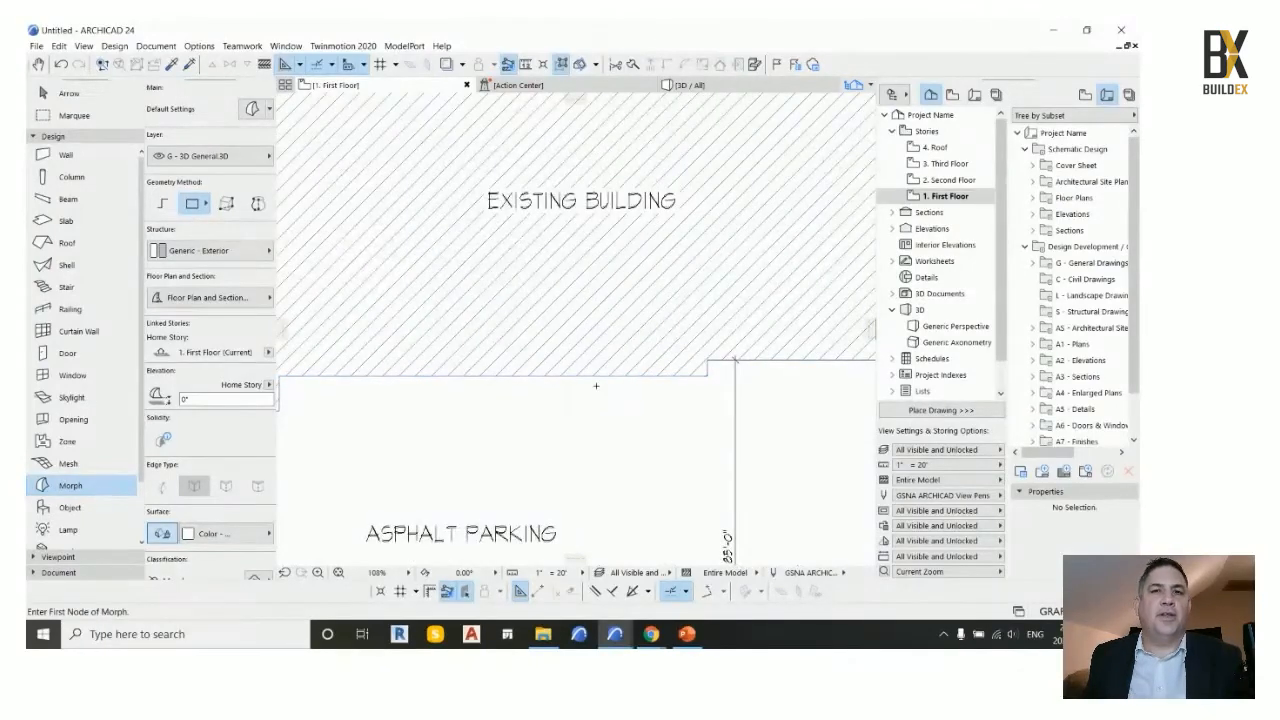
pyautogui.scroll(-5, 438, 253)
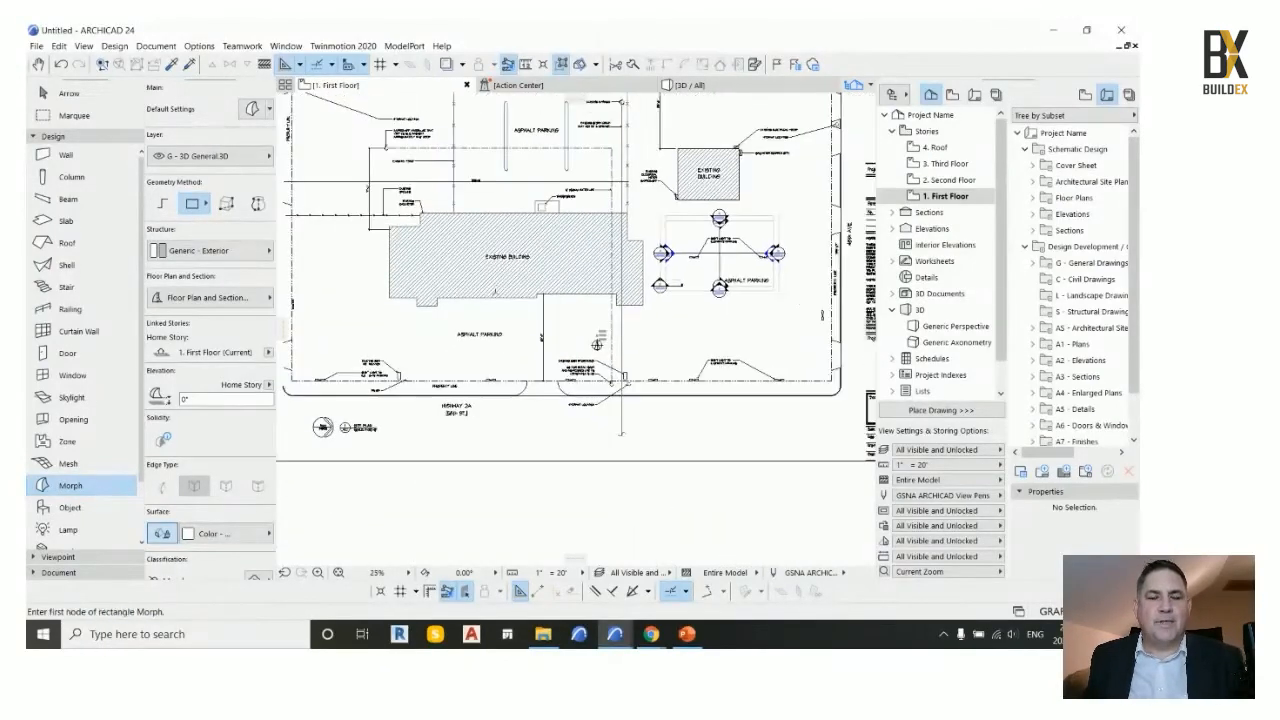
pyautogui.scroll(4, 769, 188)
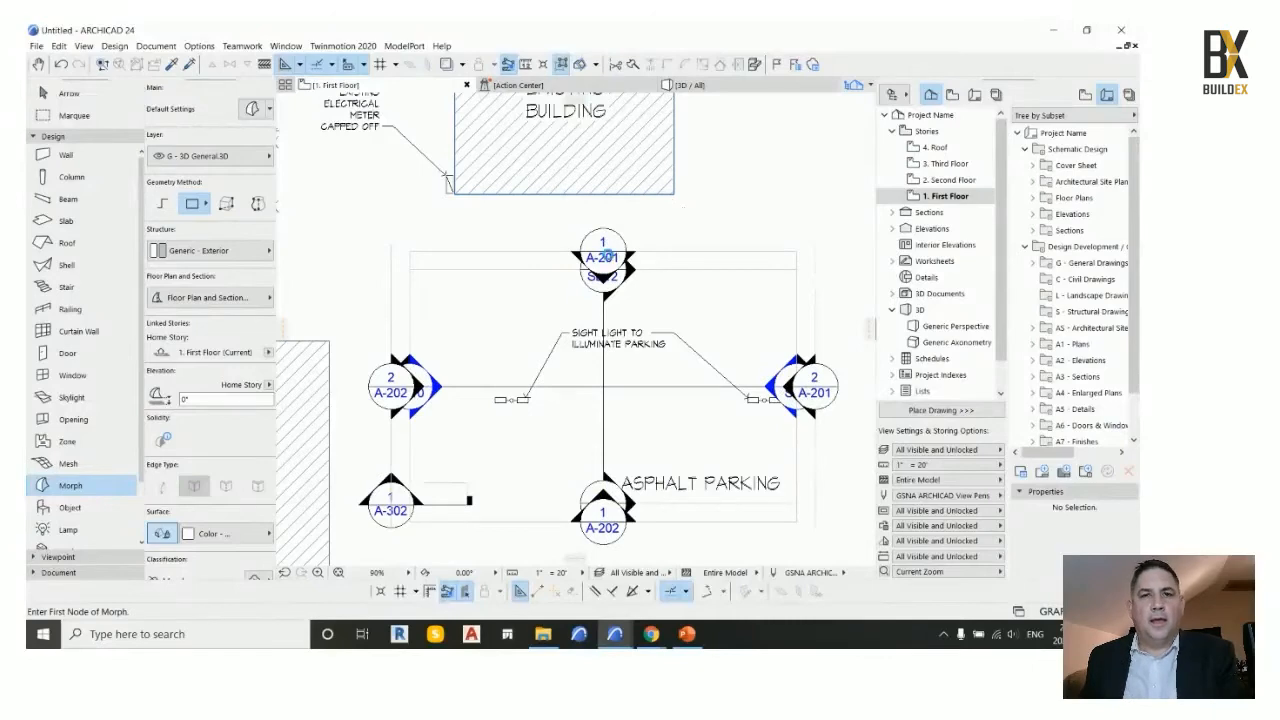
pyautogui.scroll(-4, 605, 256)
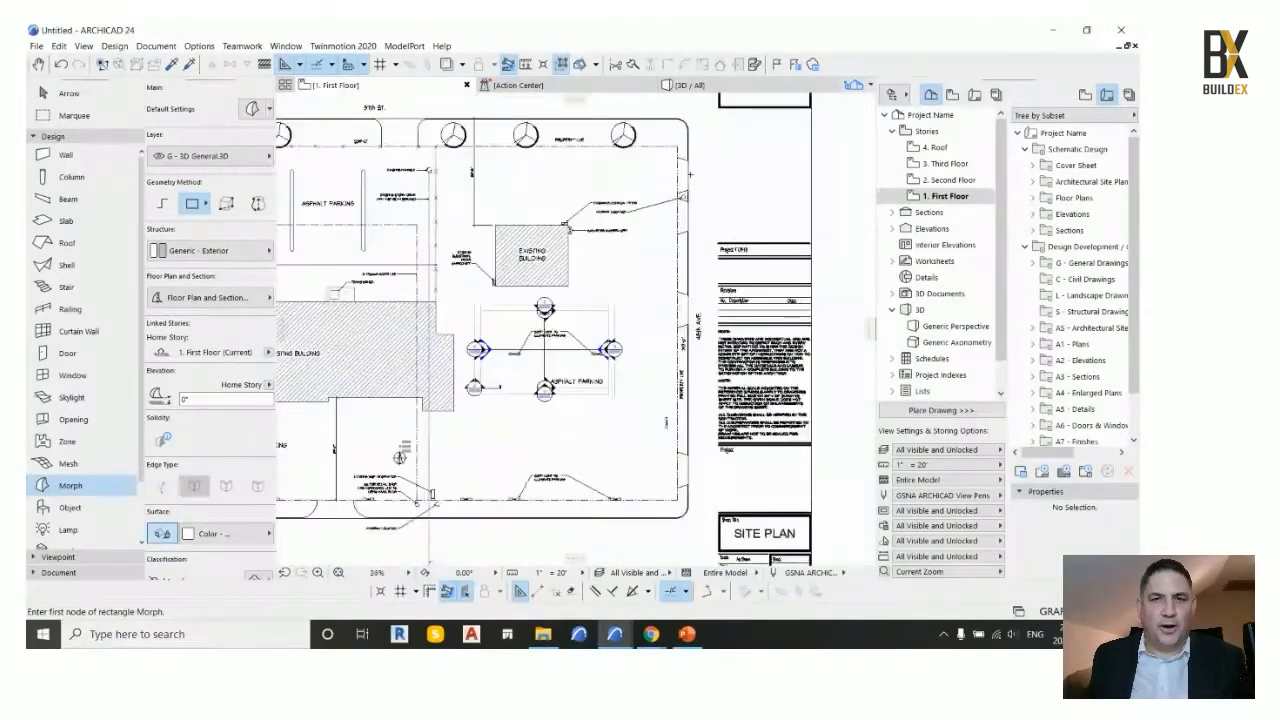
# Activate the Mesh tool near the site's property line and set the default mesh height to 1'
pyautogui.scroll(2, 690, 174)
pyautogui.click(60, 464)
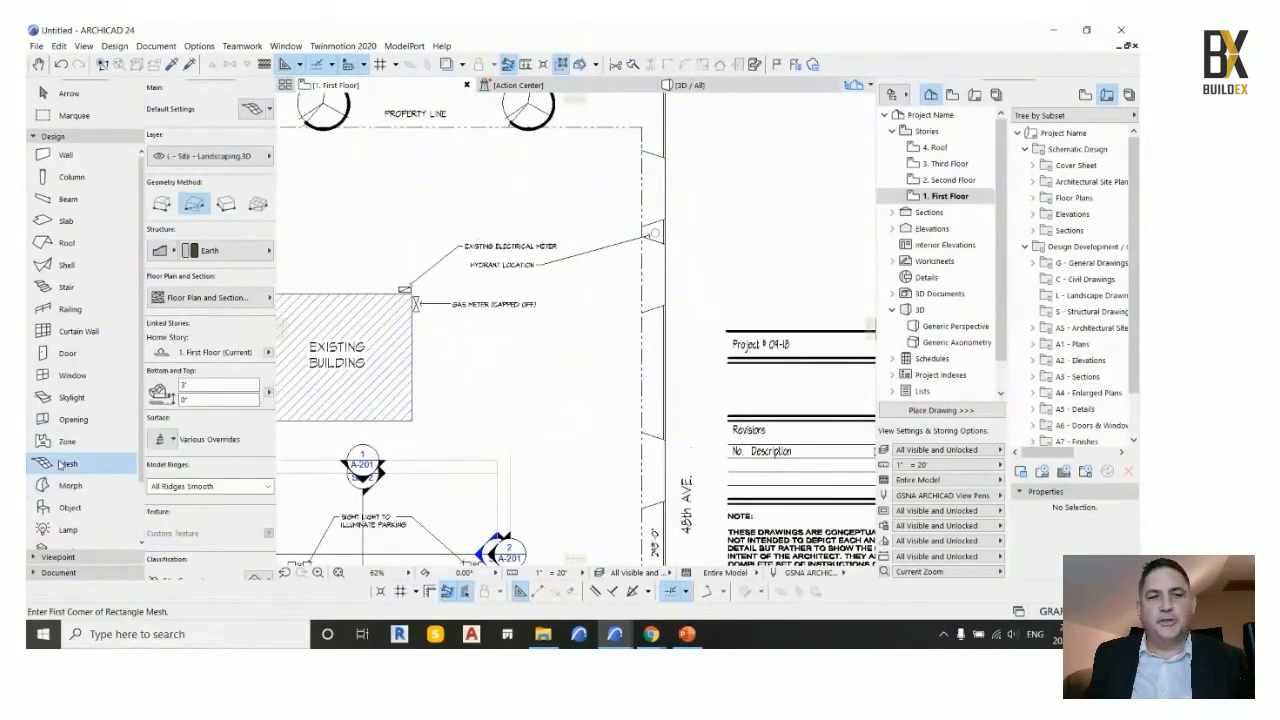
pyautogui.moveTo(192, 385); pyautogui.dragTo(172, 388)
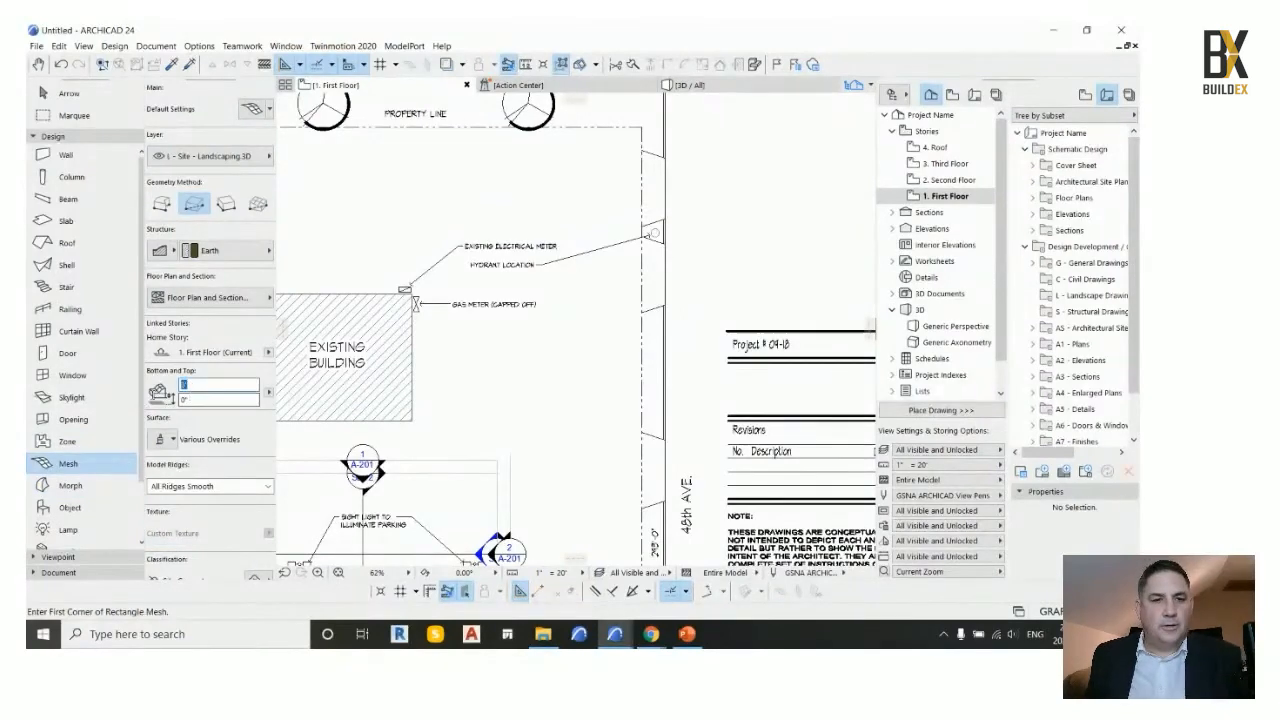
pyautogui.write('1')
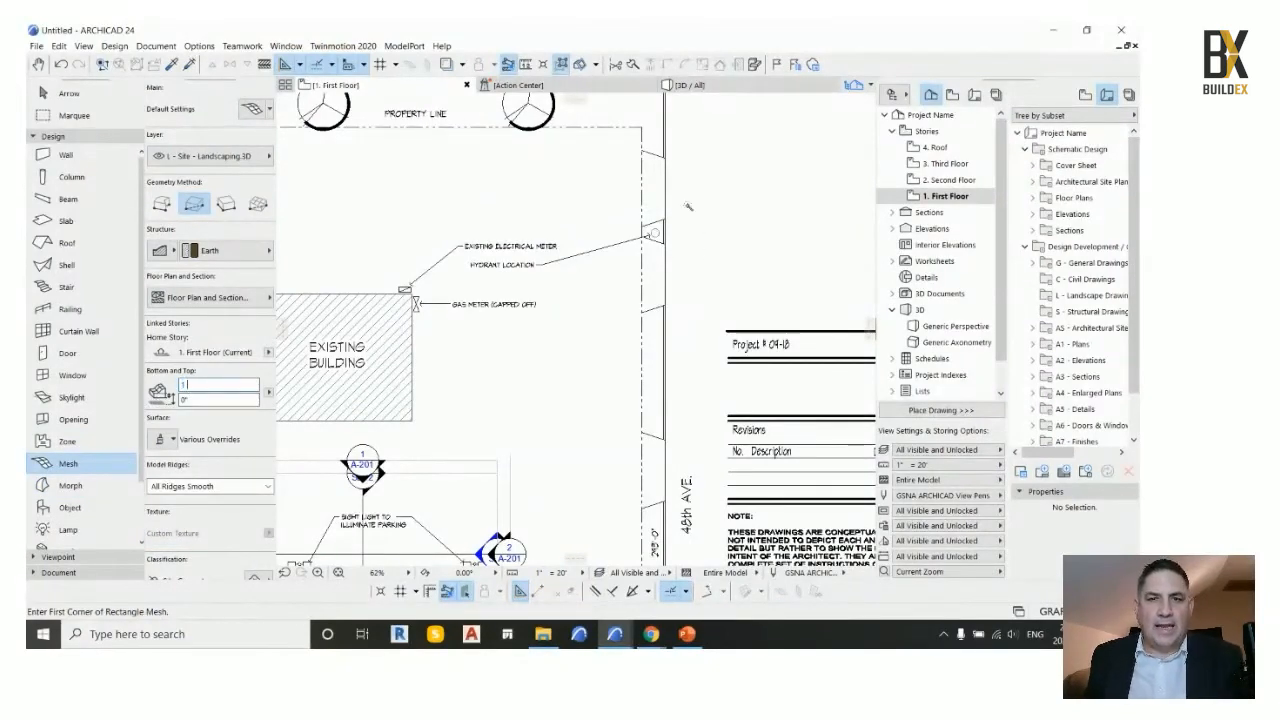
pyautogui.write("'")
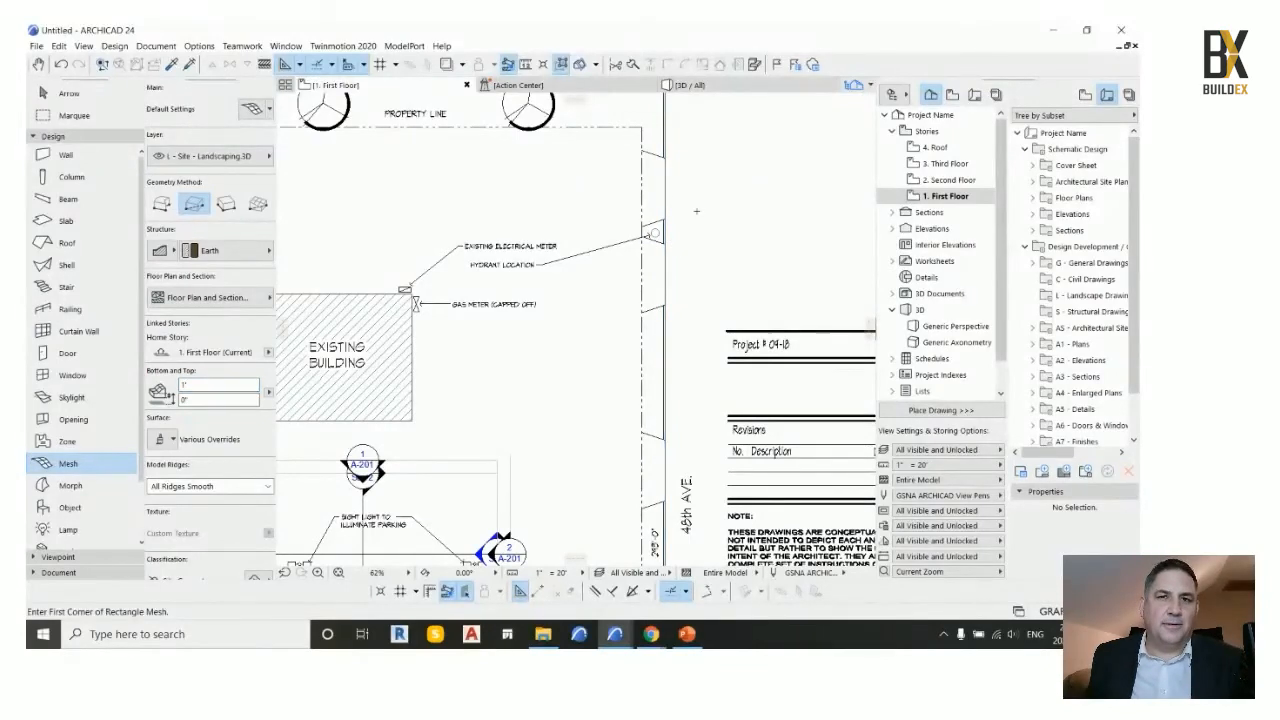
# Switch to the 3D view and extrude the larger existing building's footprint morph upward by 30'
pyautogui.press('F3')
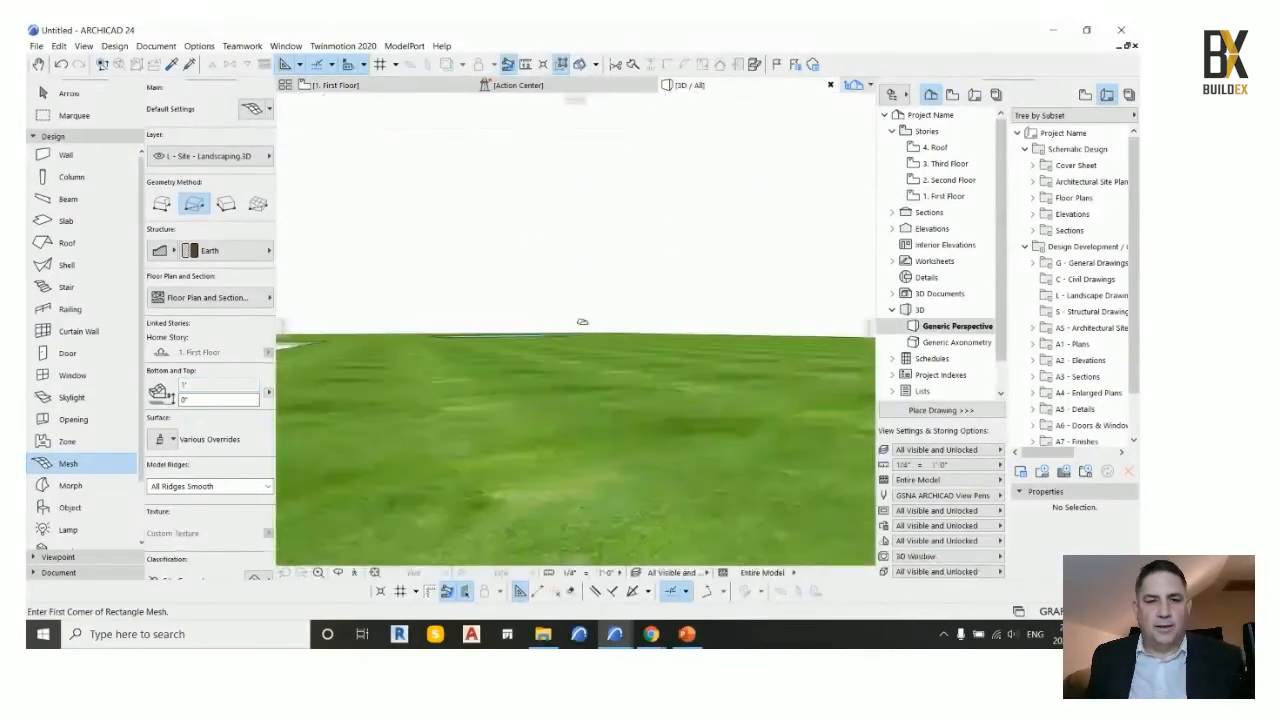
pyautogui.keyDown('shift'); pyautogui.moveTo(526, 402); pyautogui.dragTo(558, 287, button='middle'); pyautogui.keyUp('shift')
pyautogui.press('Escape')
pyautogui.click(555, 287)
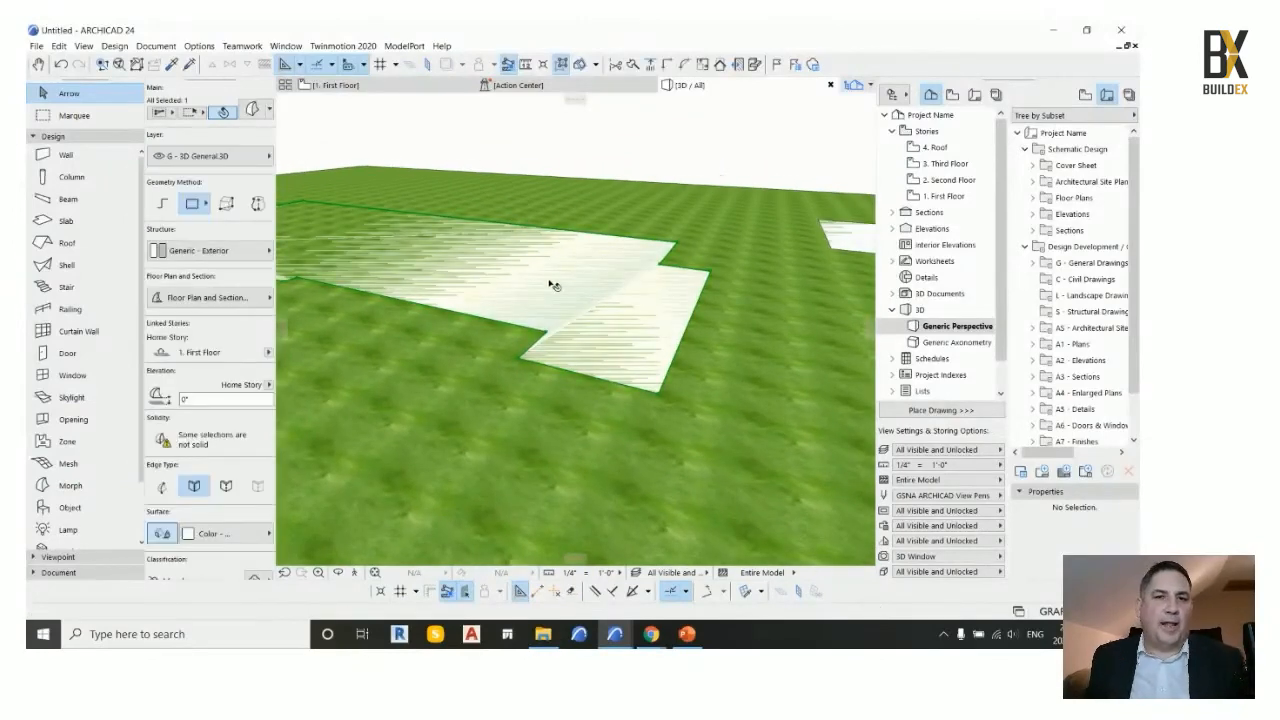
pyautogui.click(552, 285)
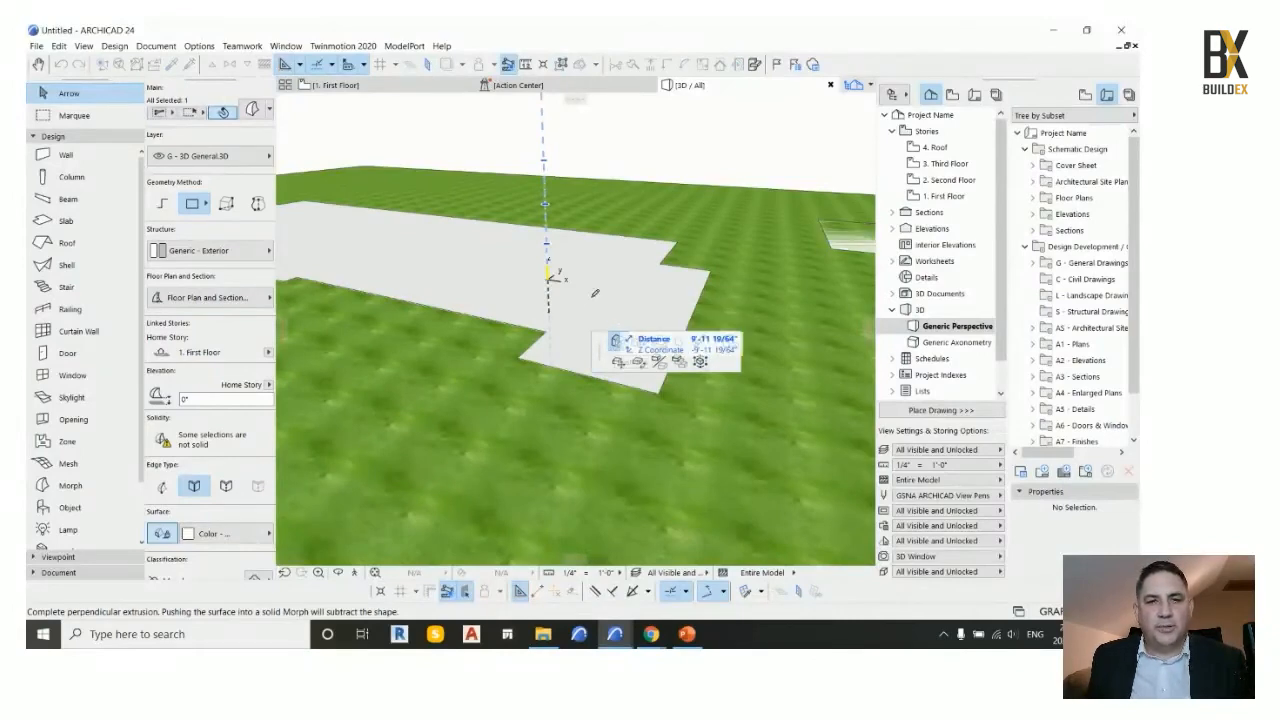
pyautogui.write('30')
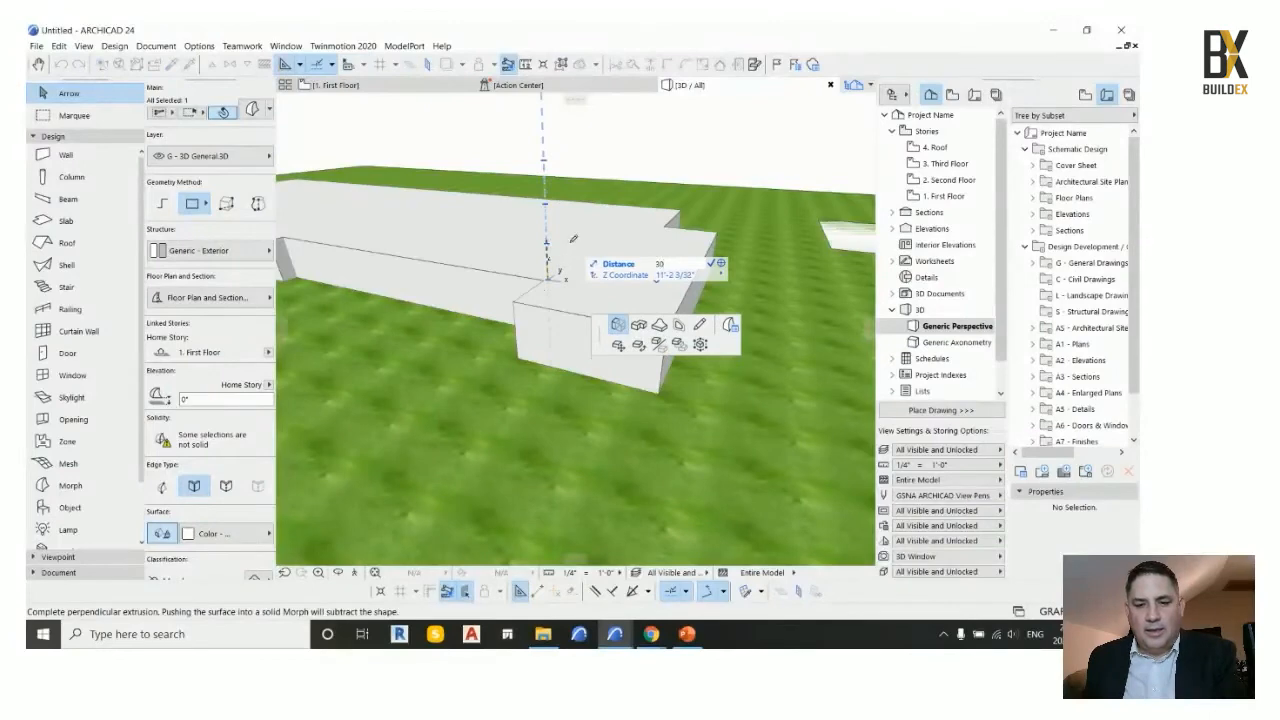
pyautogui.press('Return')
# Extrude the smaller existing building's footprint morph upward by 20'
pyautogui.keyDown('shift'); pyautogui.moveTo(573, 238); pyautogui.dragTo(868, 342, button='middle'); pyautogui.keyUp('shift')
pyautogui.click(794, 318)
pyautogui.click(786, 309)
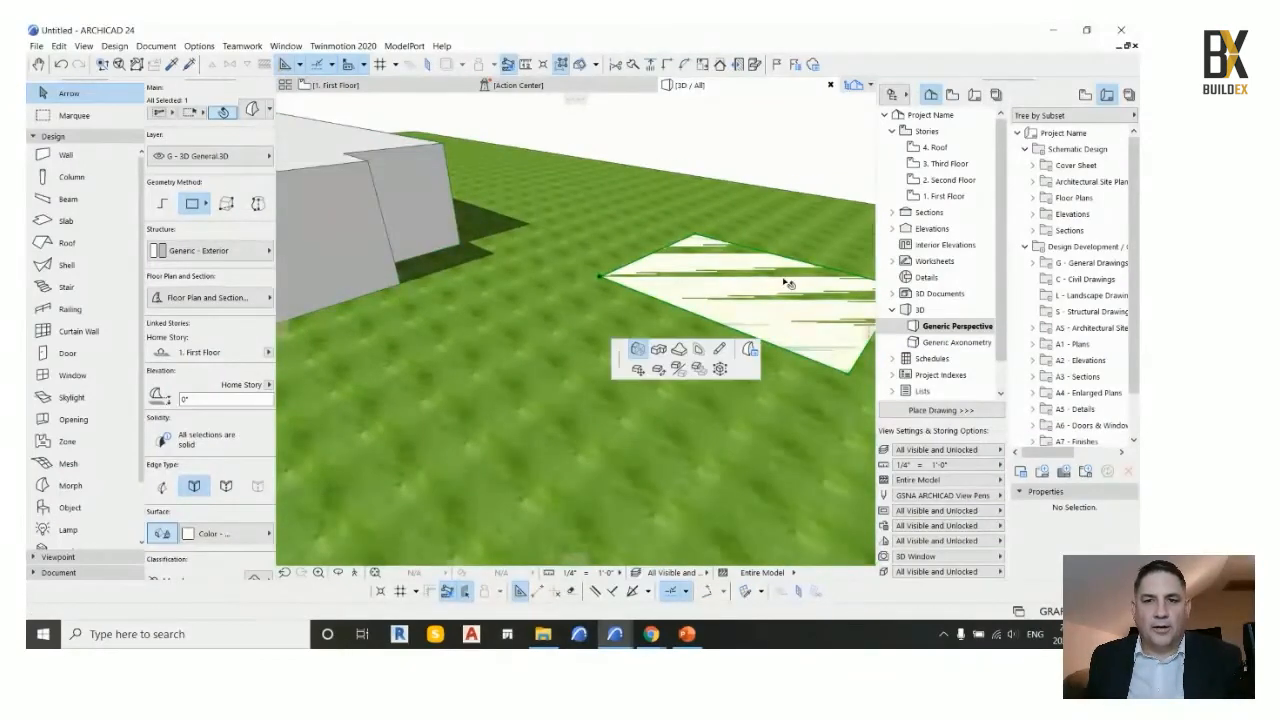
pyautogui.click(787, 284)
pyautogui.write('20')
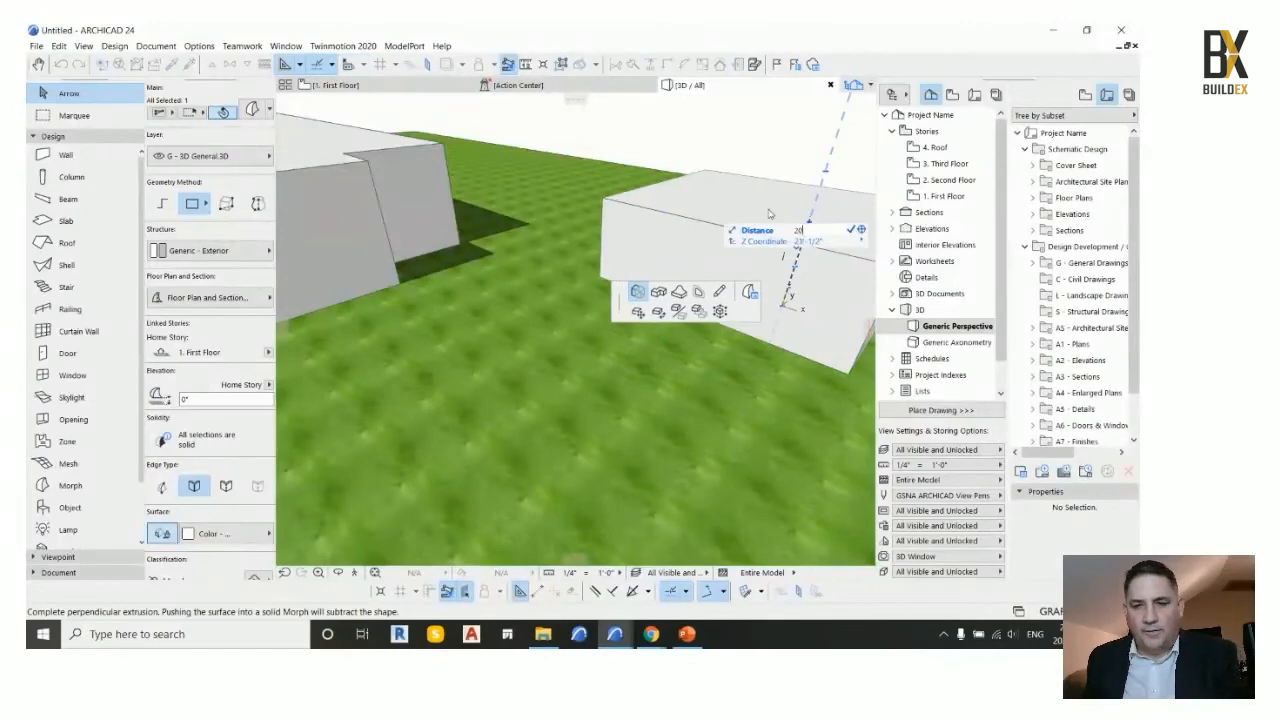
pyautogui.press('Return')
# Create a multi-plane roof around the base outline of the larger building and select it
pyautogui.keyDown('shift'); pyautogui.moveTo(780, 289); pyautogui.dragTo(625, 387, button='middle'); pyautogui.keyUp('shift')
pyautogui.keyDown('shift'); pyautogui.moveTo(628, 380); pyautogui.dragTo(606, 455, button='middle'); pyautogui.keyUp('shift')
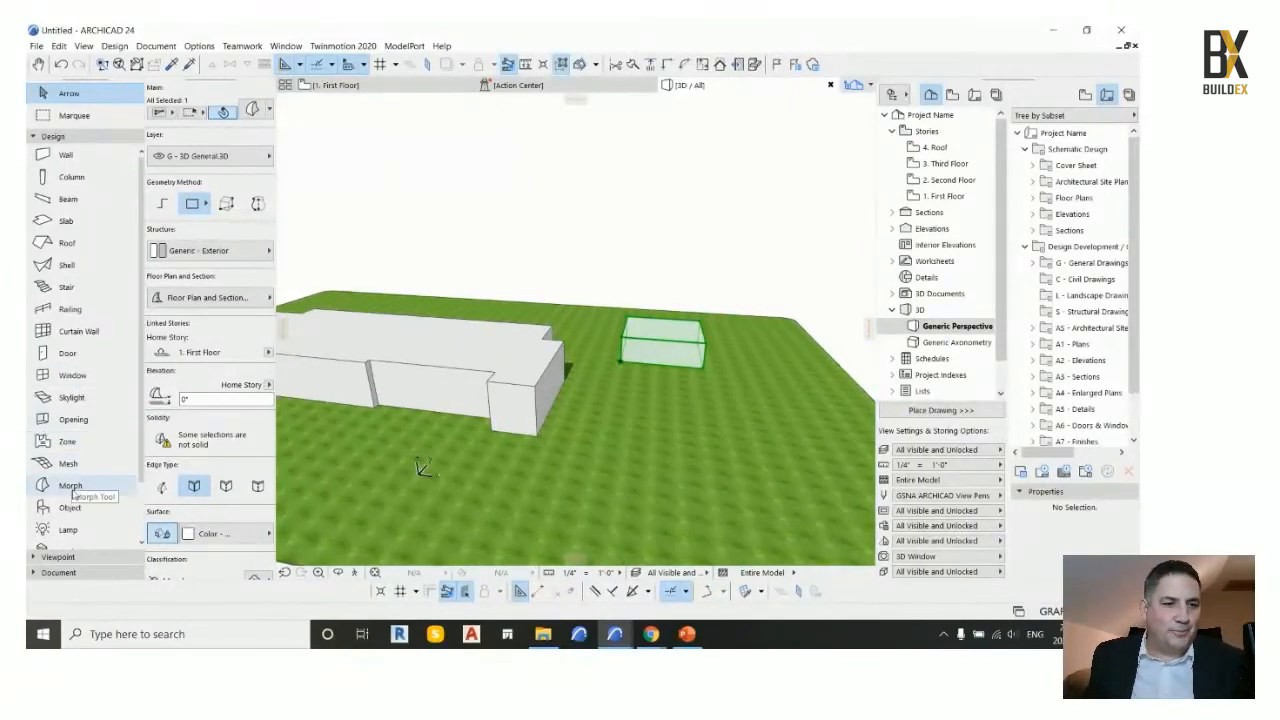
pyautogui.click(66, 243)
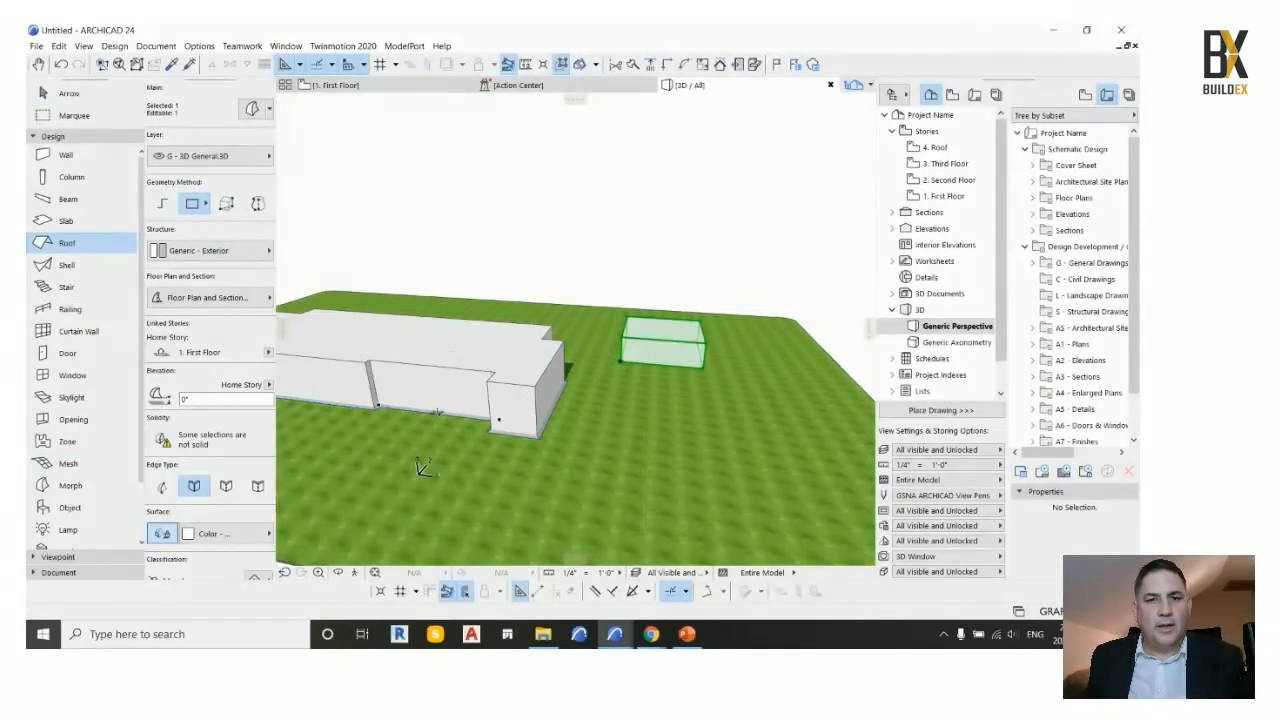
pyautogui.scroll(3, 486, 470)
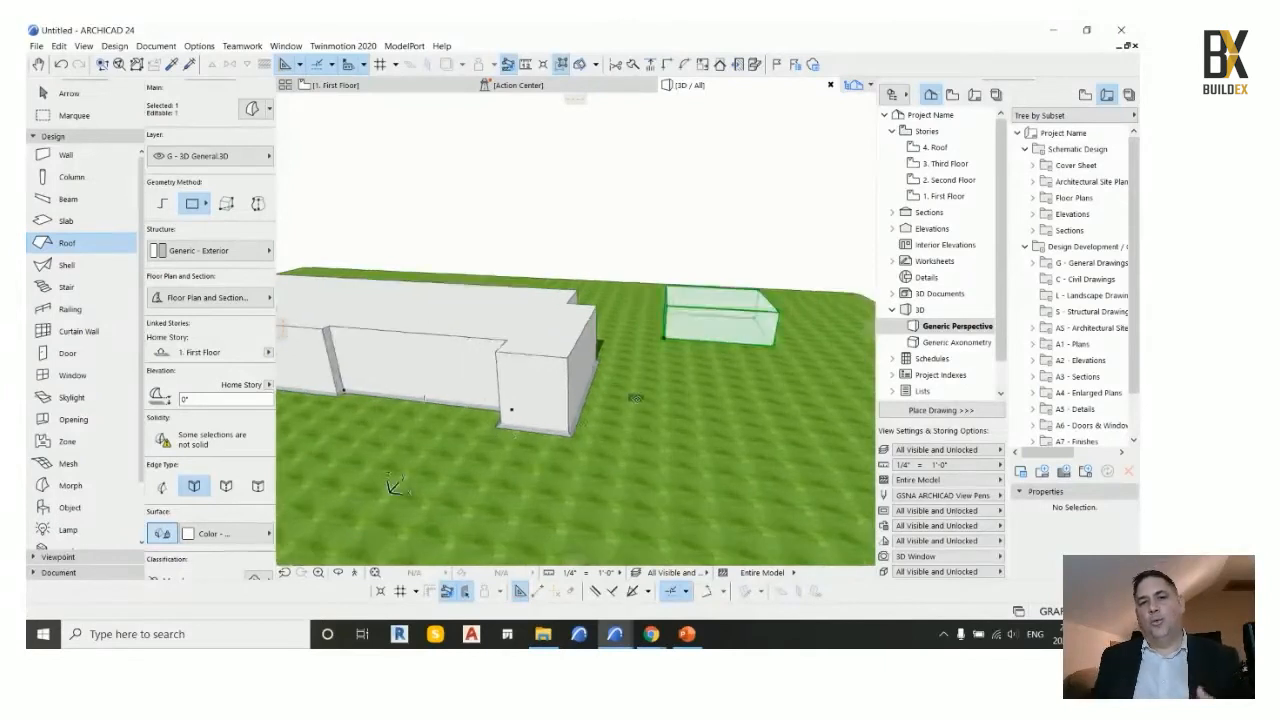
pyautogui.scroll(3, 518, 486)
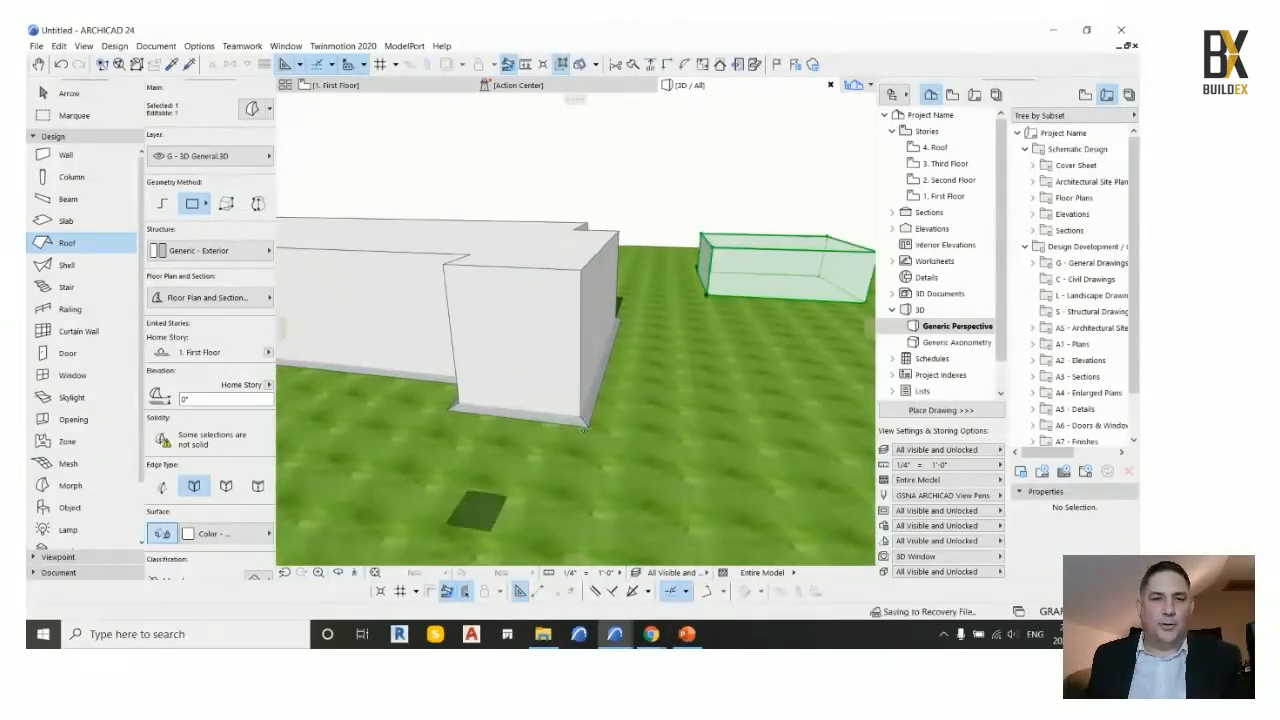
pyautogui.press('Escape')
pyautogui.click(589, 426)
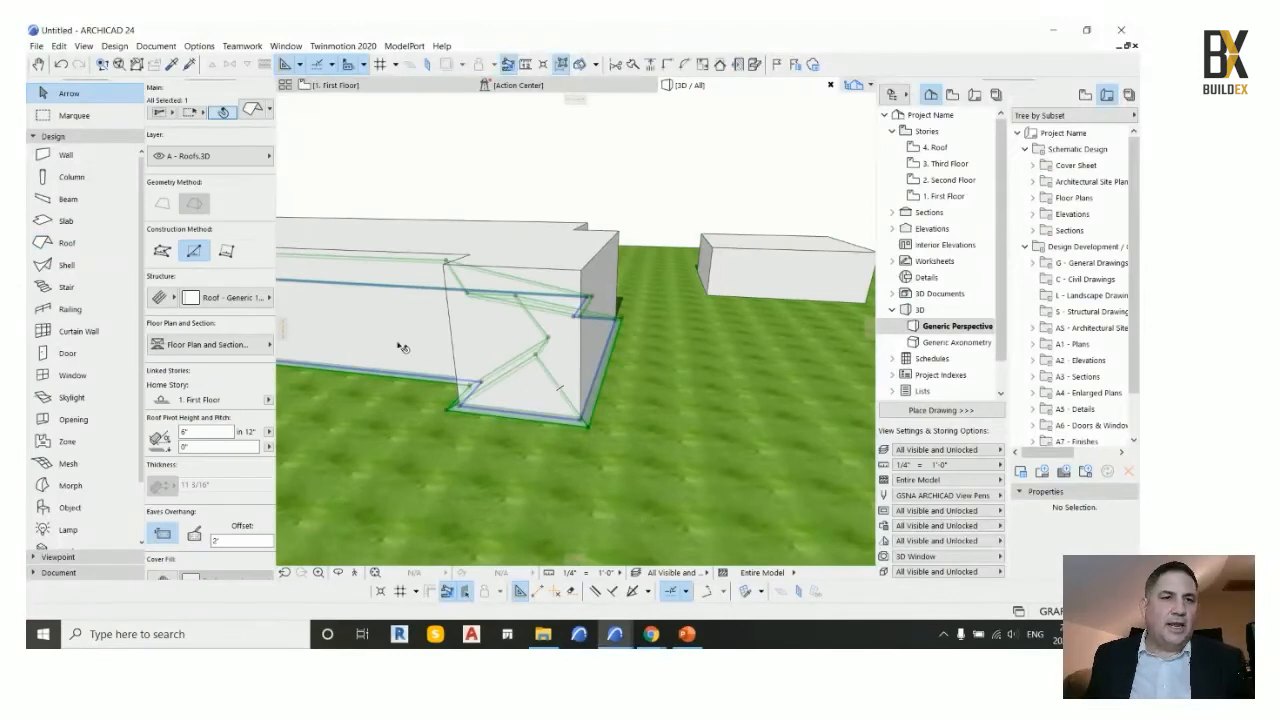
pyautogui.hotkey('ctrl', 't')
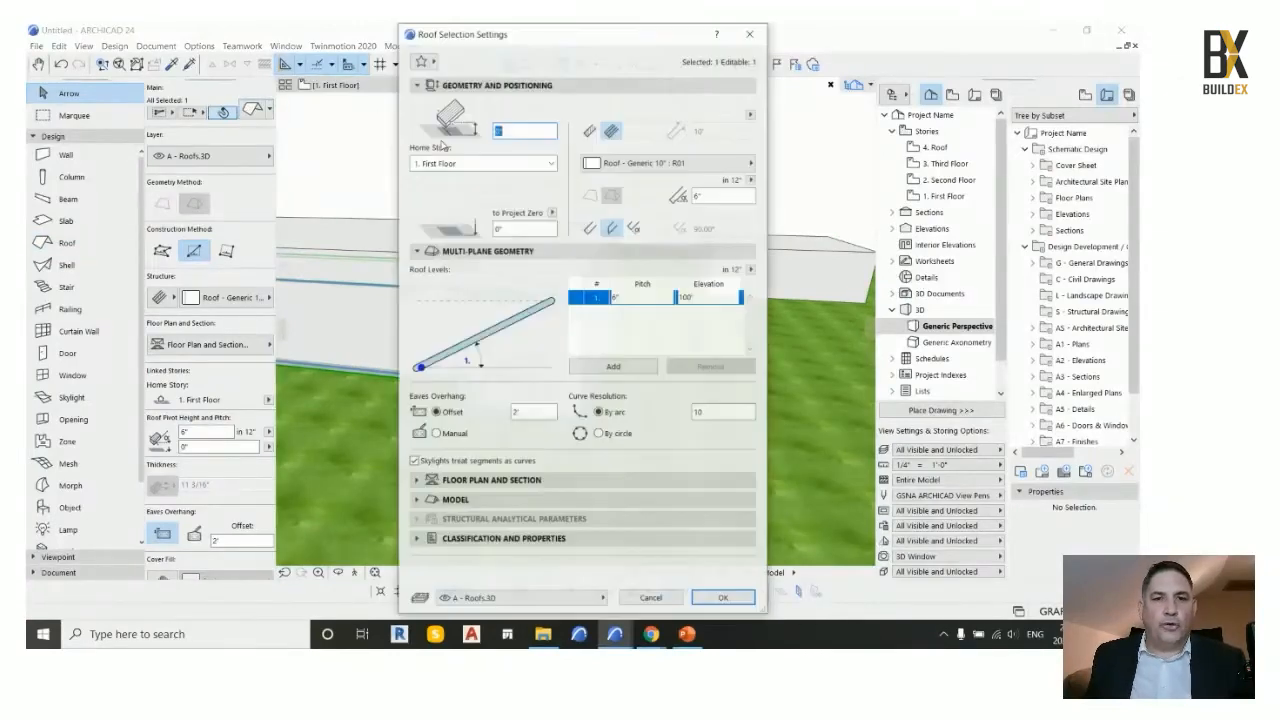
pyautogui.click(538, 165)
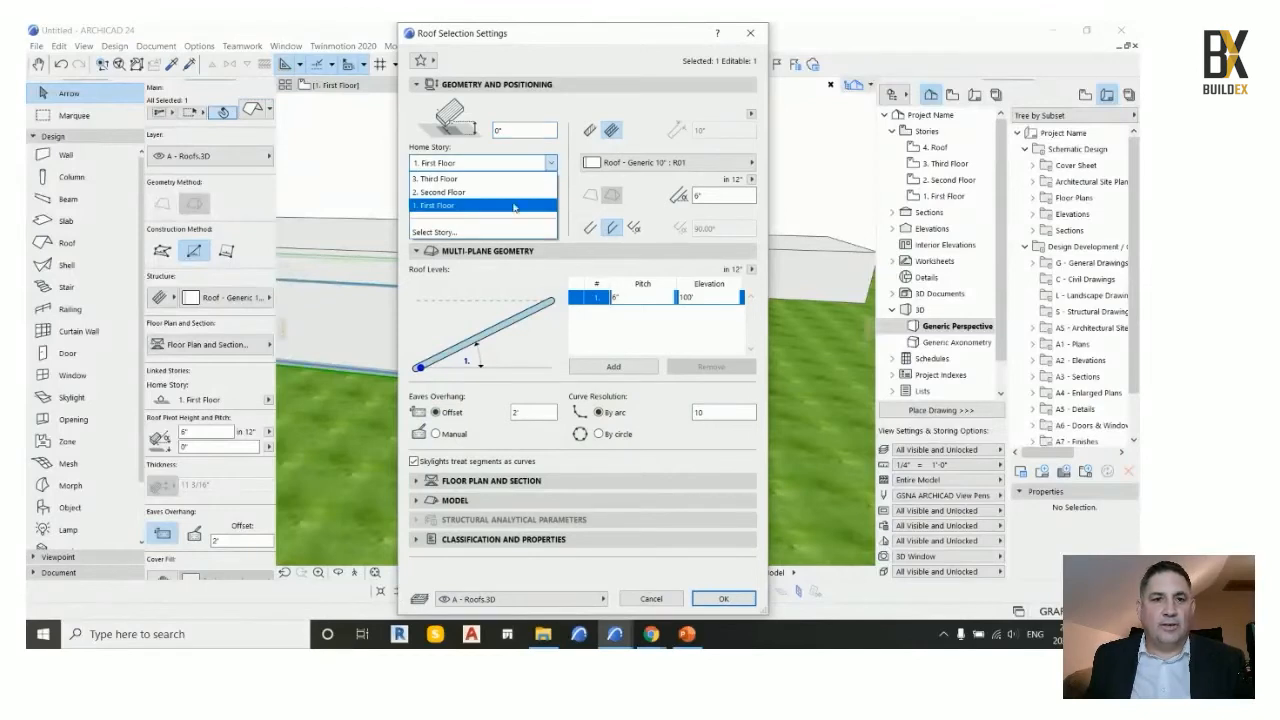
pyautogui.click(574, 105)
pyautogui.click(652, 598)
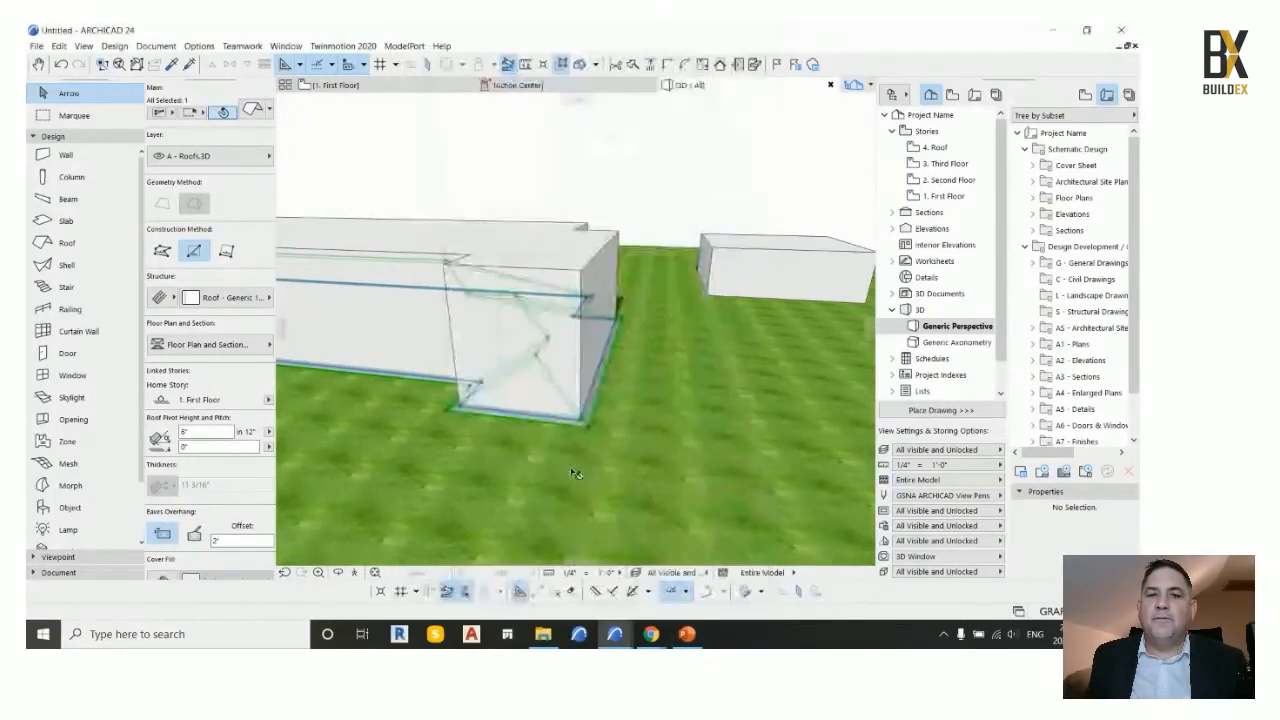
# Raise the roof vertically by 20' from the base of the larger building
pyautogui.click(588, 430)
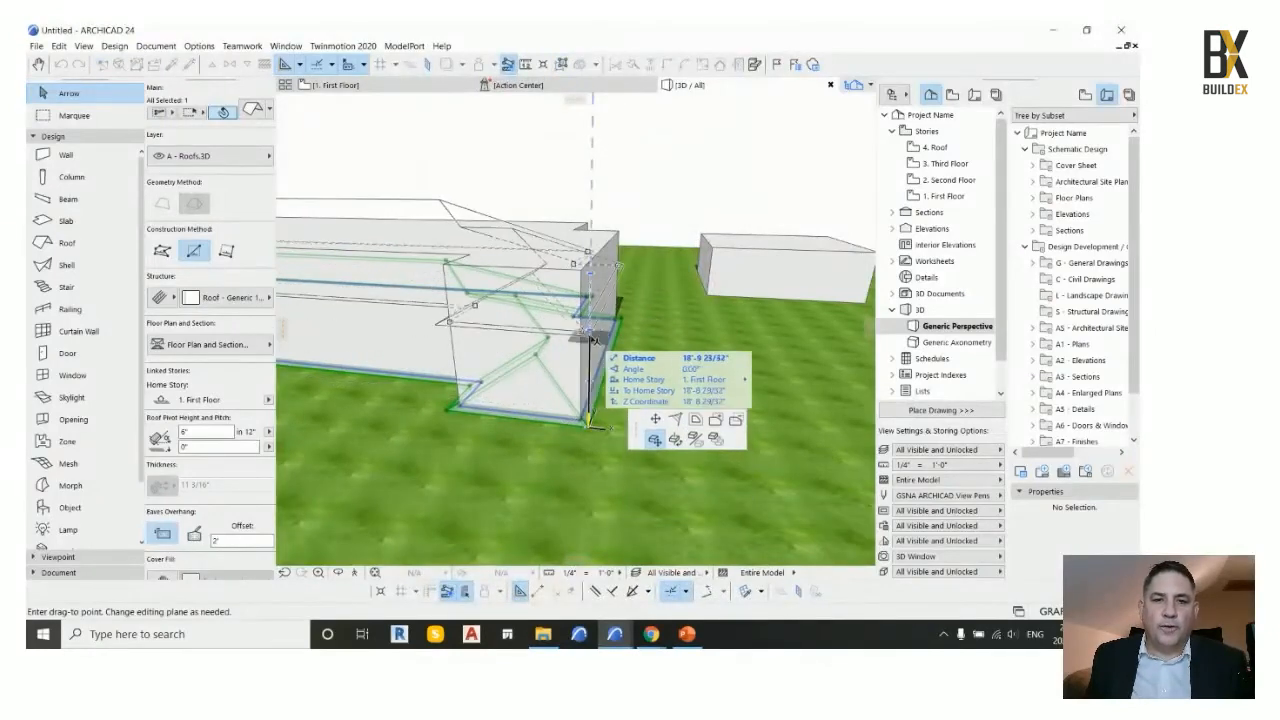
pyautogui.press('Tab')
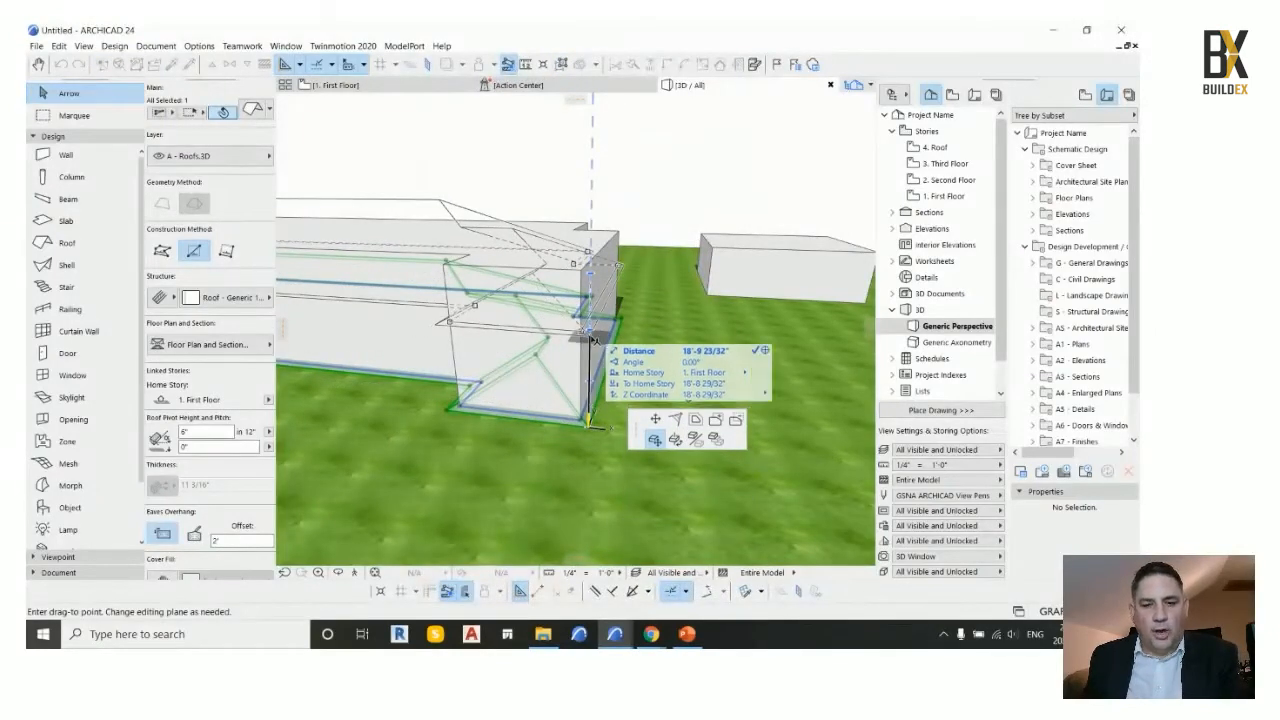
pyautogui.write('20')
pyautogui.press('Return')
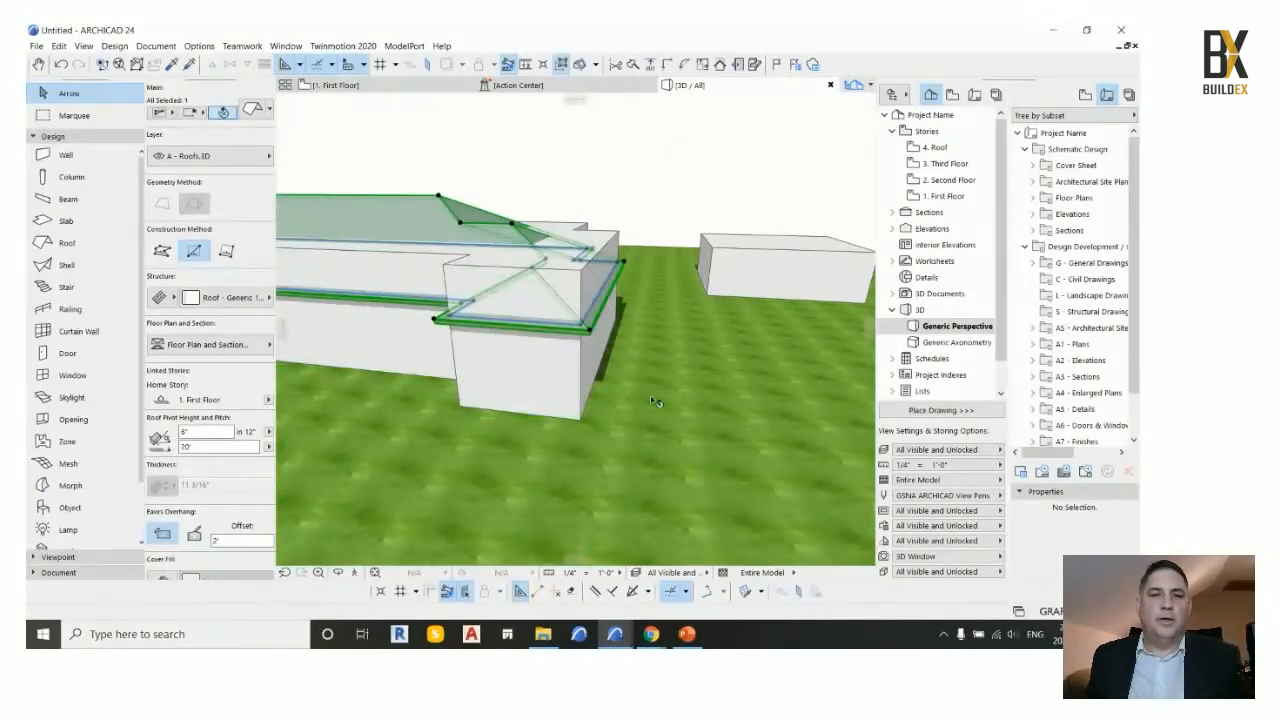
# Trim the larger building's morph to its roof so only the body below the roof planes remains
pyautogui.keyDown('shift'); pyautogui.moveTo(655, 402); pyautogui.dragTo(588, 373, button='middle'); pyautogui.keyUp('shift')
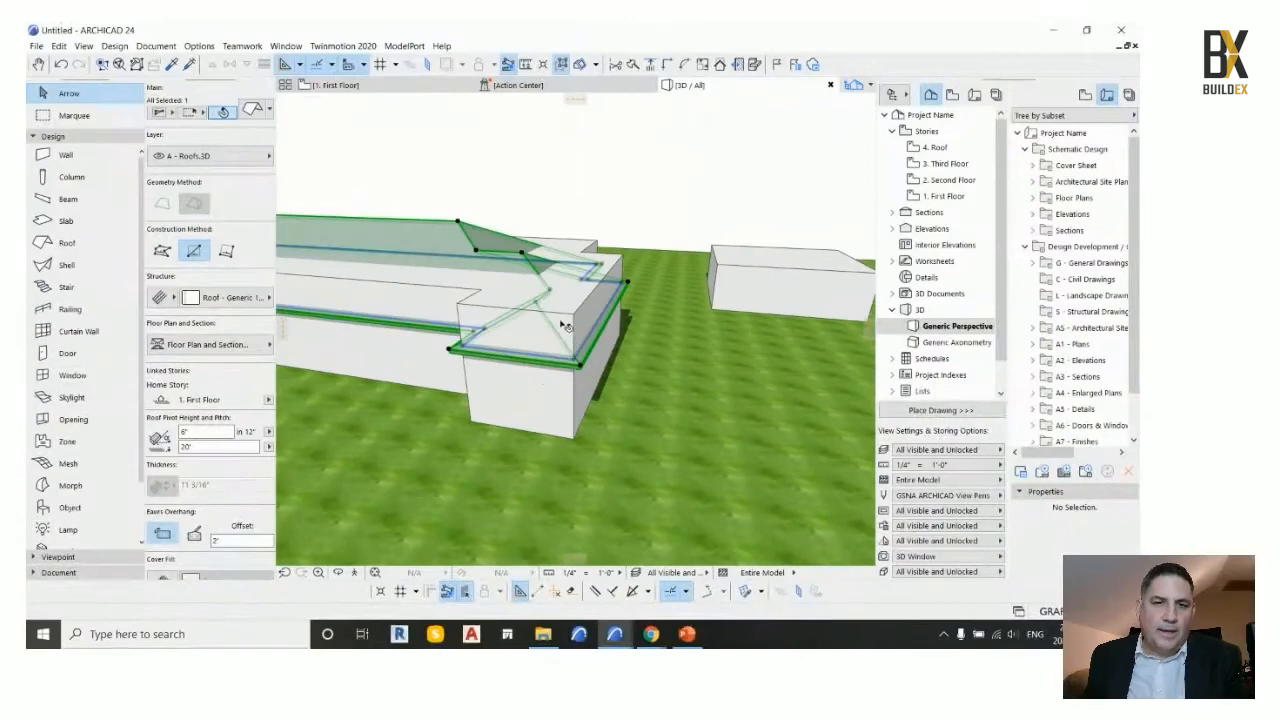
pyautogui.click(567, 410)
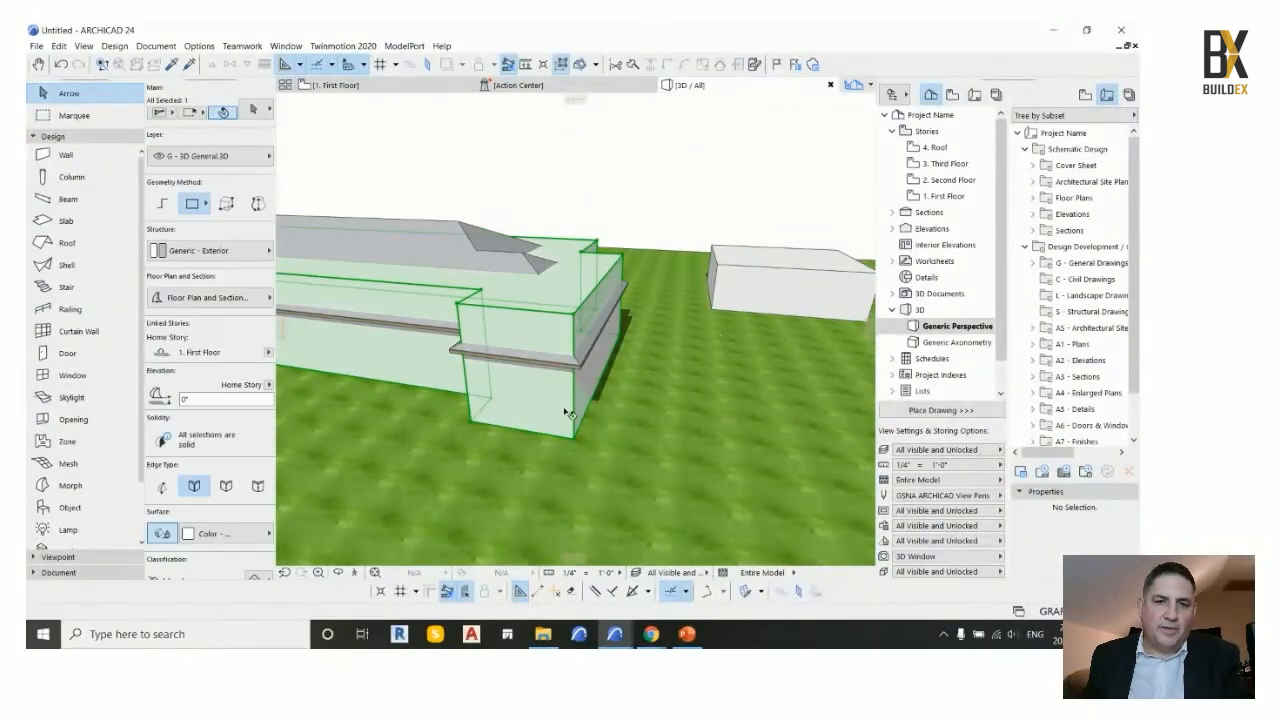
pyautogui.keyDown('shift'); pyautogui.click(576, 358); pyautogui.keyUp('shift')
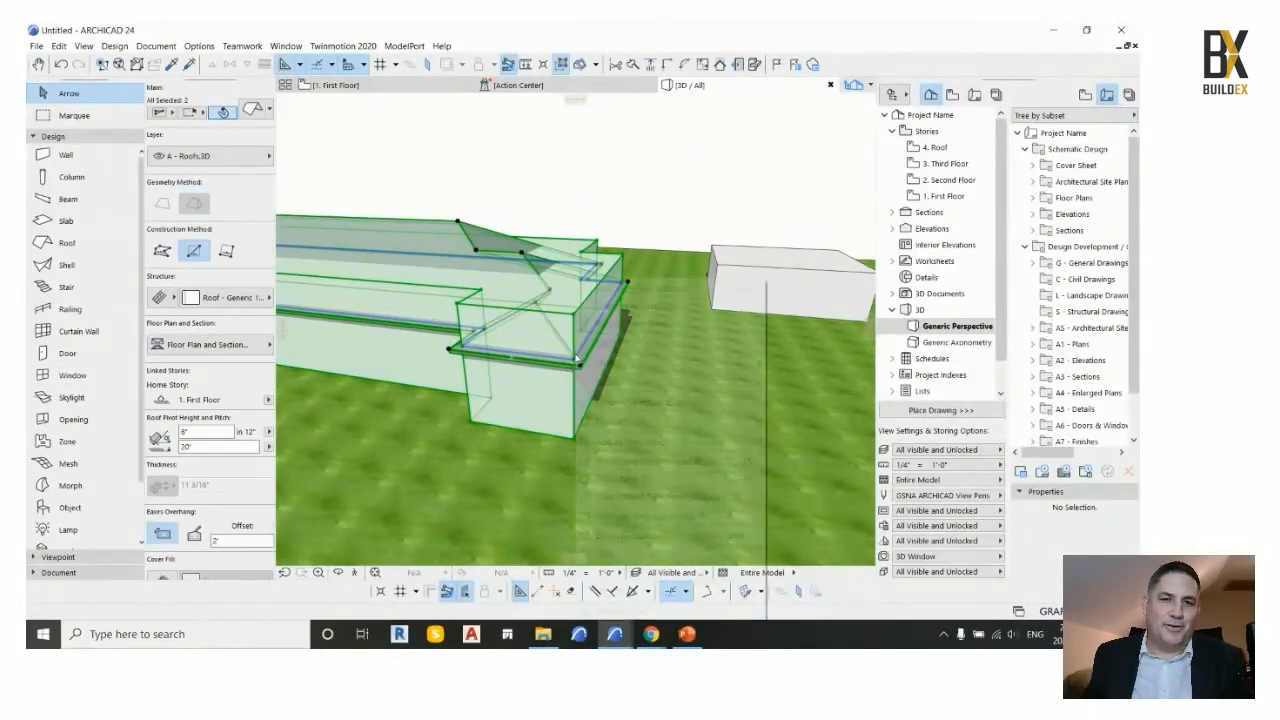
pyautogui.rightClick(576, 358)
pyautogui.moveTo(660, 422)
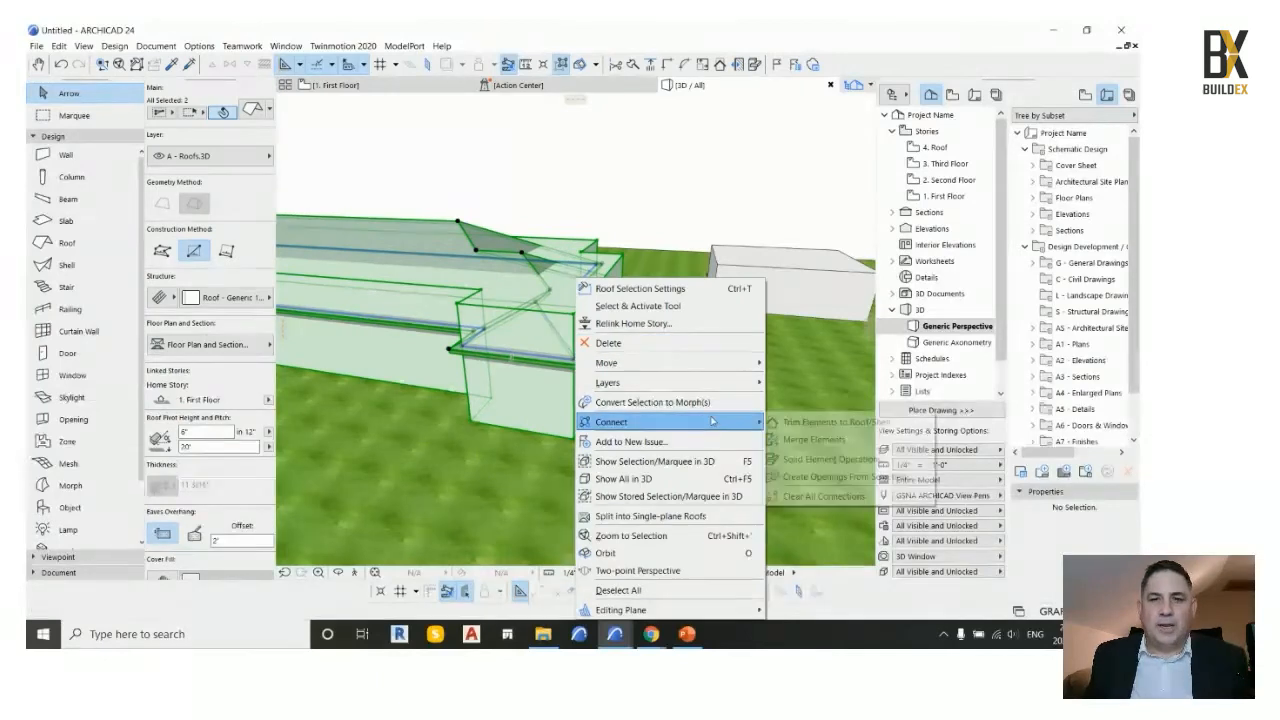
pyautogui.click(826, 423)
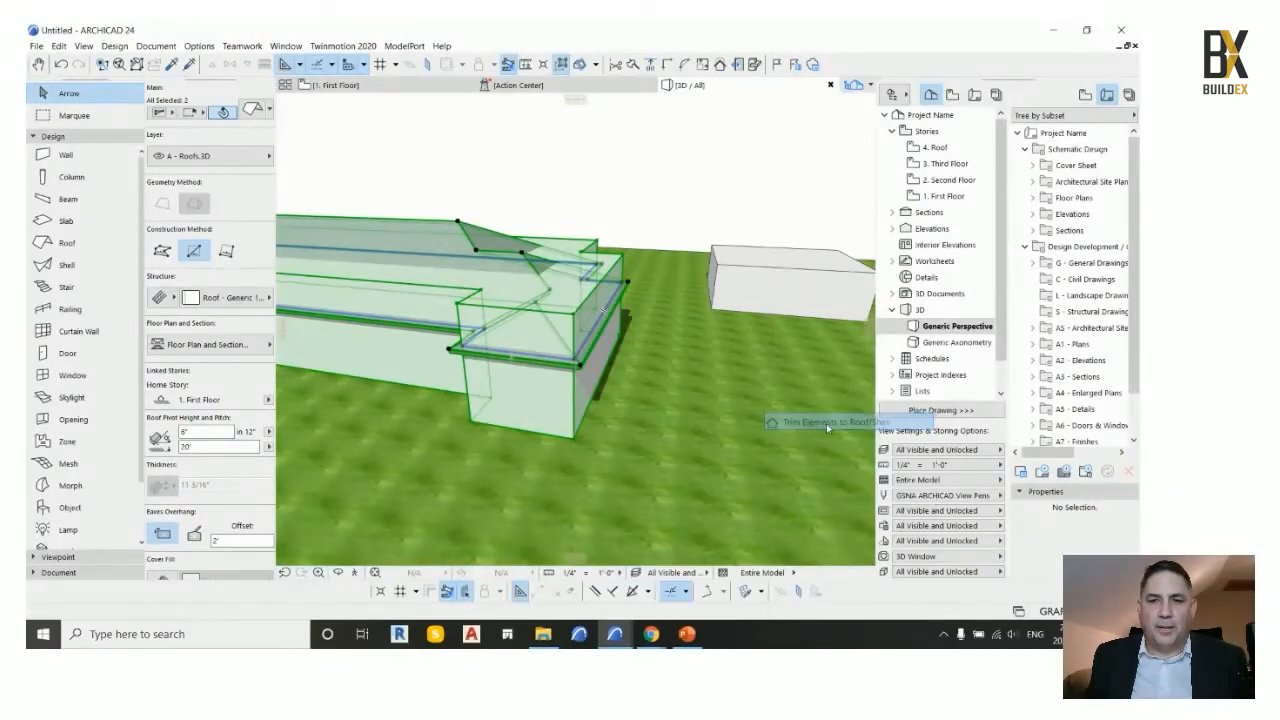
pyautogui.click(659, 282)
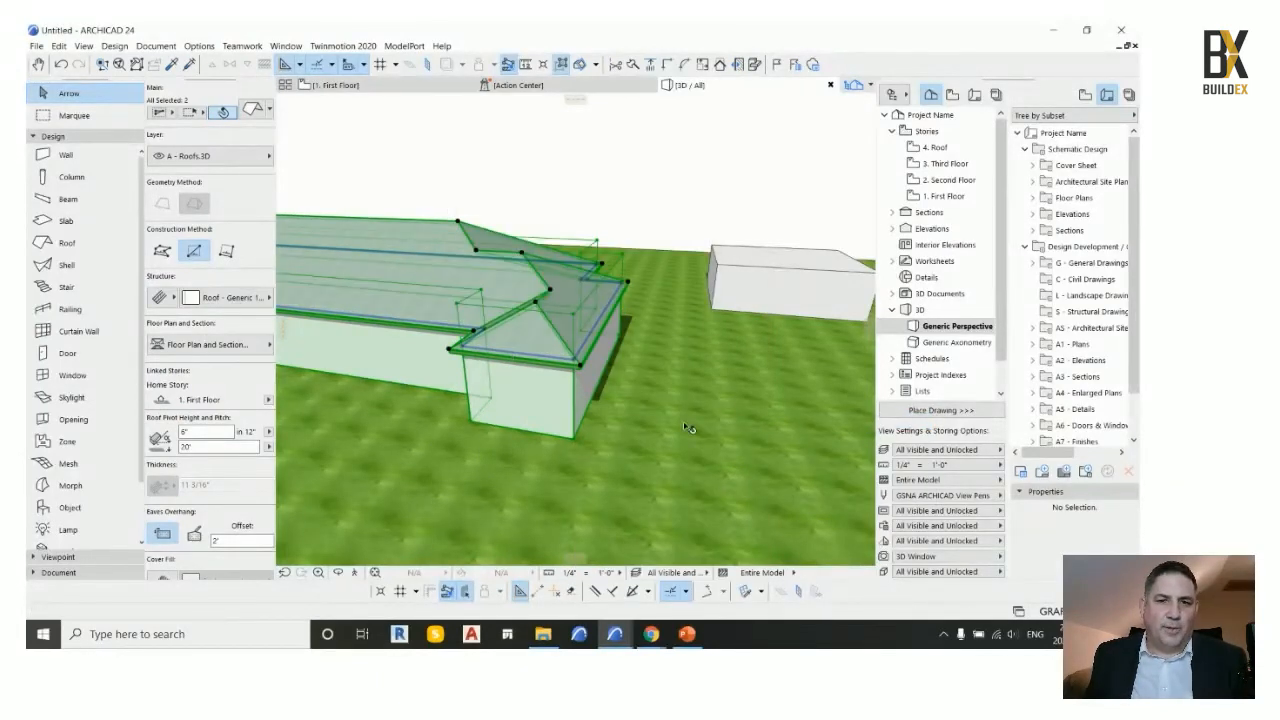
pyautogui.click(659, 446)
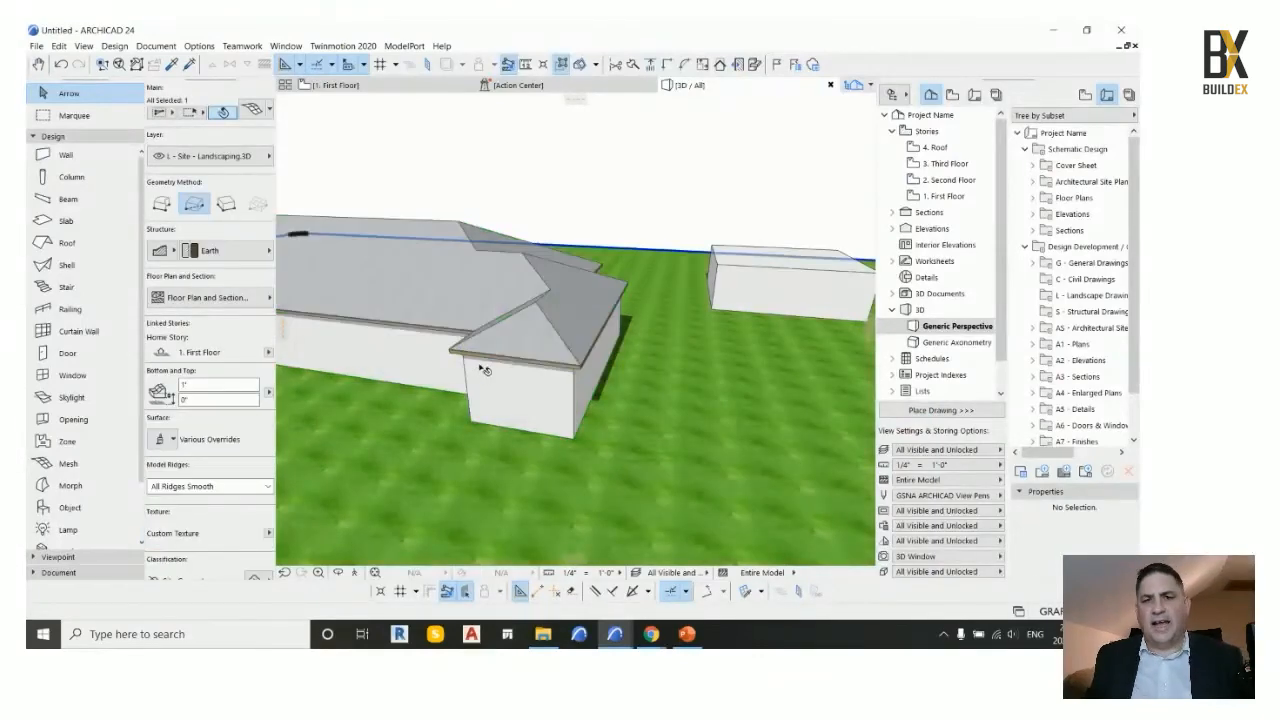
# Turn the hip end of the larger building's front wing into a gable by stretching its ridge point horizontally to a 90° roof pitch
pyautogui.keyDown('shift'); pyautogui.moveTo(484, 370); pyautogui.dragTo(566, 385, button='middle'); pyautogui.keyUp('shift')
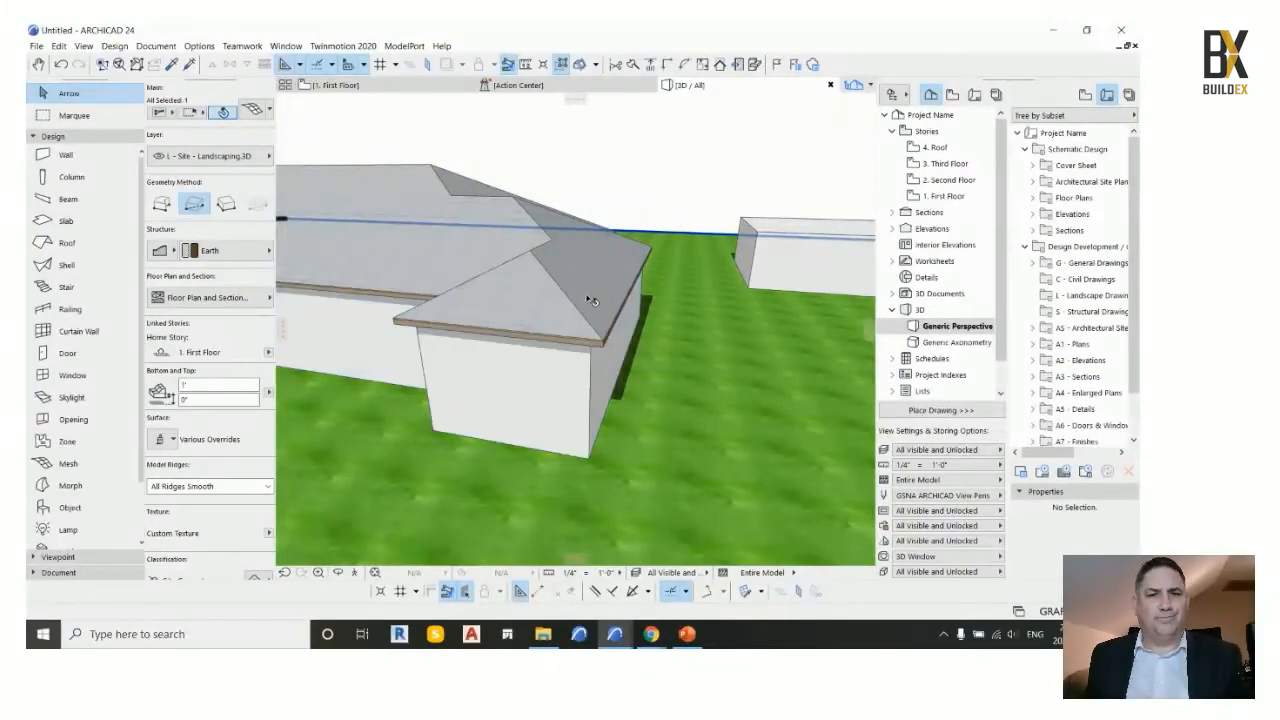
pyautogui.keyDown('shift'); pyautogui.moveTo(570, 335); pyautogui.dragTo(487, 313, button='middle'); pyautogui.keyUp('shift')
pyautogui.click(487, 313)
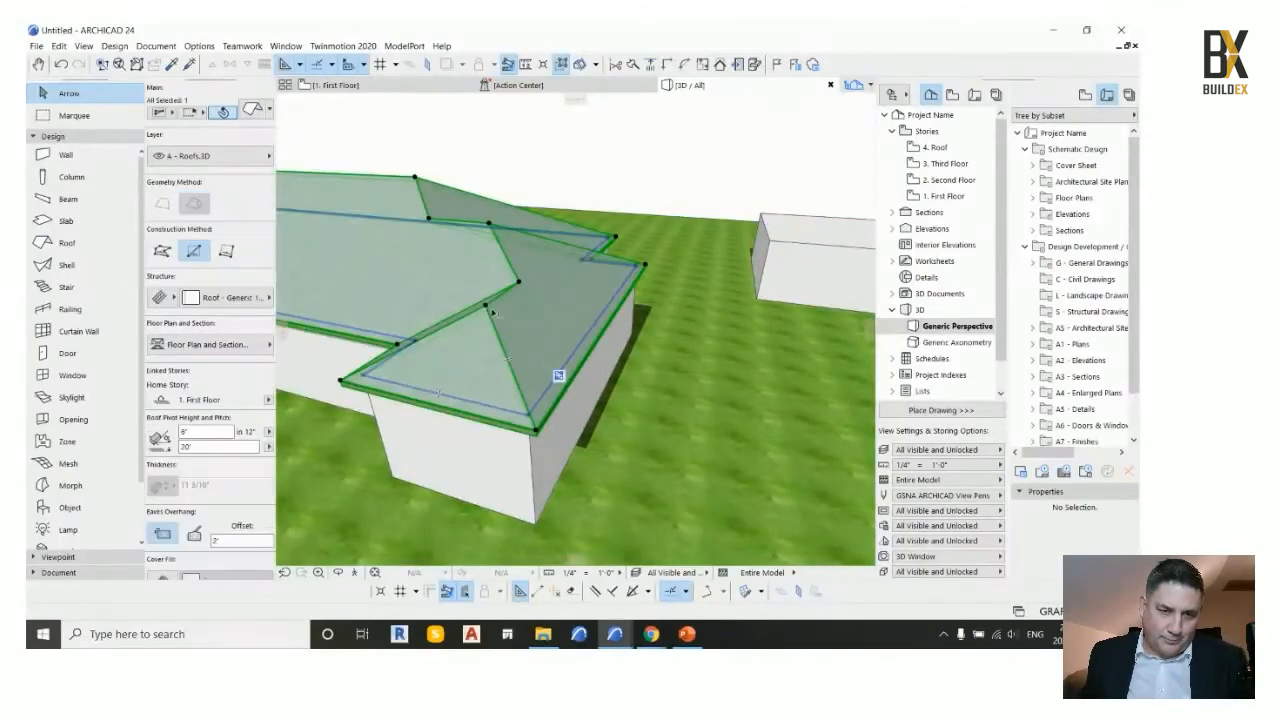
pyautogui.click(487, 310)
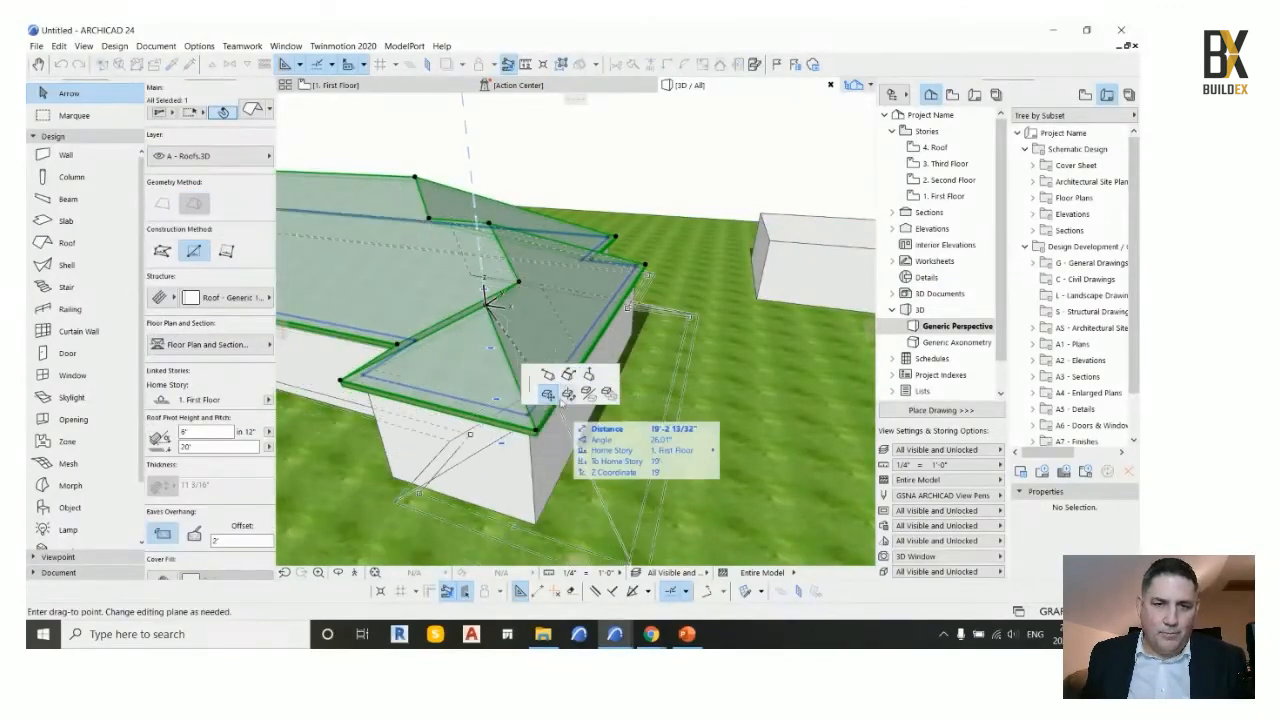
pyautogui.click(549, 377)
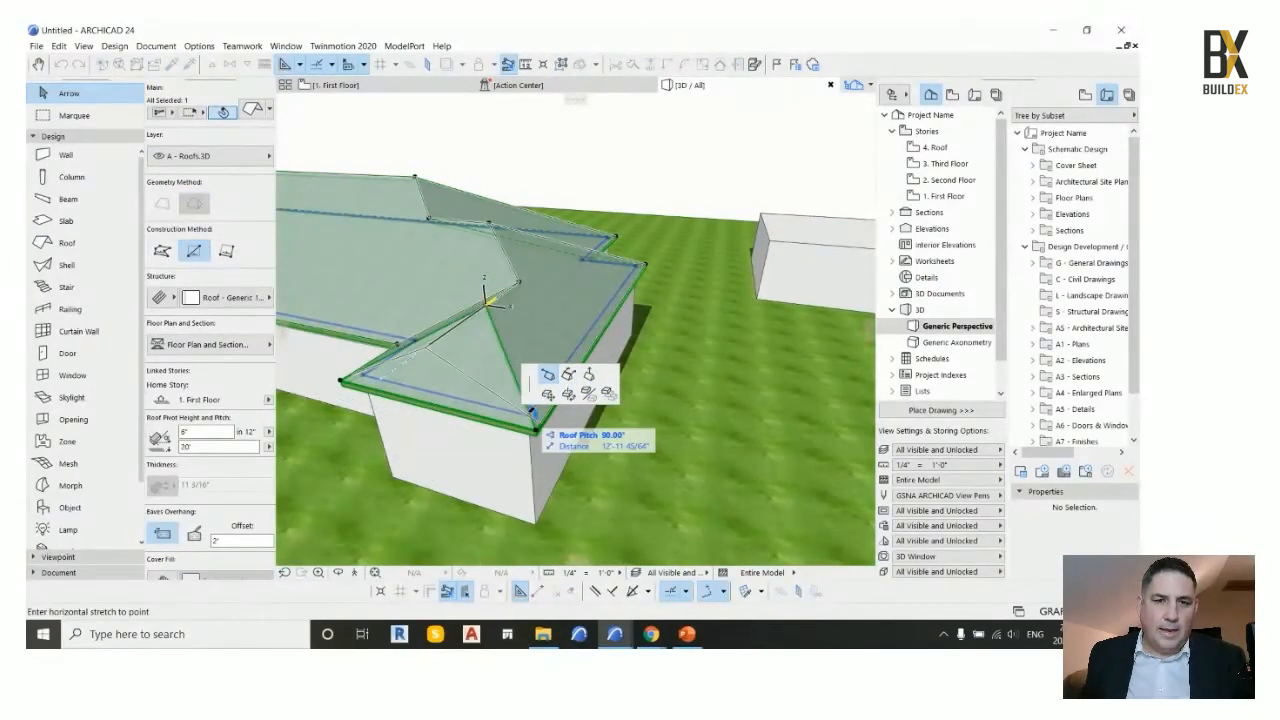
pyautogui.click(529, 414)
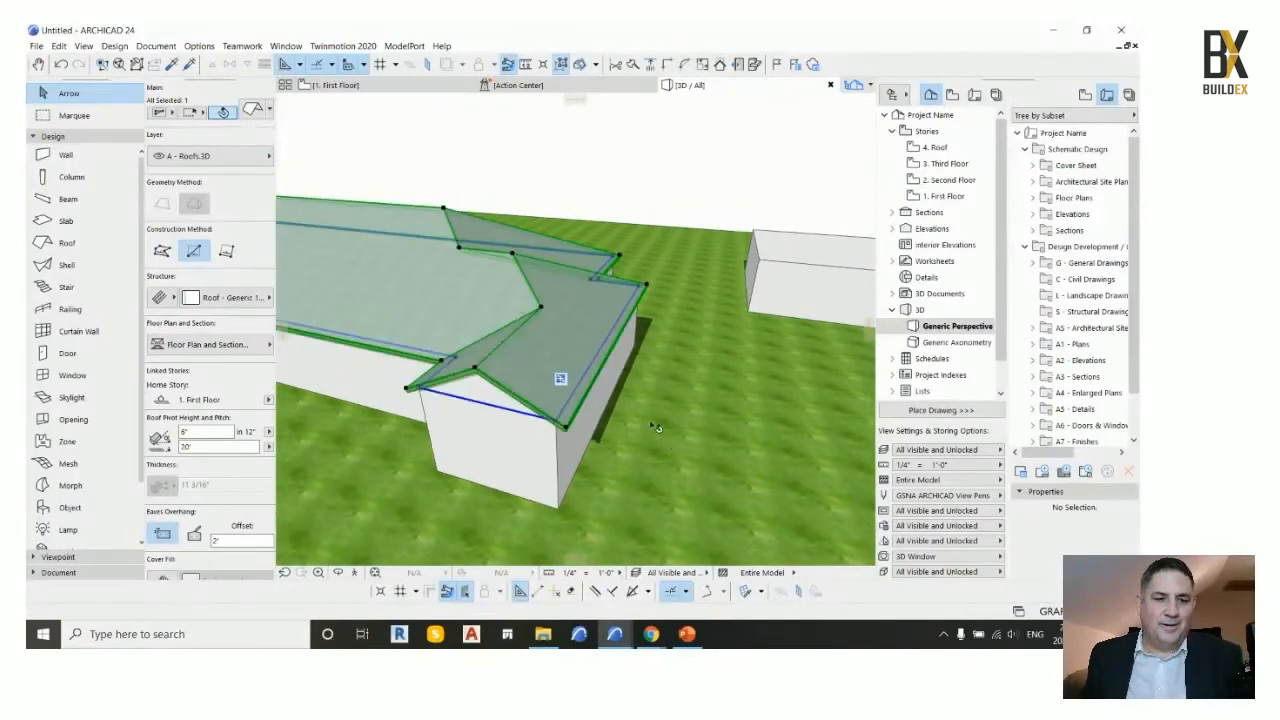
pyautogui.keyDown('shift'); pyautogui.moveTo(650, 389); pyautogui.dragTo(650, 386, button='middle'); pyautogui.keyUp('shift')
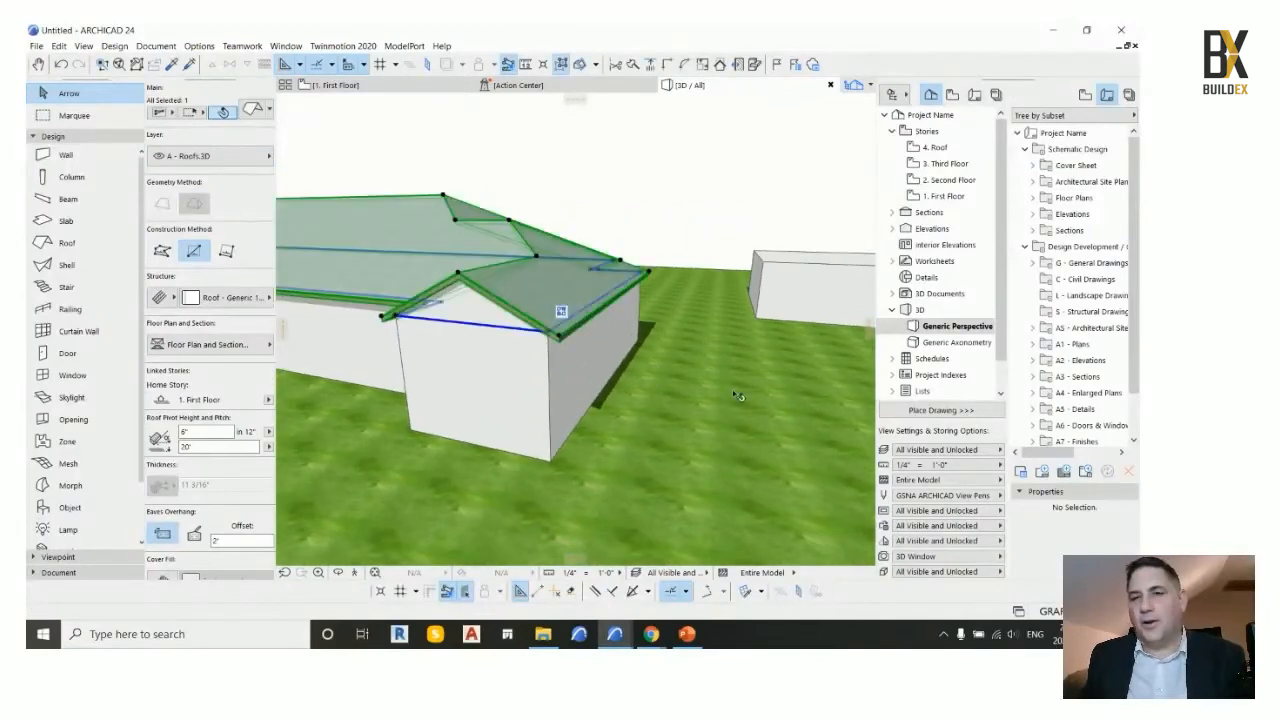
pyautogui.scroll(-2, 763, 389)
pyautogui.keyDown('shift'); pyautogui.moveTo(763, 389); pyautogui.dragTo(690, 425, button='middle'); pyautogui.keyUp('shift')
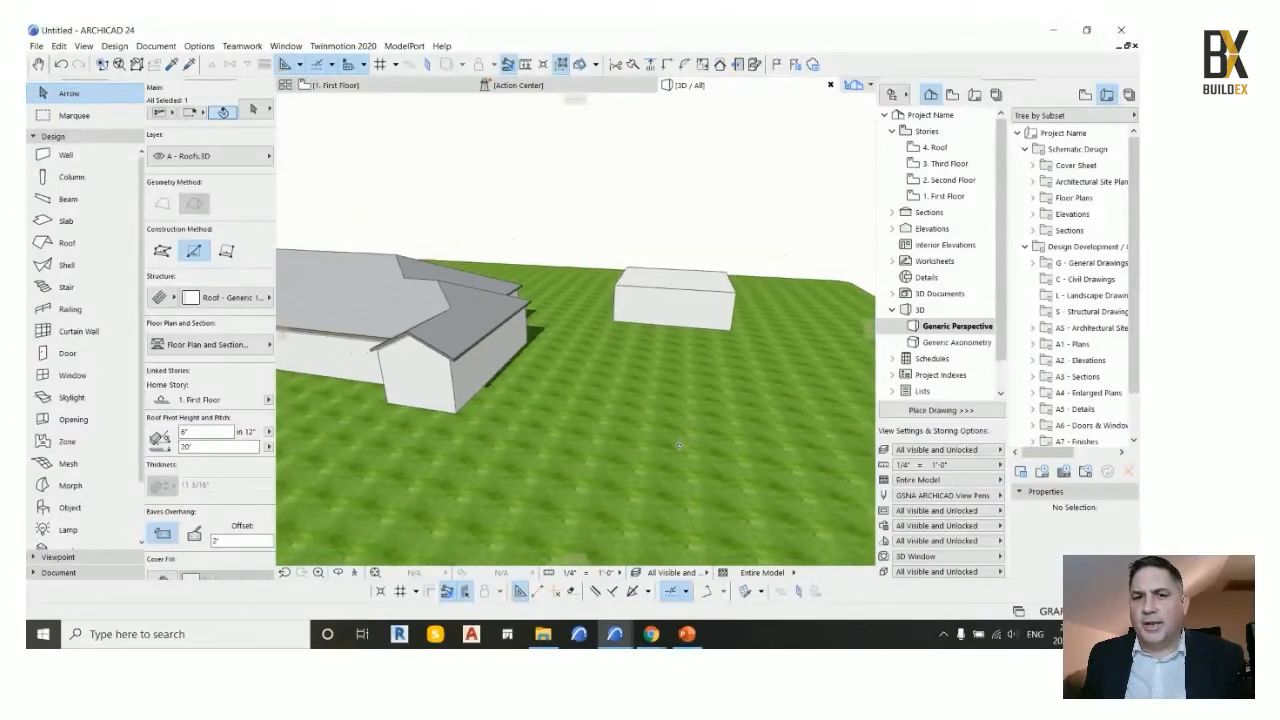
# On the First Floor plan, set up the Wall tool with its top linked to the Third Floor and the Wood 5 1/2" Sheathing + Siding composite
pyautogui.doubleClick(940, 196)
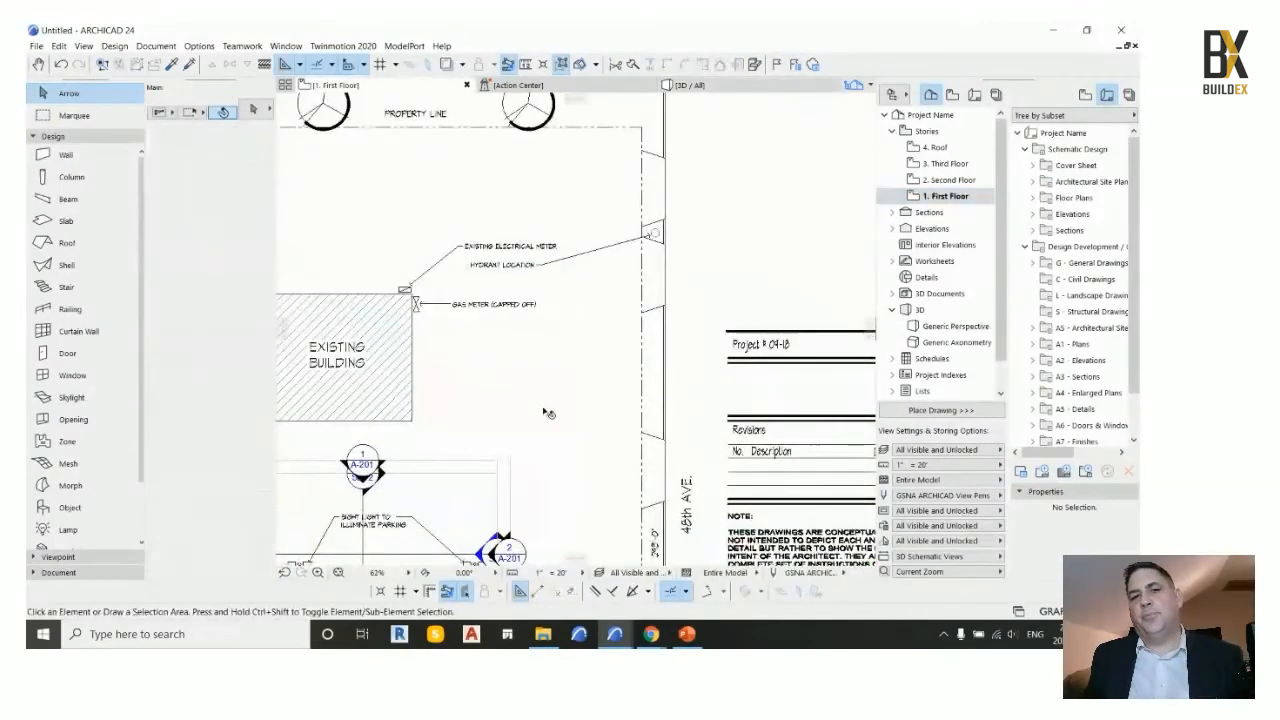
pyautogui.scroll(-3, 549, 413)
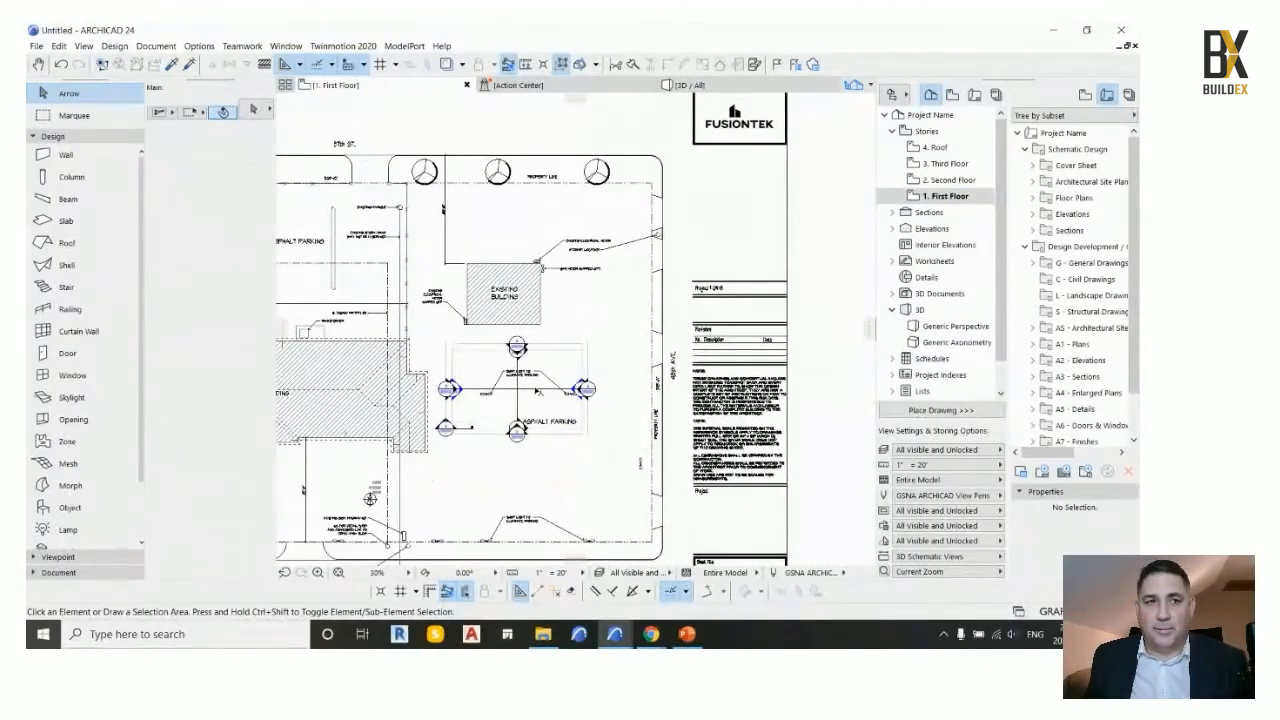
pyautogui.click(62, 155)
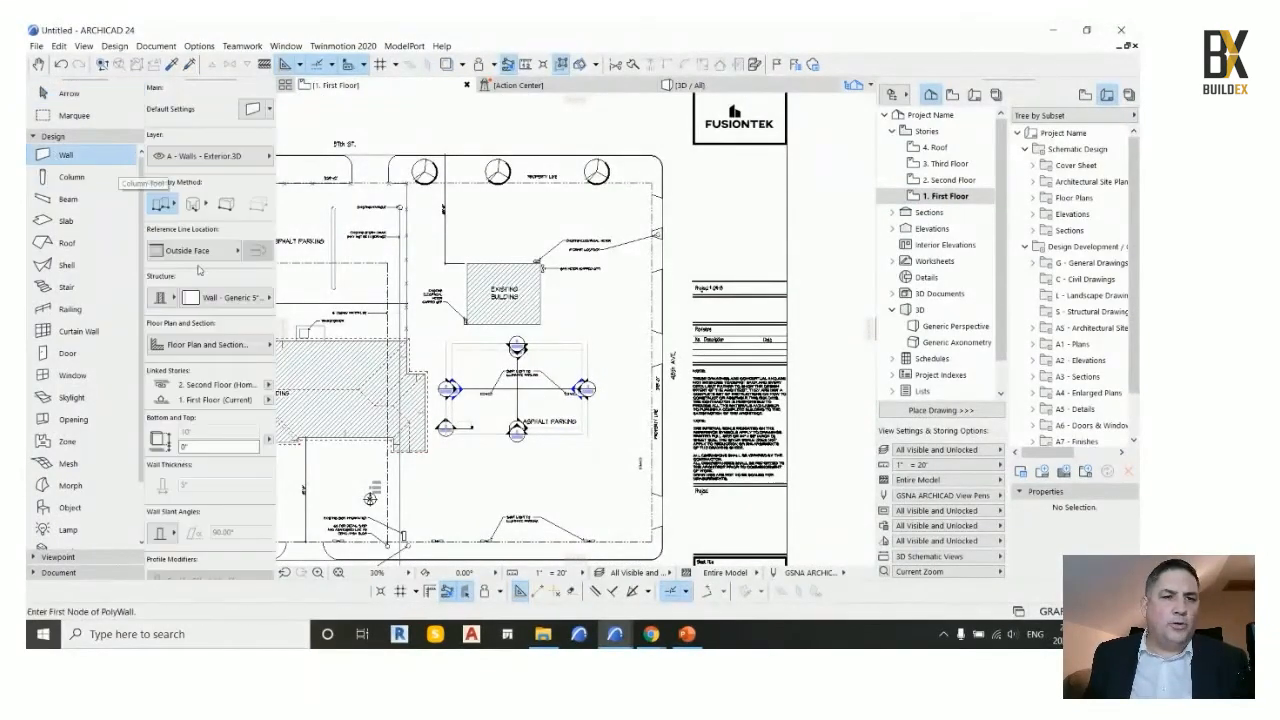
pyautogui.click(268, 385)
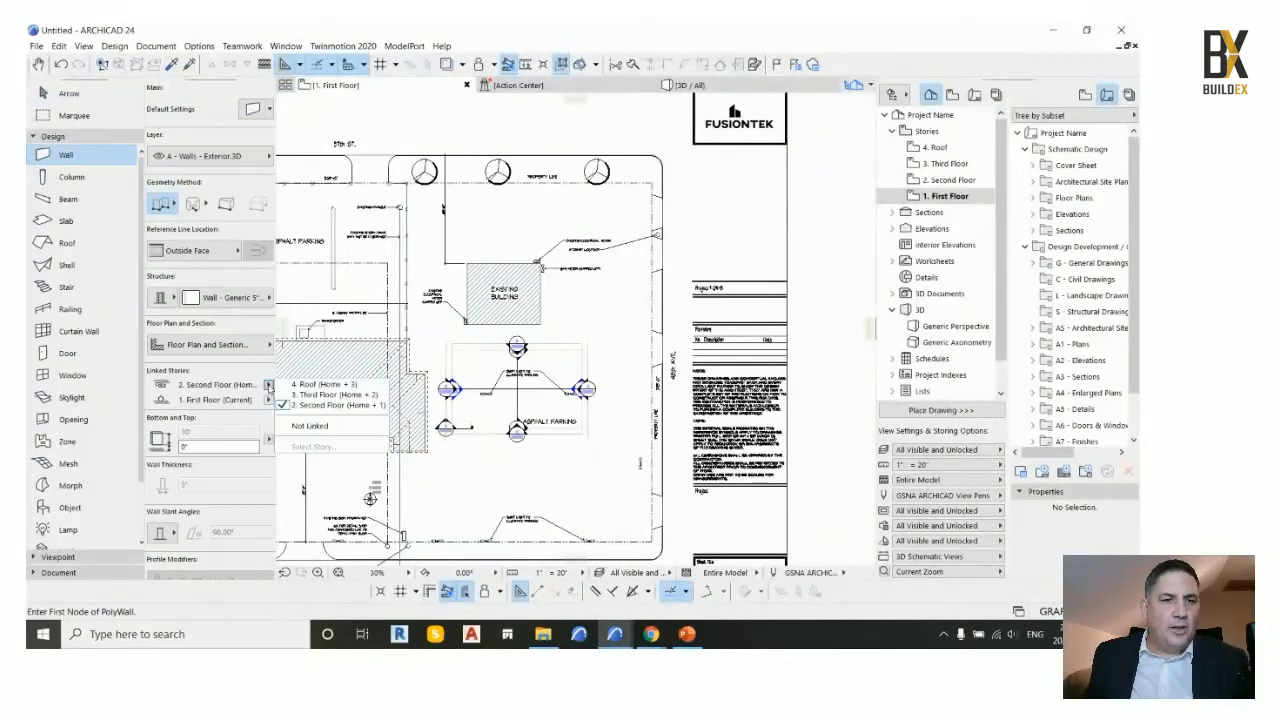
pyautogui.click(322, 395)
pyautogui.click(225, 297)
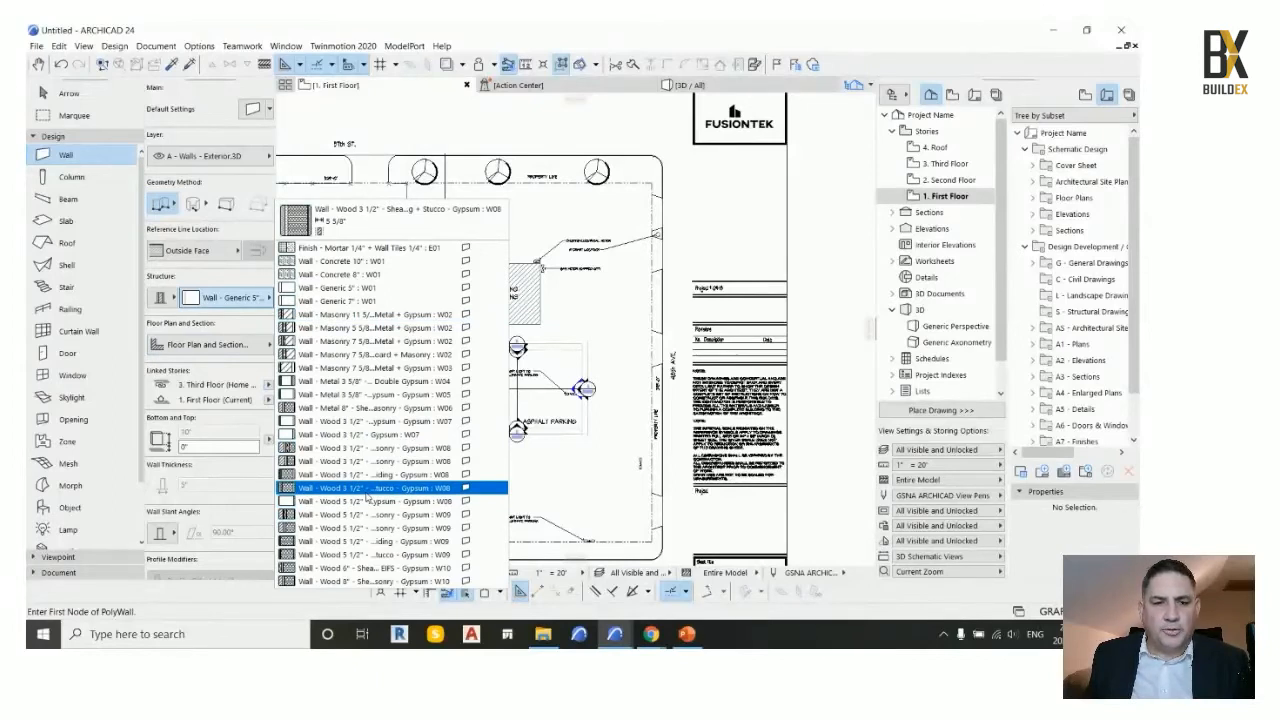
pyautogui.click(373, 544)
# Draw a closed rectangle of exterior walls about 62' by 41'-6" over the asphalt parking area beneath the smaller existing building
pyautogui.scroll(5, 510, 430)
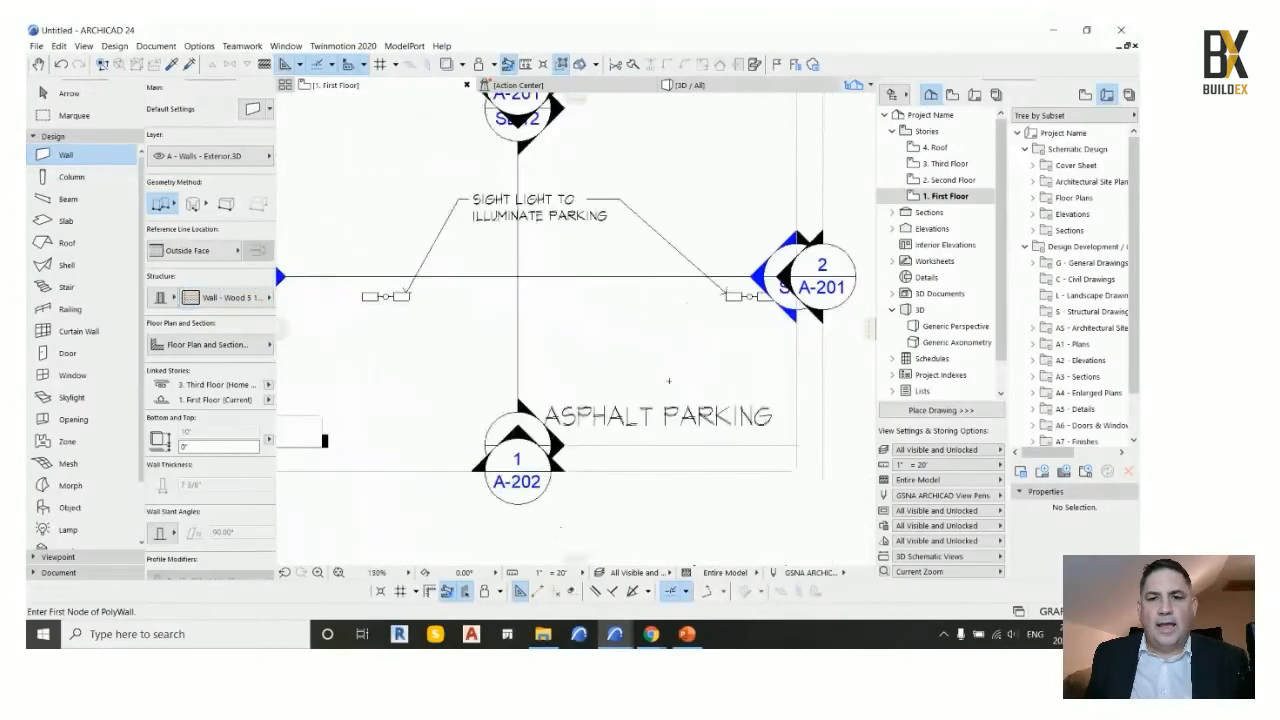
pyautogui.click(670, 385)
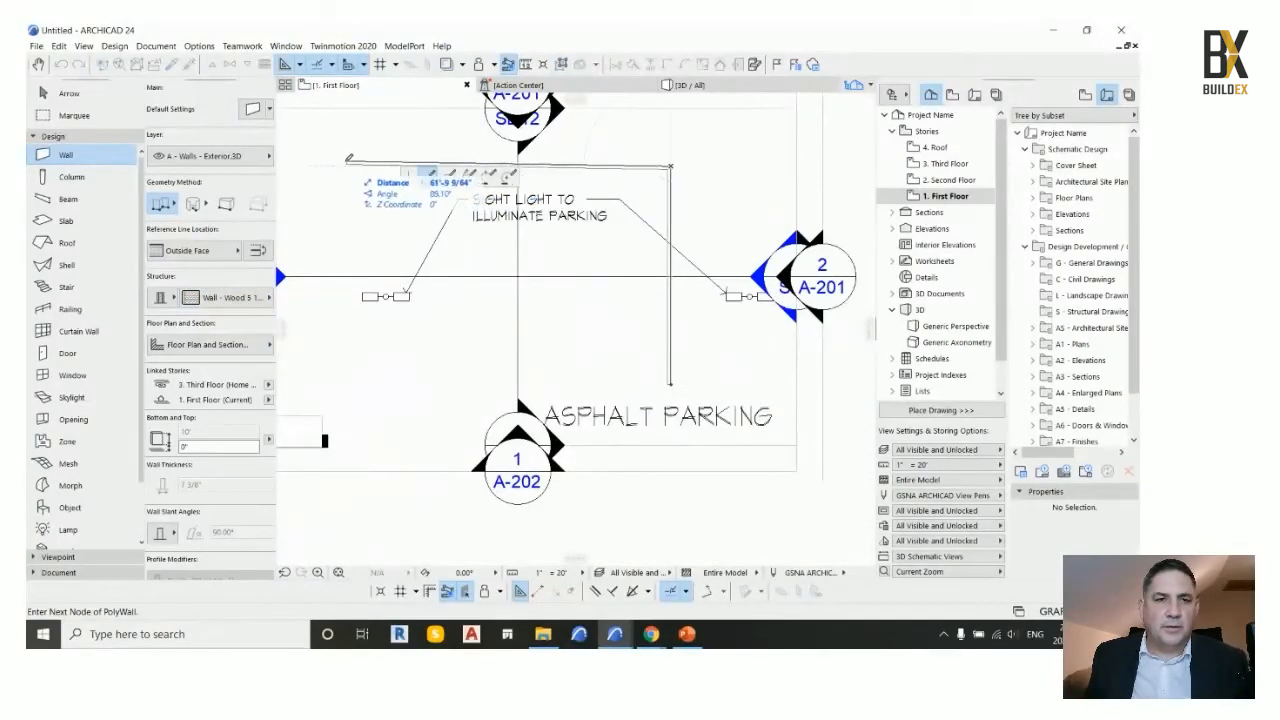
pyautogui.click(345, 167)
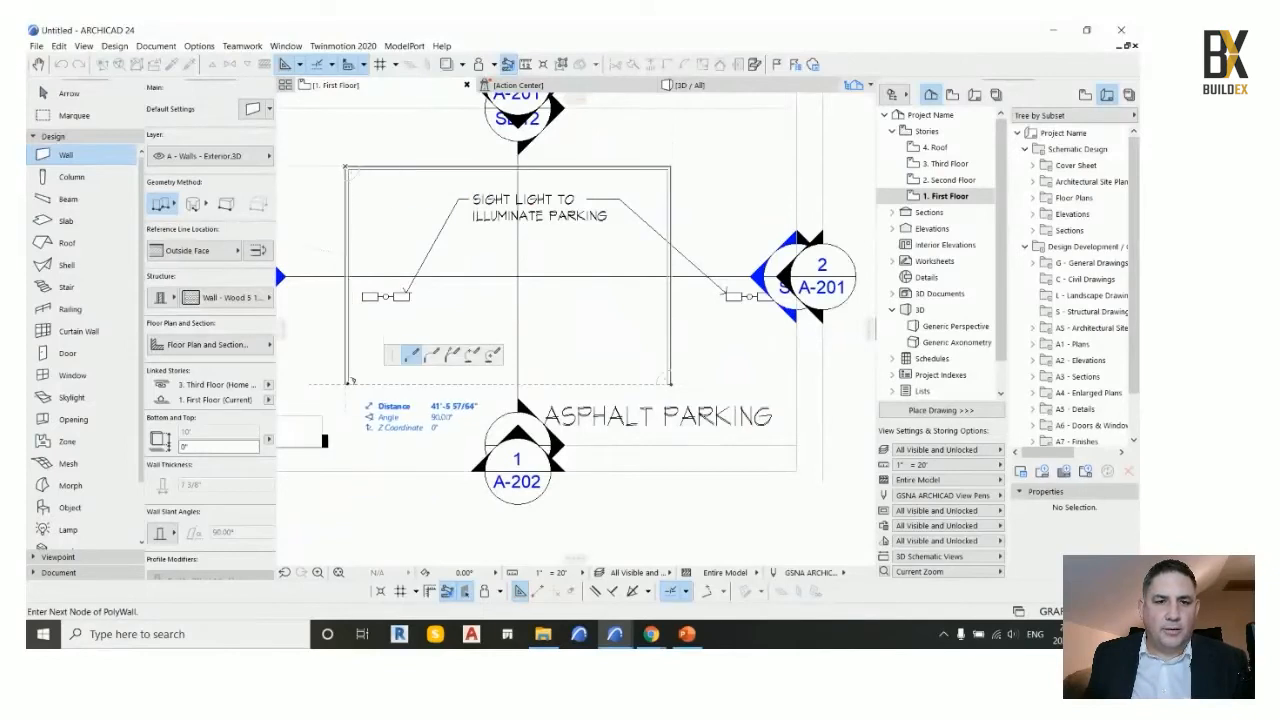
pyautogui.click(345, 383)
pyautogui.click(672, 382)
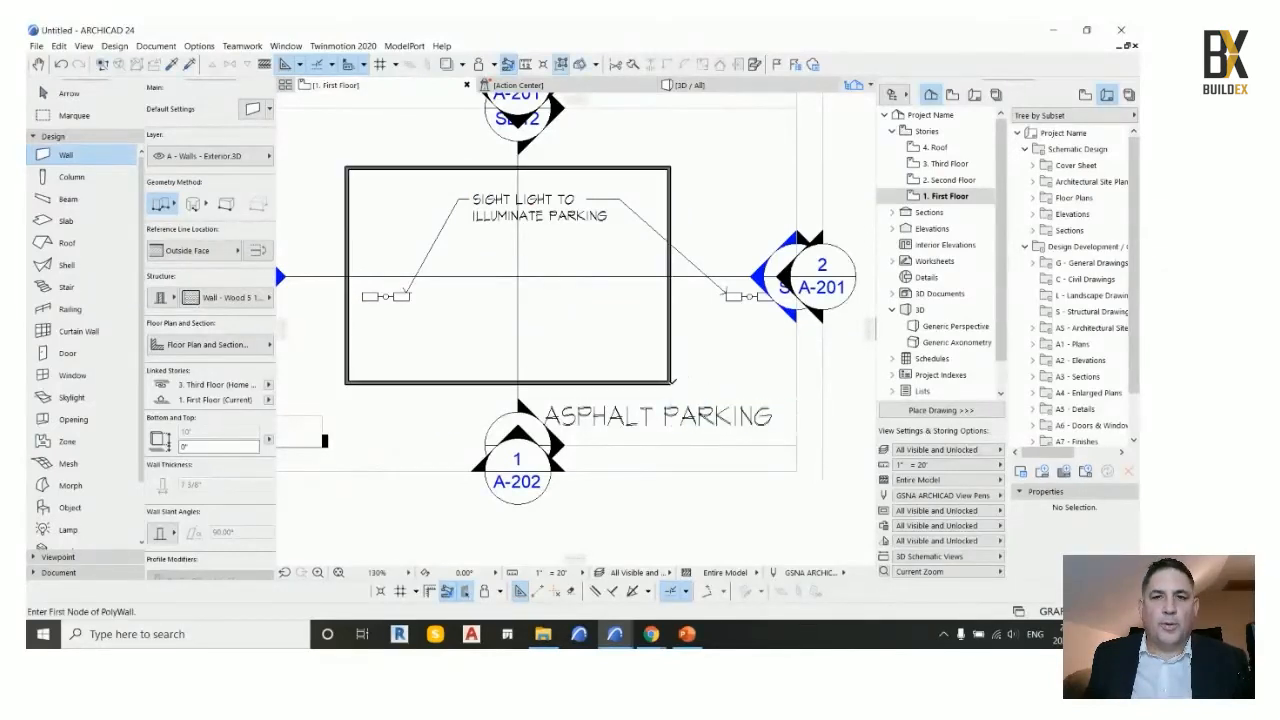
# In the 3D view, link the tops of all four new exterior walls to the 4. Roof (Home + 3) story
pyautogui.click(688, 85)
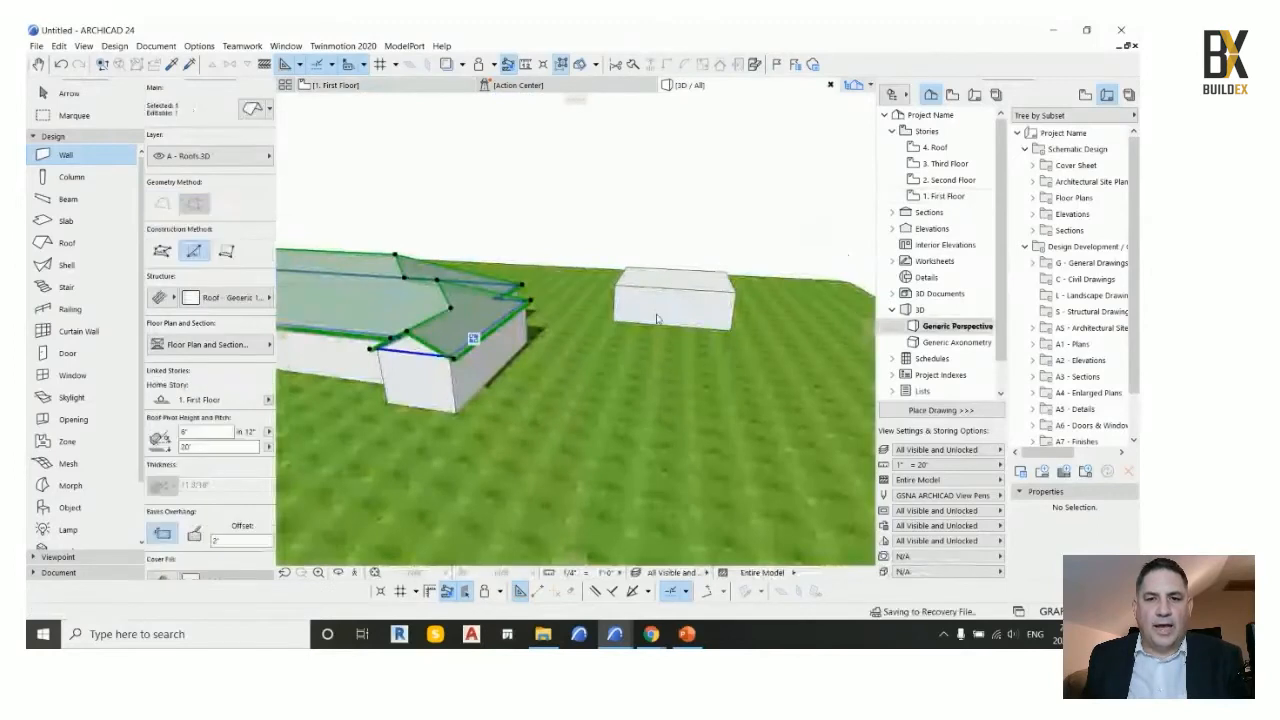
pyautogui.keyDown('shift'); pyautogui.moveTo(714, 422); pyautogui.dragTo(629, 381, button='middle'); pyautogui.keyUp('shift')
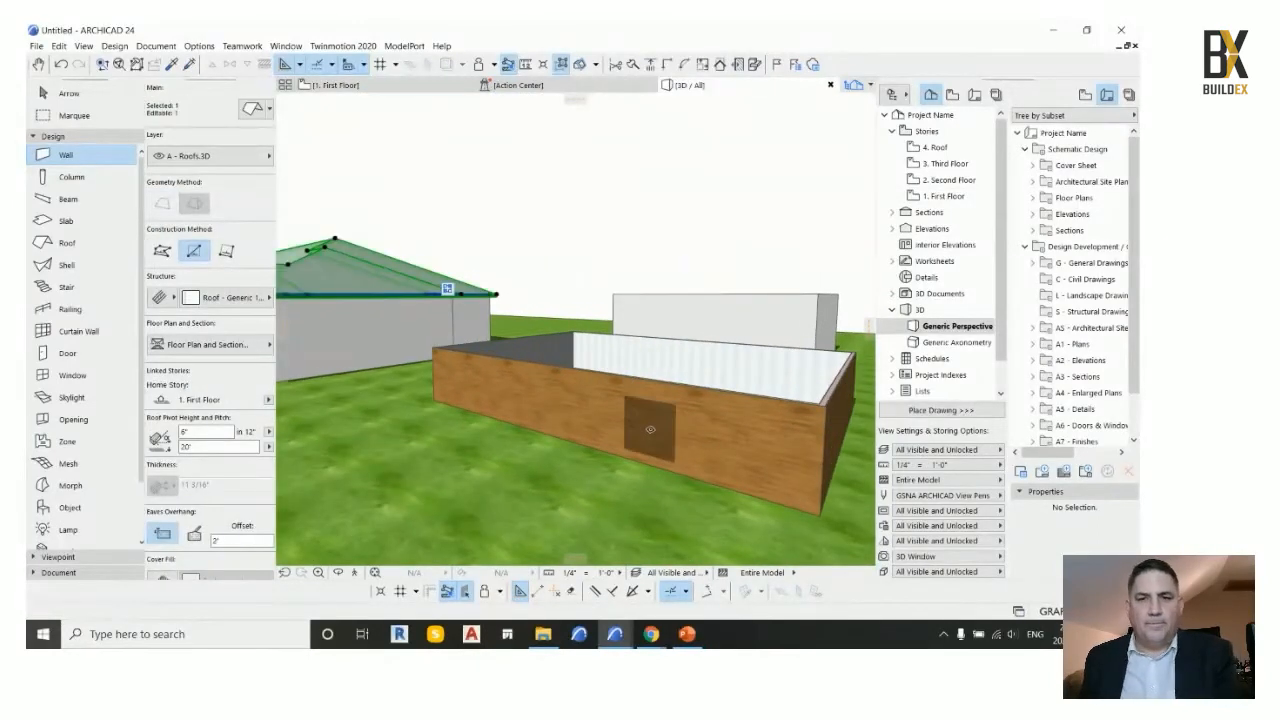
pyautogui.press('Escape')
pyautogui.press('Escape')
pyautogui.click(584, 370)
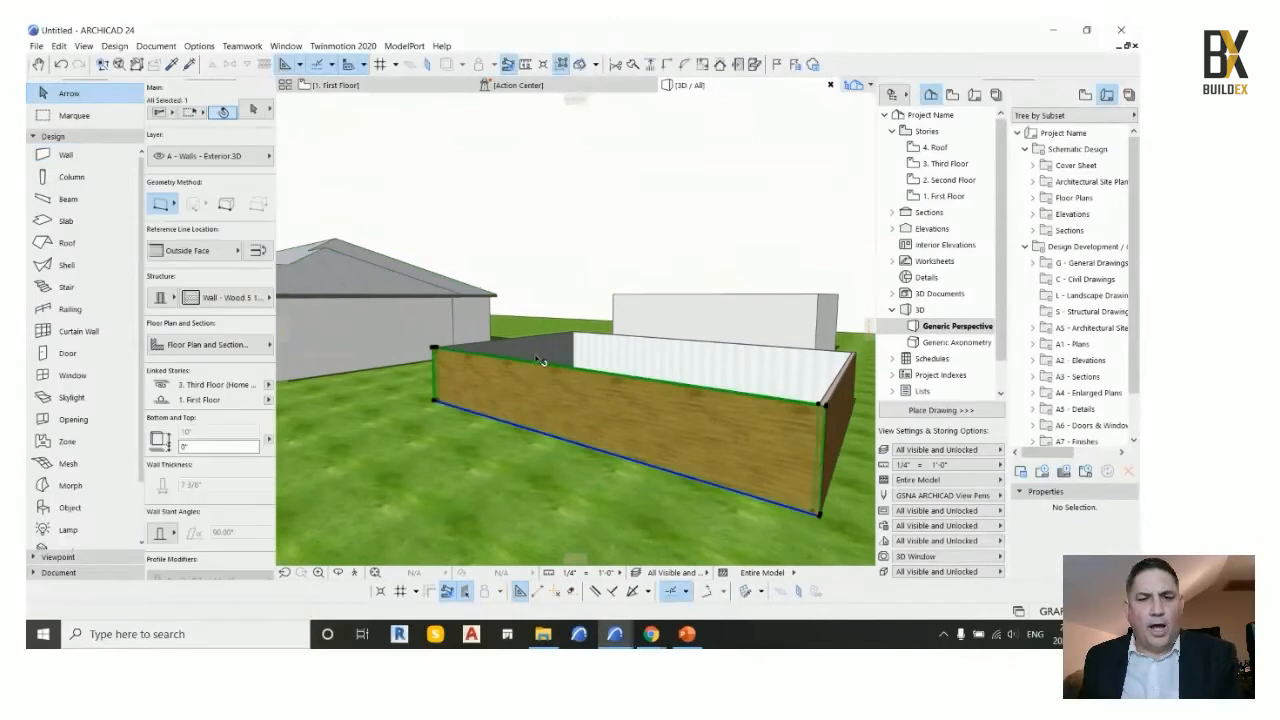
pyautogui.keyDown('shift'); pyautogui.click(638, 352); pyautogui.keyUp('shift')
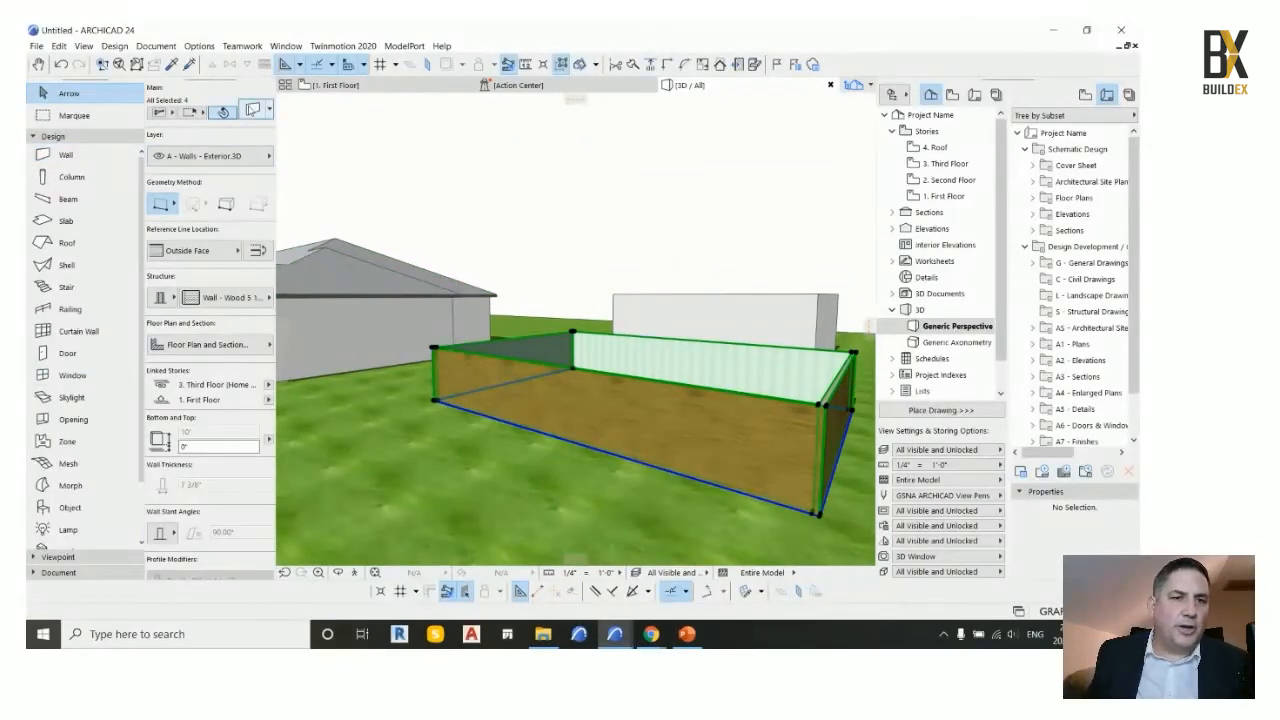
pyautogui.hotkey('ctrl', 't')
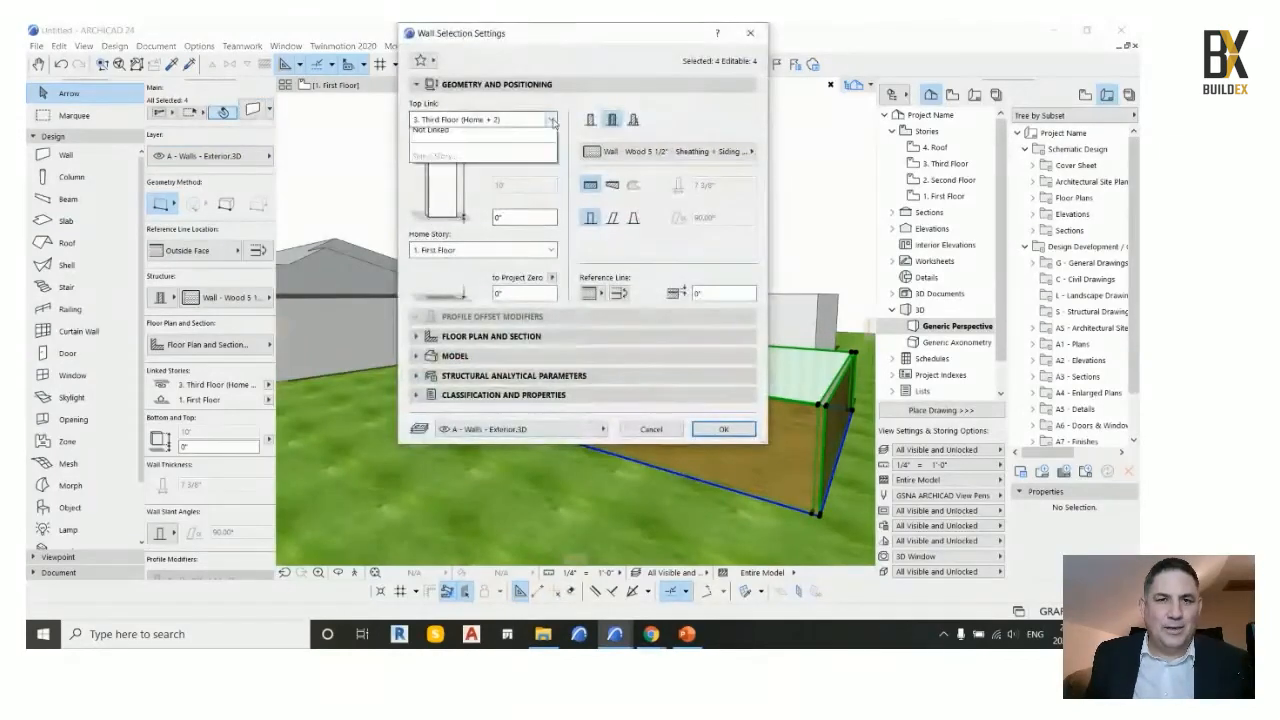
pyautogui.click(548, 119)
pyautogui.click(534, 135)
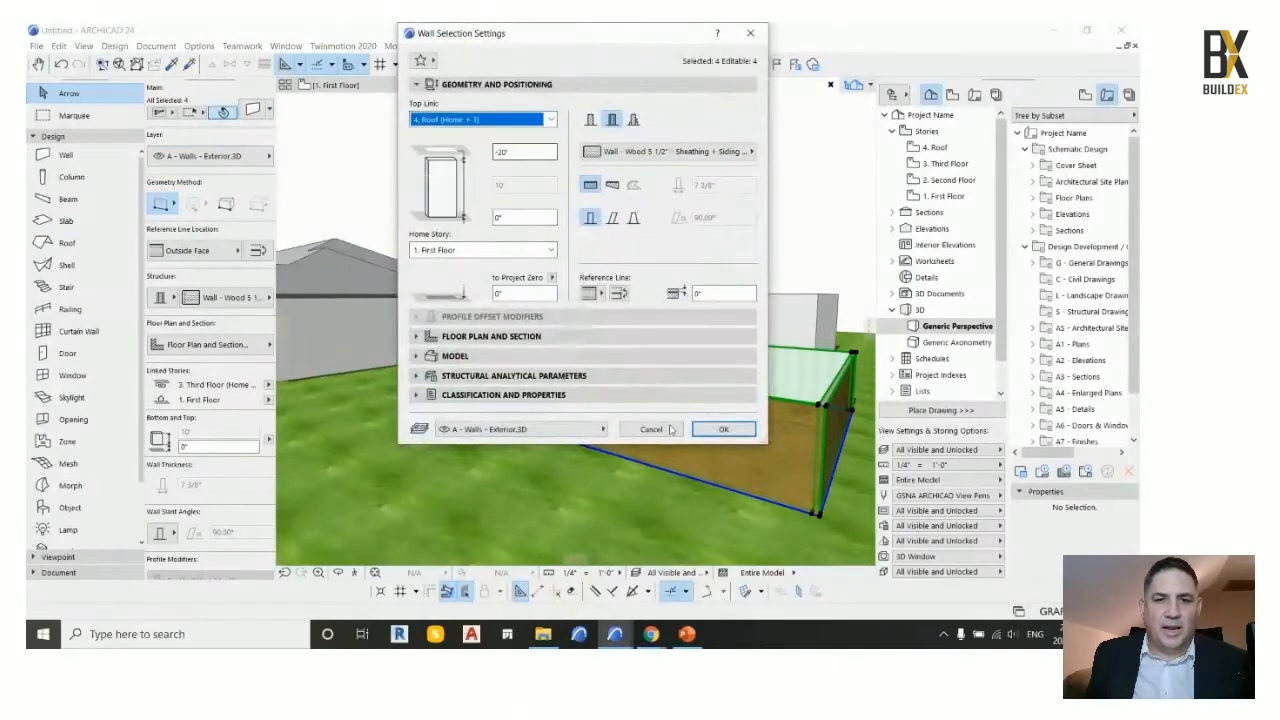
pyautogui.click(723, 428)
pyautogui.click(578, 502)
pyautogui.scroll(-3, 560, 410)
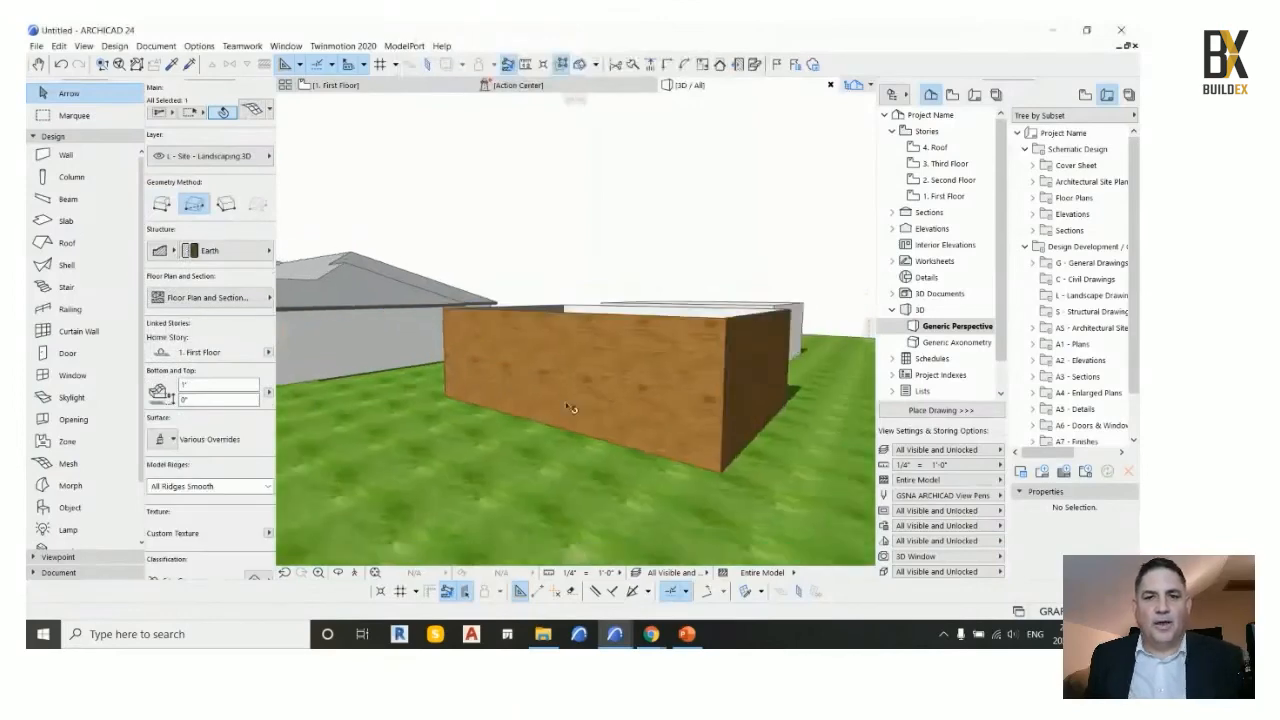
pyautogui.keyDown('shift'); pyautogui.moveTo(604, 413); pyautogui.dragTo(630, 415, button='middle'); pyautogui.keyUp('shift')
# On the First Floor plan, insert two nodes in the new building's lower wall, splitting it into three segments
pyautogui.doubleClick(945, 196)
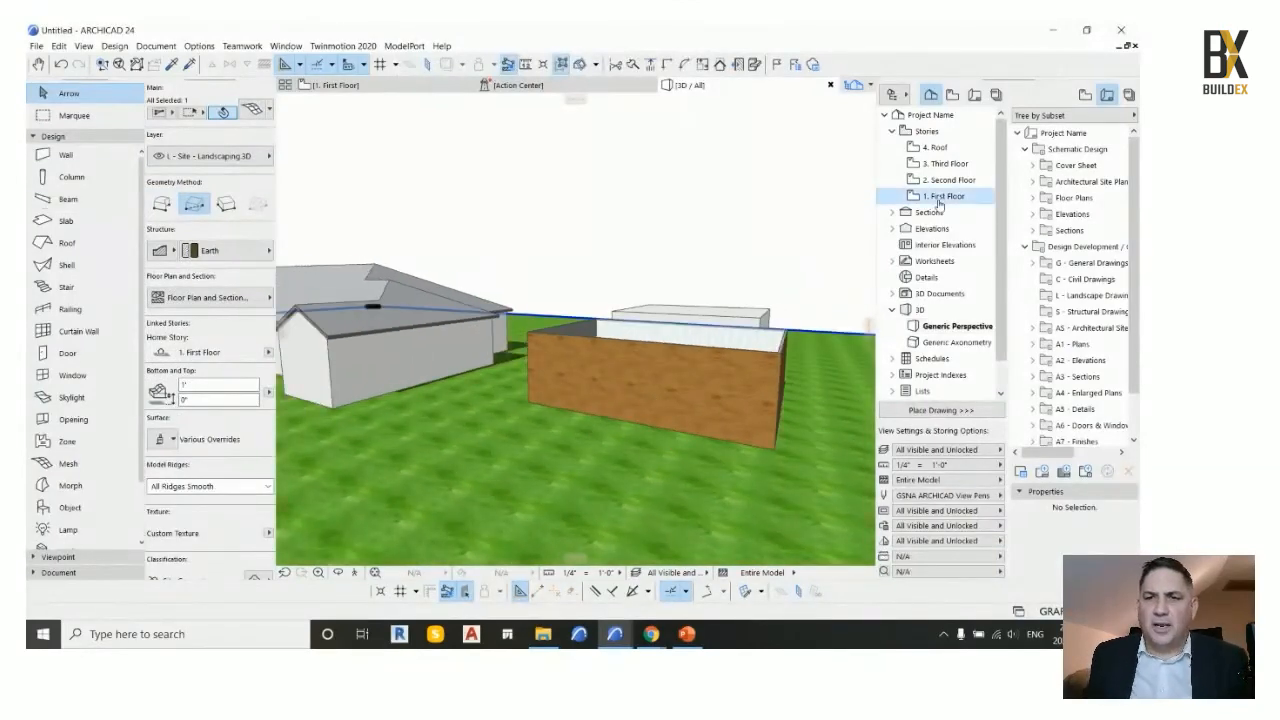
pyautogui.scroll(3, 505, 385)
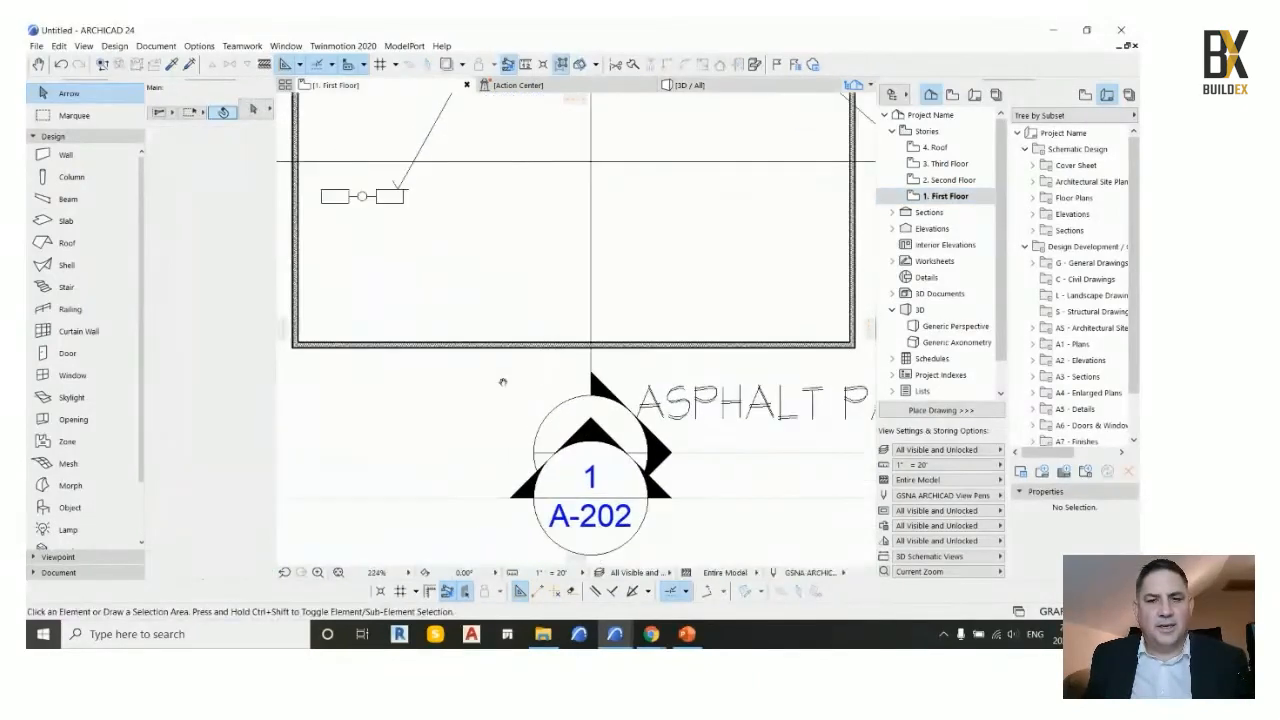
pyautogui.click(652, 597)
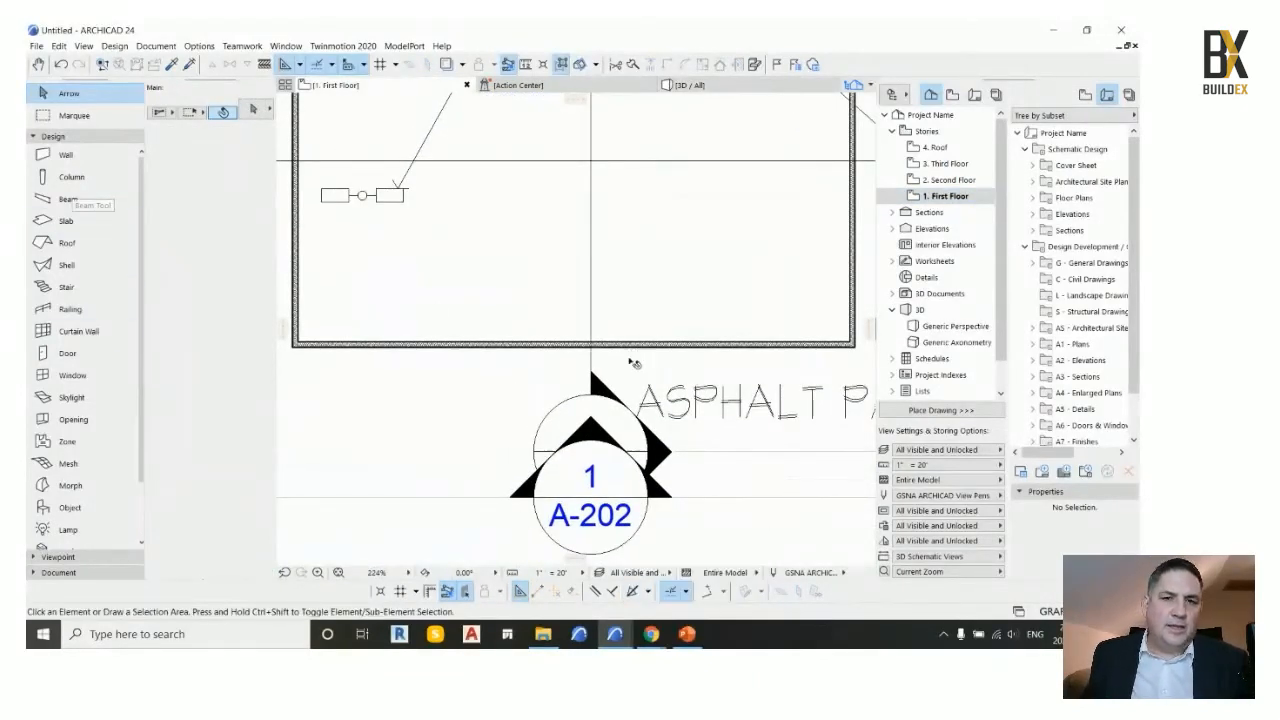
pyautogui.click(522, 346)
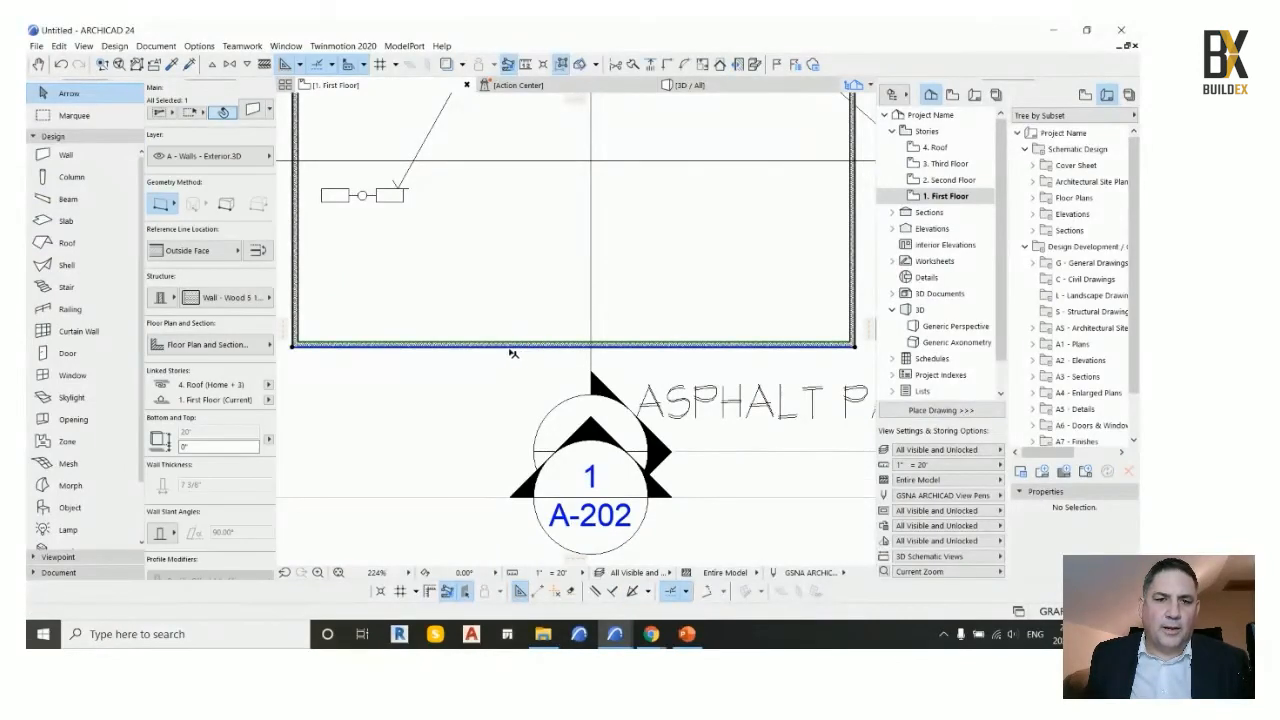
pyautogui.click(512, 353)
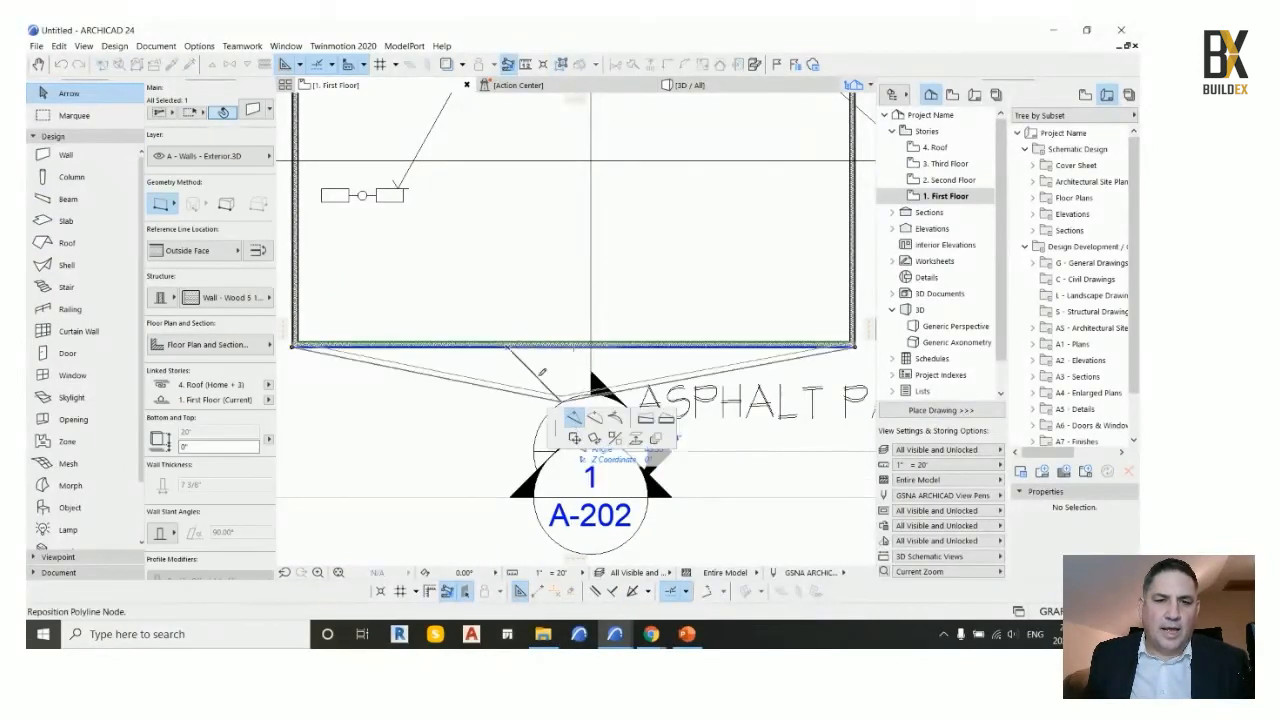
pyautogui.click(508, 346)
pyautogui.click(705, 347)
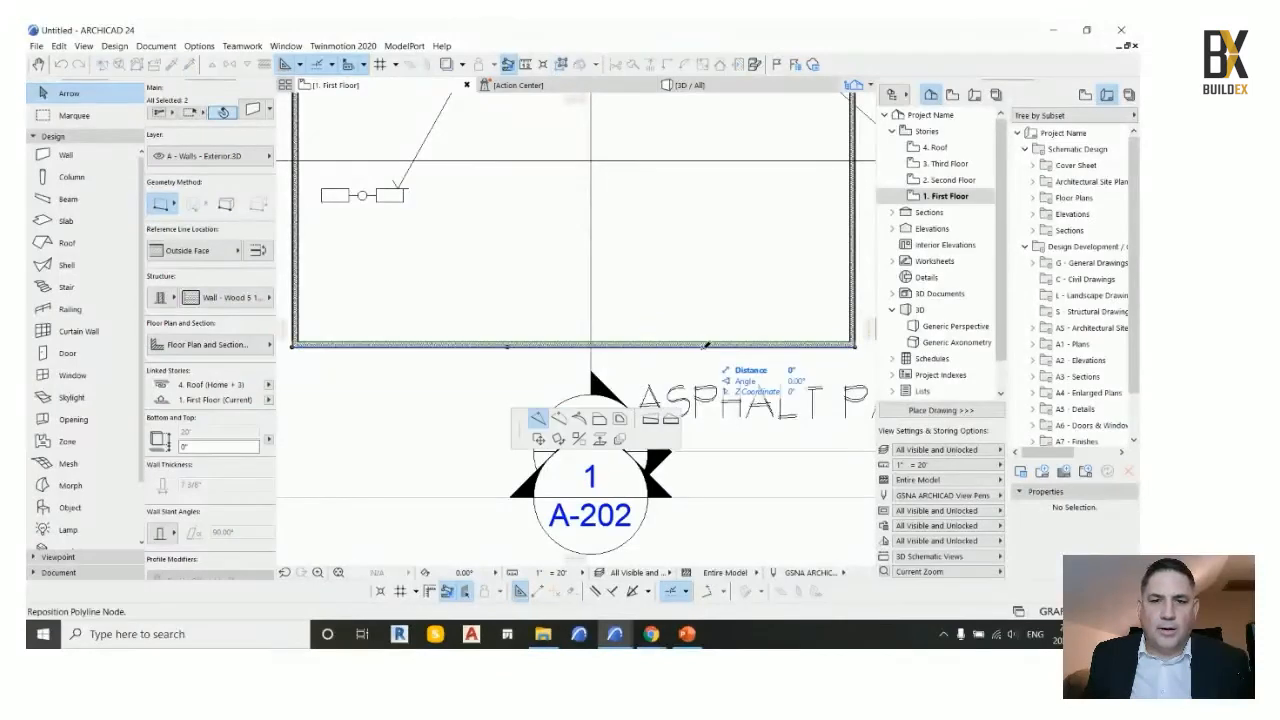
pyautogui.click(705, 347)
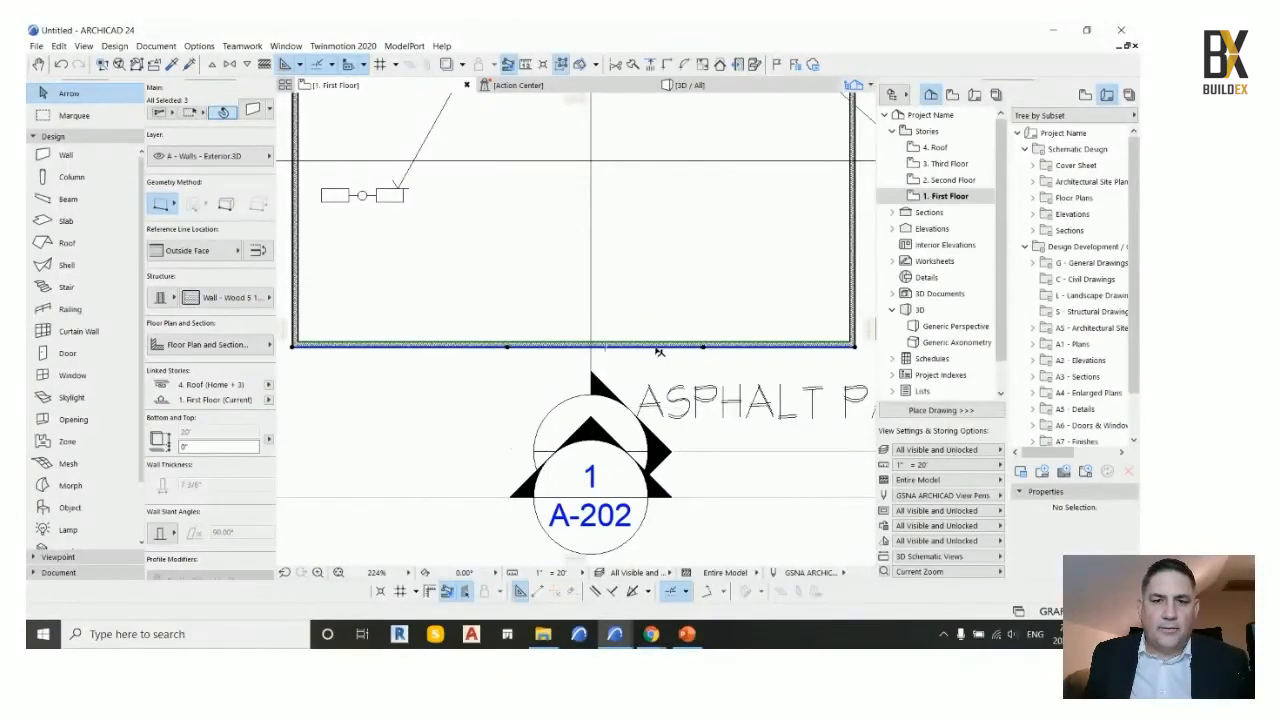
# Offset the middle segment of the lower wall outward to form a projecting rectangular bay
pyautogui.click(658, 348)
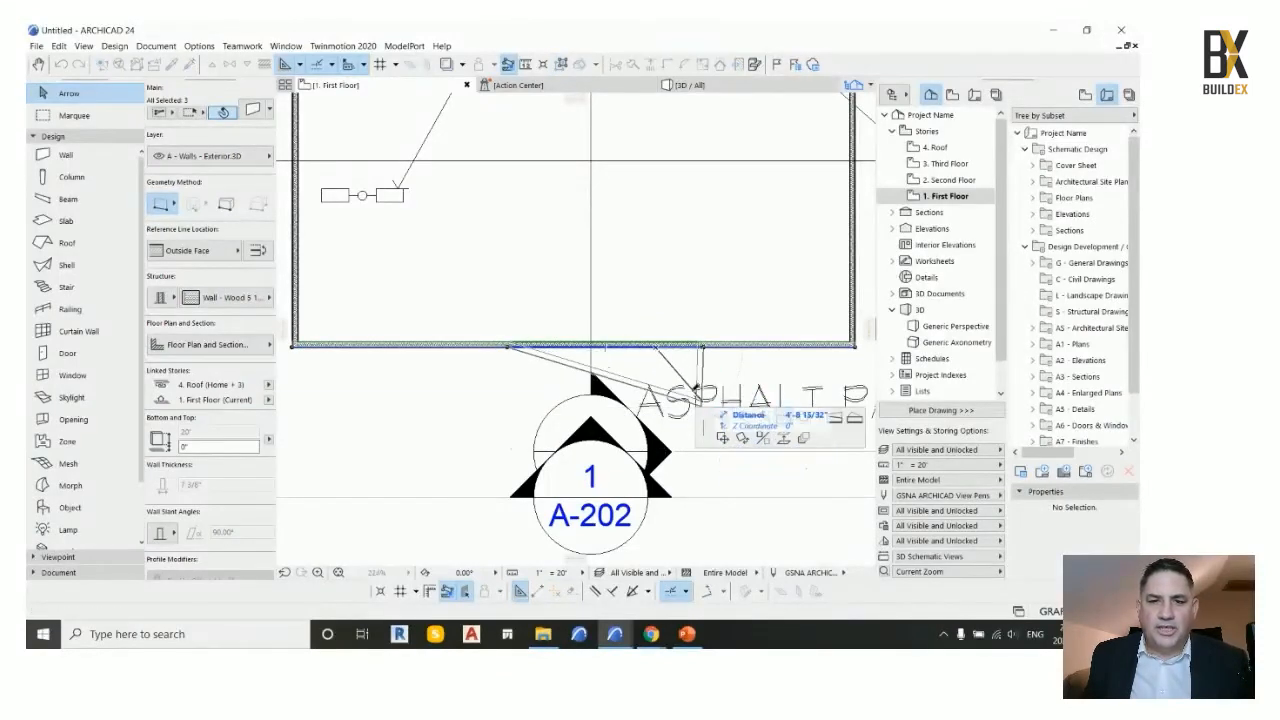
pyautogui.click(783, 418)
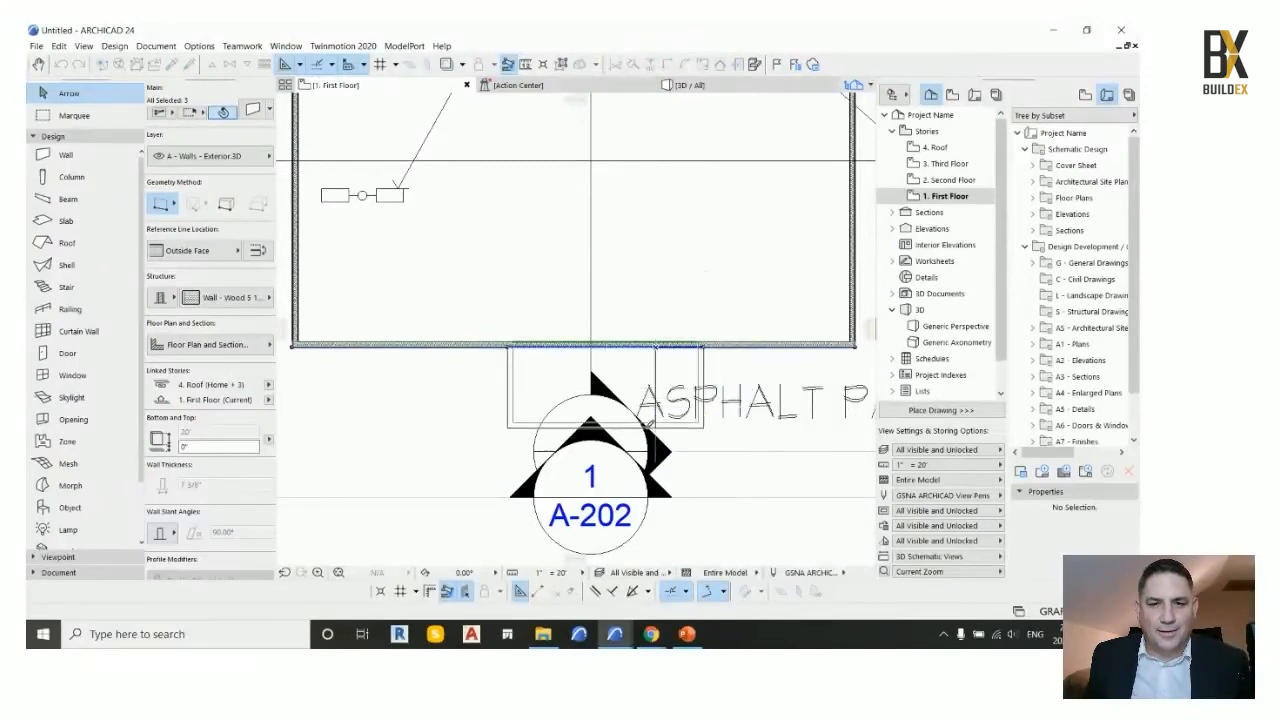
pyautogui.click(622, 404)
pyautogui.scroll(-4, 505, 338)
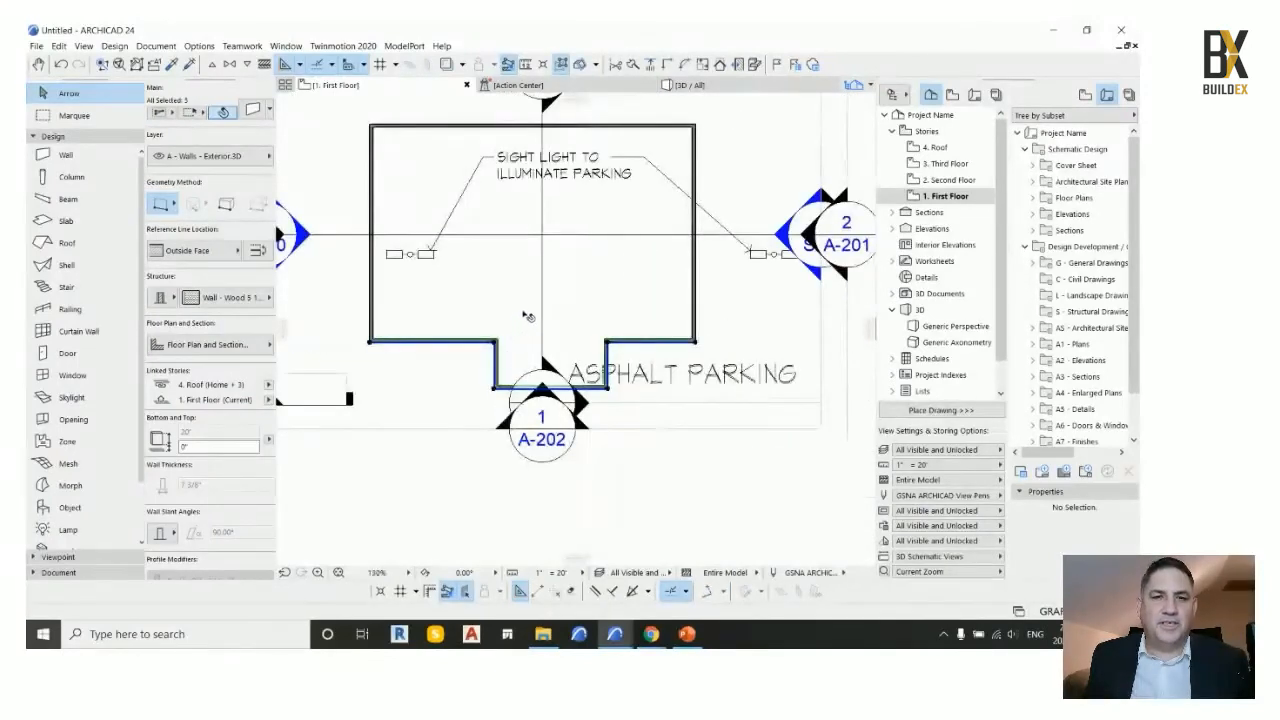
pyautogui.moveTo(523, 316); pyautogui.dragTo(504, 322, button='middle')
# In the 3D view, bend the new building's end wall beside the bay into an outward arc by setting its edge tangent
pyautogui.click(690, 85)
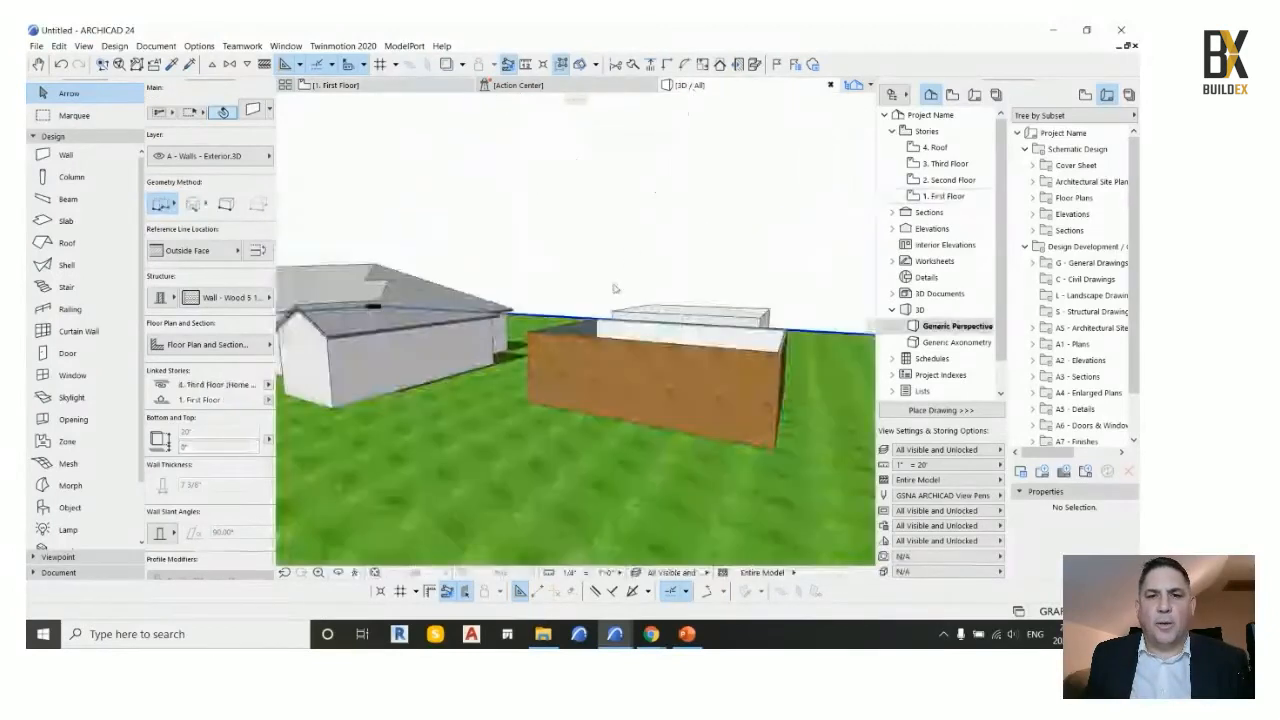
pyautogui.keyDown('shift'); pyautogui.moveTo(677, 420); pyautogui.dragTo(692, 413, button='middle'); pyautogui.keyUp('shift')
pyautogui.click(689, 407)
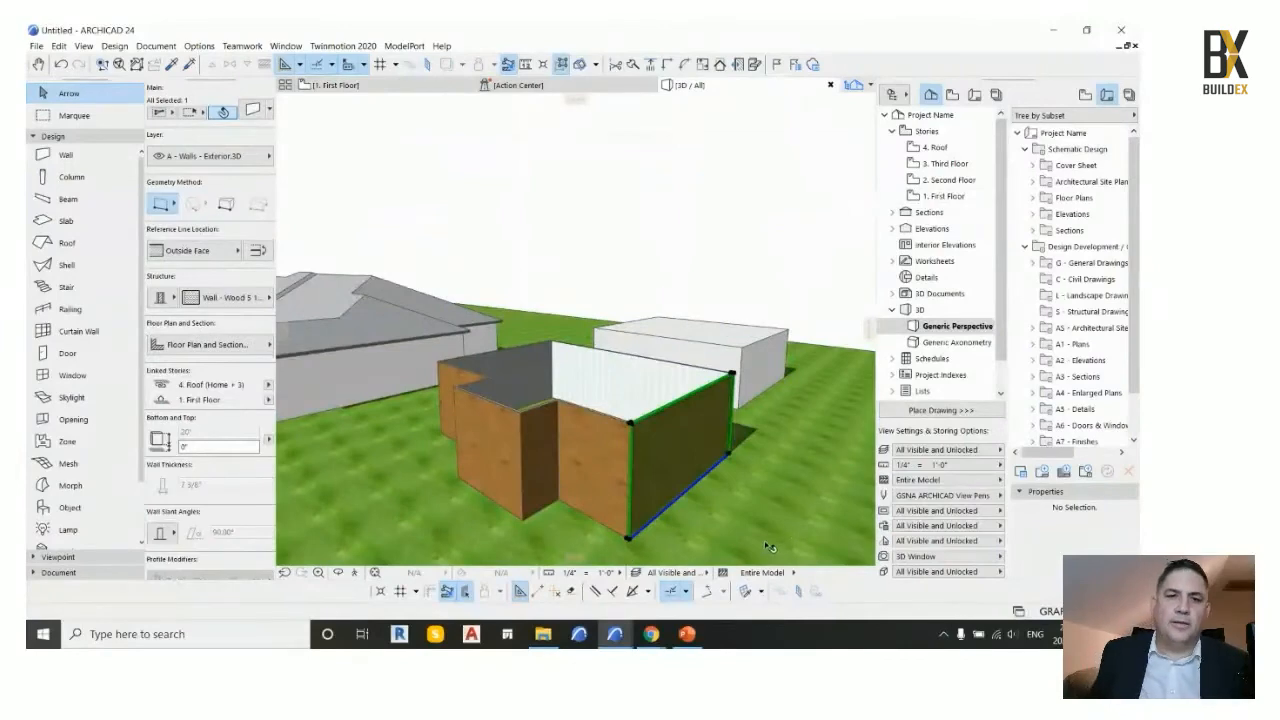
pyautogui.click(688, 492)
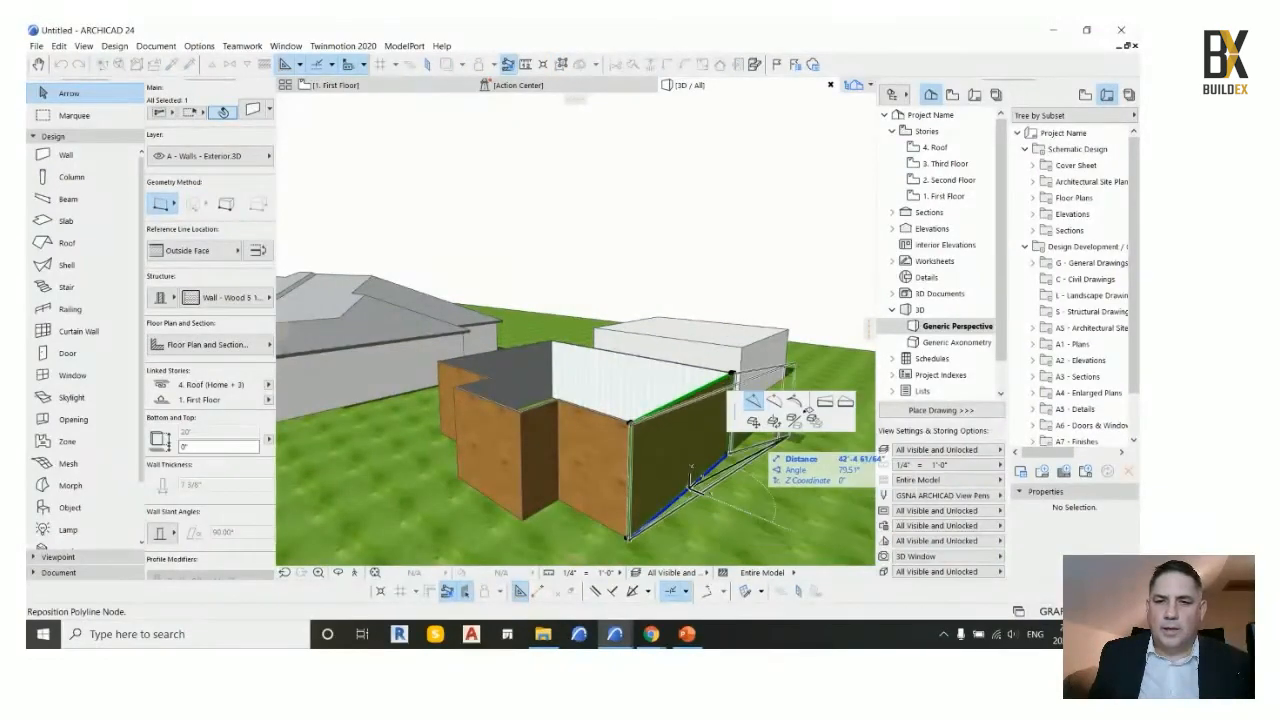
pyautogui.click(794, 401)
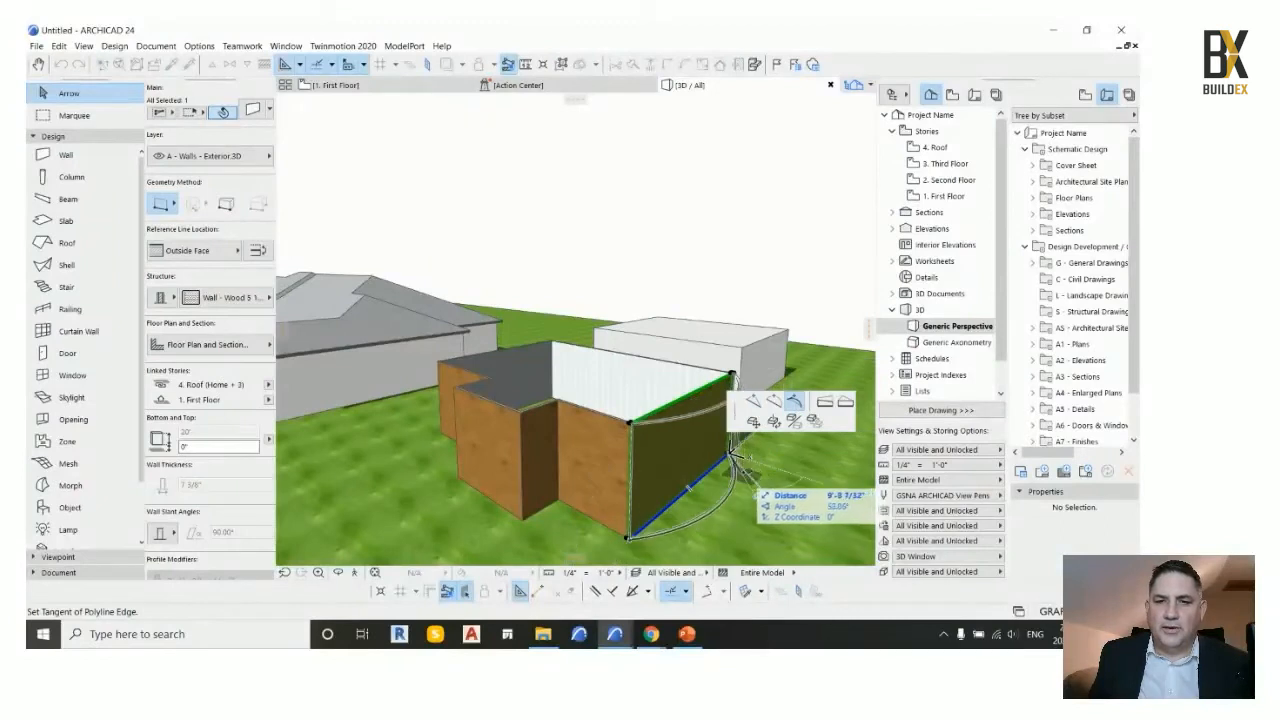
pyautogui.click(738, 456)
pyautogui.click(418, 450)
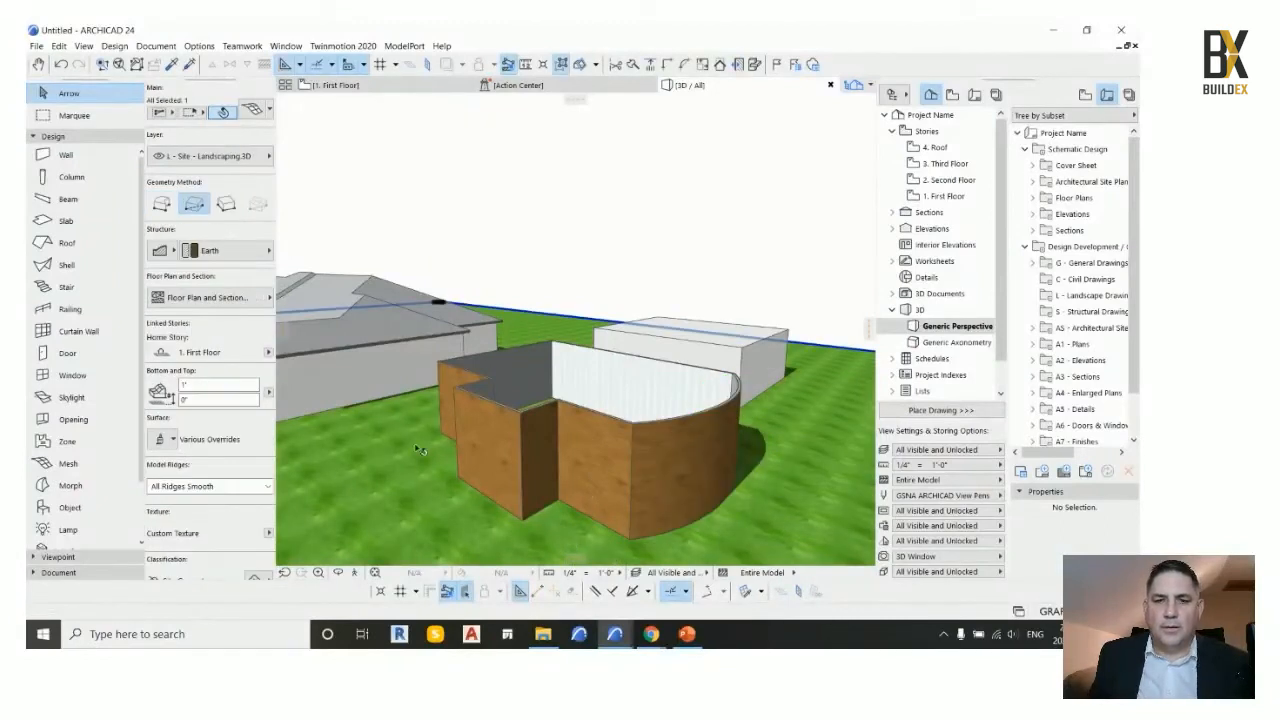
# Slant the front wall of the projecting bay outward to an angle of about 76.6°
pyautogui.click(490, 408)
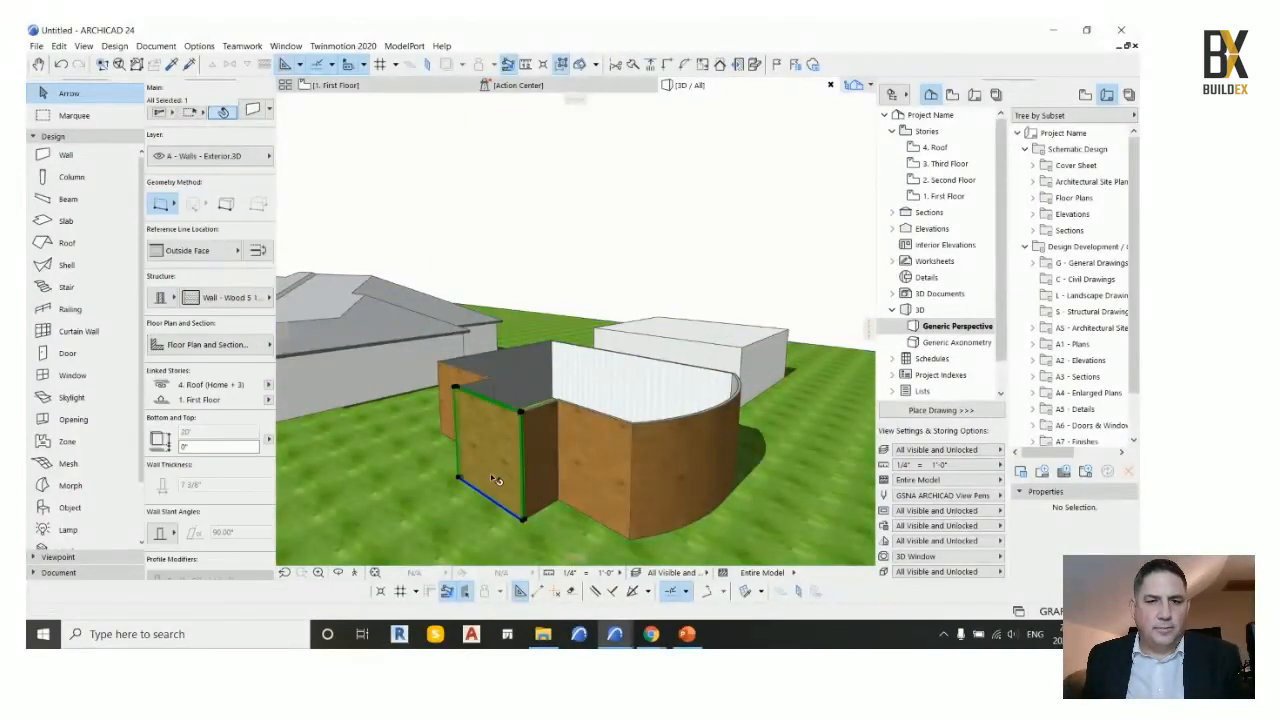
pyautogui.keyDown('shift'); pyautogui.moveTo(498, 479); pyautogui.dragTo(510, 440, button='middle'); pyautogui.keyUp('shift')
pyautogui.click(511, 421)
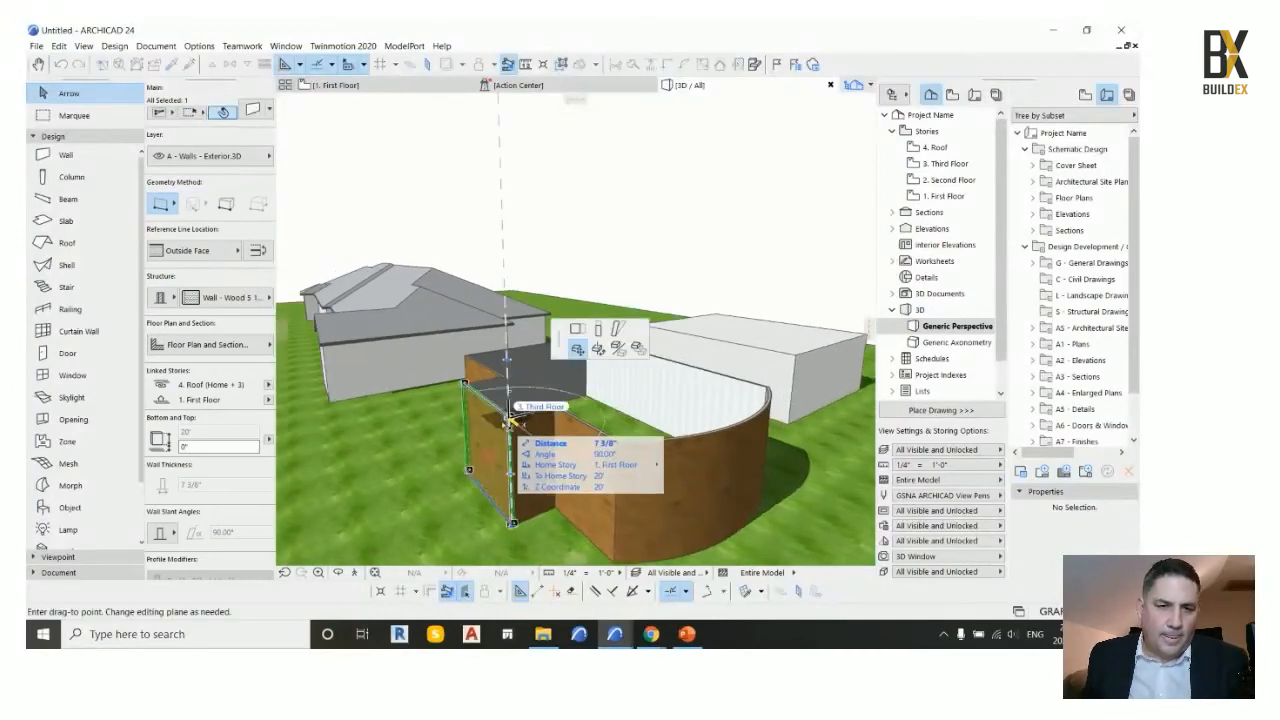
pyautogui.click(616, 332)
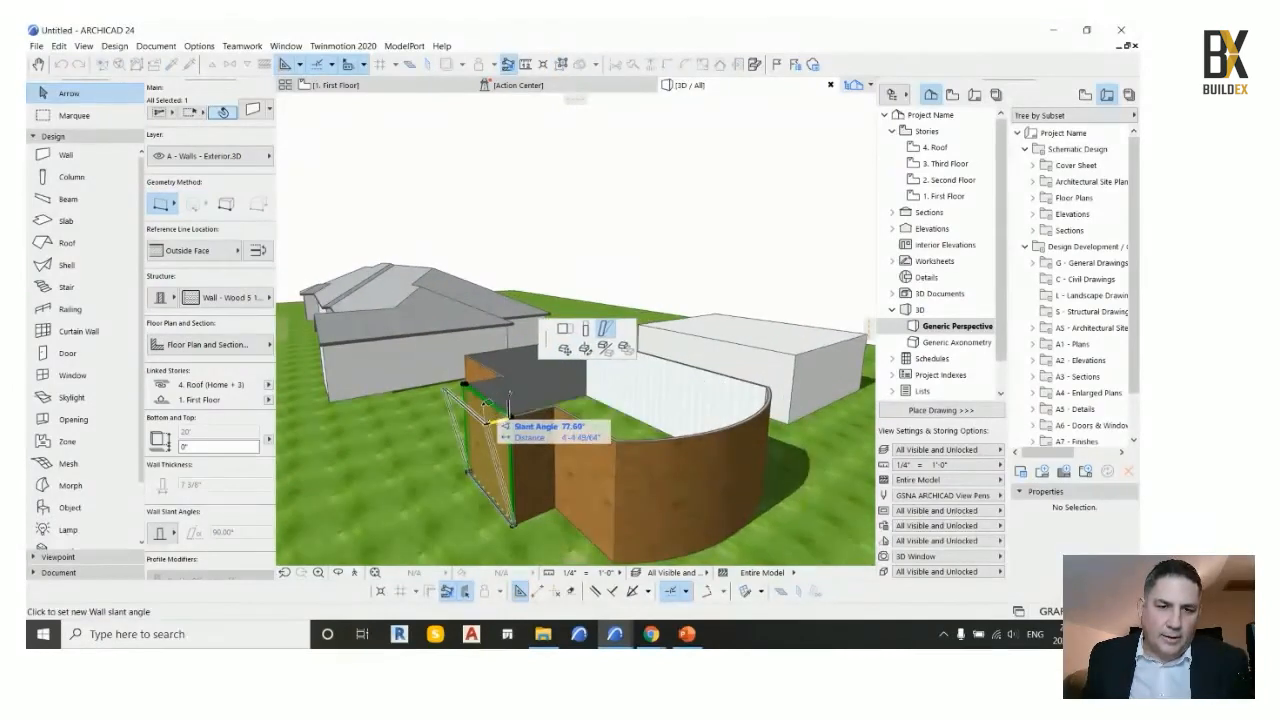
pyautogui.click(485, 422)
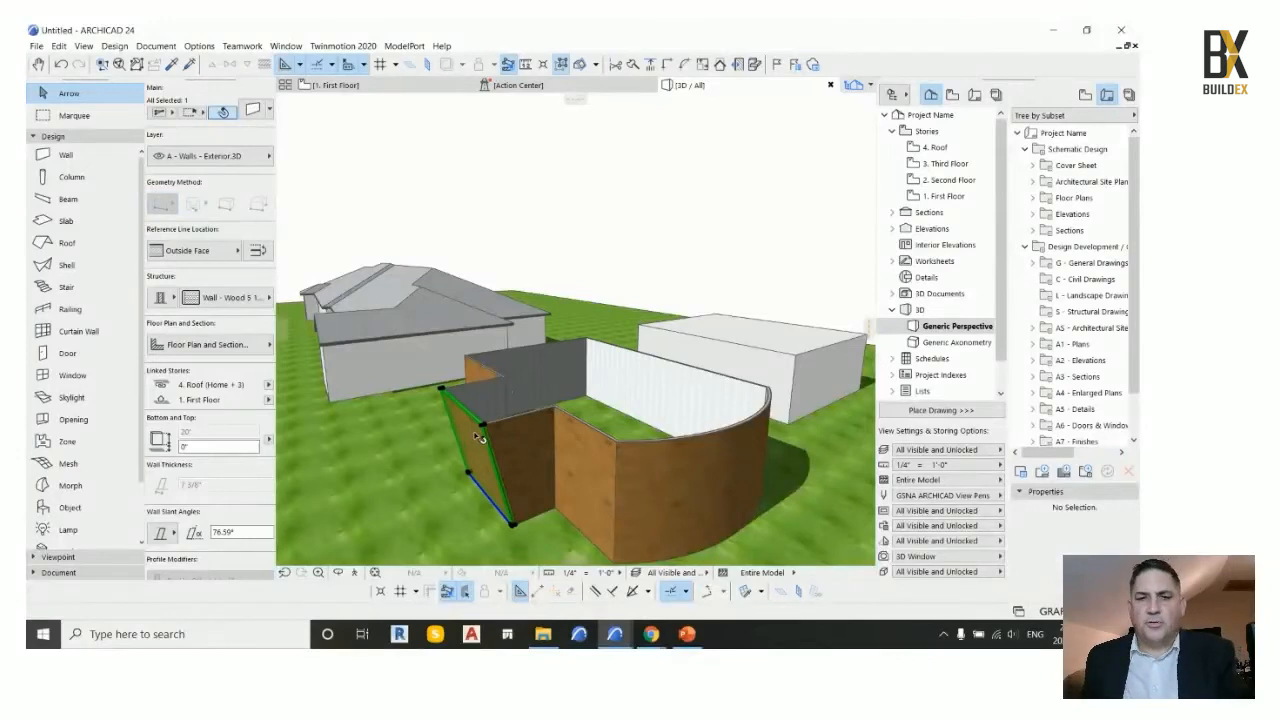
# Change the straight wall on the near side of the projecting bay to the Wood 5 1/2" stucco and gypsum W09 composite
pyautogui.press('Escape')
pyautogui.keyDown('shift'); pyautogui.moveTo(476, 436); pyautogui.dragTo(677, 484, button='middle'); pyautogui.keyUp('shift')
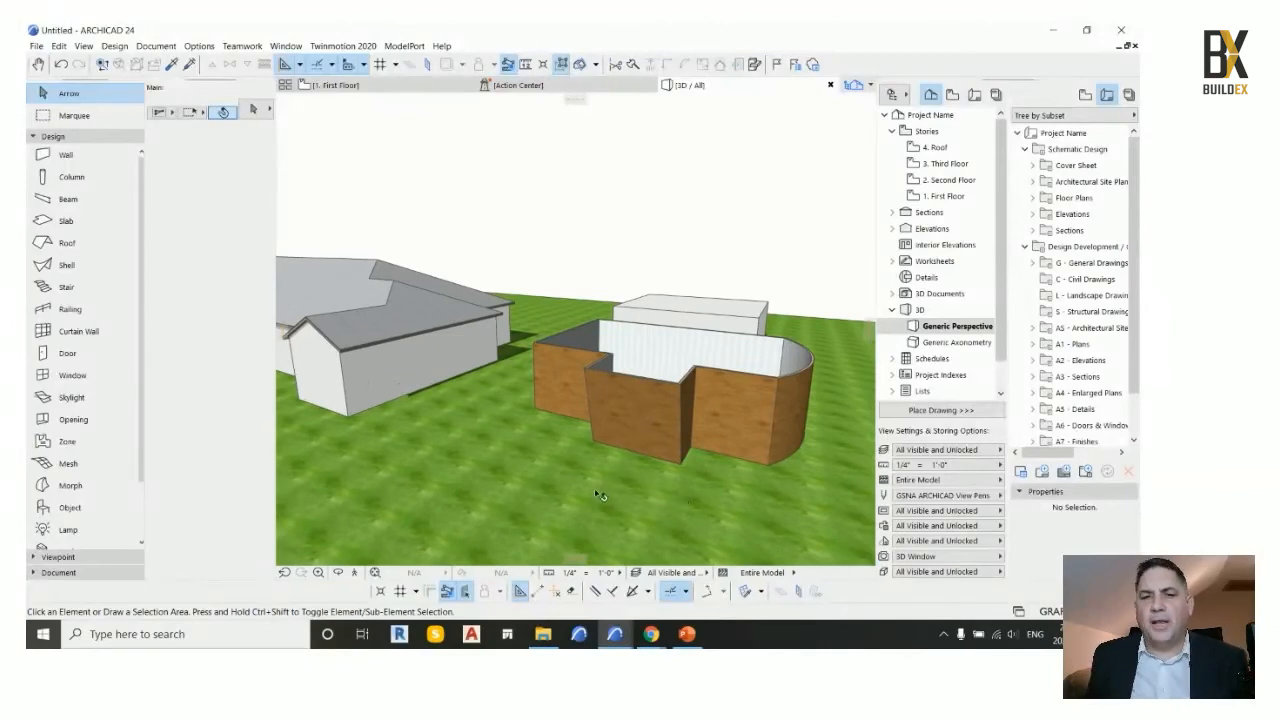
pyautogui.click(565, 376)
pyautogui.click(228, 298)
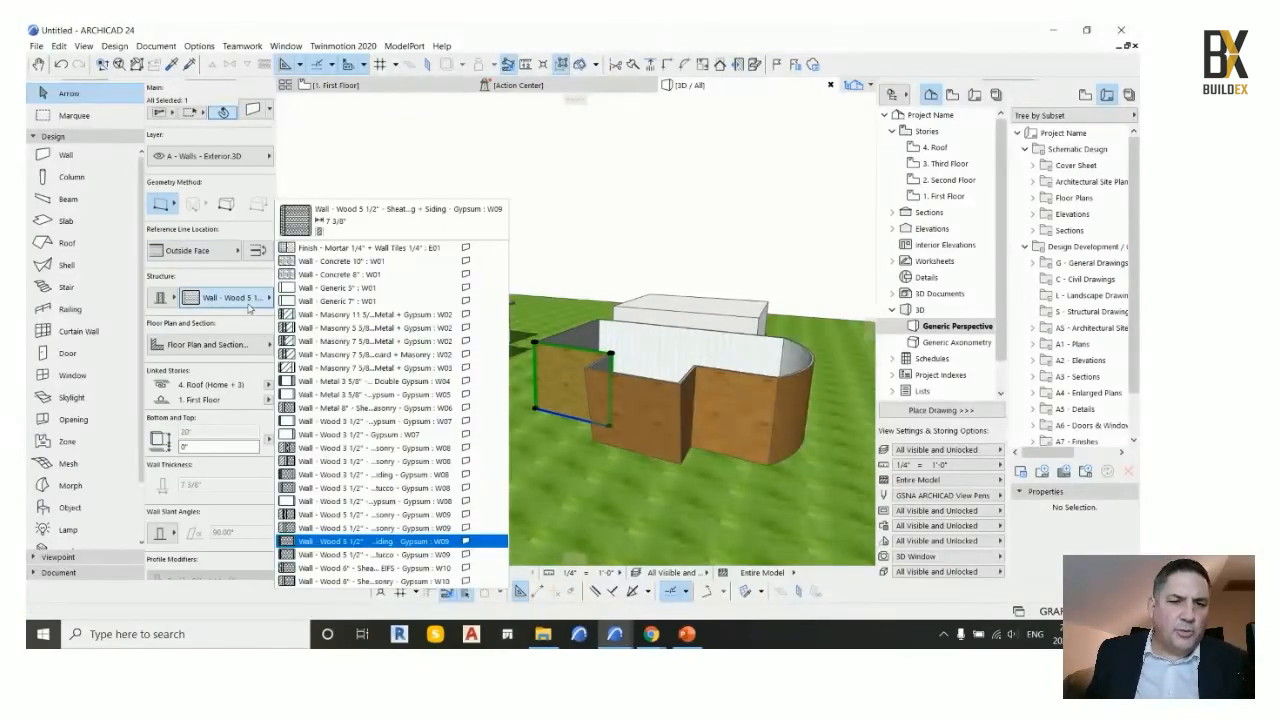
pyautogui.click(424, 546)
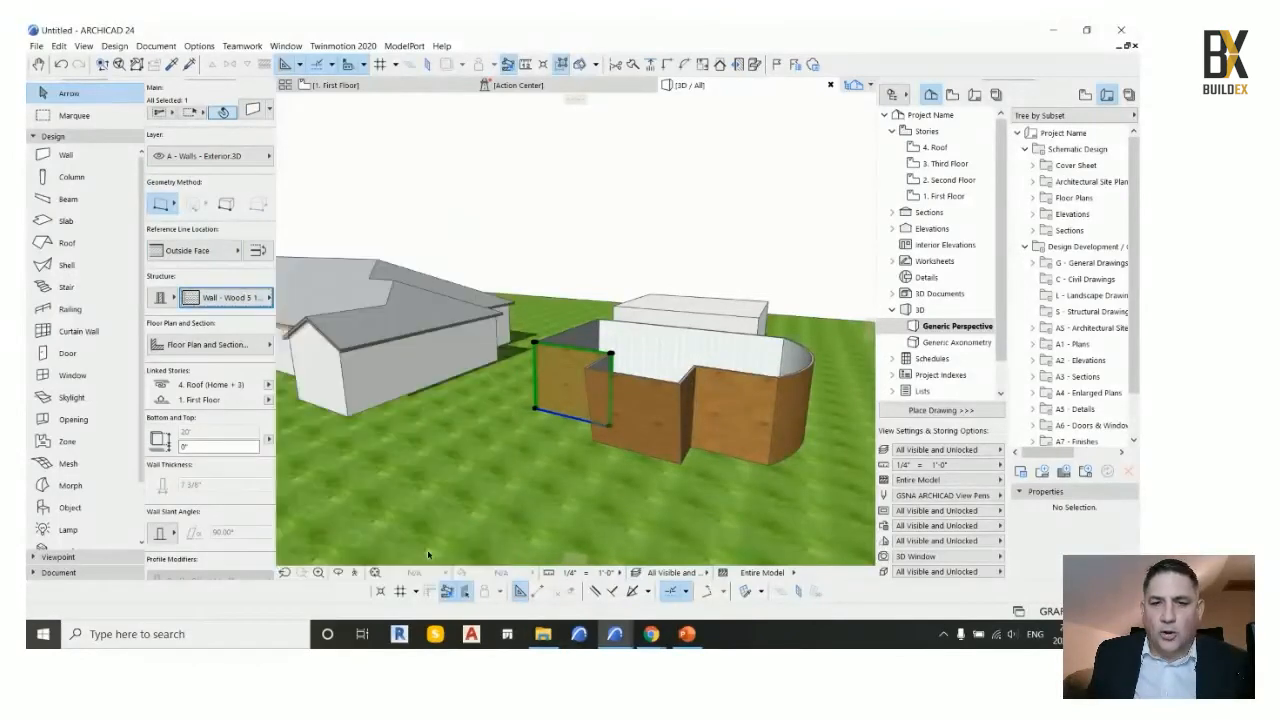
# Pick up the stucco wall's settings and transfer them to the new building's exterior wall on the other side of the bay
pyautogui.scroll(3, 587, 394)
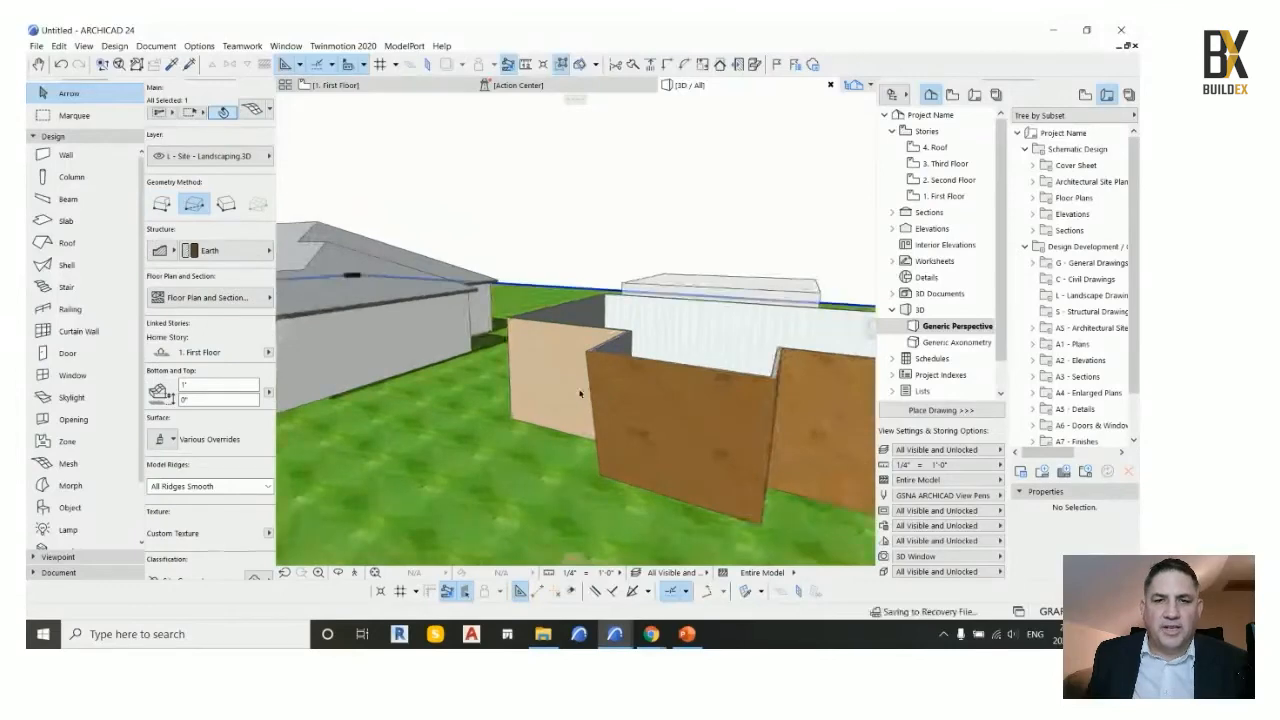
pyautogui.moveTo(580, 468)
pyautogui.keyDown('shift'); pyautogui.mouseDown(button='middle')
pyautogui.moveTo(600, 510)
pyautogui.moveTo(610, 450)
pyautogui.moveTo(585, 495)
pyautogui.moveTo(564, 474)
pyautogui.moveTo(590, 474)
pyautogui.mouseUp(button='middle'); pyautogui.keyUp('shift')
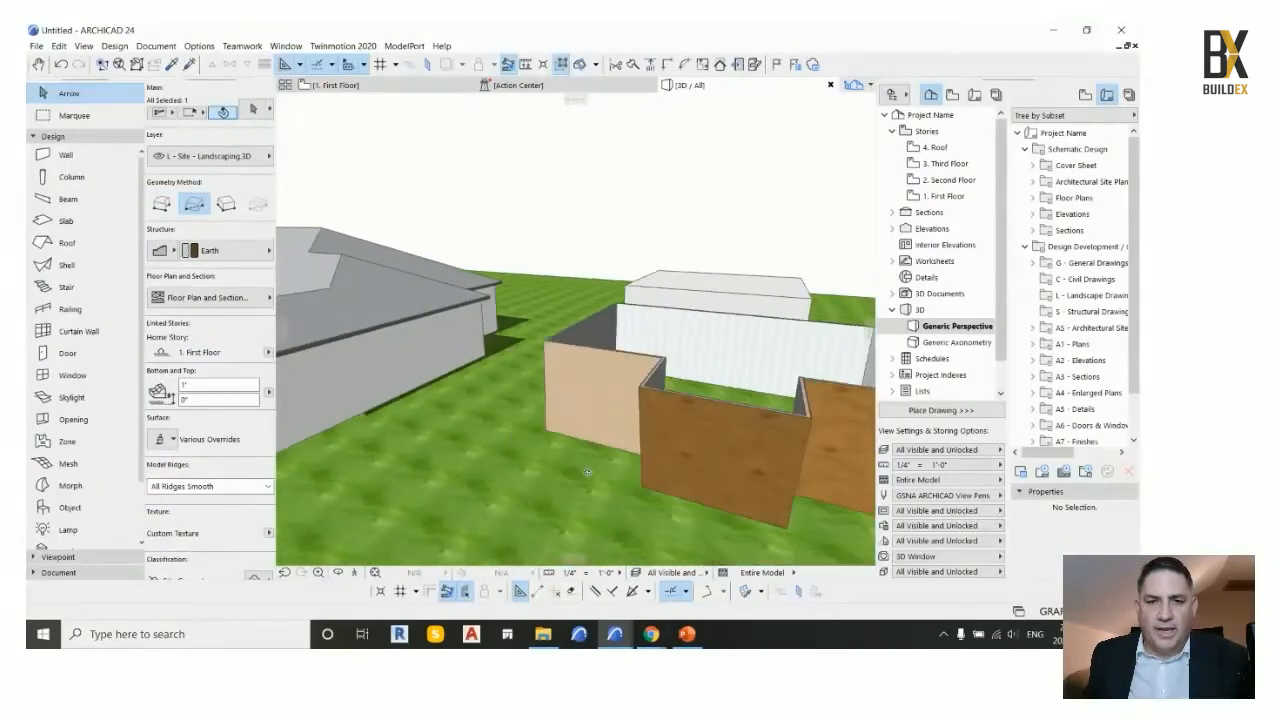
pyautogui.click(611, 395)
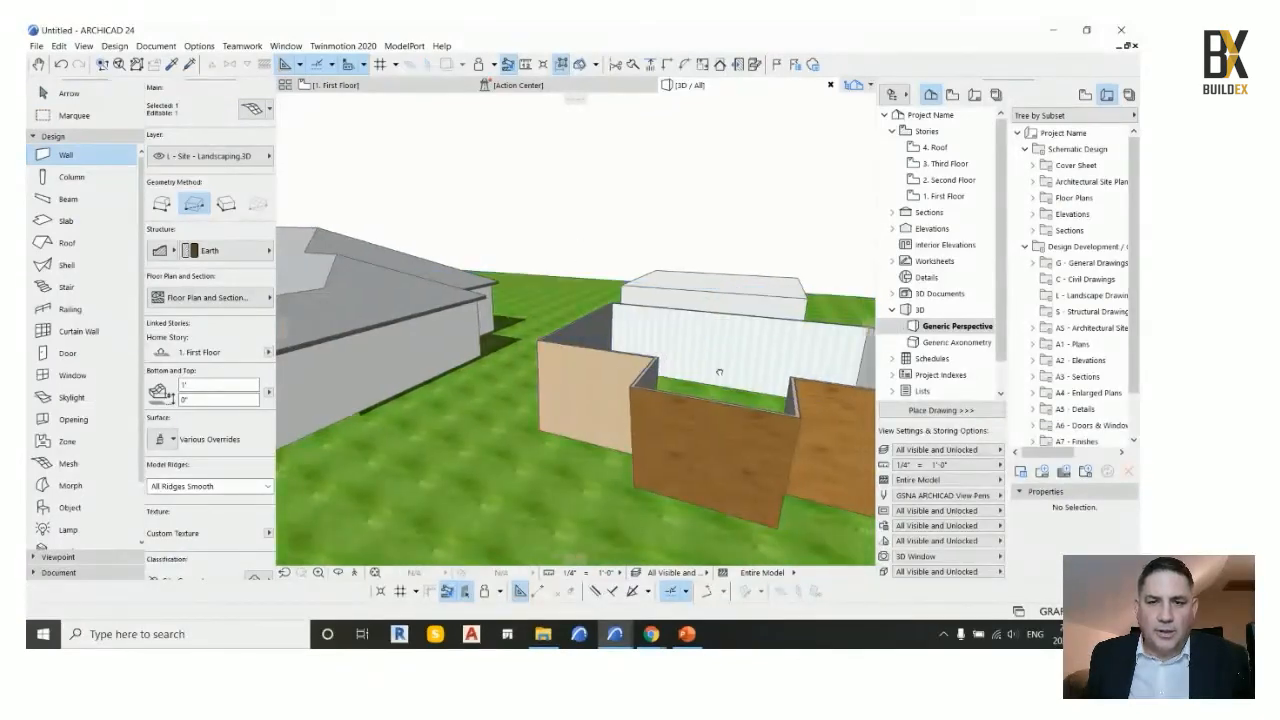
pyautogui.keyDown('shift'); pyautogui.moveTo(717, 326); pyautogui.dragTo(628, 409, button='middle'); pyautogui.keyUp('shift')
pyautogui.keyDown('ctrl'); pyautogui.keyDown('alt'); pyautogui.click(533, 392); pyautogui.keyUp('alt'); pyautogui.keyUp('ctrl')
pyautogui.press('Escape')
# Try the Wood 5 1/2" masonry and gypsum W09 composite on the three walls of the projecting bay
pyautogui.keyDown('shift'); pyautogui.moveTo(519, 459); pyautogui.dragTo(570, 457, button='middle'); pyautogui.keyUp('shift')
pyautogui.click(642, 397)
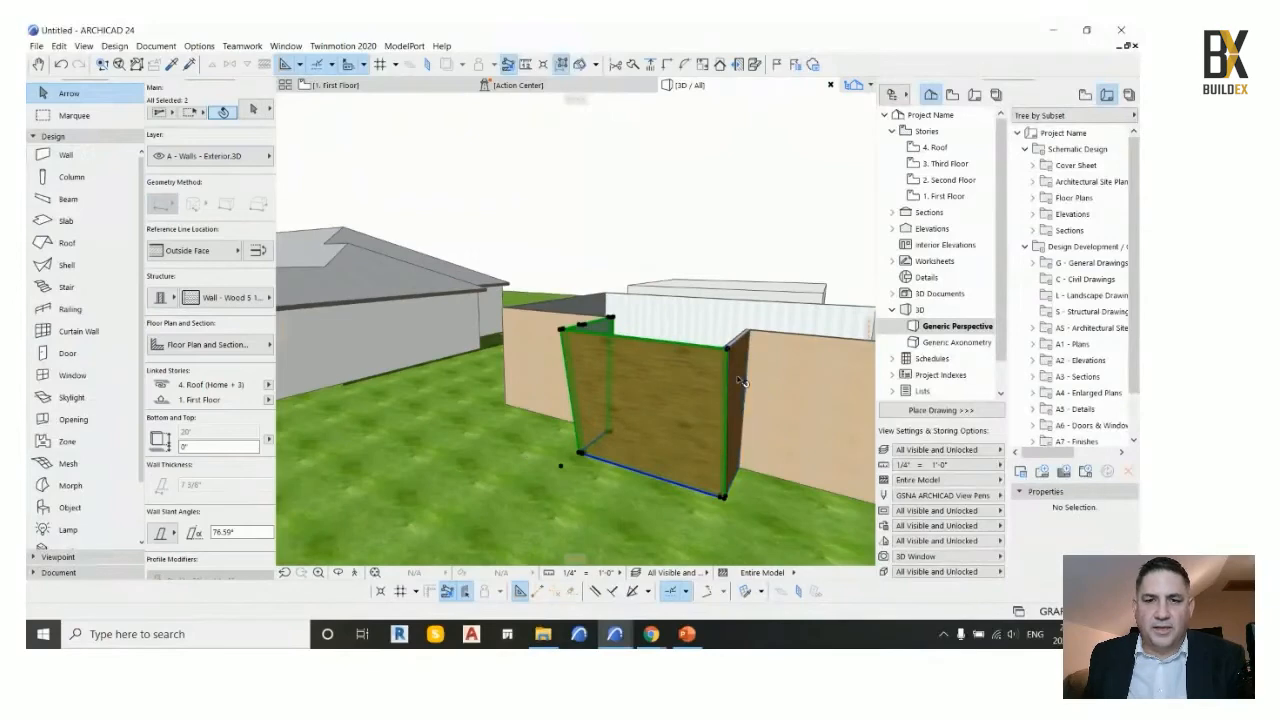
pyautogui.keyDown('shift'); pyautogui.click(742, 388); pyautogui.keyUp('shift')
pyautogui.click(223, 304)
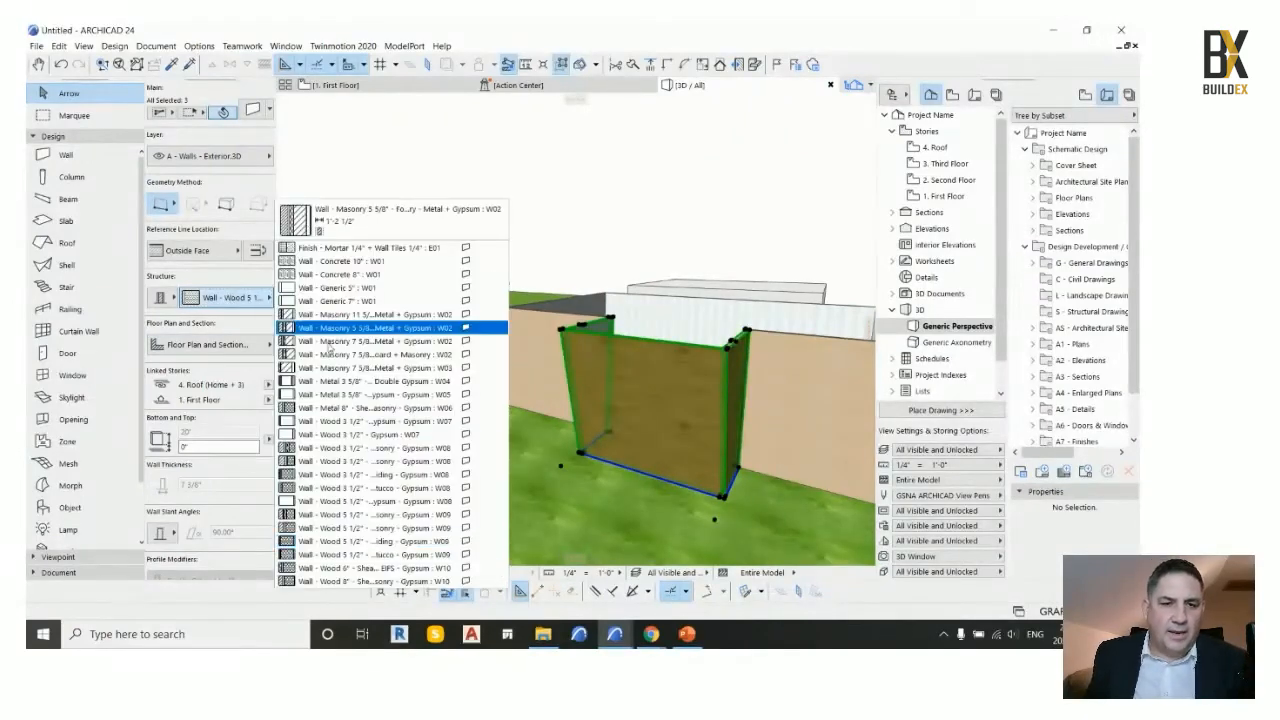
pyautogui.click(440, 517)
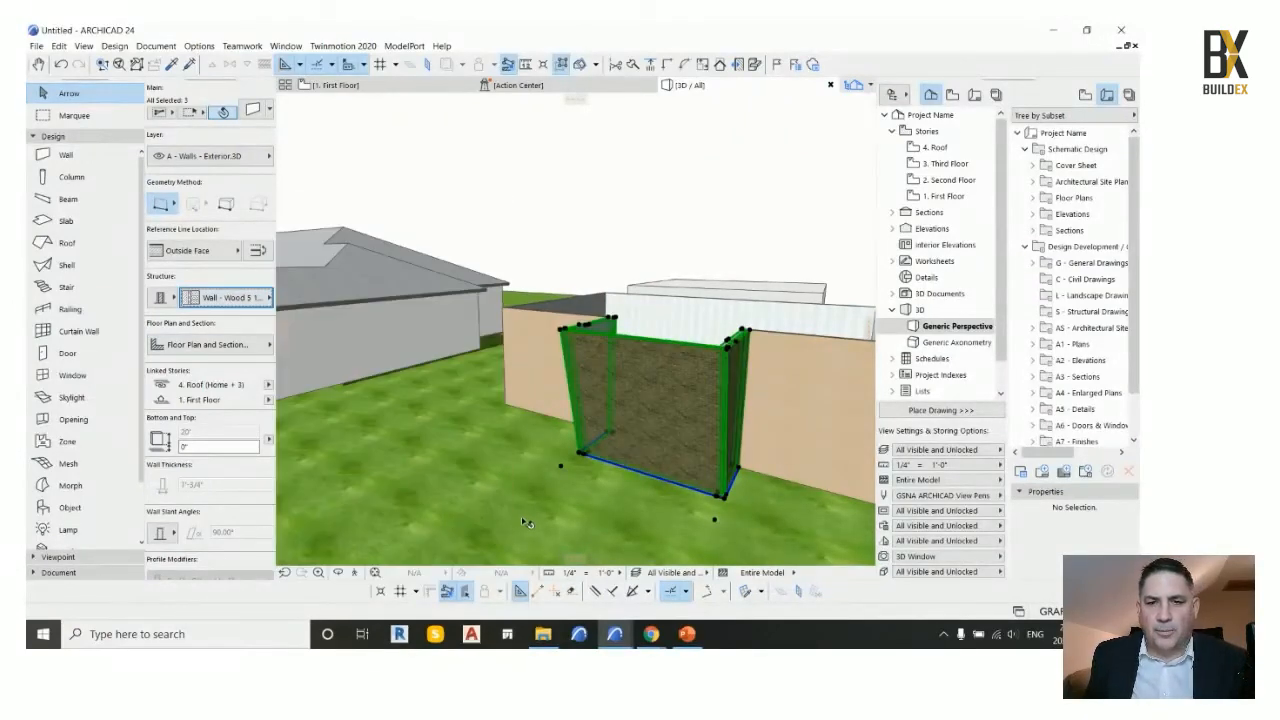
pyautogui.click(584, 534)
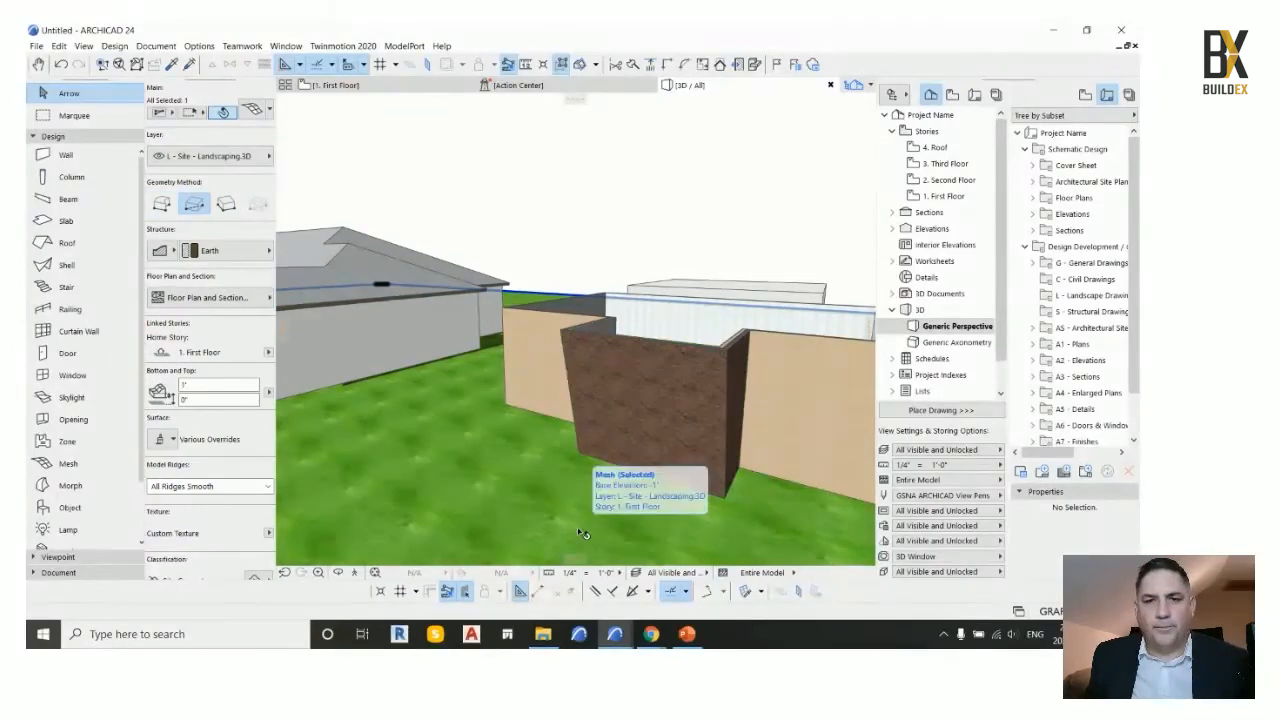
# Create a slab from the new building's wall outline using the Roof - Steel Deck 2" + Waterproofing : R02 composite
pyautogui.keyDown('shift'); pyautogui.moveTo(520, 498); pyautogui.dragTo(466, 491, button='middle'); pyautogui.keyUp('shift')
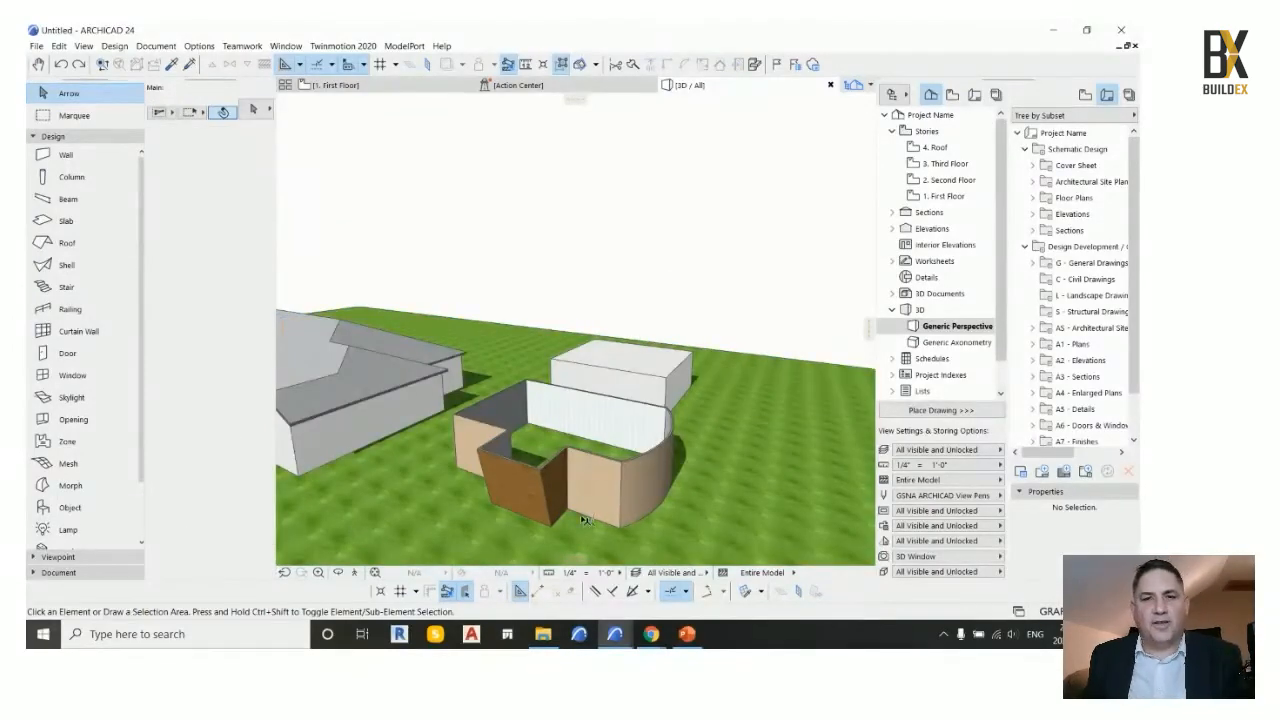
pyautogui.moveTo(586, 518)
pyautogui.keyDown('shift'); pyautogui.mouseDown(button='middle')
pyautogui.moveTo(566, 492)
pyautogui.moveTo(576, 498)
pyautogui.mouseUp(button='middle'); pyautogui.keyUp('shift')
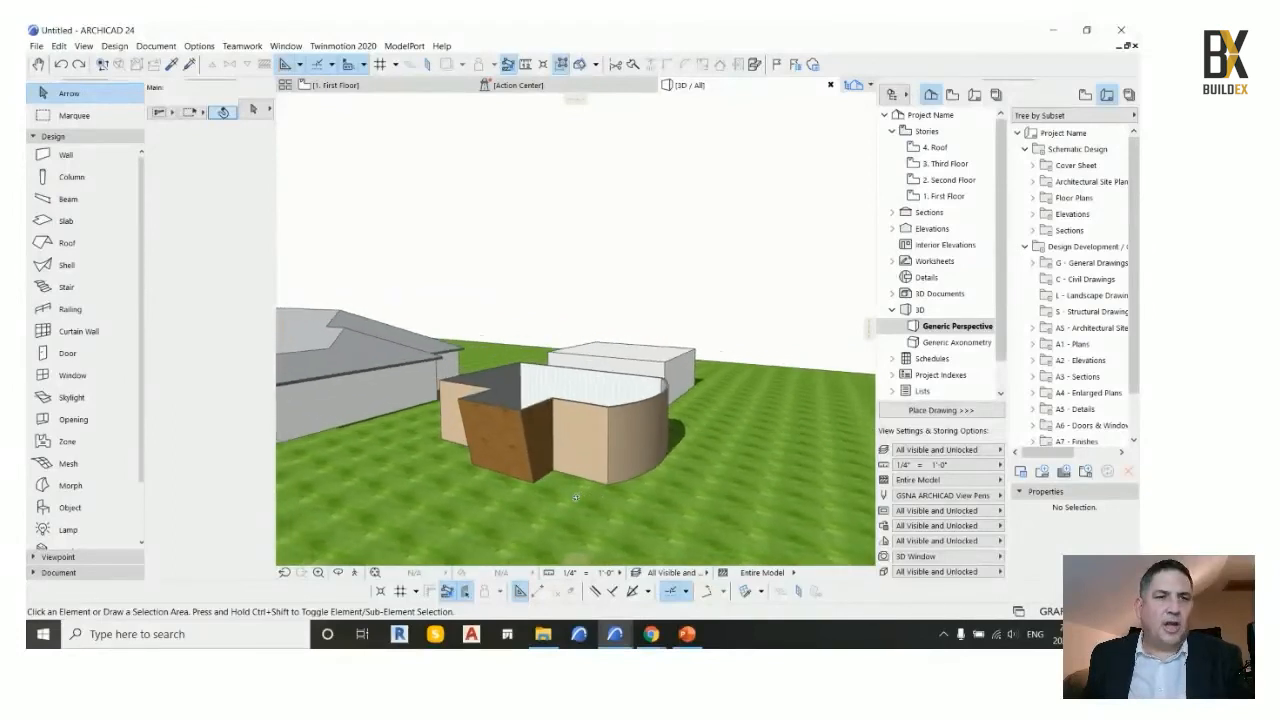
pyautogui.click(62, 224)
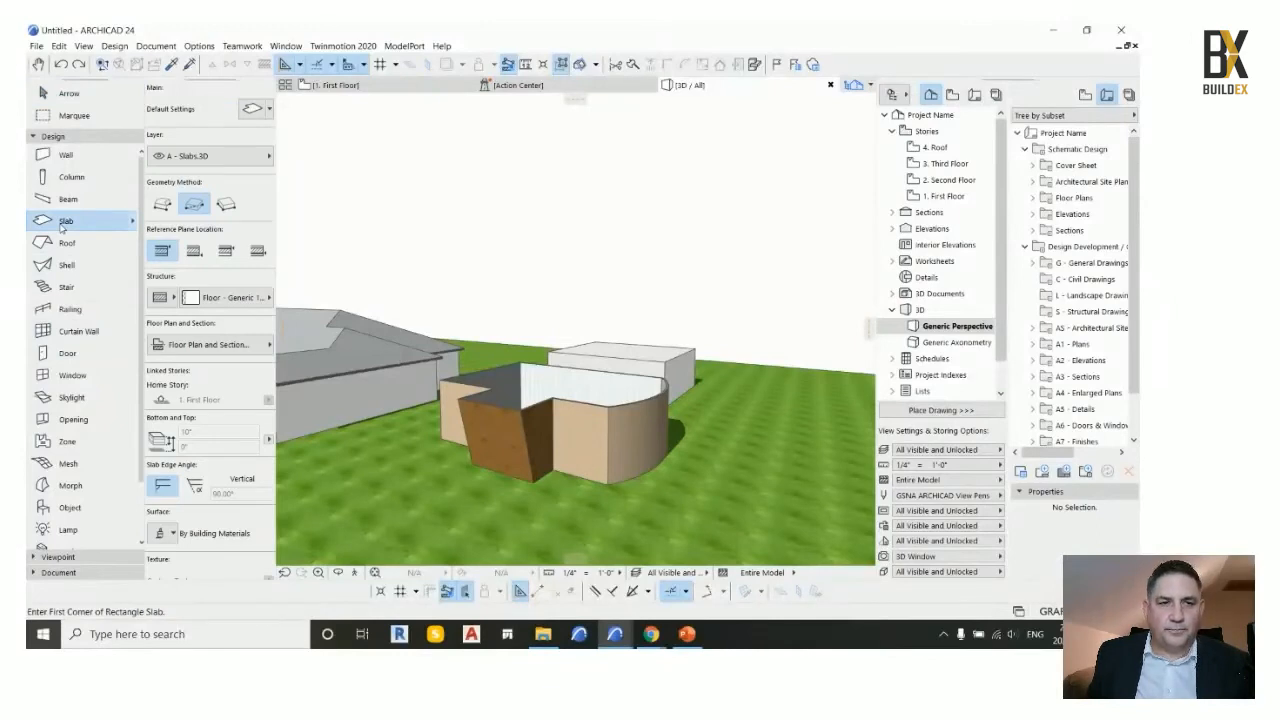
pyautogui.click(228, 297)
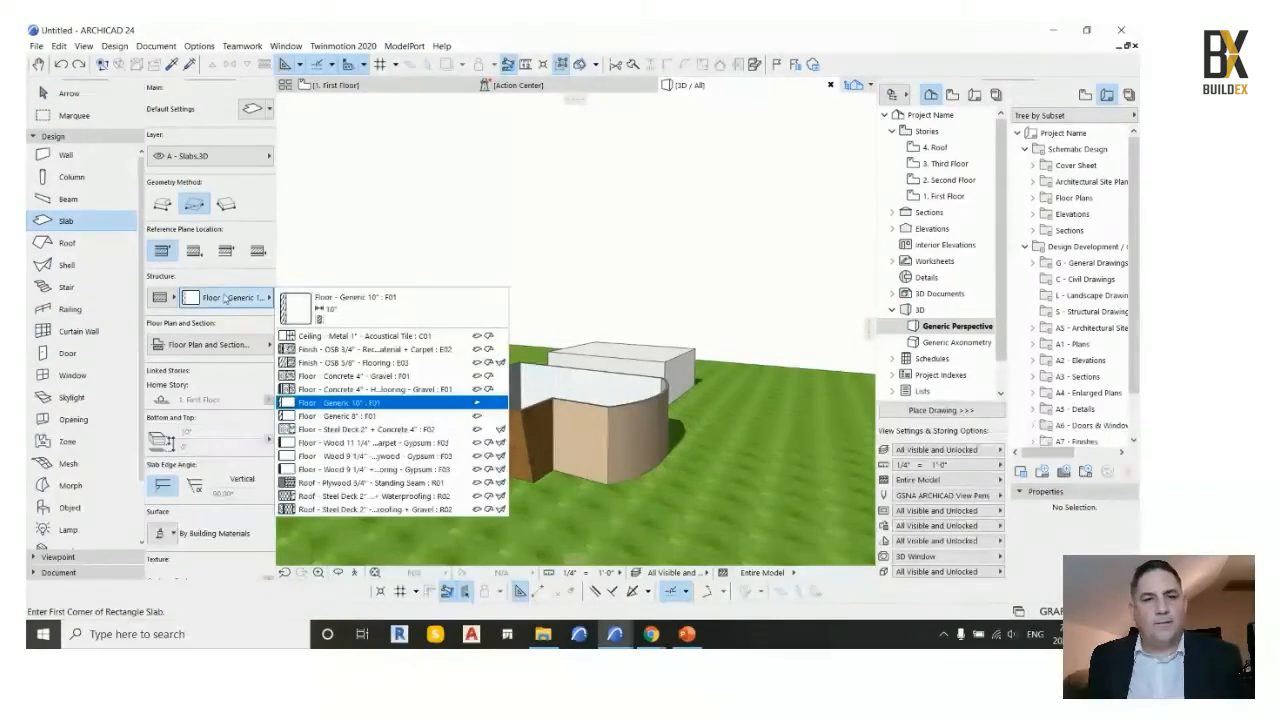
pyautogui.click(385, 497)
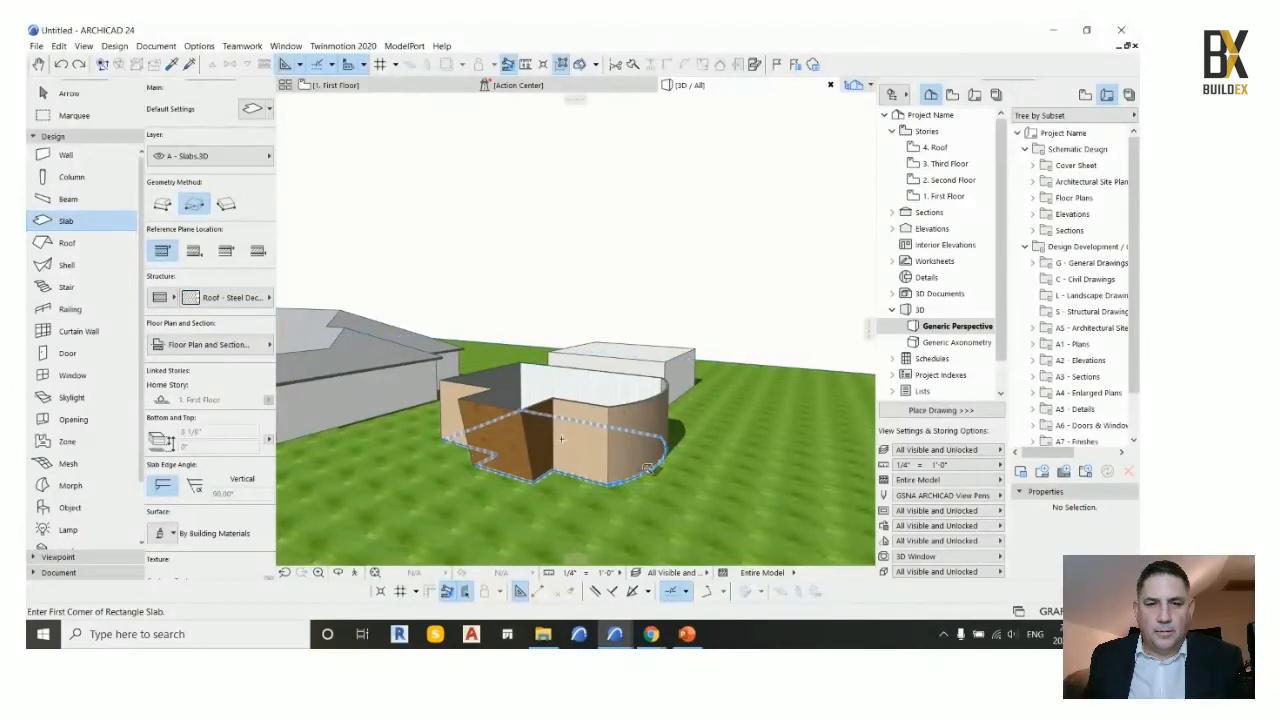
pyautogui.keyDown('shift'); pyautogui.moveTo(645, 470); pyautogui.dragTo(531, 502, button='middle'); pyautogui.keyUp('shift')
pyautogui.press('Escape')
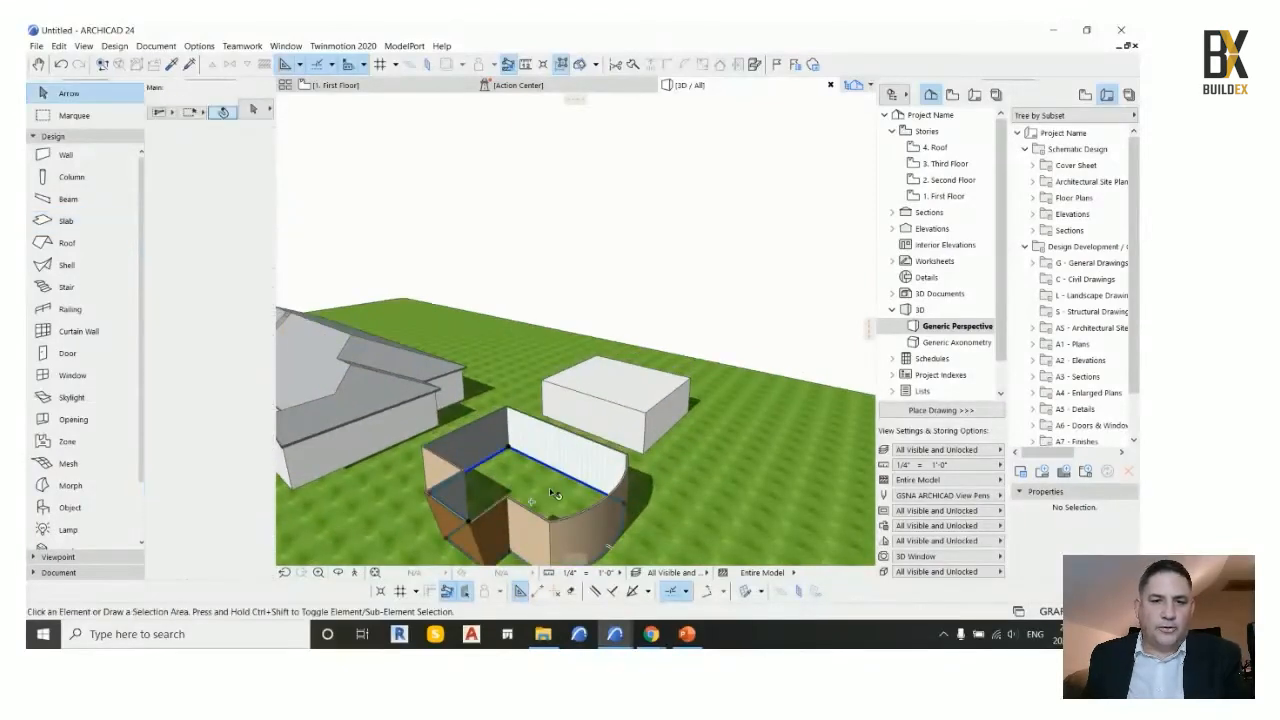
# Raise the slab about 18'-5" towards the top of the walls and offset its bay edge outward to the slanted front wall
pyautogui.moveTo(559, 487); pyautogui.dragTo(562, 438)
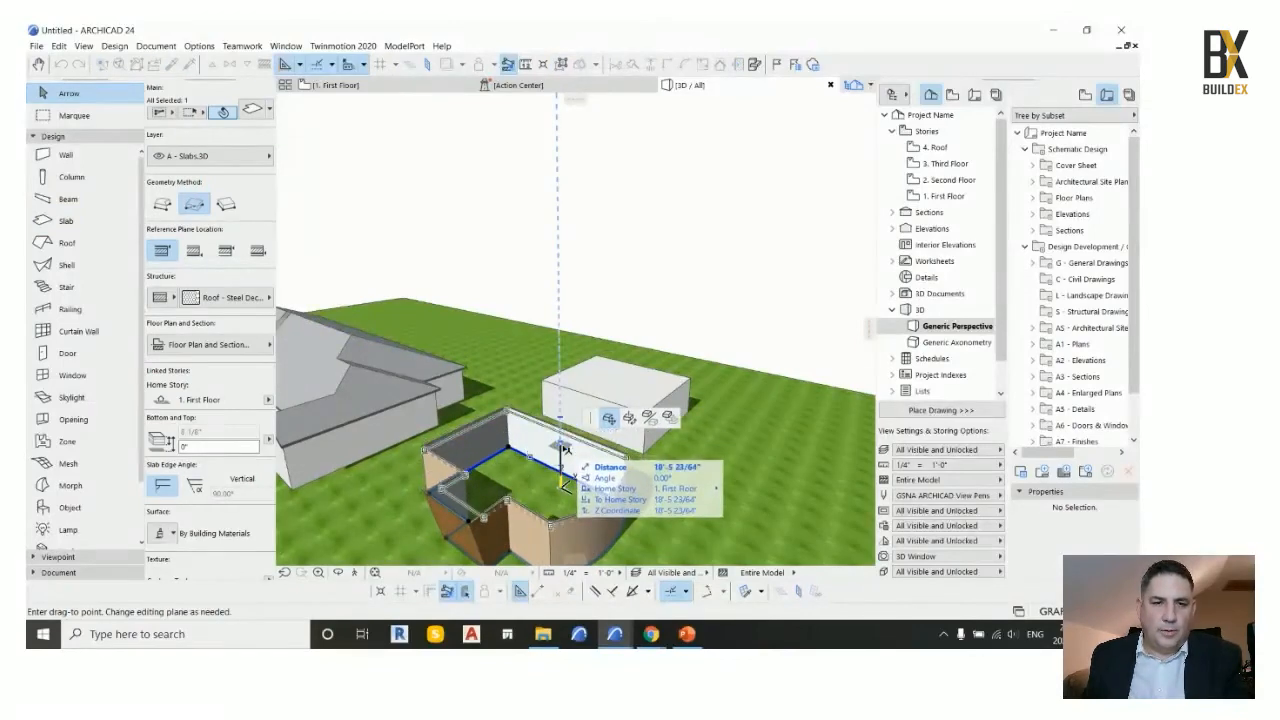
pyautogui.click(564, 448)
pyautogui.keyDown('shift'); pyautogui.moveTo(524, 503); pyautogui.dragTo(437, 502, button='middle'); pyautogui.keyUp('shift')
pyautogui.scroll(3, 483, 453)
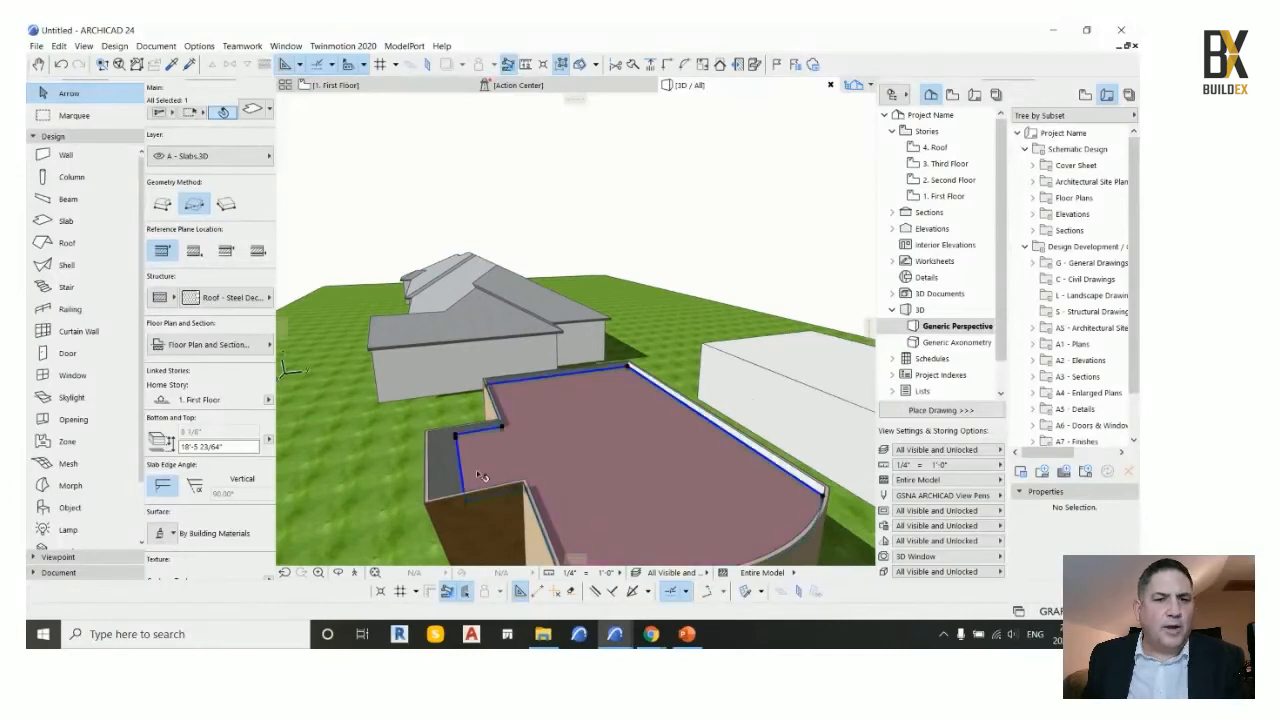
pyautogui.click(461, 465)
pyautogui.click(547, 379)
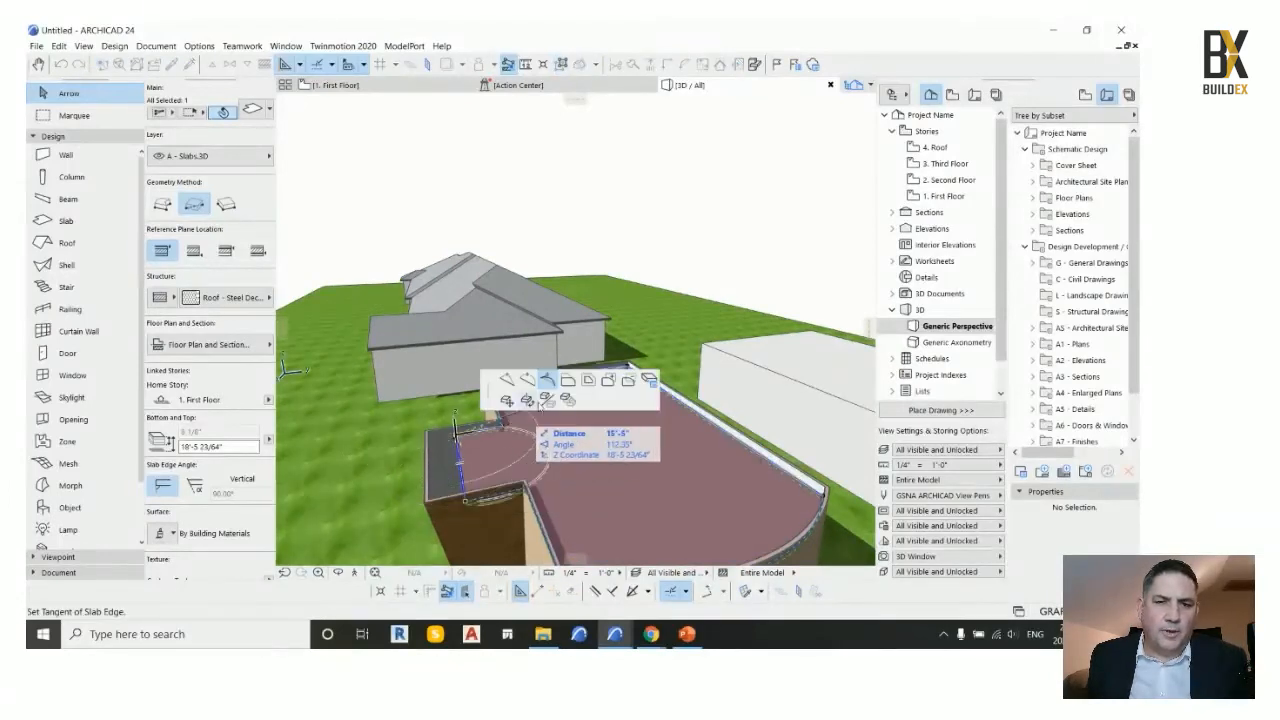
pyautogui.click(569, 381)
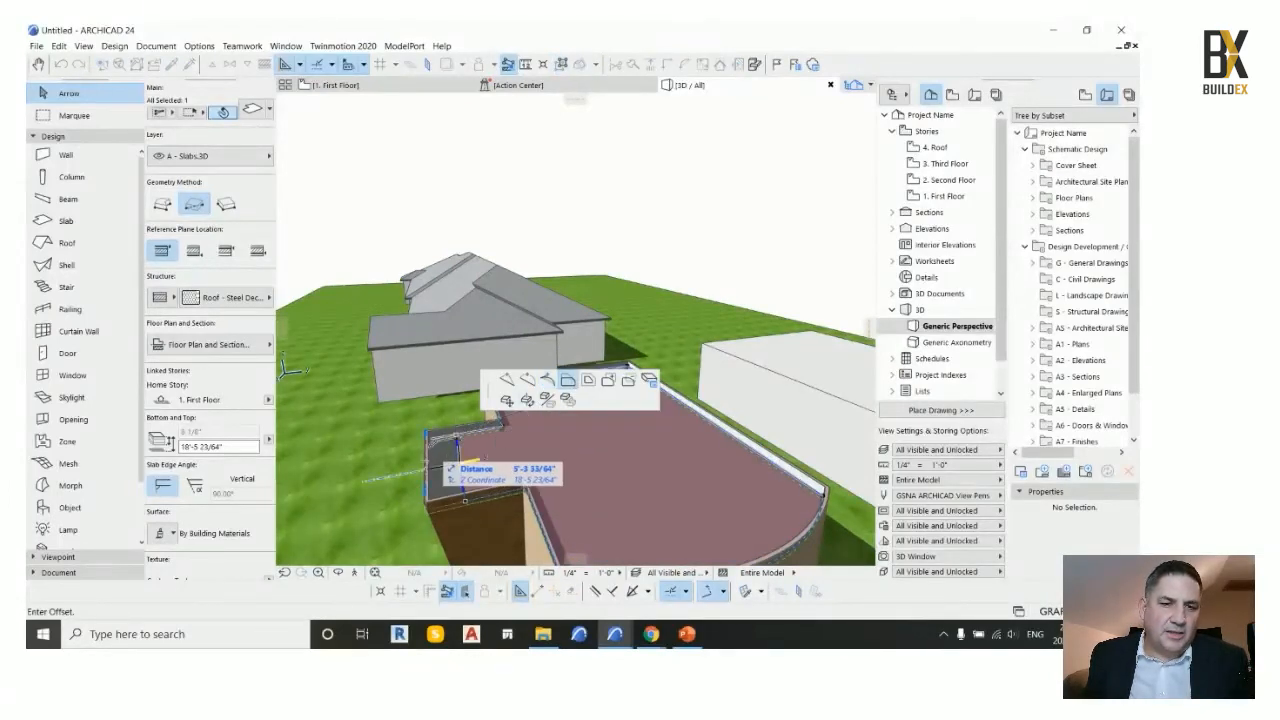
pyautogui.click(428, 467)
pyautogui.scroll(-3, 525, 440)
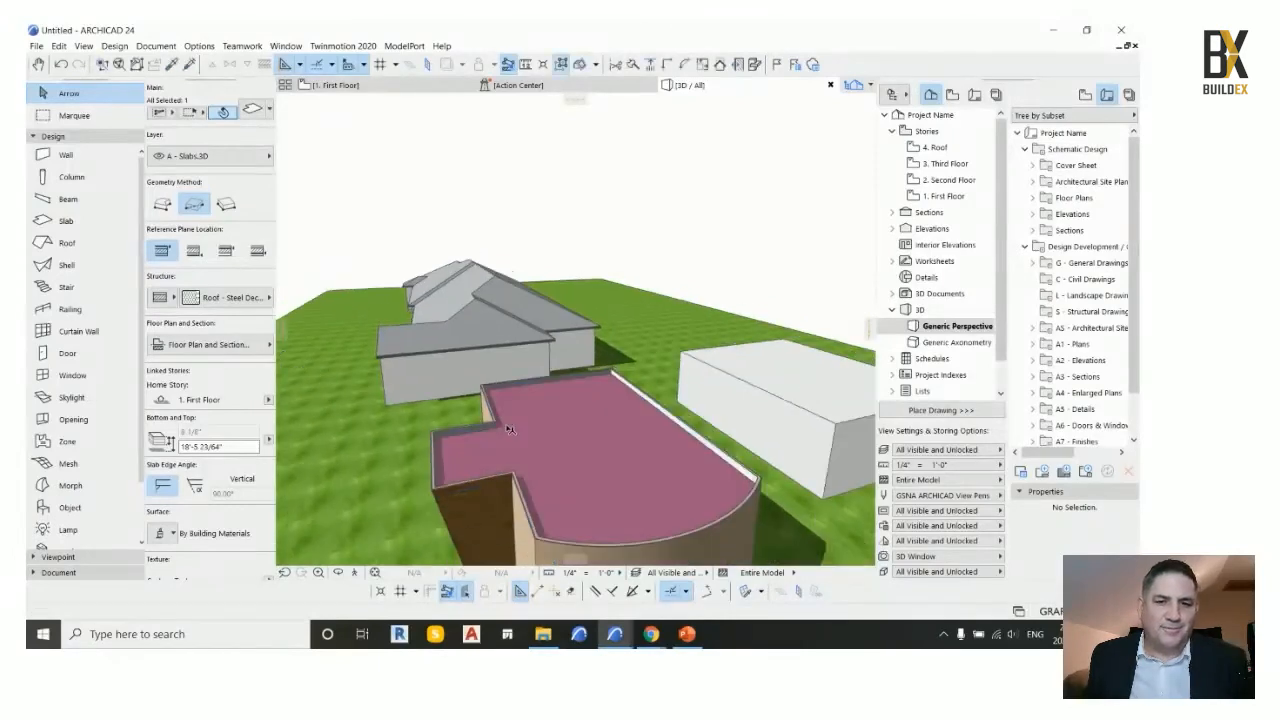
# Place a D1 2Sidelight Transom 24 door at the base of the stucco wall beside the projecting bay
pyautogui.keyDown('shift'); pyautogui.moveTo(634, 486); pyautogui.dragTo(632, 532, button='middle'); pyautogui.keyUp('shift')
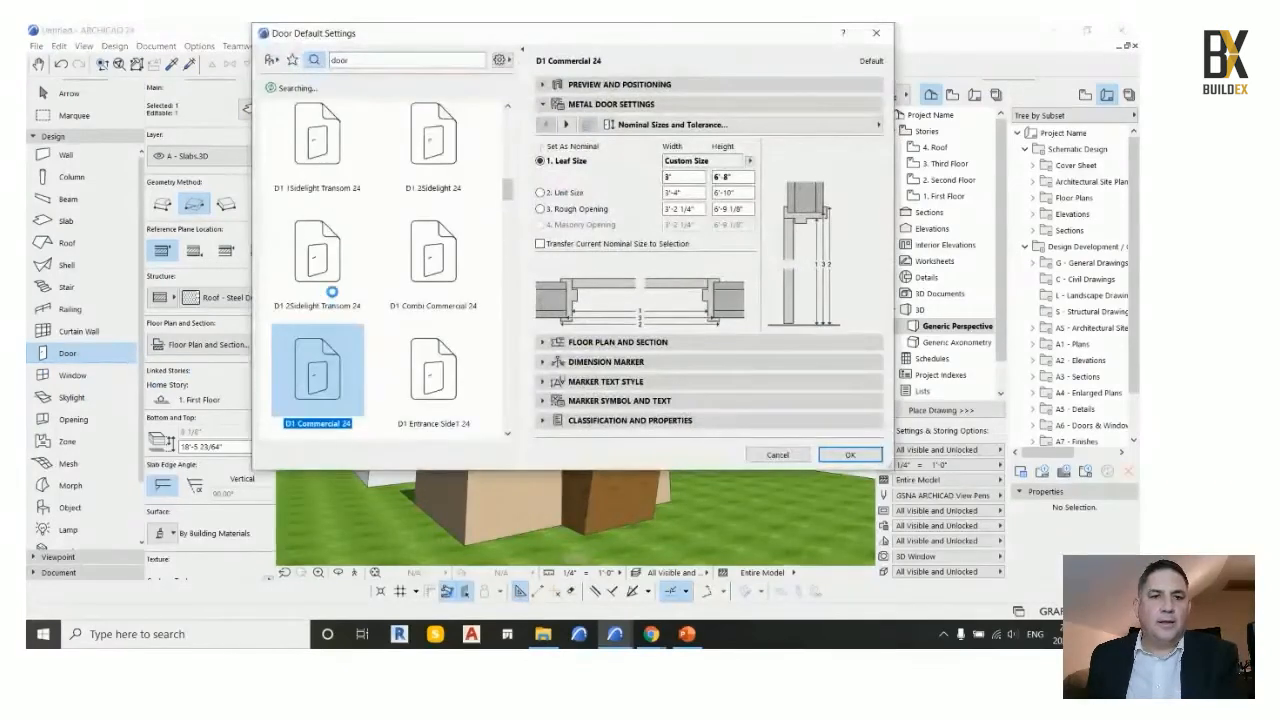
pyautogui.click(333, 266)
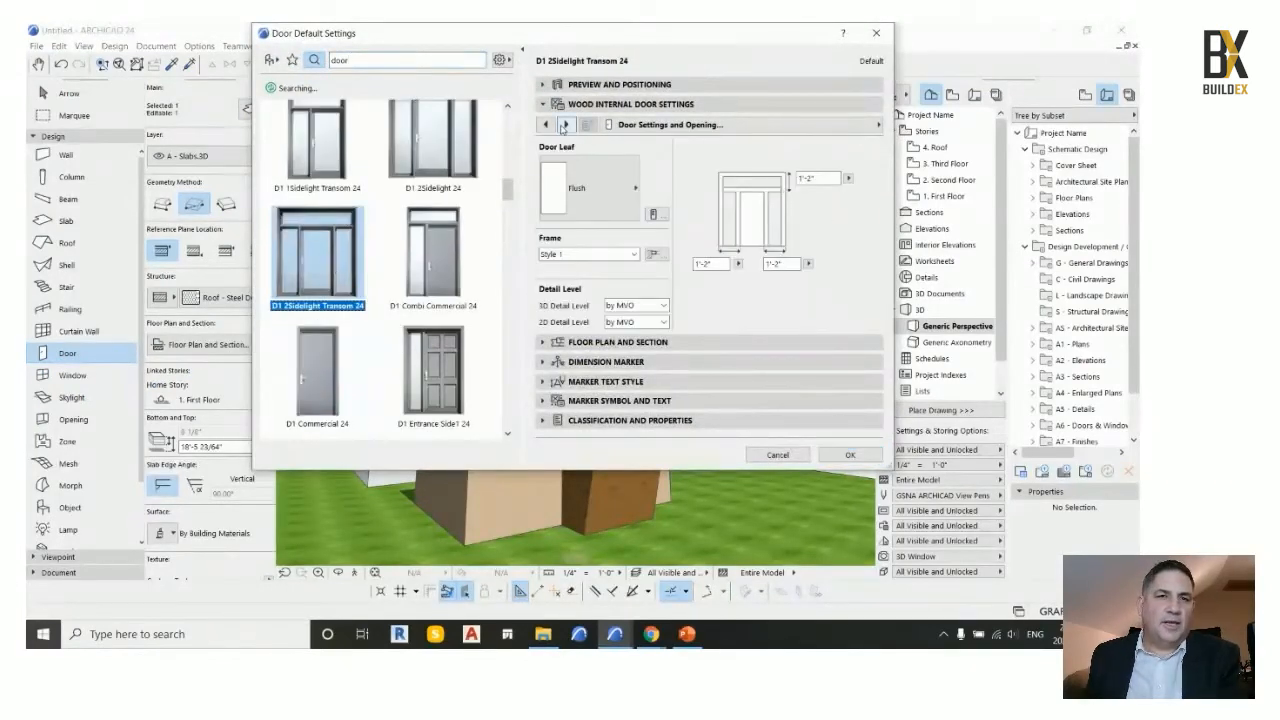
pyautogui.click(566, 124)
pyautogui.click(849, 455)
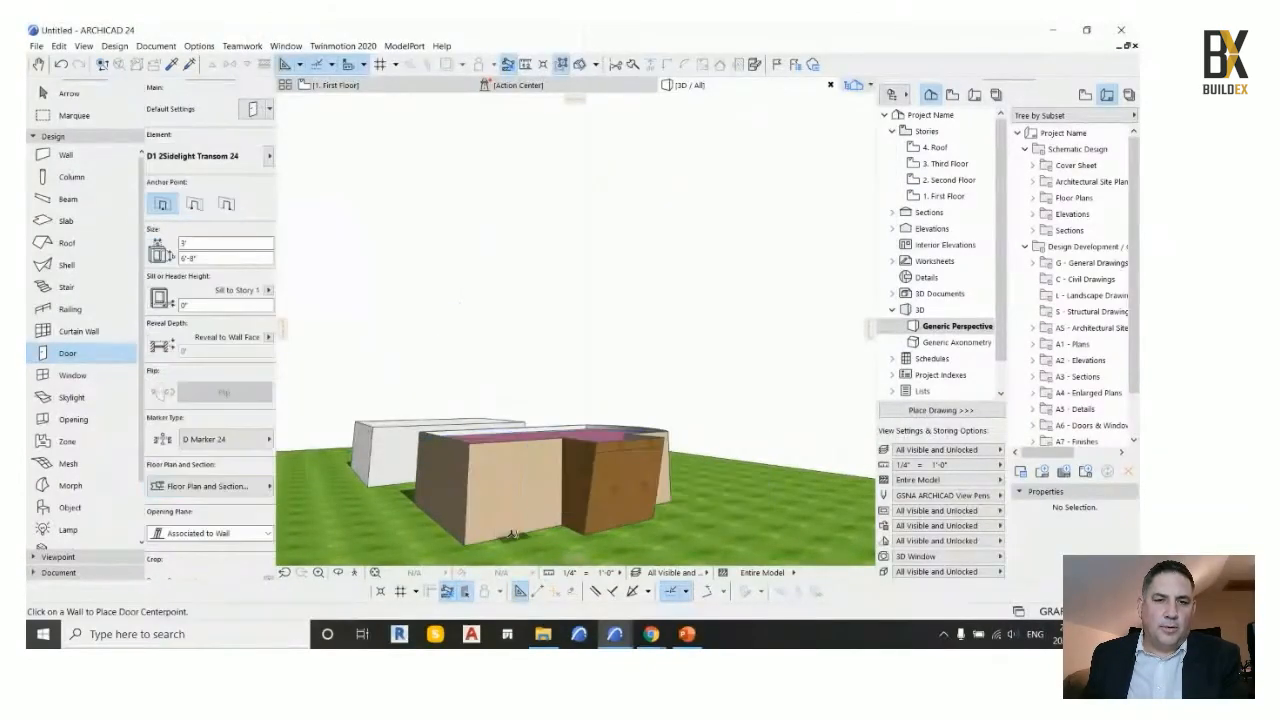
pyautogui.click(510, 527)
pyautogui.click(510, 530)
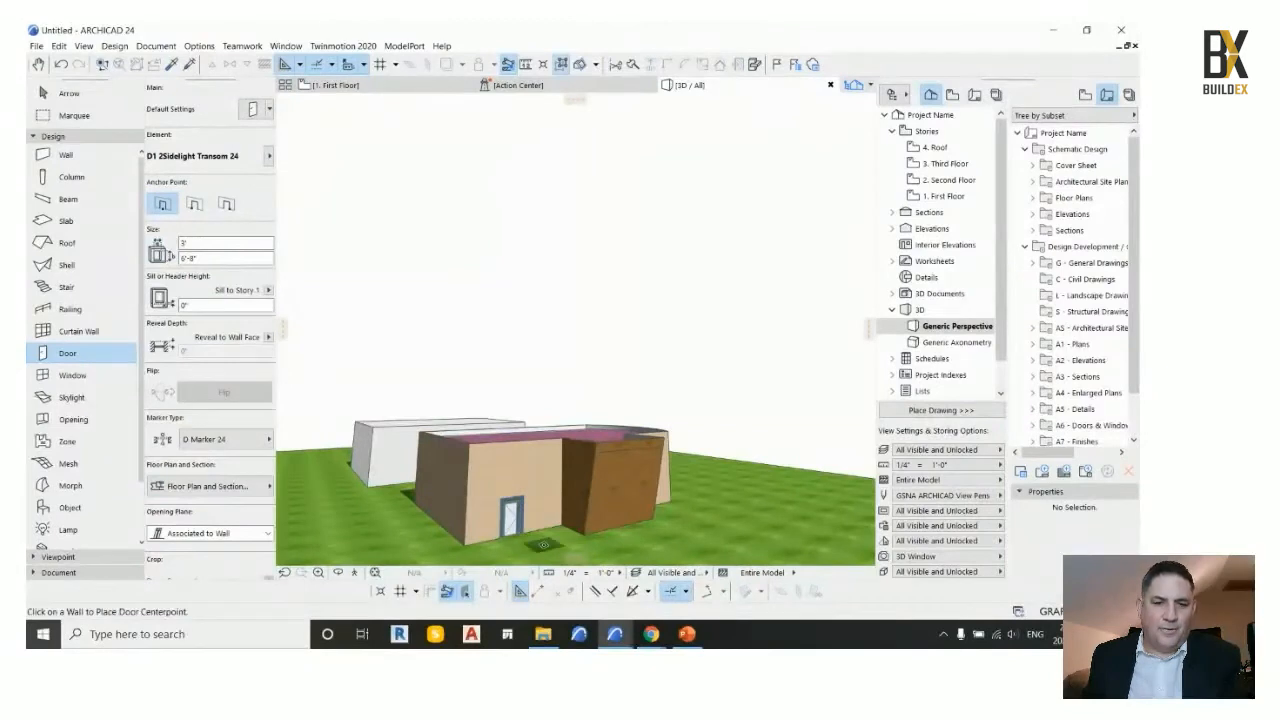
pyautogui.press('Escape')
# Switch to the AC_Training_DD_Final project and synchronize its 3D model with Twinmotion 2020 through Direct Link
pyautogui.keyDown('shift'); pyautogui.moveTo(585, 553); pyautogui.dragTo(476, 494, button='middle'); pyautogui.keyUp('shift')
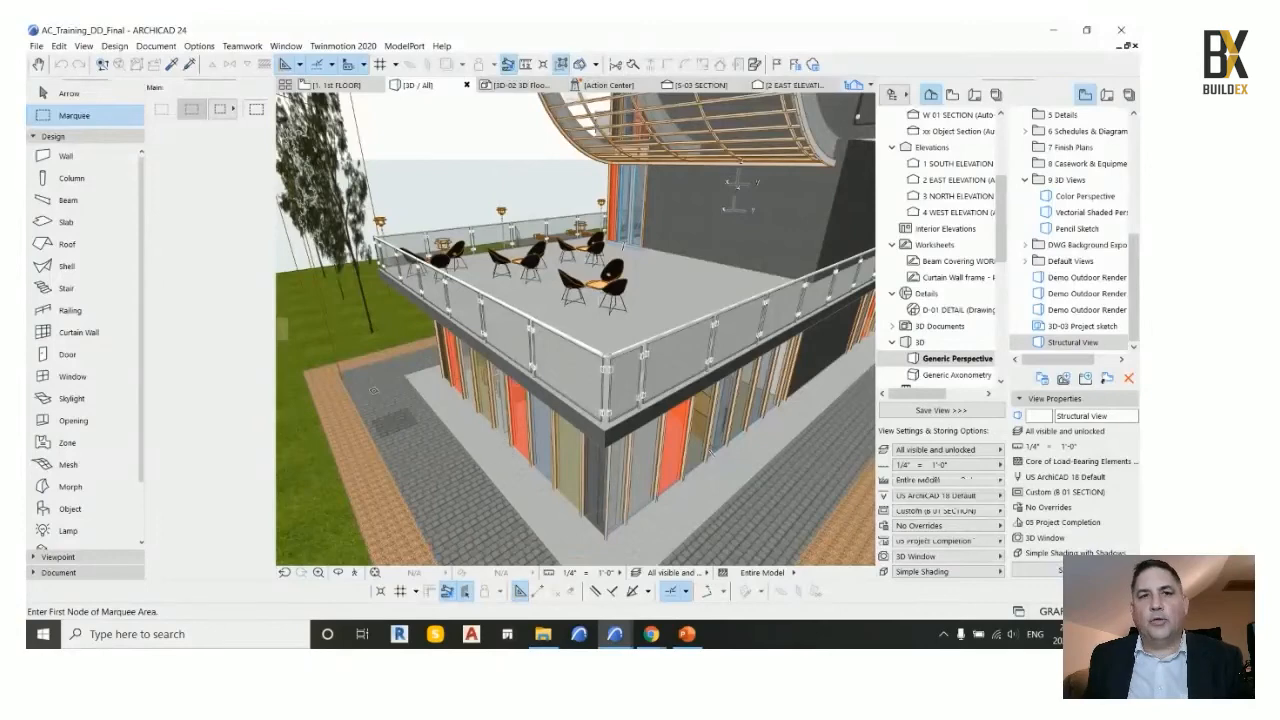
pyautogui.click(338, 48)
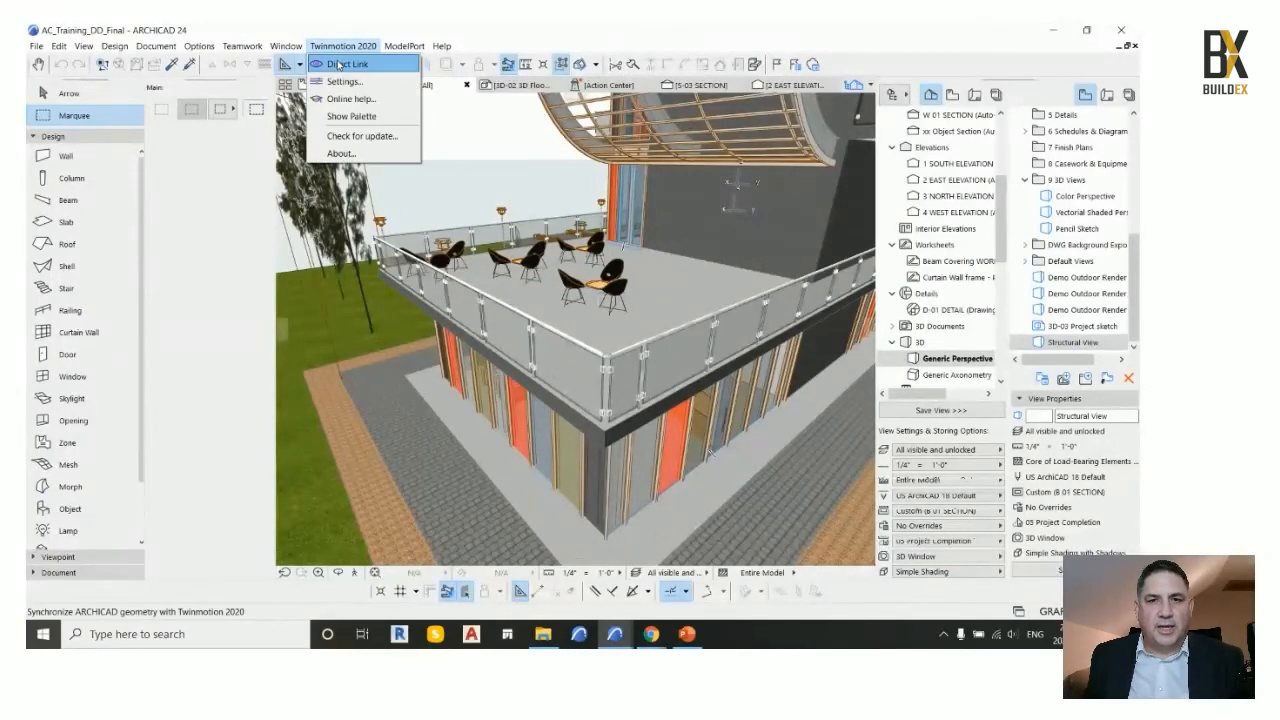
pyautogui.click(340, 65)
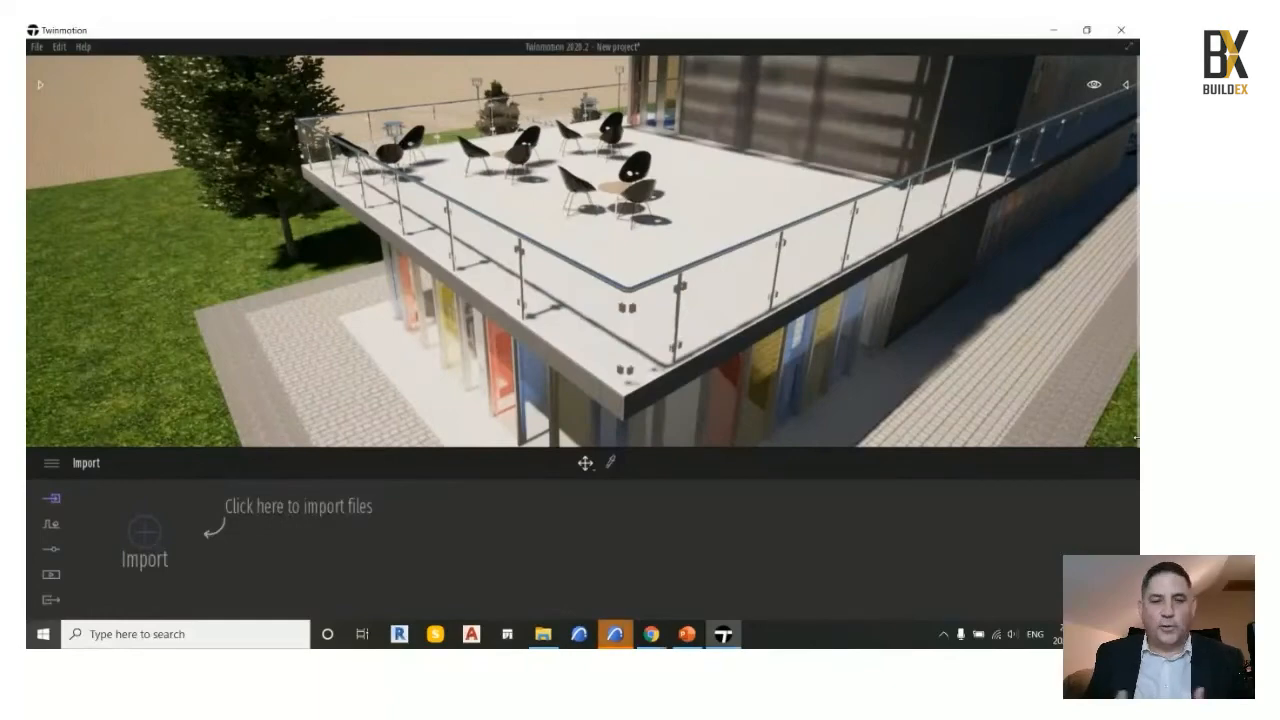
# Fly around the synchronized building in Twinmotion to examine the coloured glass facade, furnished terrace and surrounding trees
pyautogui.moveTo(416, 259); pyautogui.dragTo(482, 314, button='middle')
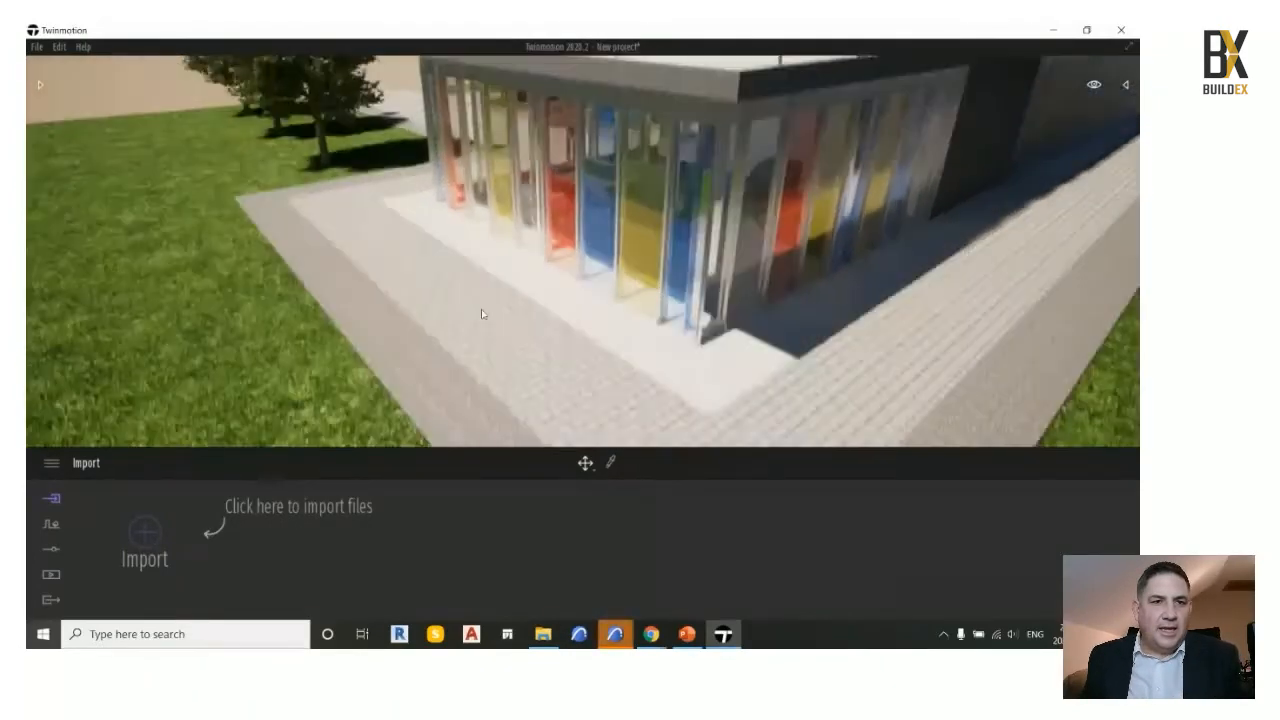
pyautogui.press('e')
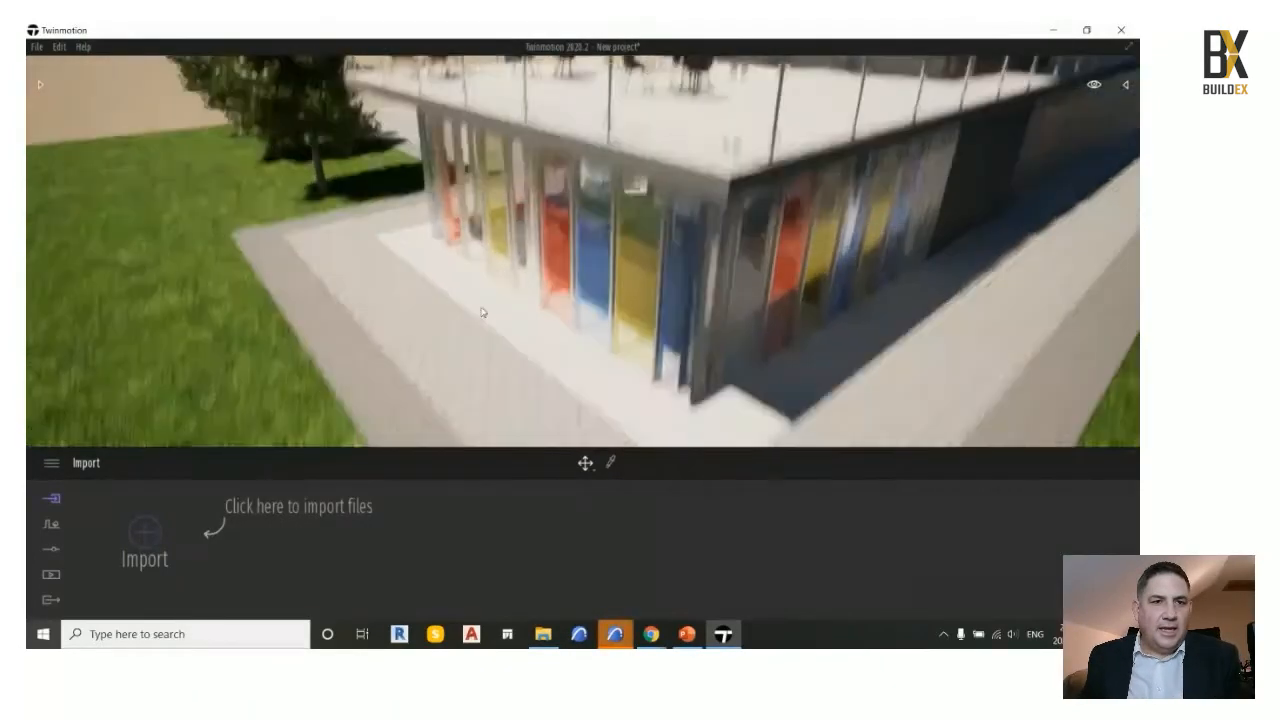
pyautogui.press('q')
pyautogui.press('w')
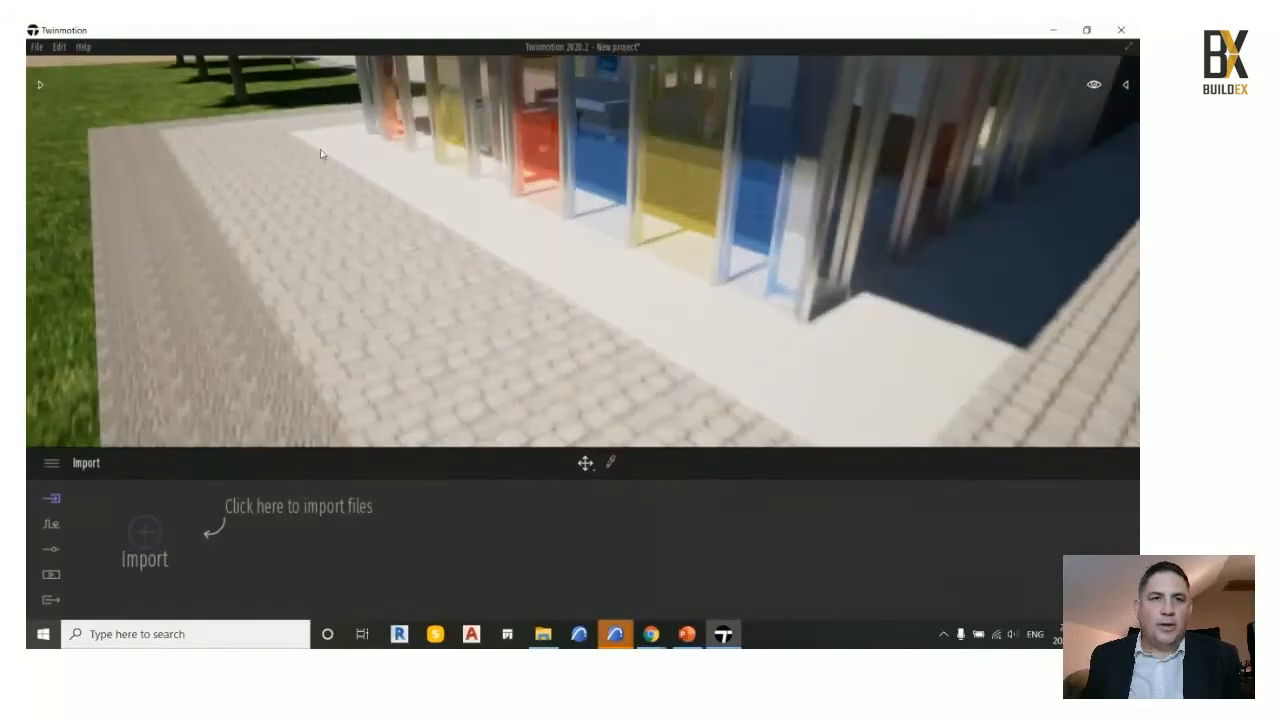
pyautogui.press('e')
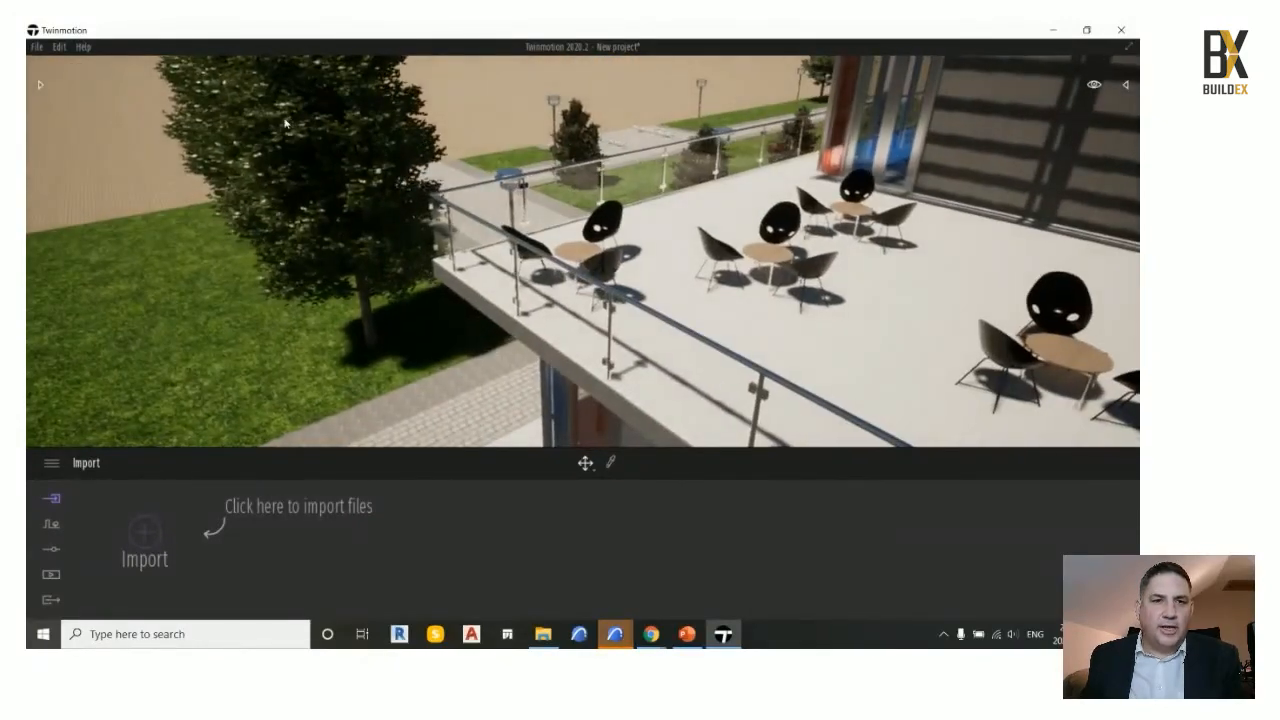
pyautogui.press('w')
pyautogui.press('a')
pyautogui.press('e')
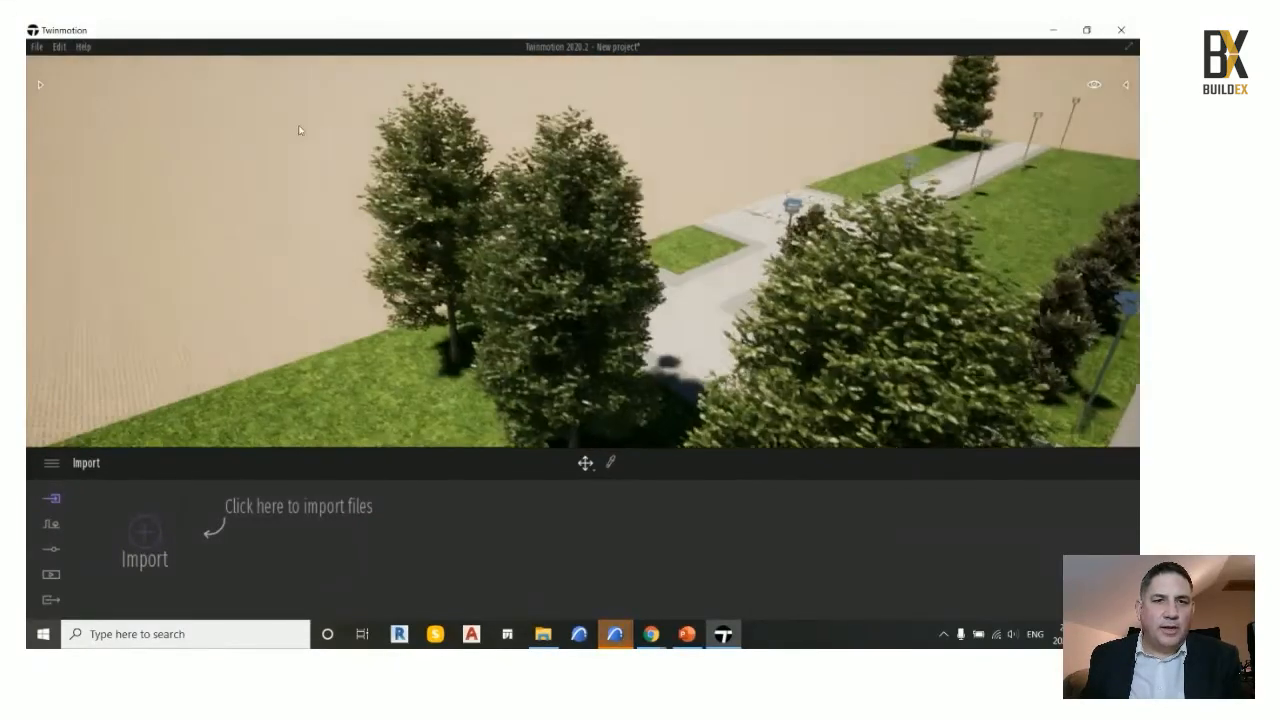
pyautogui.press('d')
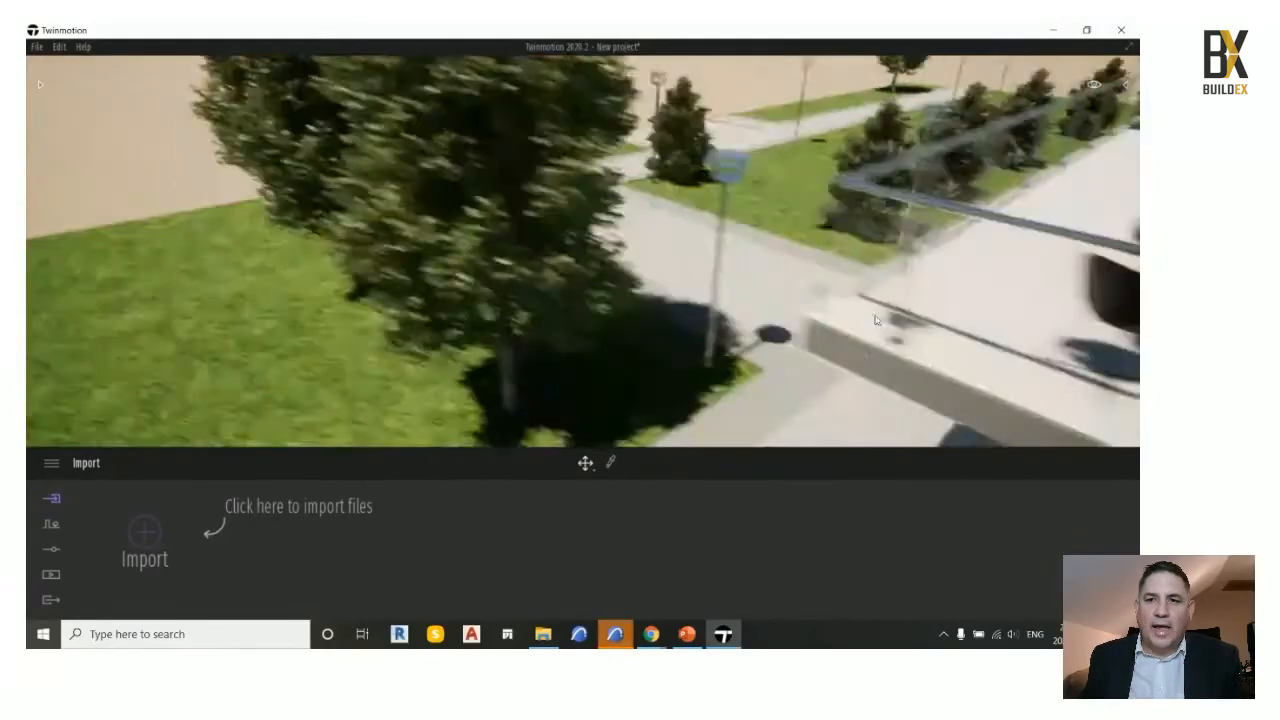
pyautogui.press('s')
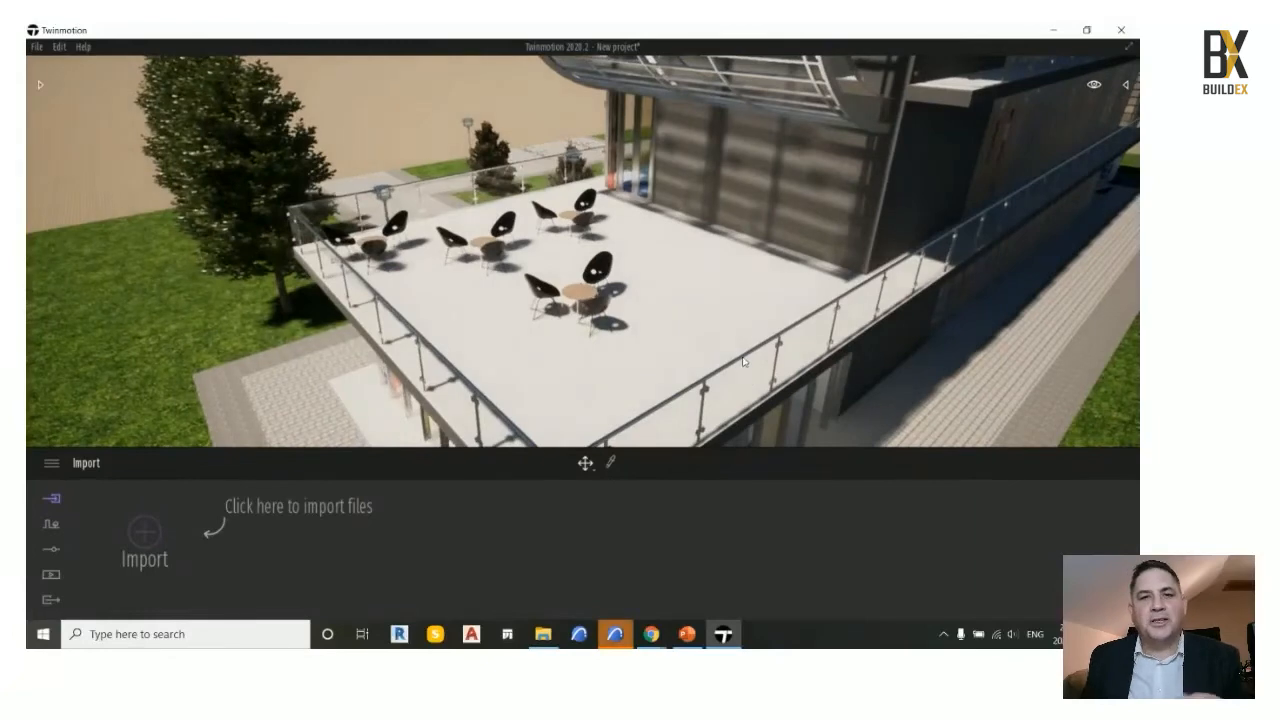
# Search the Materials library for wood and apply Maple 01 A to the terrace floor
pyautogui.press('q')
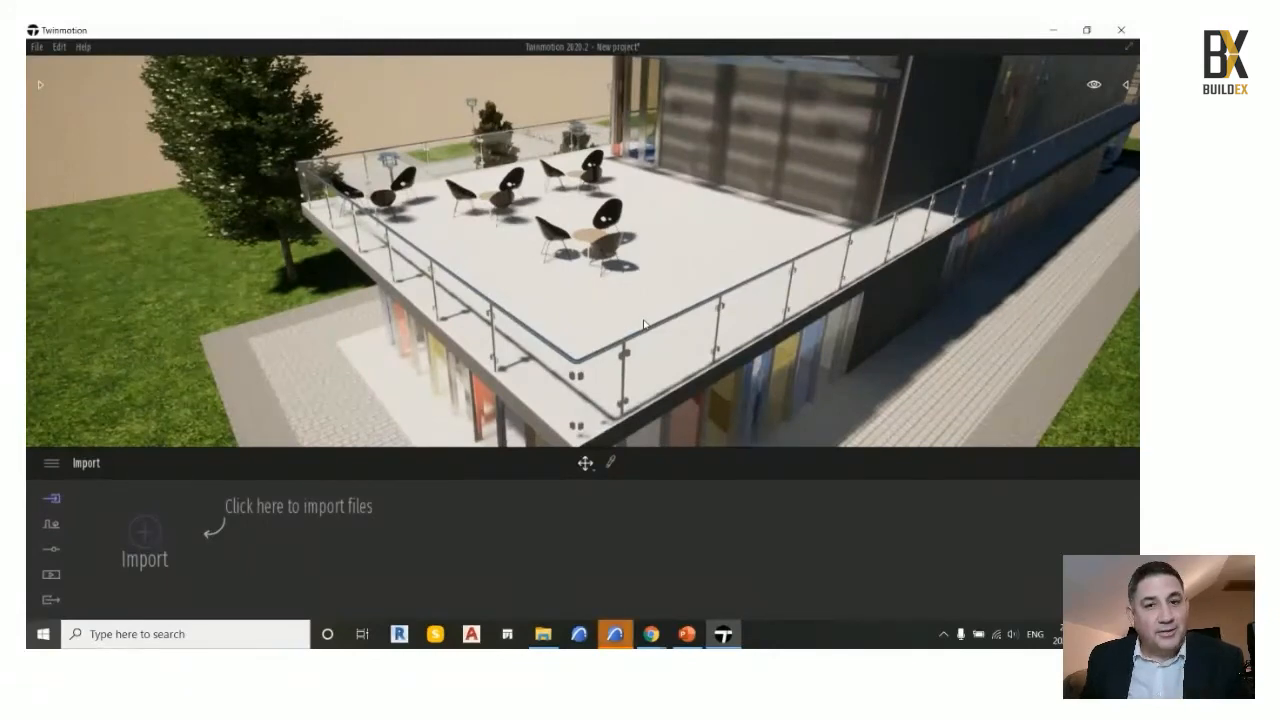
pyautogui.press('w')
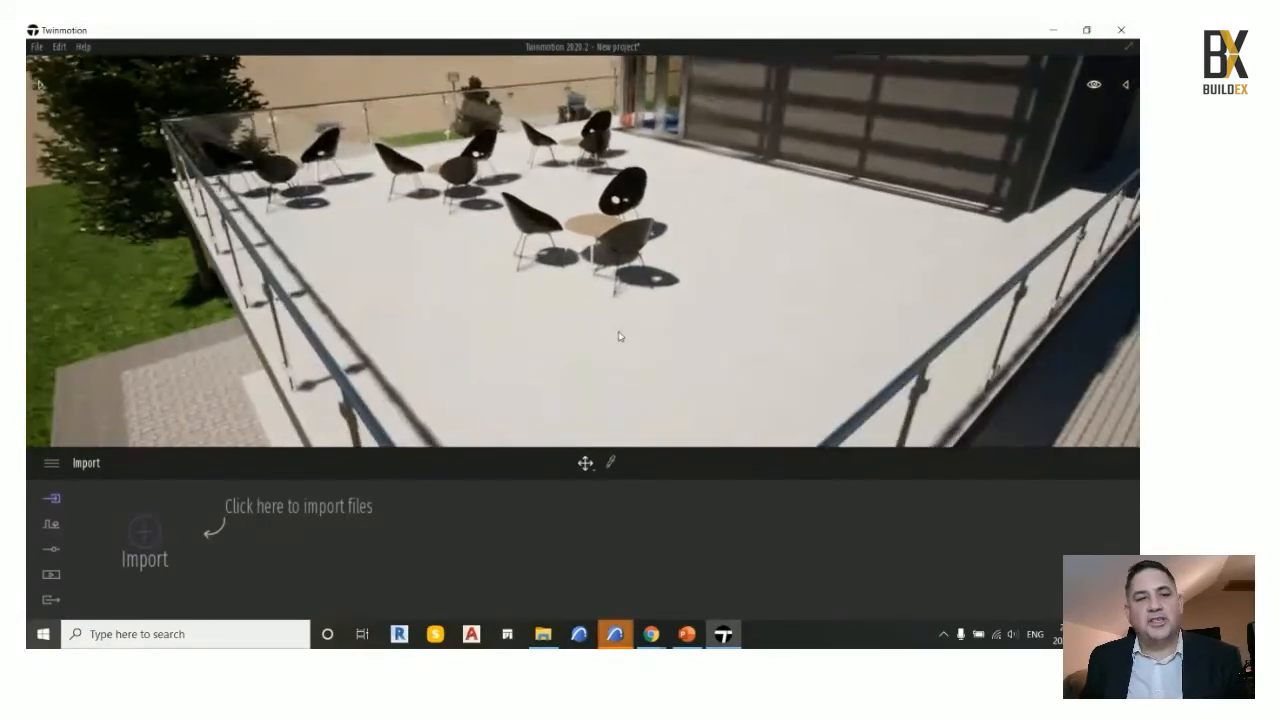
pyautogui.click(38, 86)
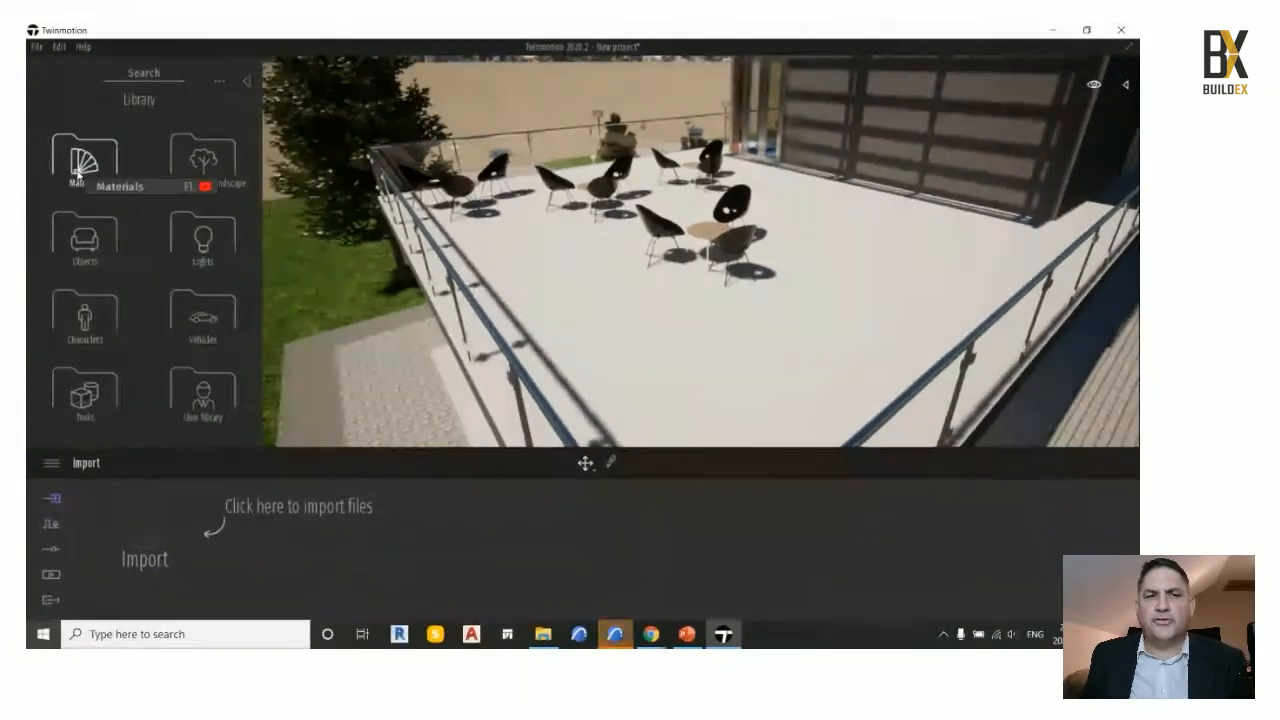
pyautogui.click(100, 186)
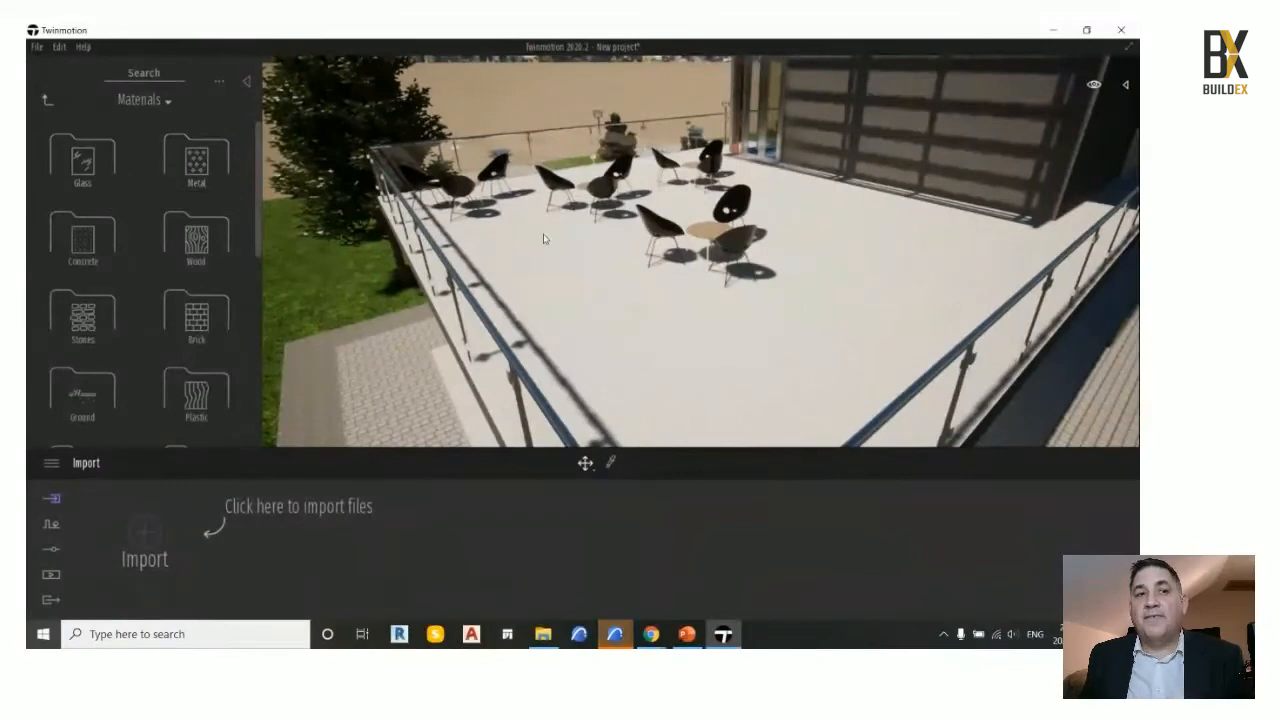
pyautogui.click(145, 76)
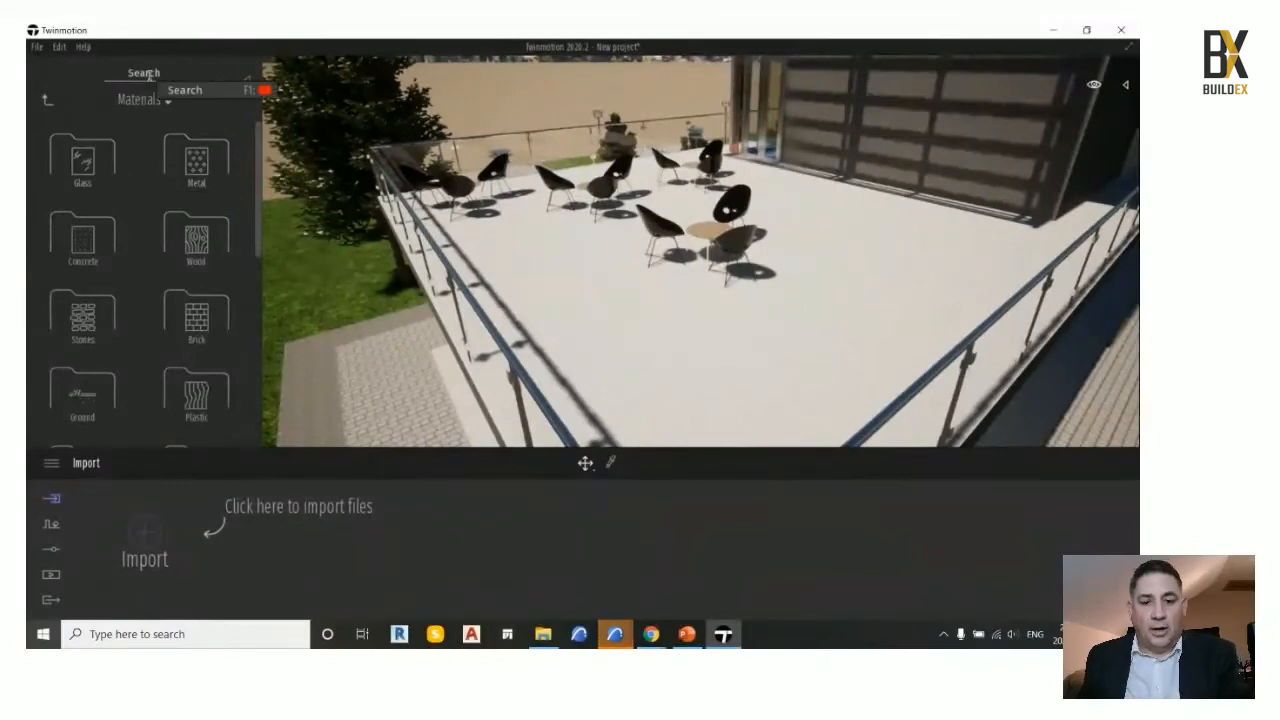
pyautogui.write('wood')
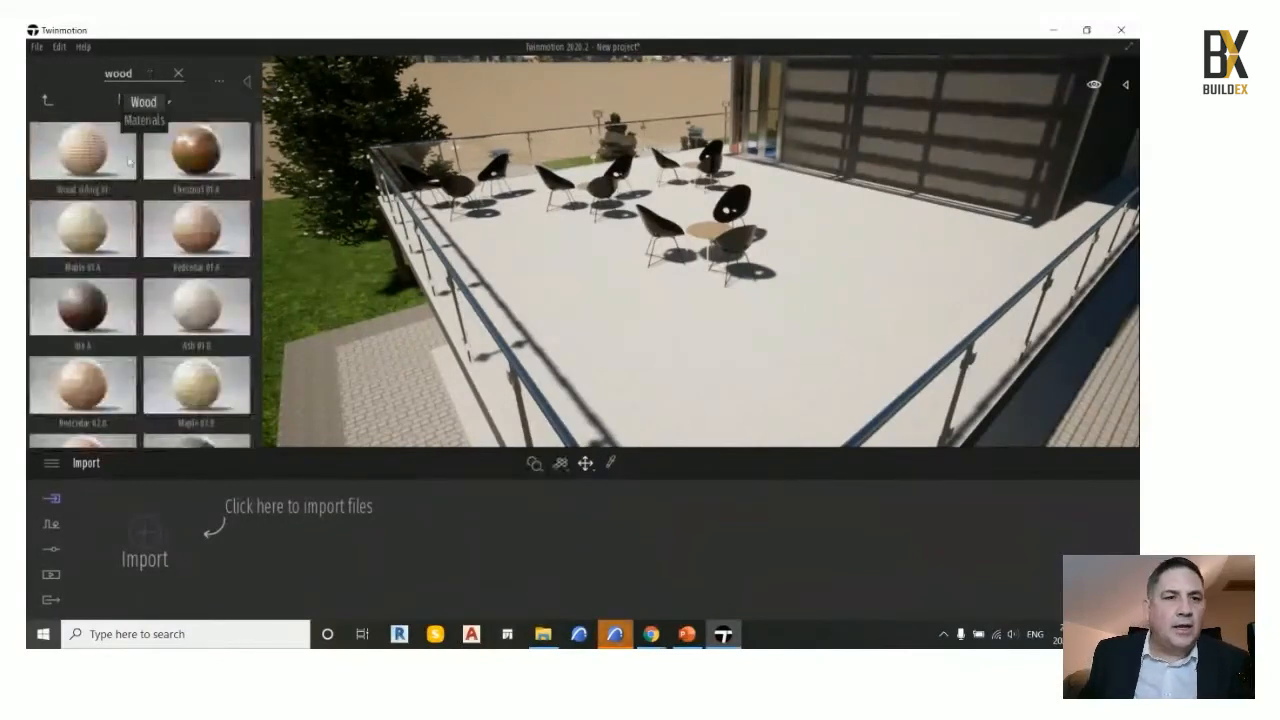
pyautogui.moveTo(190, 243)
pyautogui.moveTo(97, 248); pyautogui.dragTo(790, 378)
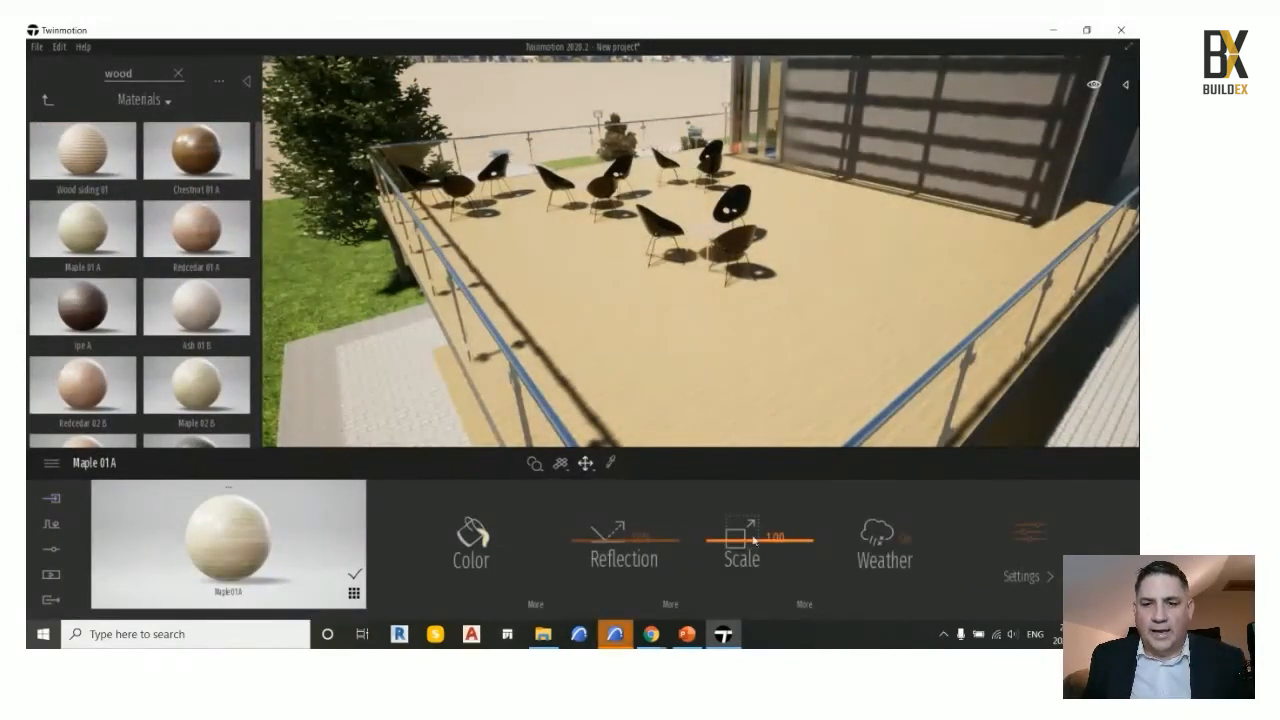
# Enlarge the texture scale of the terrace's Maple 01 A material and adjust its reflection
pyautogui.moveTo(742, 543); pyautogui.dragTo(741, 523)
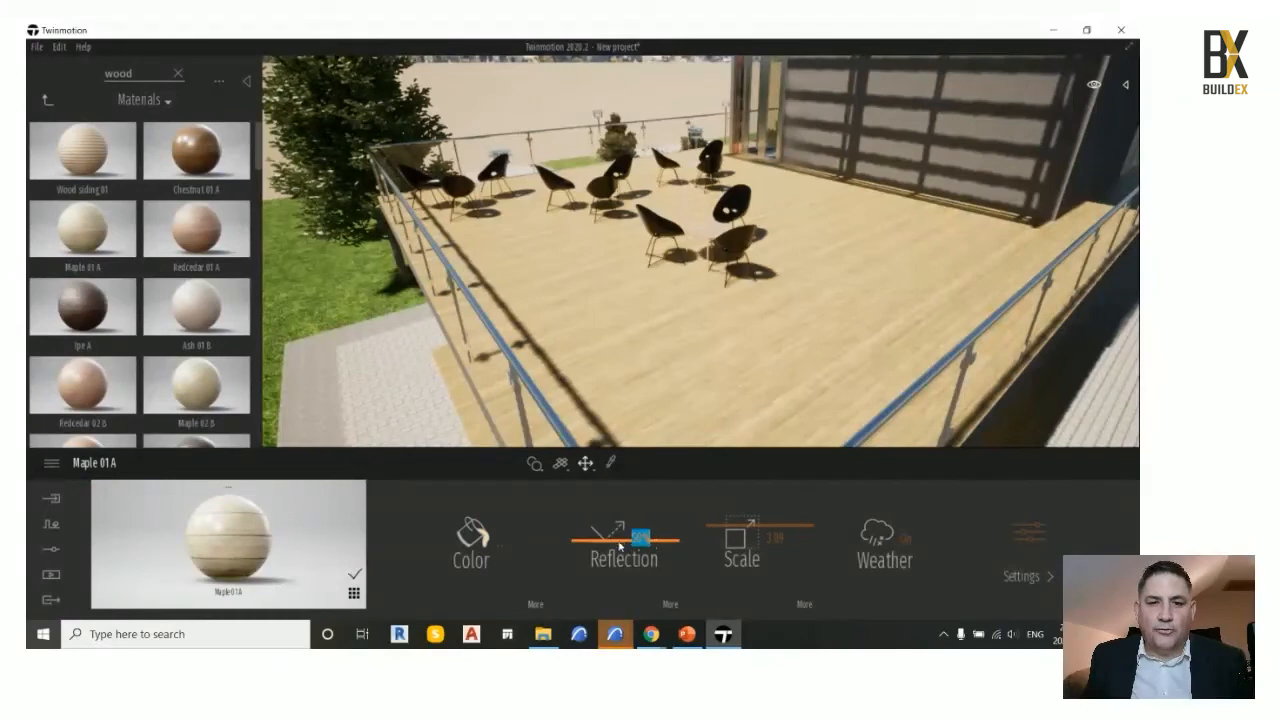
pyautogui.moveTo(640, 537)
pyautogui.mouseDown()
pyautogui.moveTo(621, 521)
pyautogui.moveTo(622, 539)
pyautogui.mouseUp()
pyautogui.scroll(-3, 810, 313)
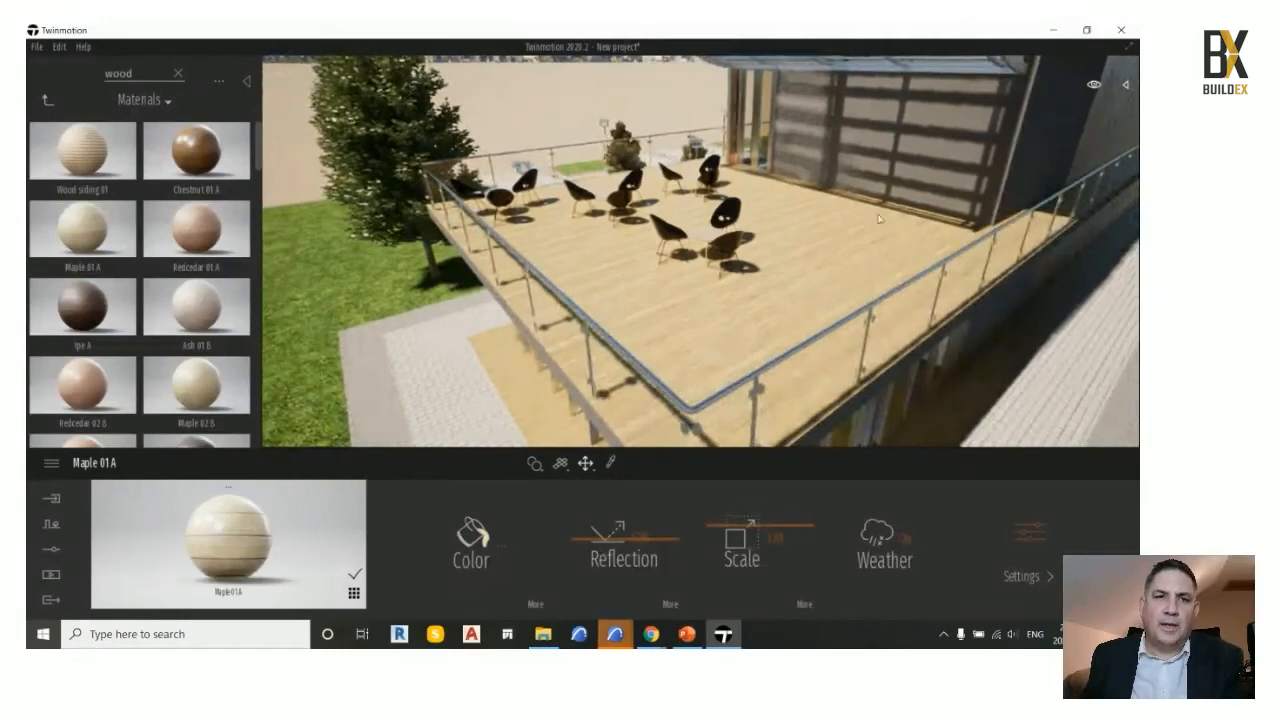
pyautogui.moveTo(878, 217); pyautogui.dragTo(886, 232, button='middle')
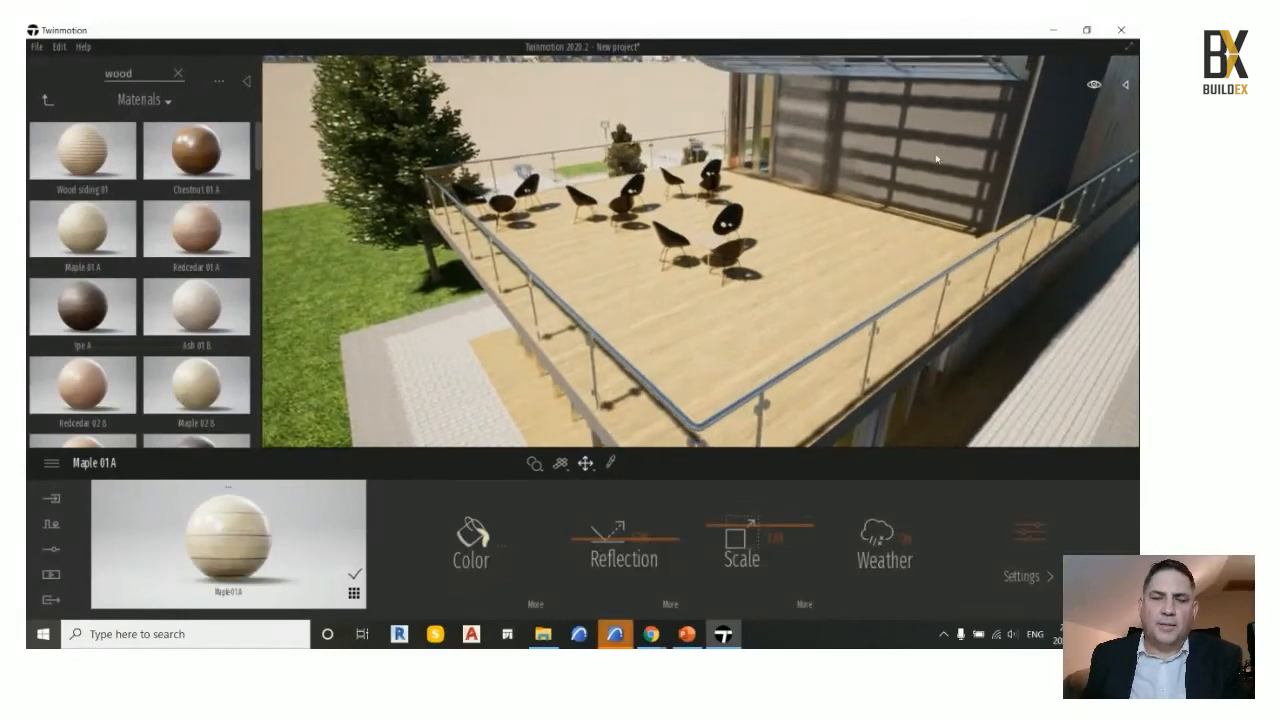
# Search the whole library for metal and apply the blue Aluminium panels 150x150 to the upper wall behind the terrace
pyautogui.click(46, 101)
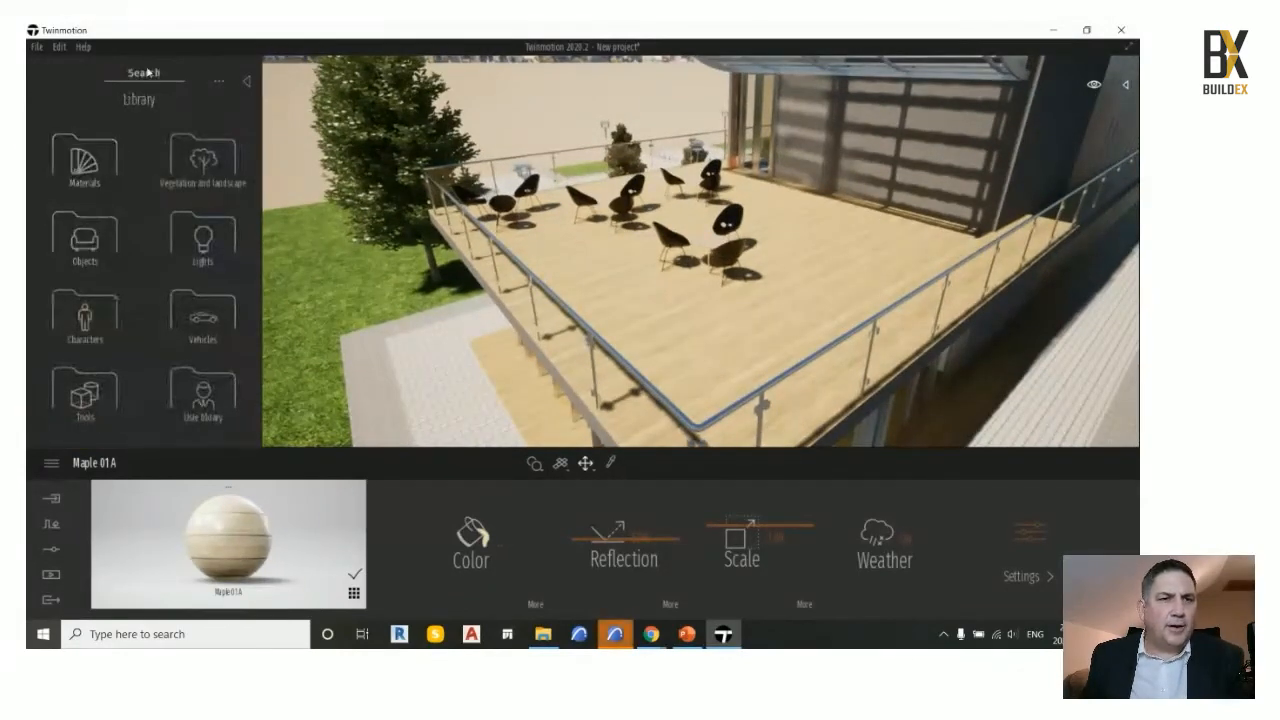
pyautogui.click(146, 74)
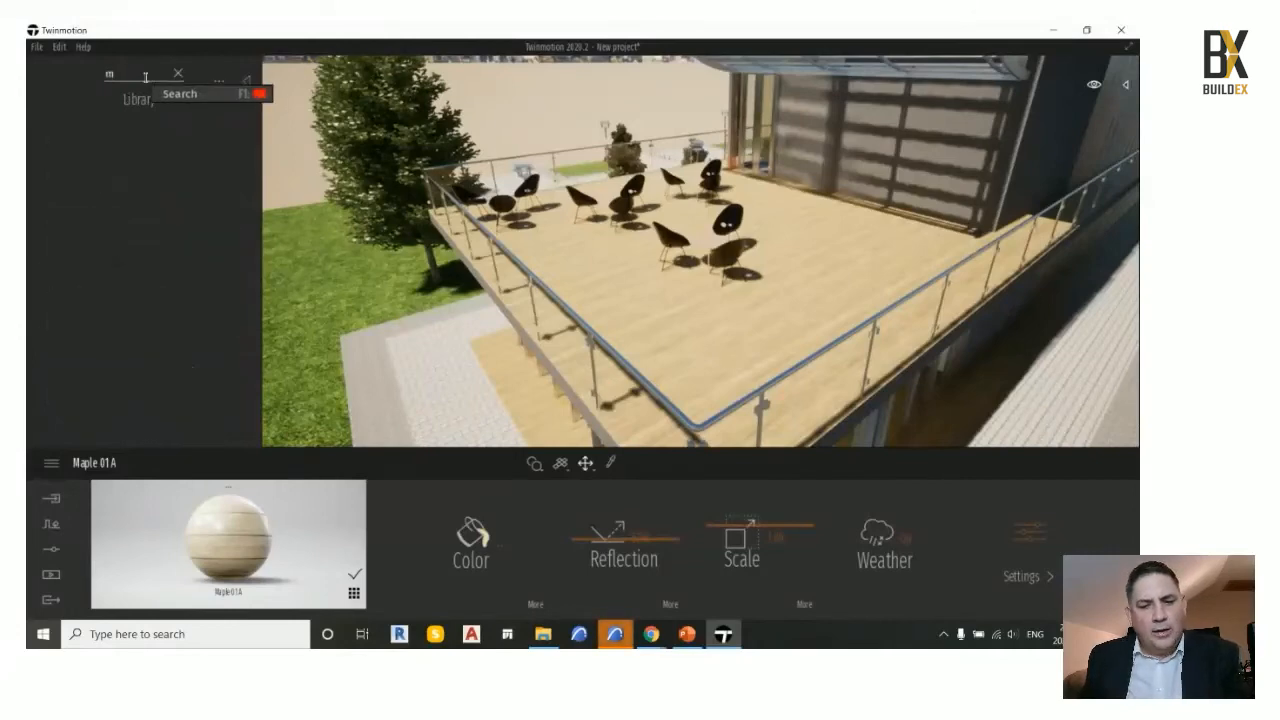
pyautogui.write('metal')
pyautogui.click(143, 104)
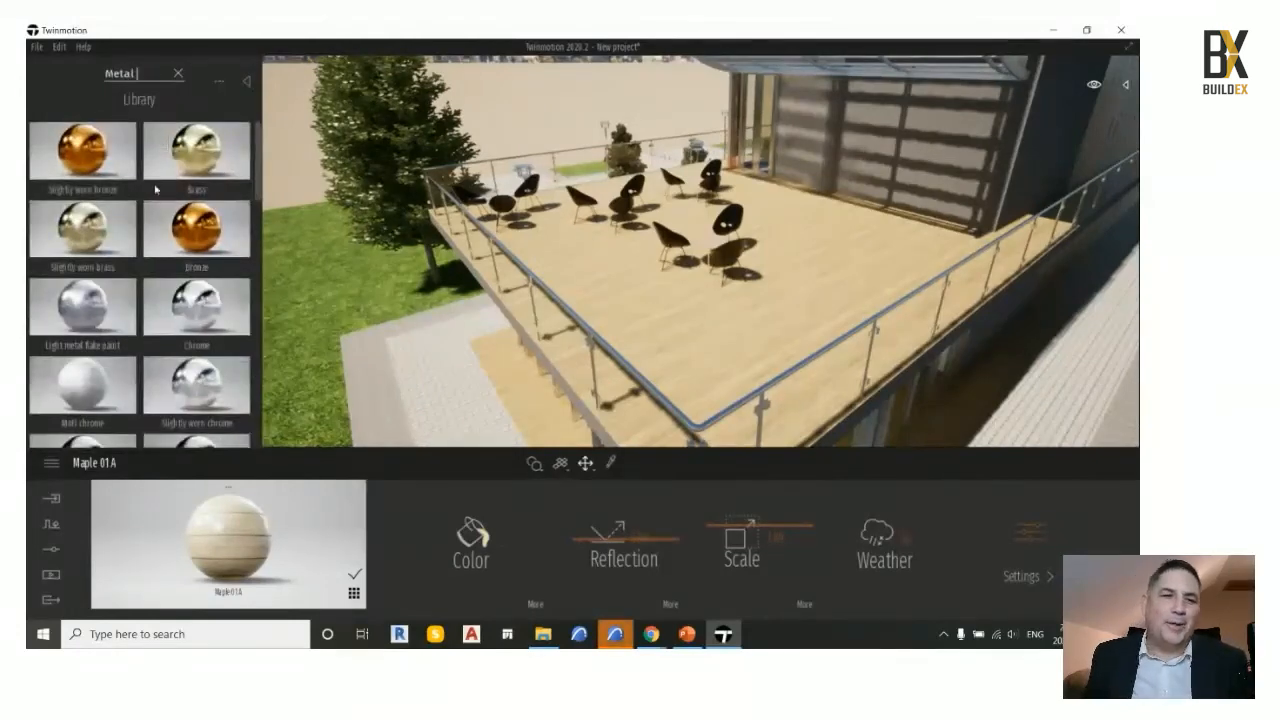
pyautogui.scroll(-3, 160, 300)
pyautogui.scroll(-6, 165, 375)
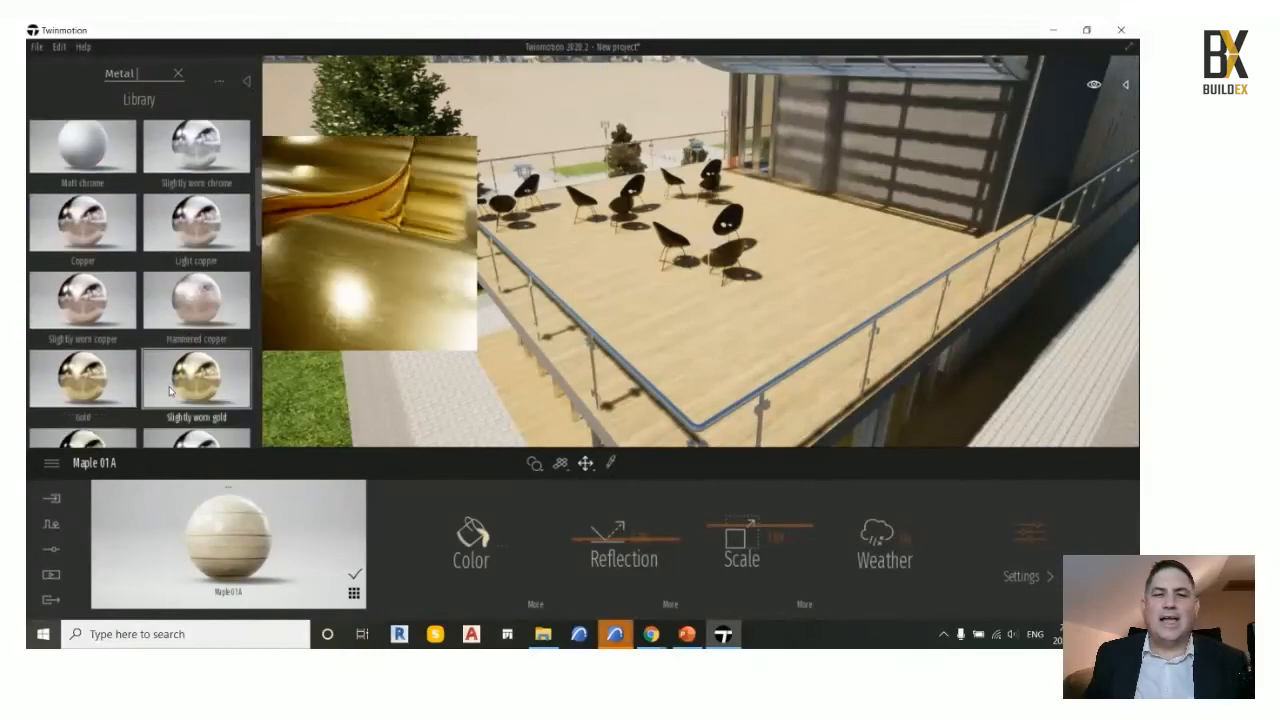
pyautogui.scroll(-3, 170, 391)
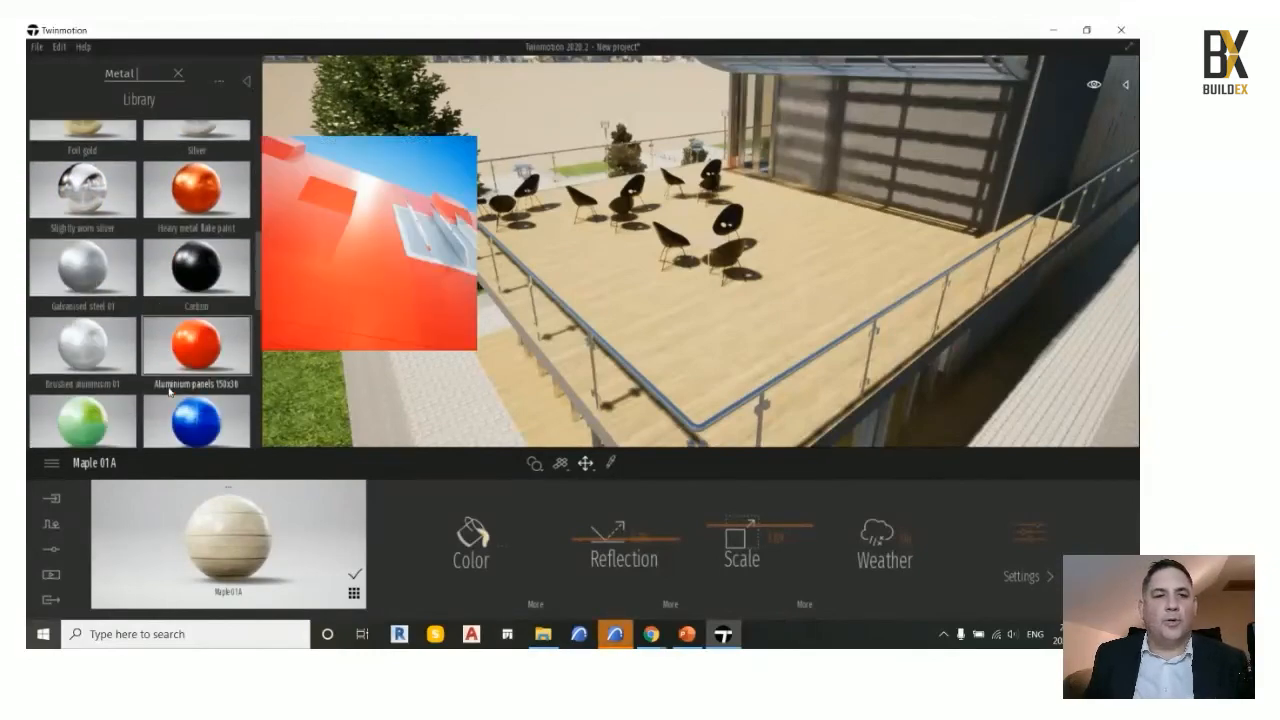
pyautogui.moveTo(188, 390); pyautogui.dragTo(728, 224)
pyautogui.moveTo(846, 181); pyautogui.dragTo(880, 165)
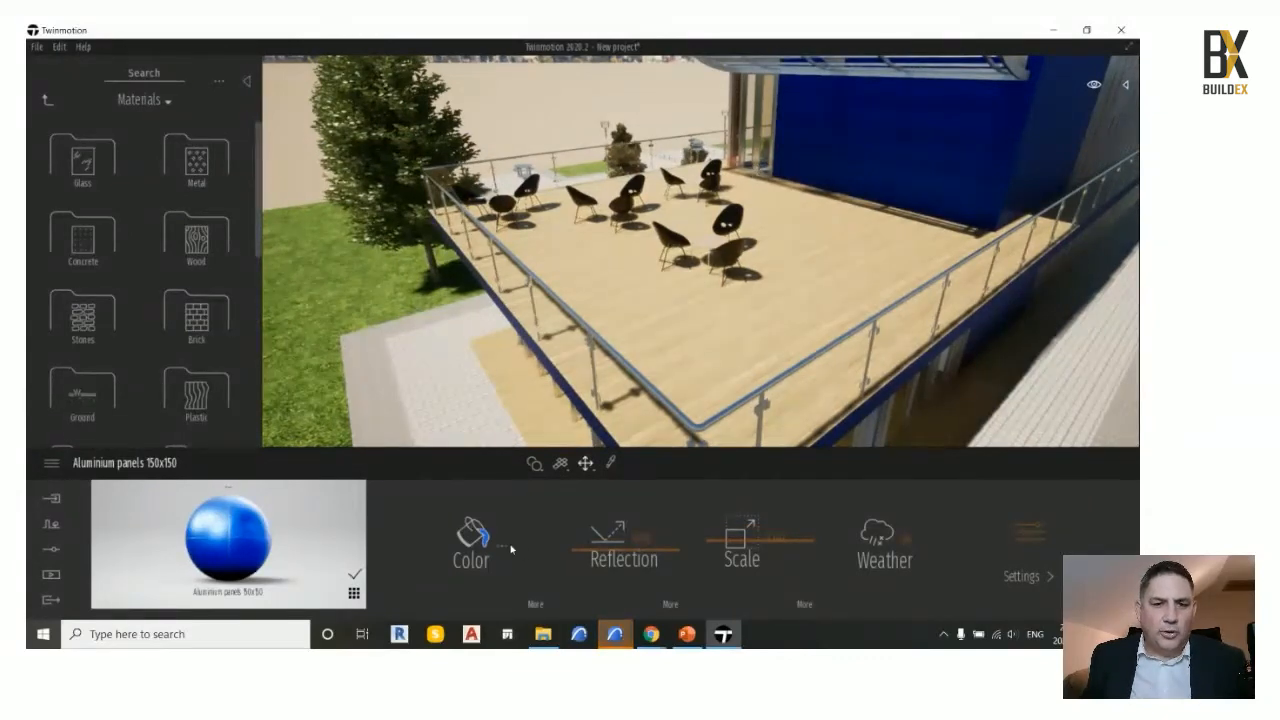
# Recolour the Aluminium panels 150x150 material to golden yellow, about RGB 232, 210, 102
pyautogui.click(500, 544)
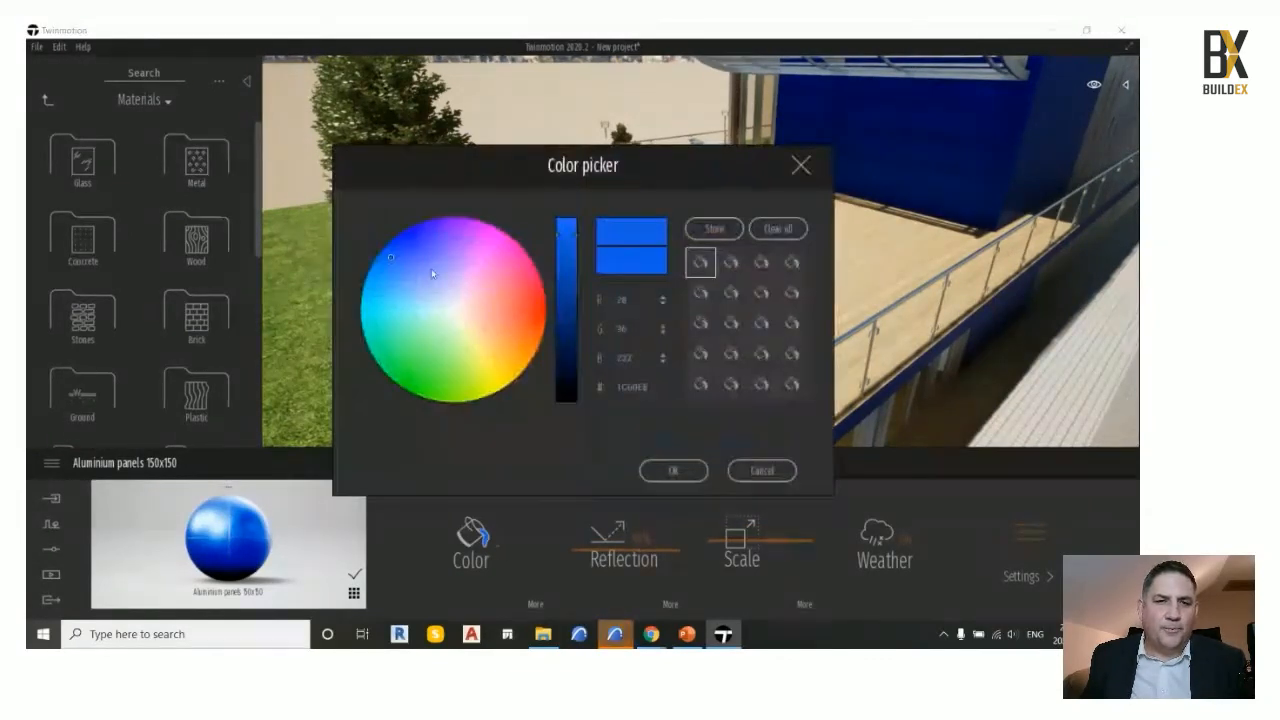
pyautogui.moveTo(389, 259); pyautogui.dragTo(491, 356)
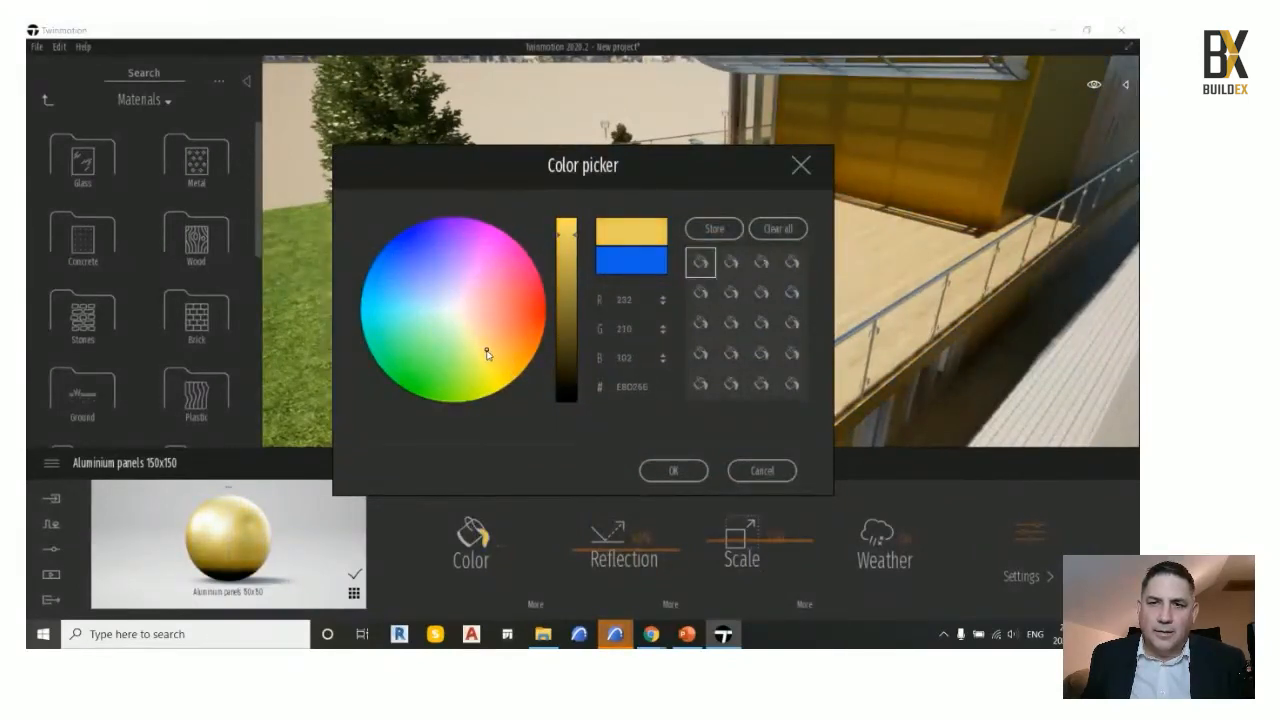
pyautogui.click(670, 472)
# Set the scene's time of day to 19:17 with the terrace and skyline in view
pyautogui.scroll(-2, 743, 318)
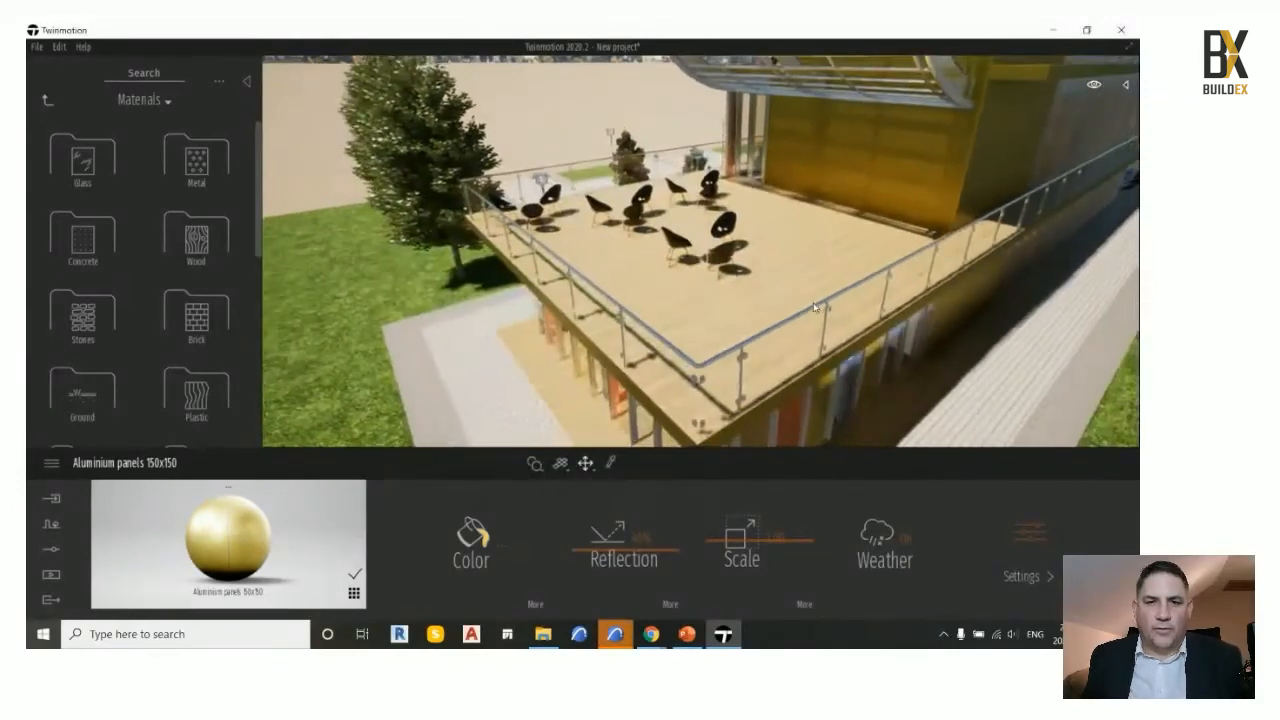
pyautogui.scroll(-2, 813, 305)
pyautogui.scroll(-2, 813, 303)
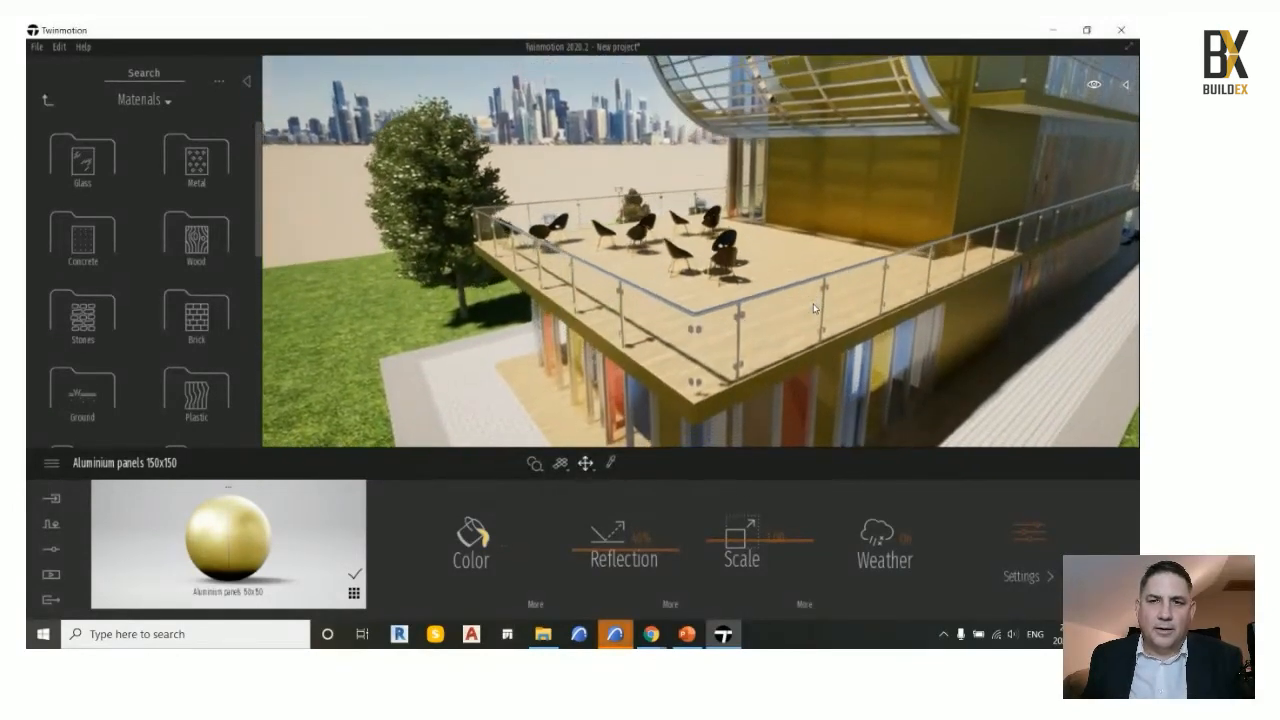
pyautogui.scroll(2, 707, 280)
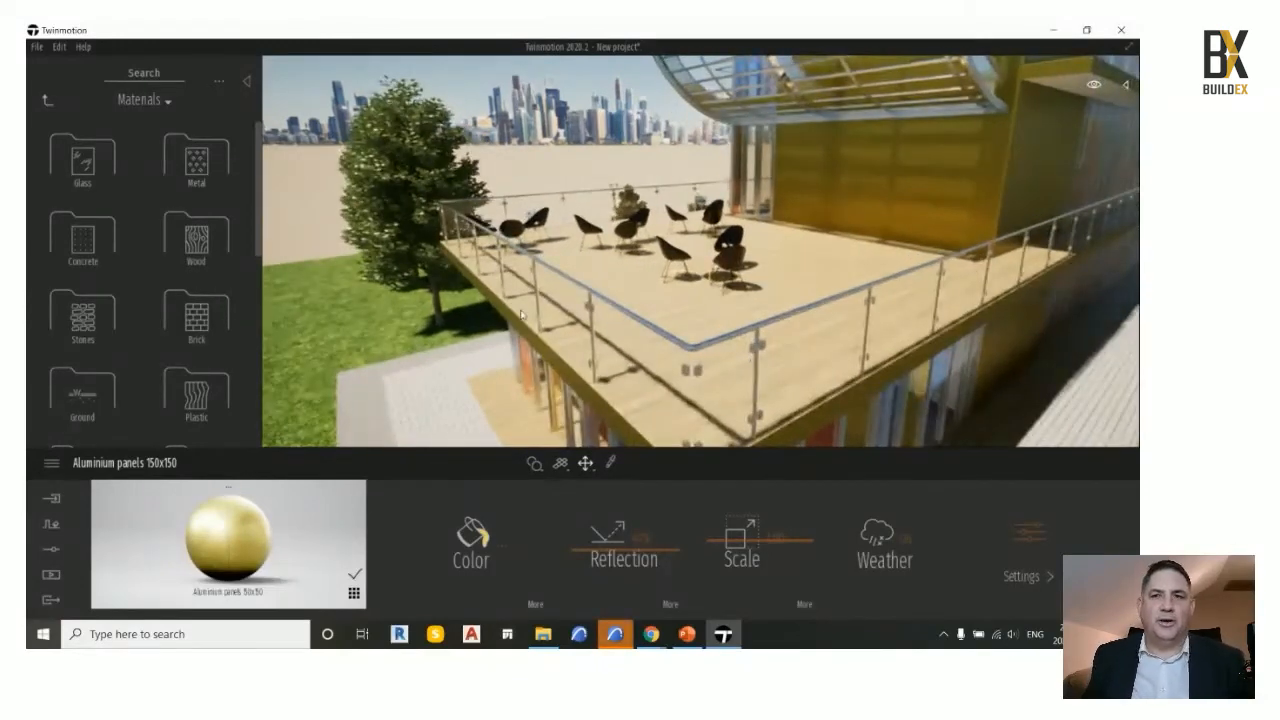
pyautogui.moveTo(1097, 87)
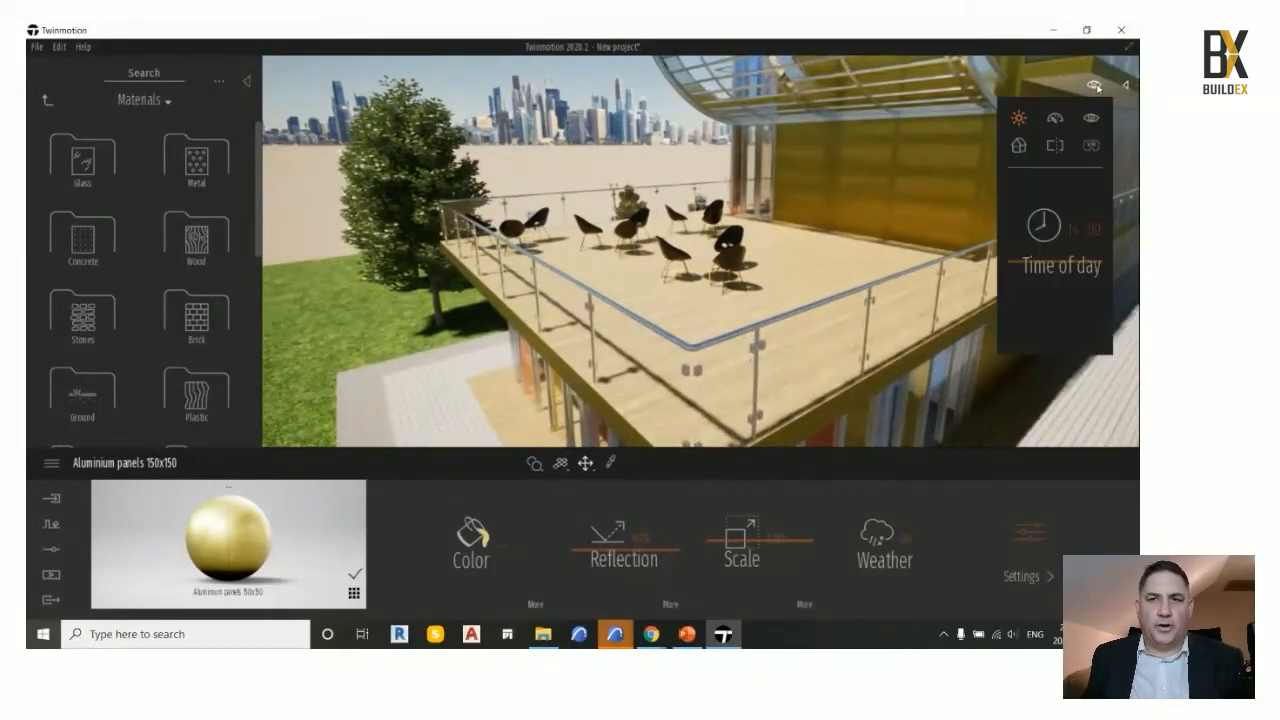
pyautogui.moveTo(1076, 266); pyautogui.dragTo(1062, 295)
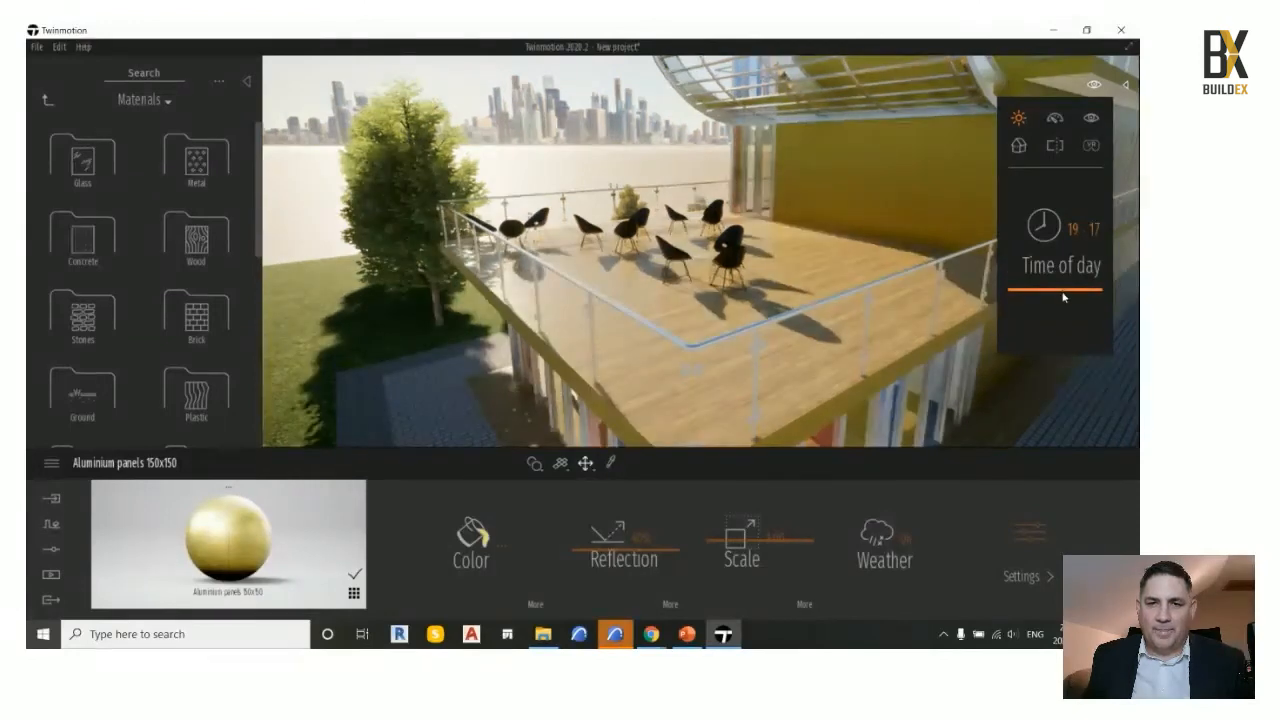
# Try rainy, overcast weather in the Weather settings and bring it back to sunny, about midway between clear and cloudy
pyautogui.click(51, 524)
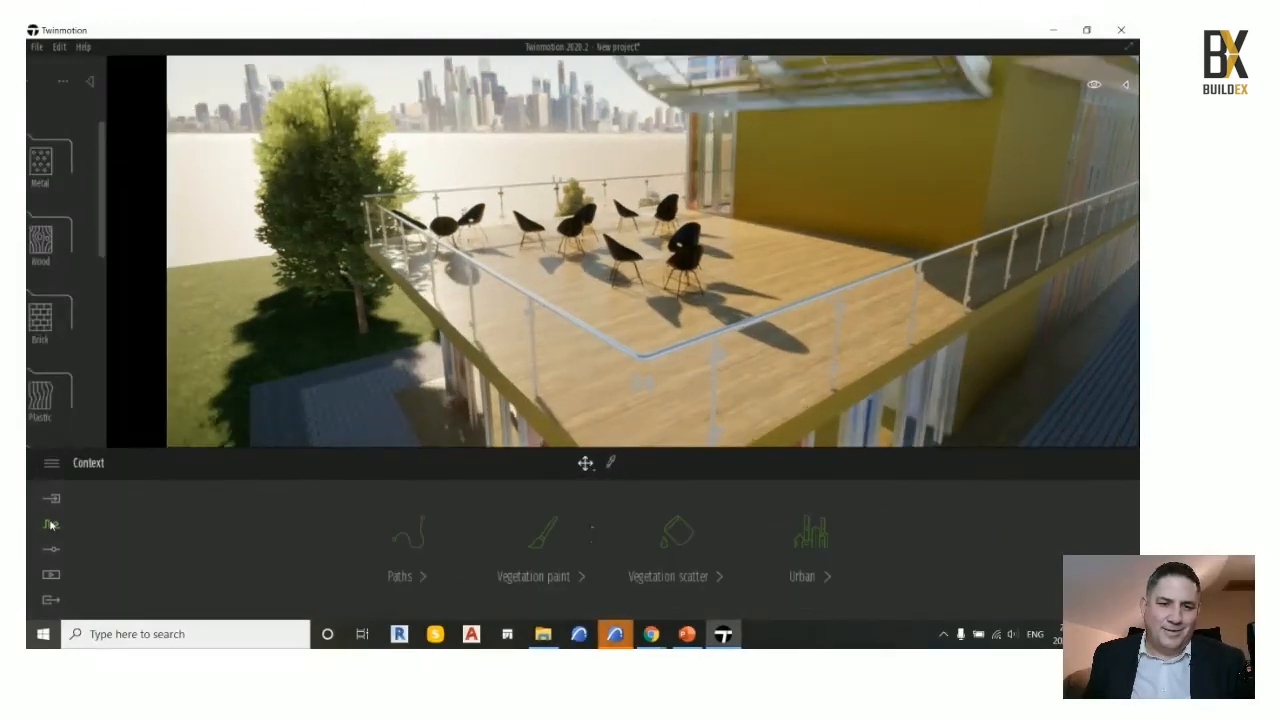
pyautogui.click(49, 508)
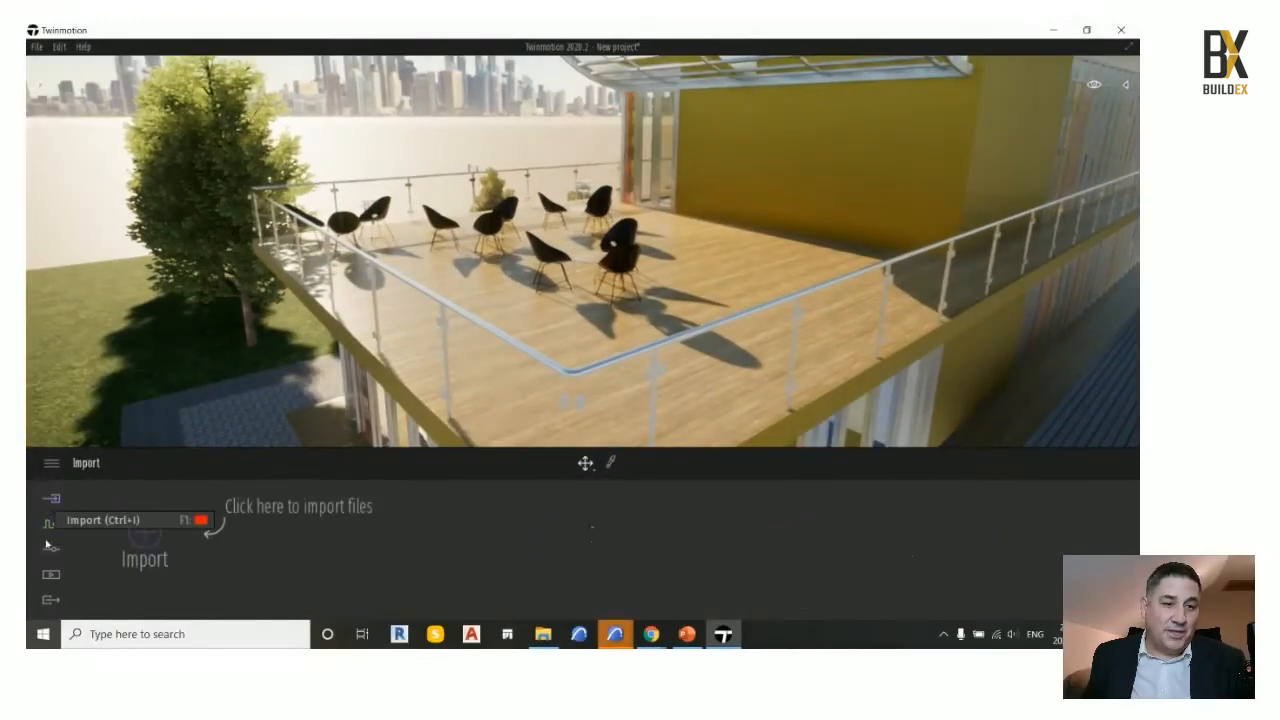
pyautogui.click(50, 548)
pyautogui.click(534, 576)
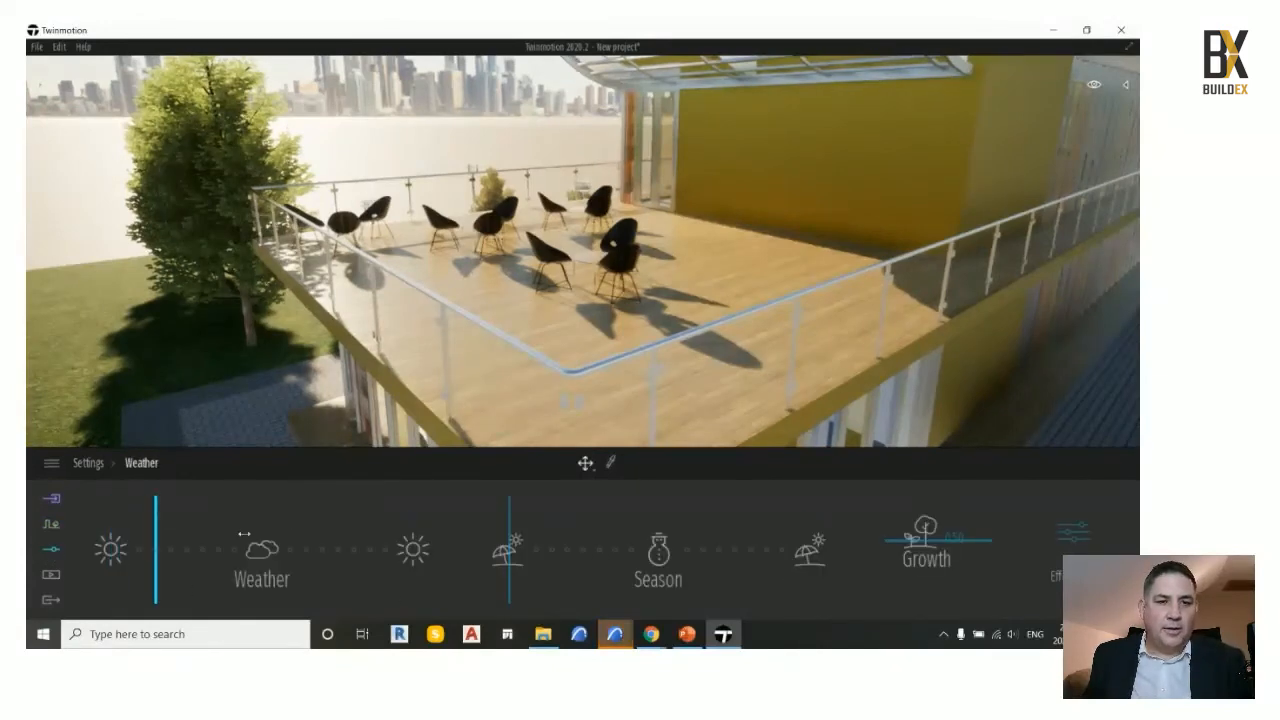
pyautogui.moveTo(244, 534); pyautogui.dragTo(278, 562)
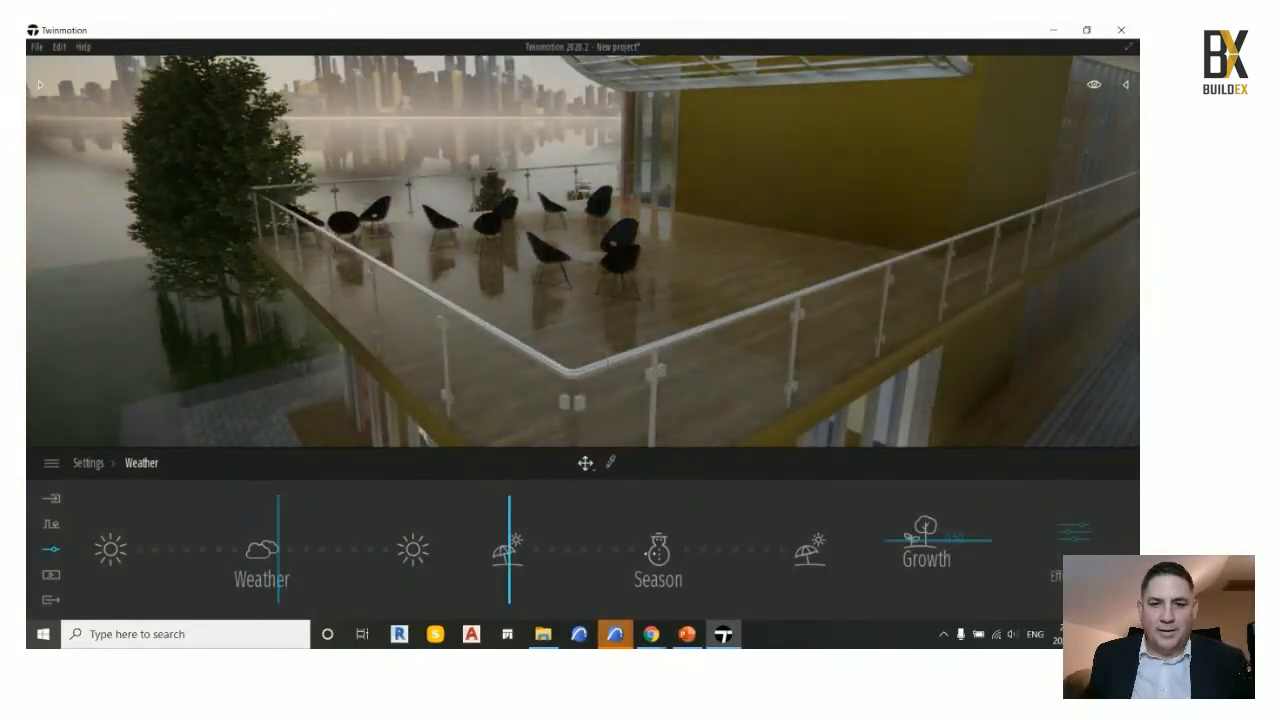
pyautogui.moveTo(509, 550)
pyautogui.mouseDown()
pyautogui.moveTo(678, 557)
pyautogui.moveTo(512, 563)
pyautogui.mouseUp()
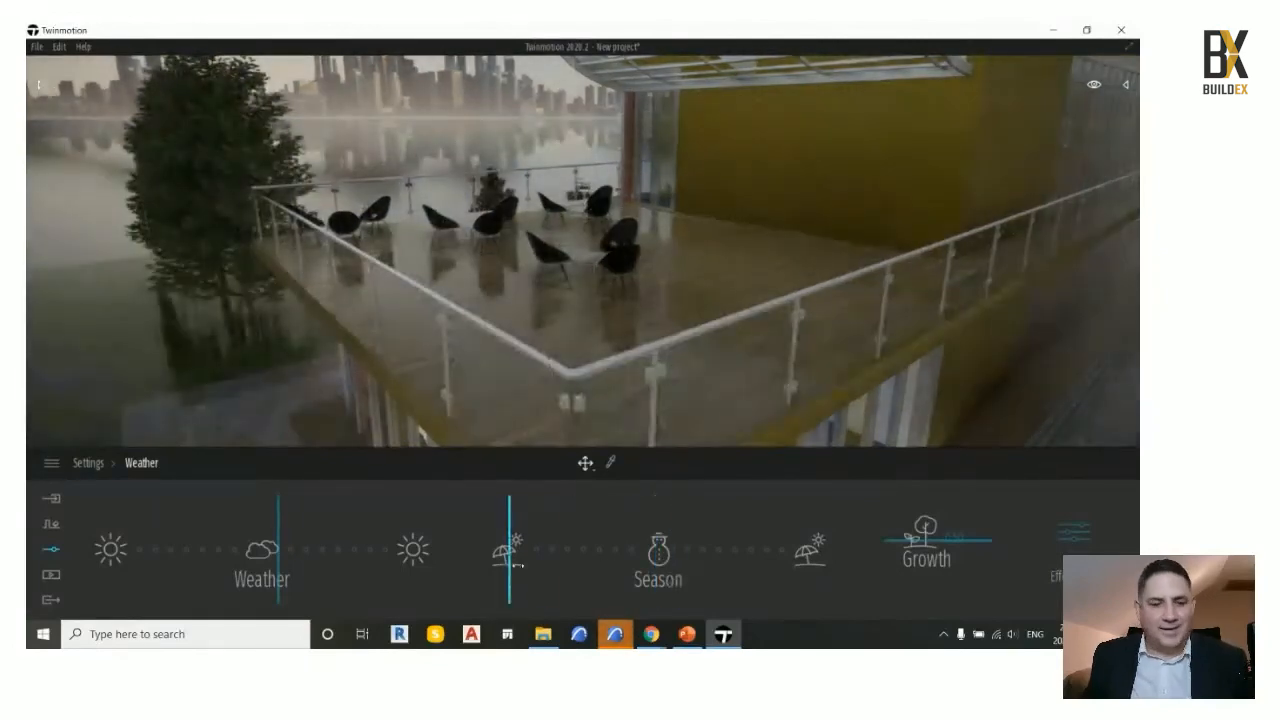
pyautogui.moveTo(280, 538); pyautogui.dragTo(187, 541)
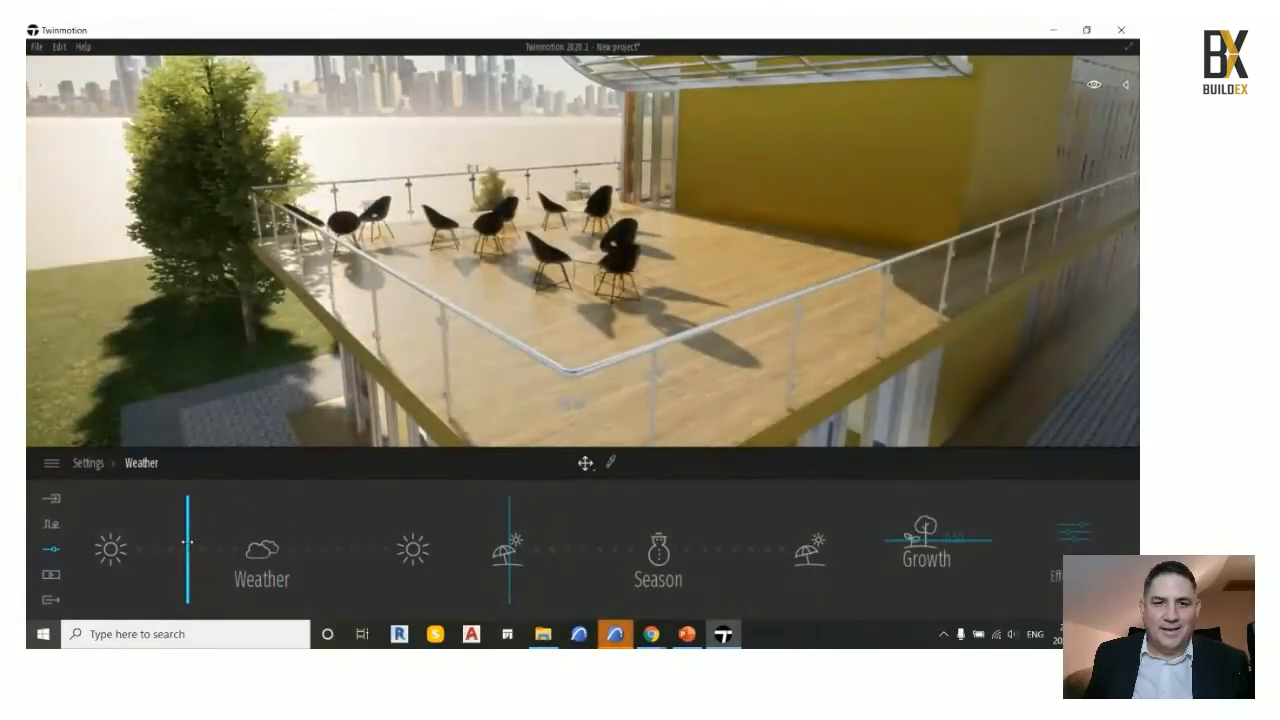
pyautogui.click(194, 543)
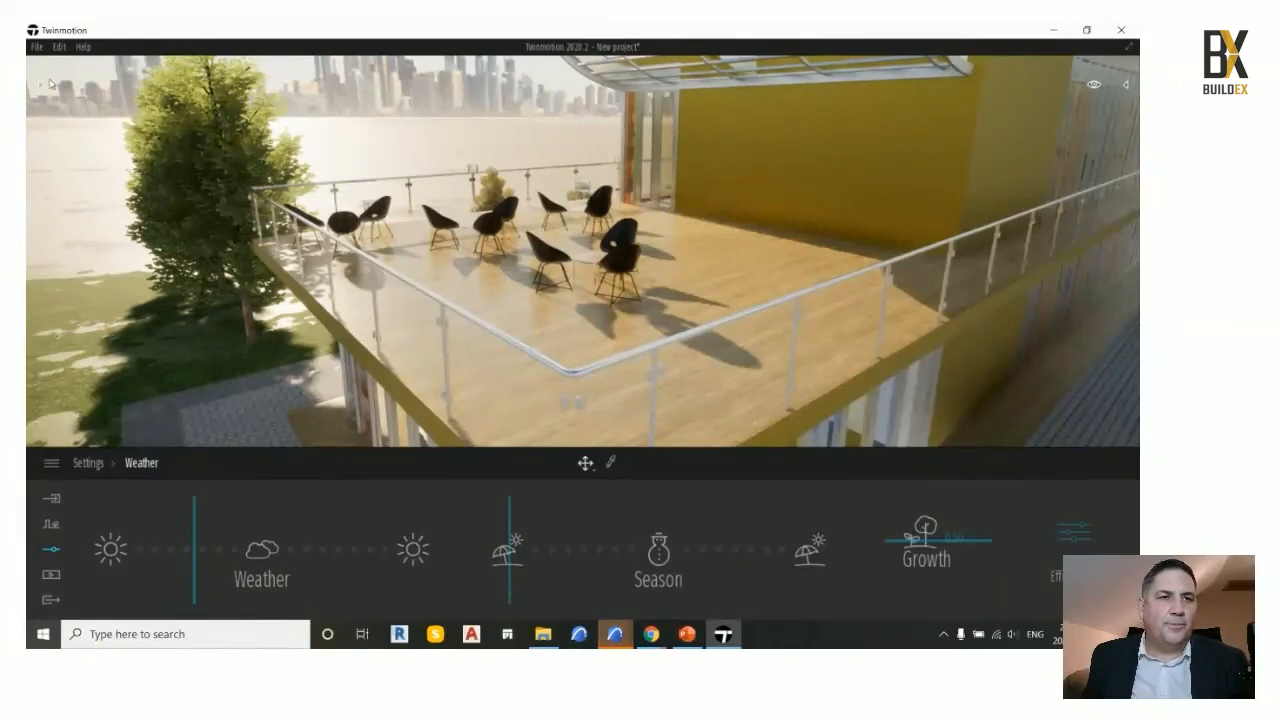
# Search for people in the Materials library and again across the whole library
pyautogui.click(40, 87)
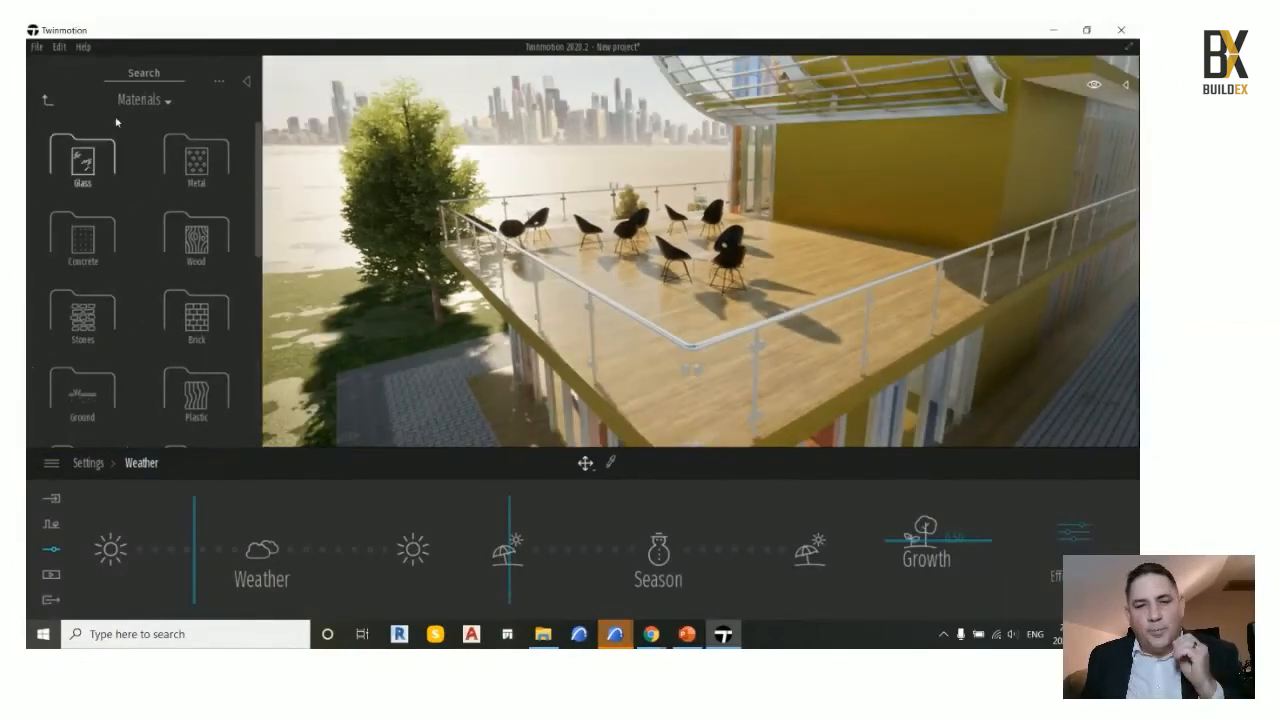
pyautogui.click(163, 77)
pyautogui.write('eople')
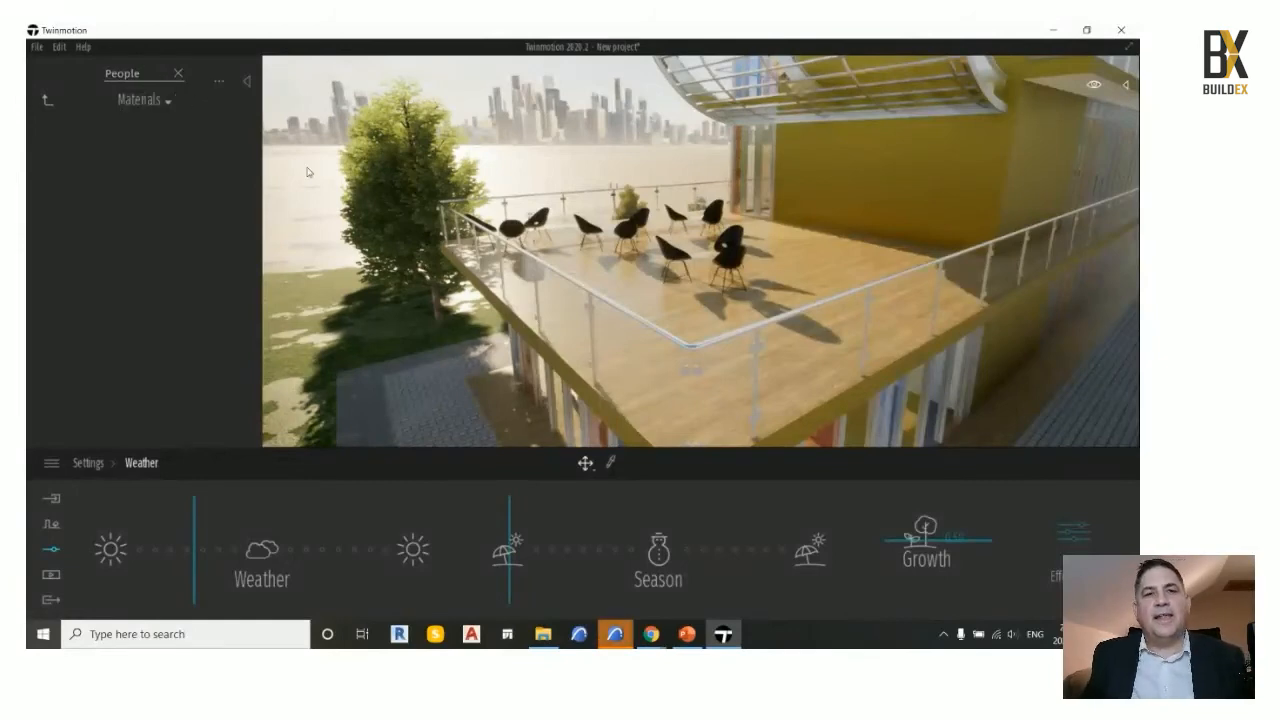
pyautogui.click(53, 101)
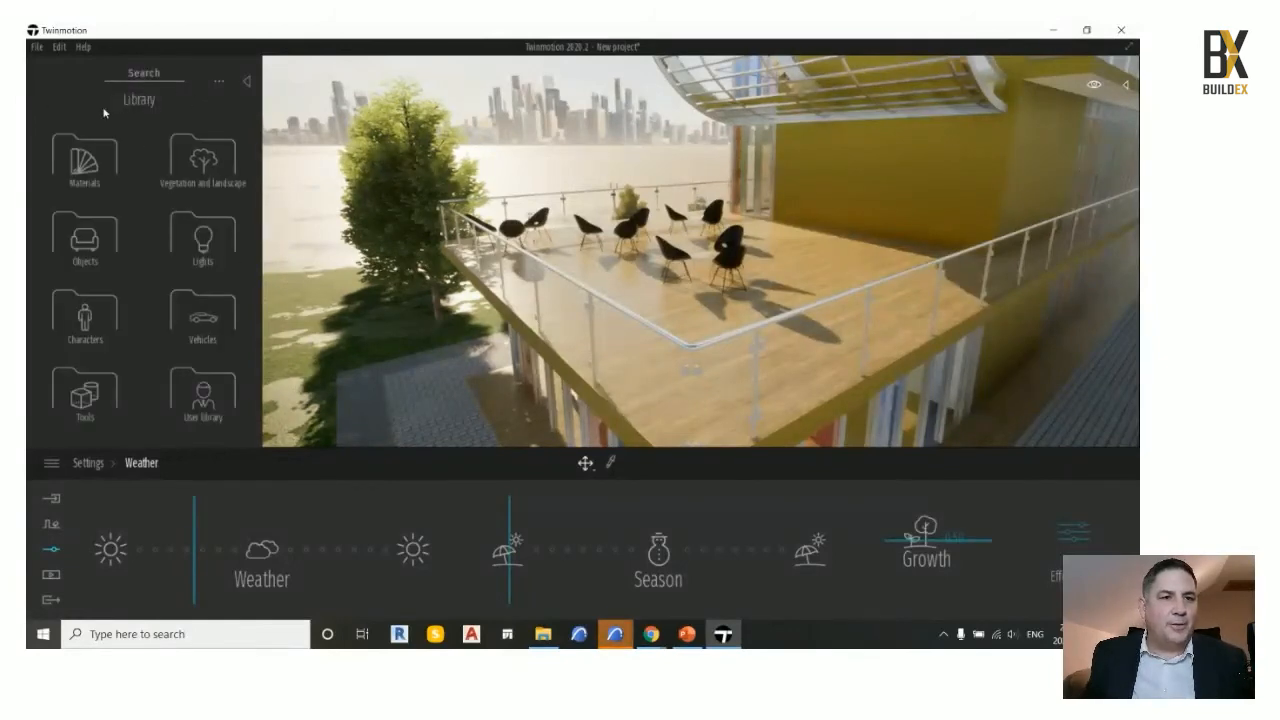
pyautogui.click(138, 75)
pyautogui.write('pe')
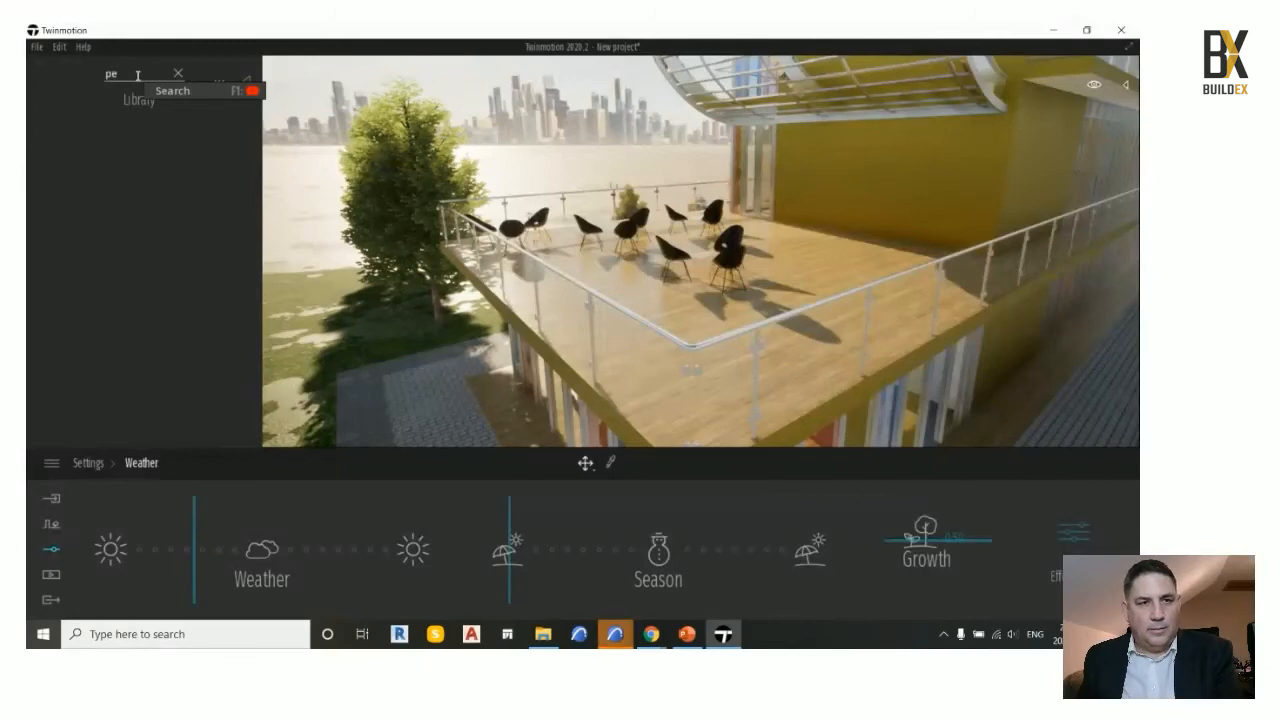
pyautogui.write('ople')
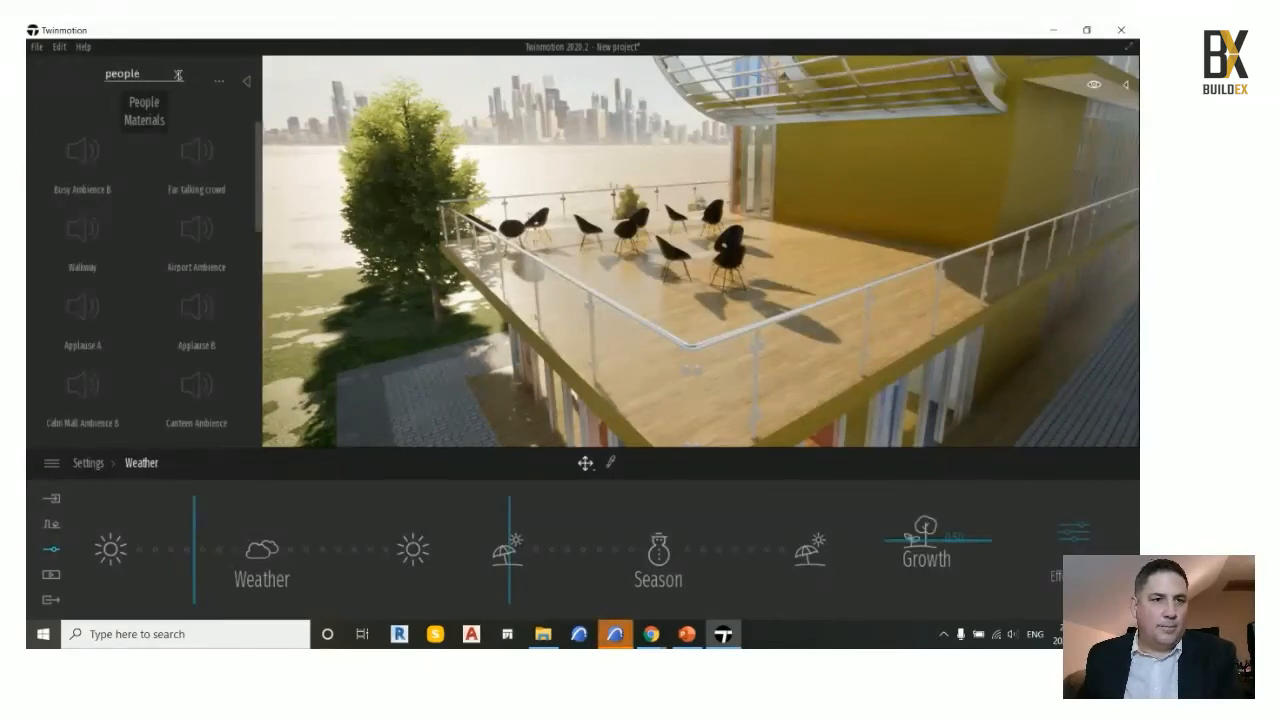
# Place the Emilie character from the Animated humans library on the terrace near the glass railing
pyautogui.click(178, 75)
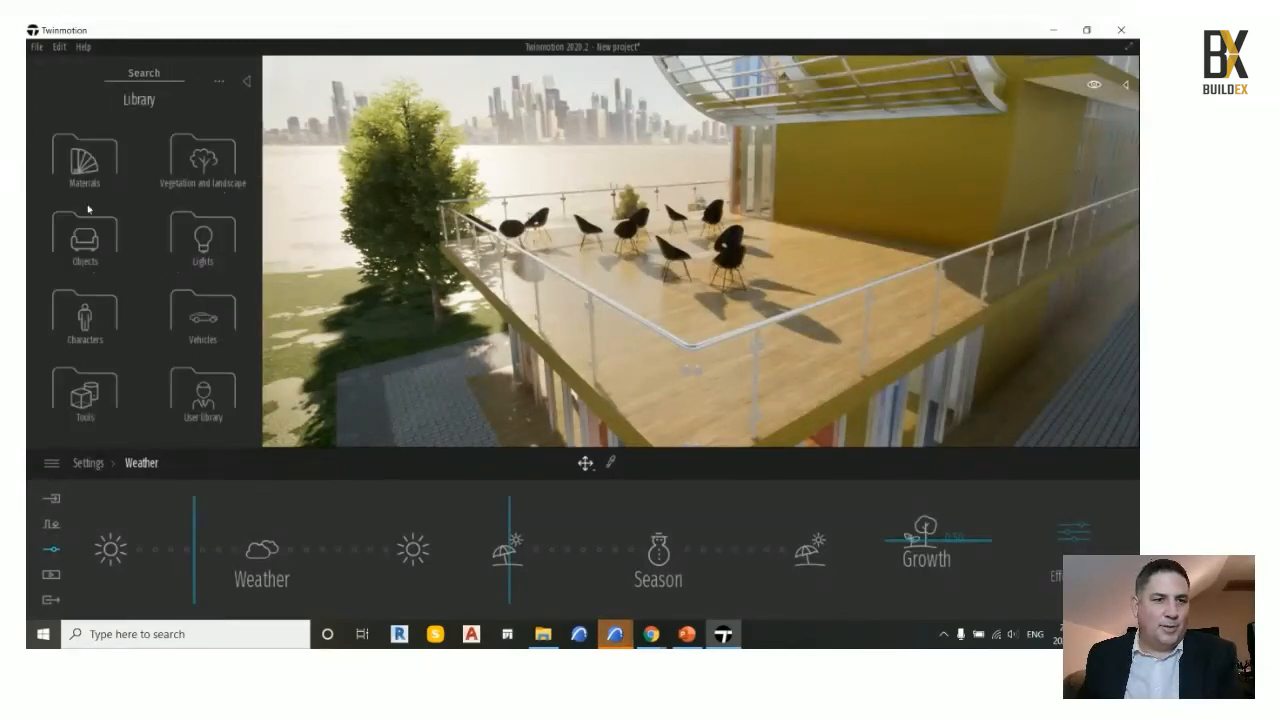
pyautogui.click(88, 310)
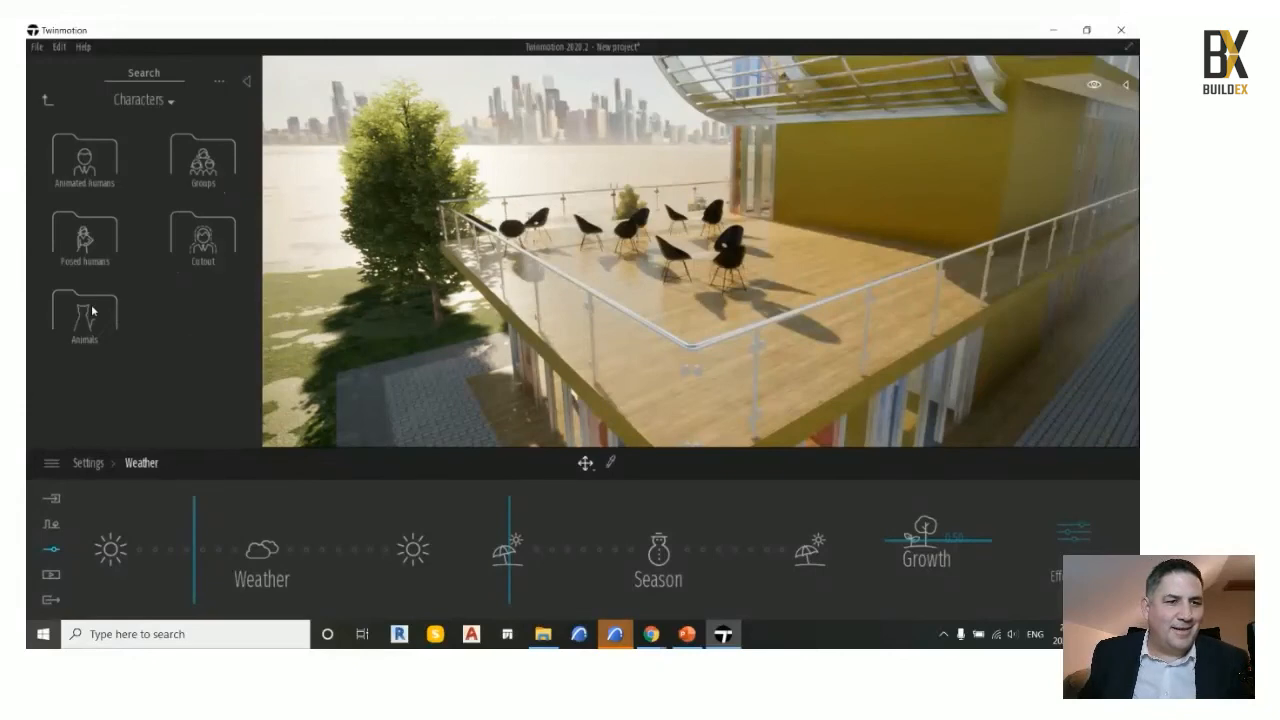
pyautogui.click(90, 172)
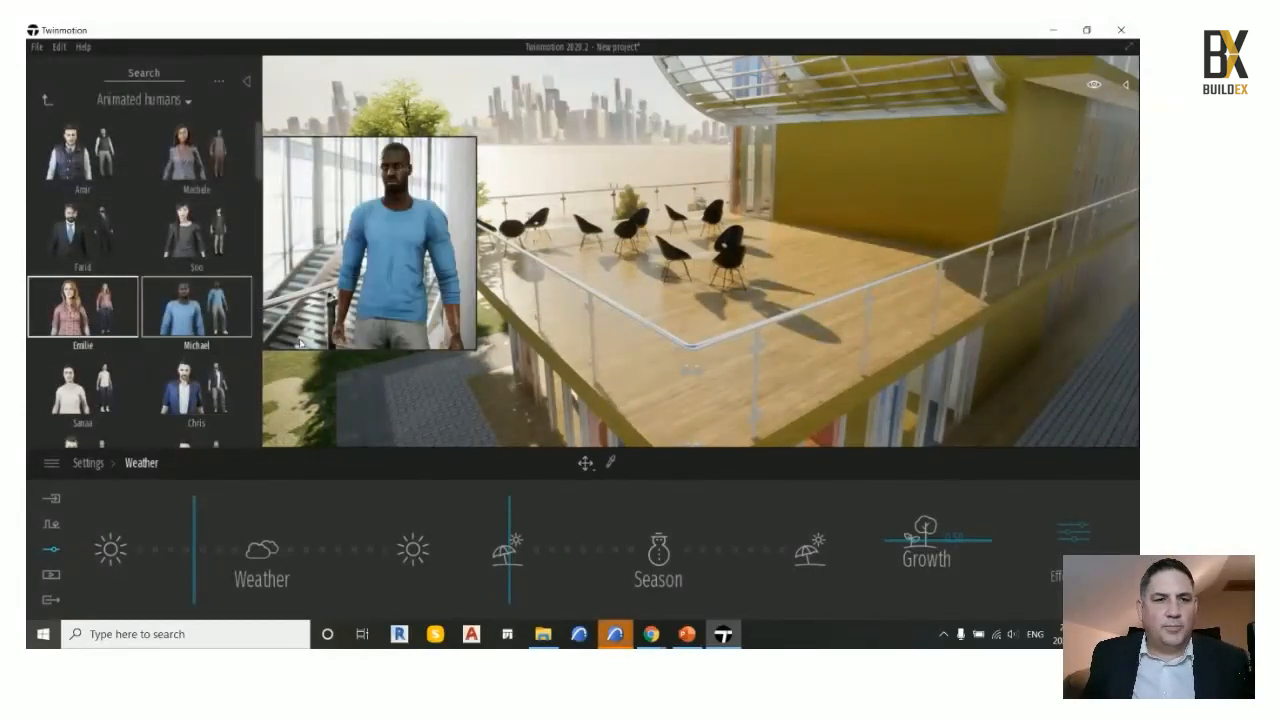
pyautogui.moveTo(100, 312); pyautogui.dragTo(594, 283)
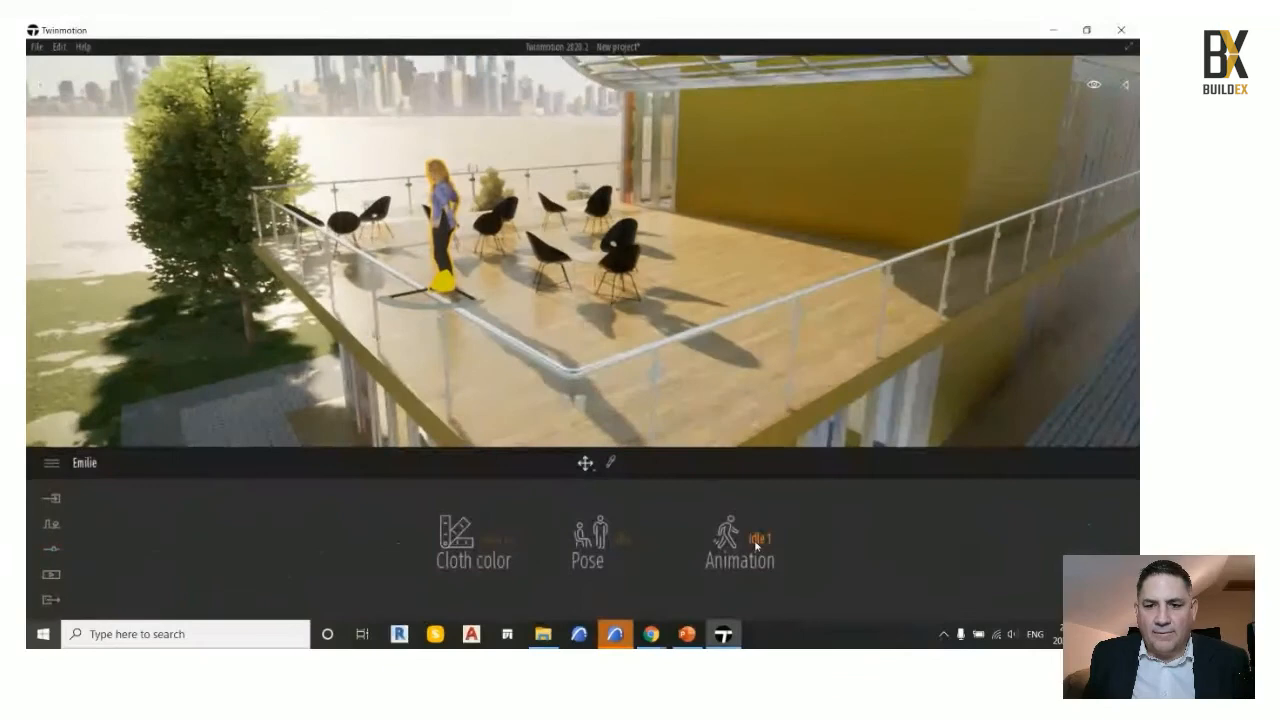
# Set the Emilie character's animation to Phoning 2
pyautogui.click(757, 542)
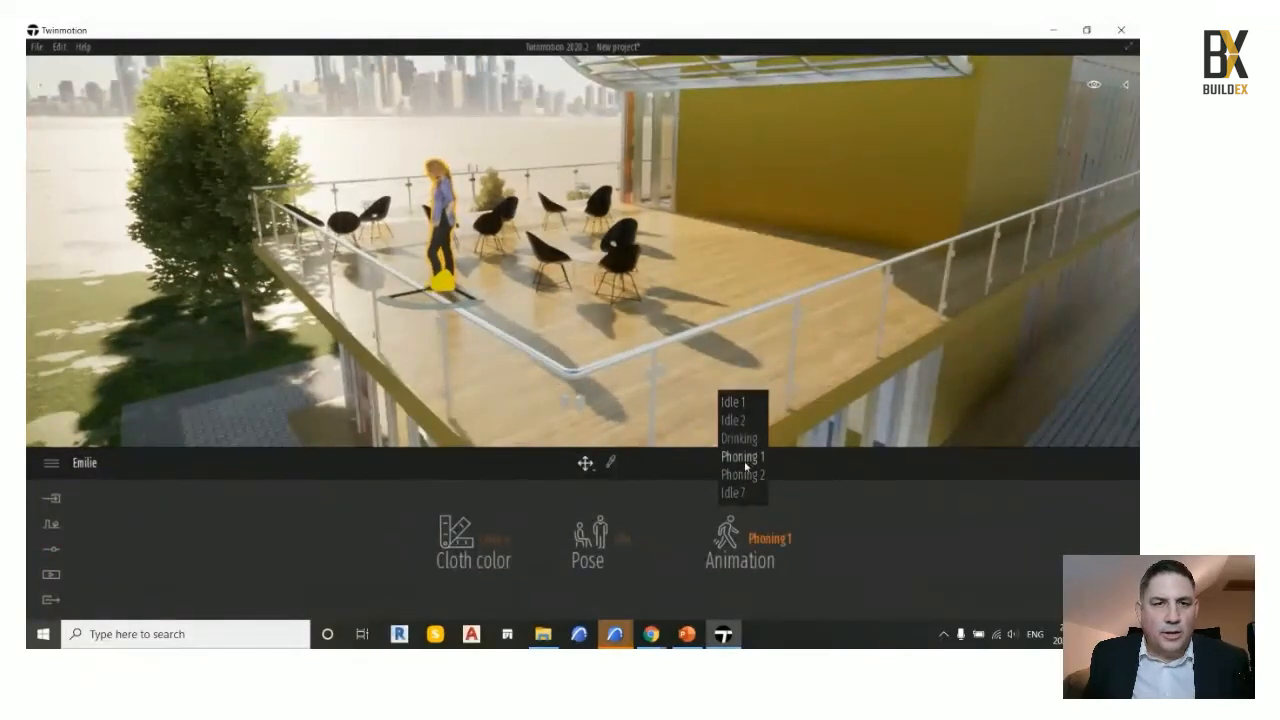
pyautogui.click(766, 542)
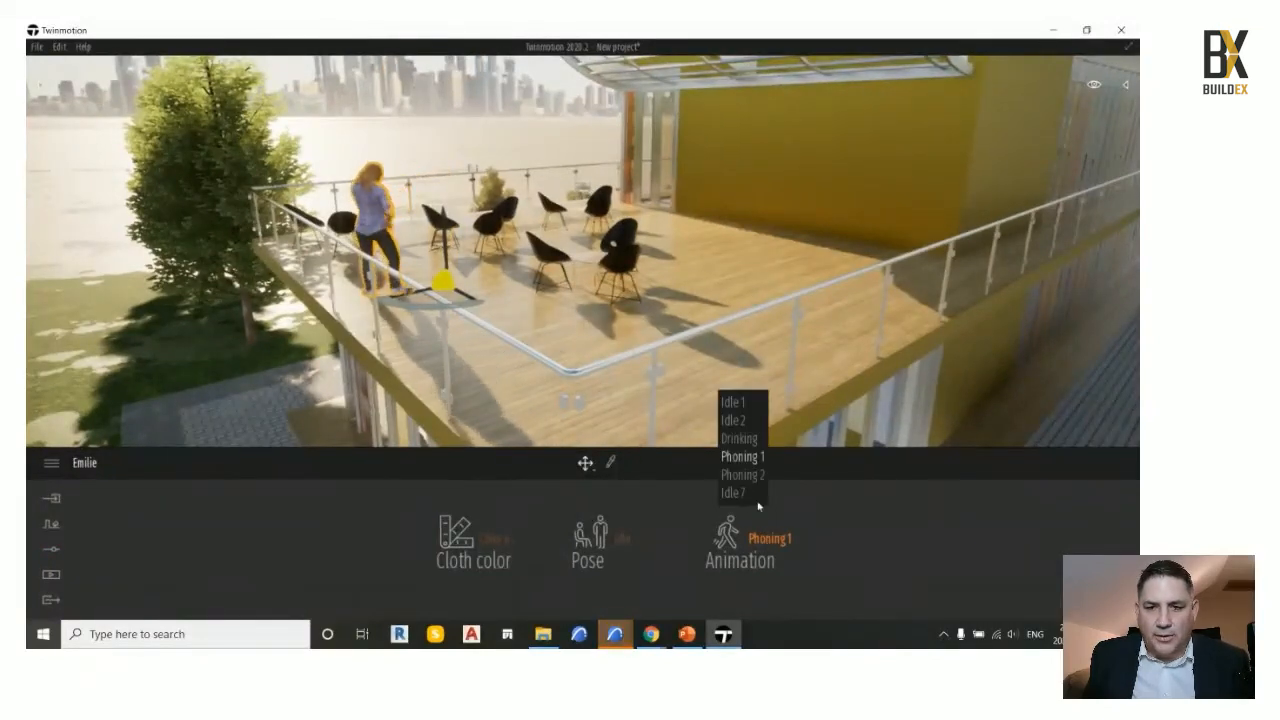
pyautogui.click(737, 474)
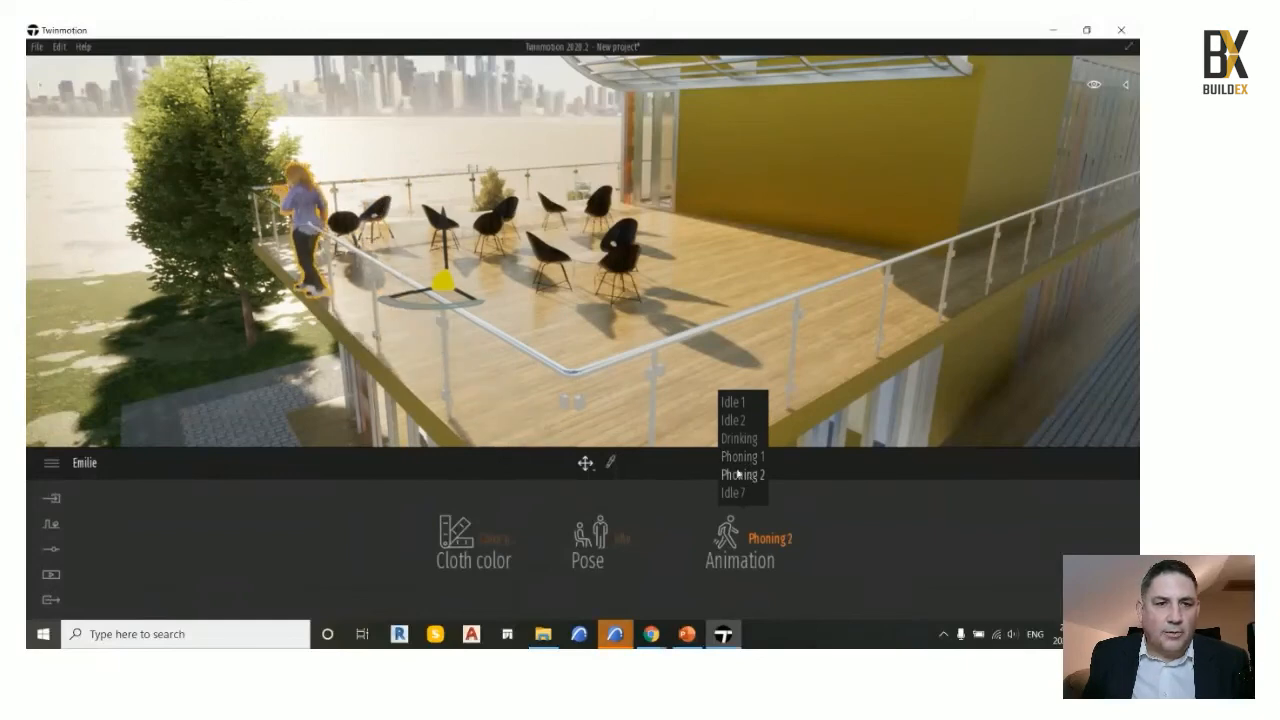
# Rotate the Emilie character on the terrace to change her walking direction, and clear the selection
pyautogui.click(435, 250)
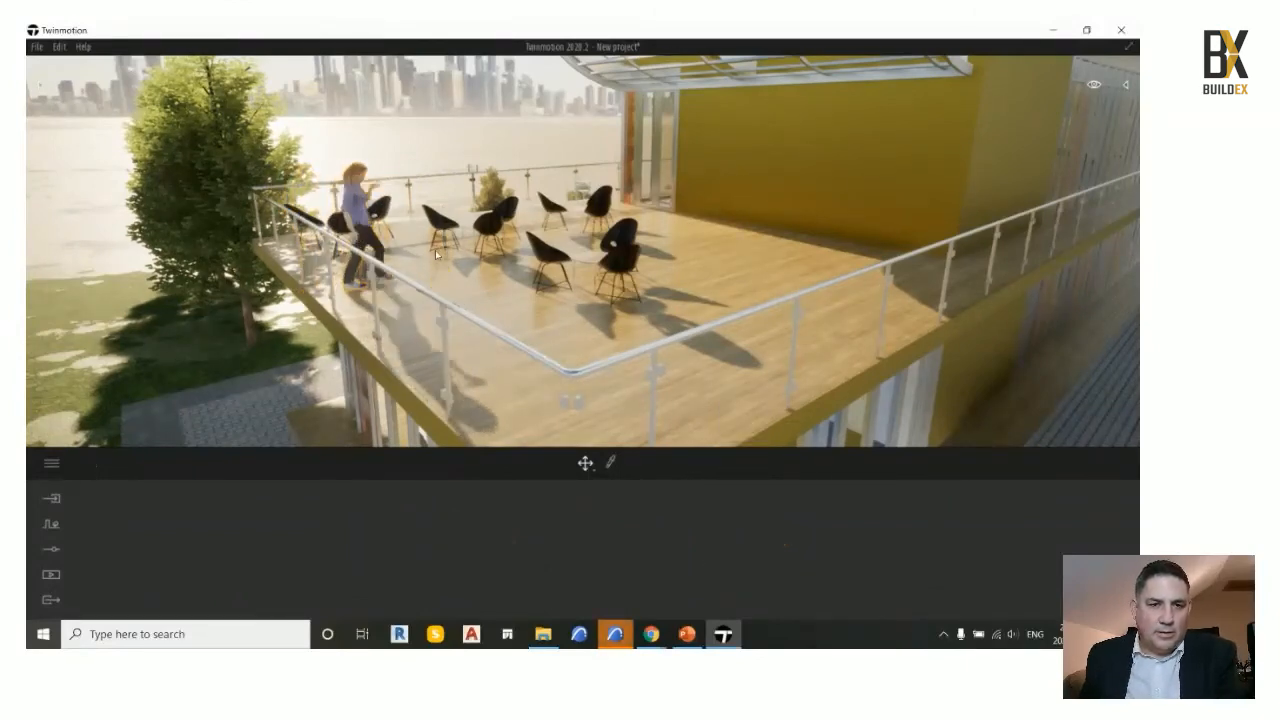
pyautogui.click(425, 245)
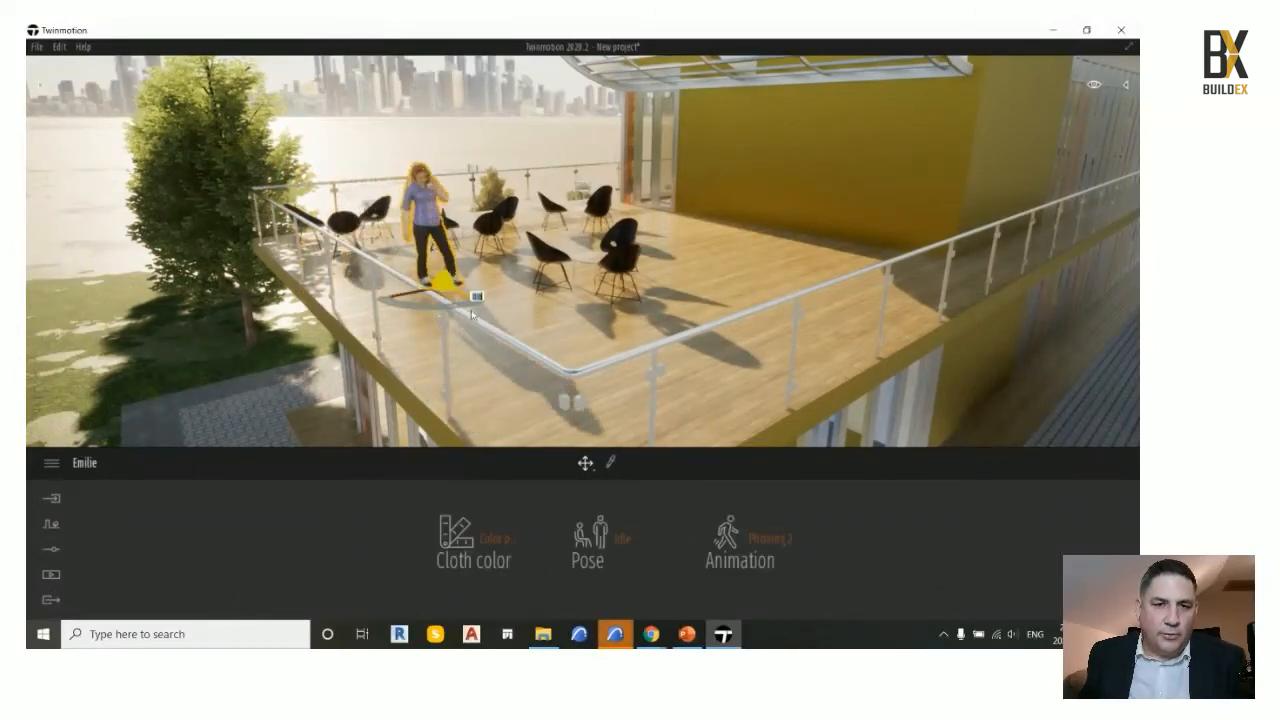
pyautogui.moveTo(471, 310); pyautogui.dragTo(376, 102)
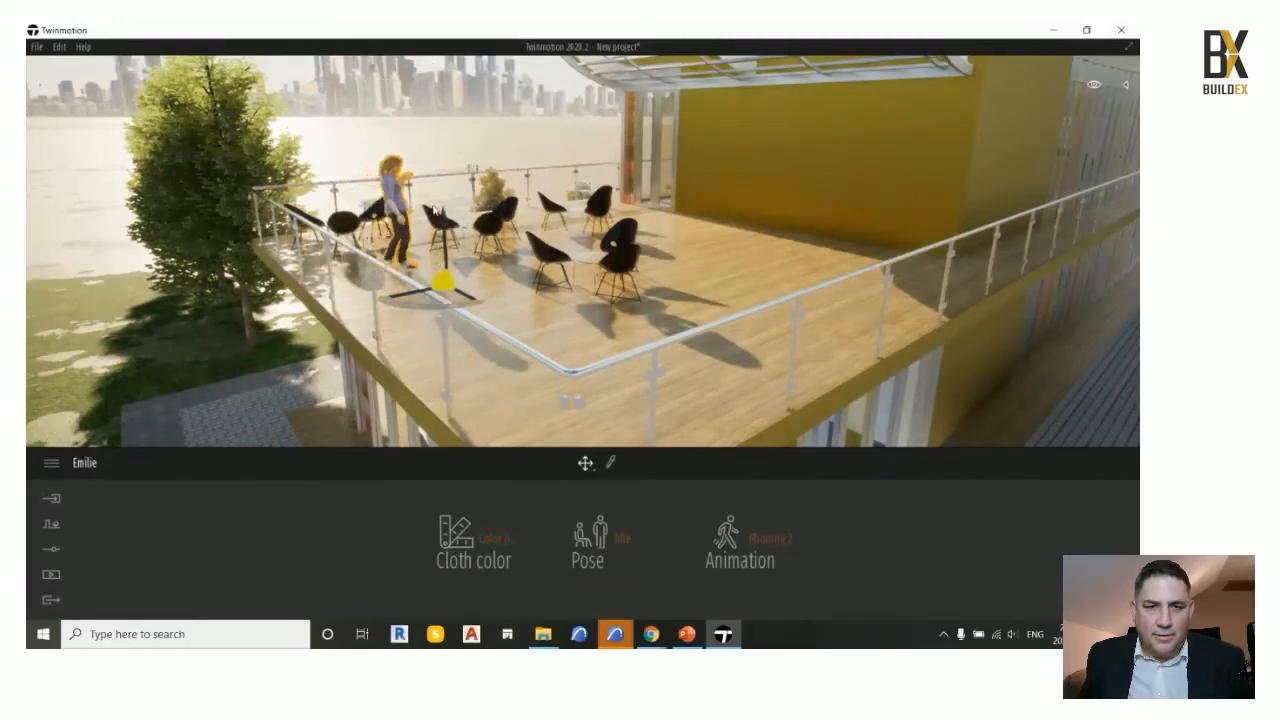
pyautogui.click(528, 327)
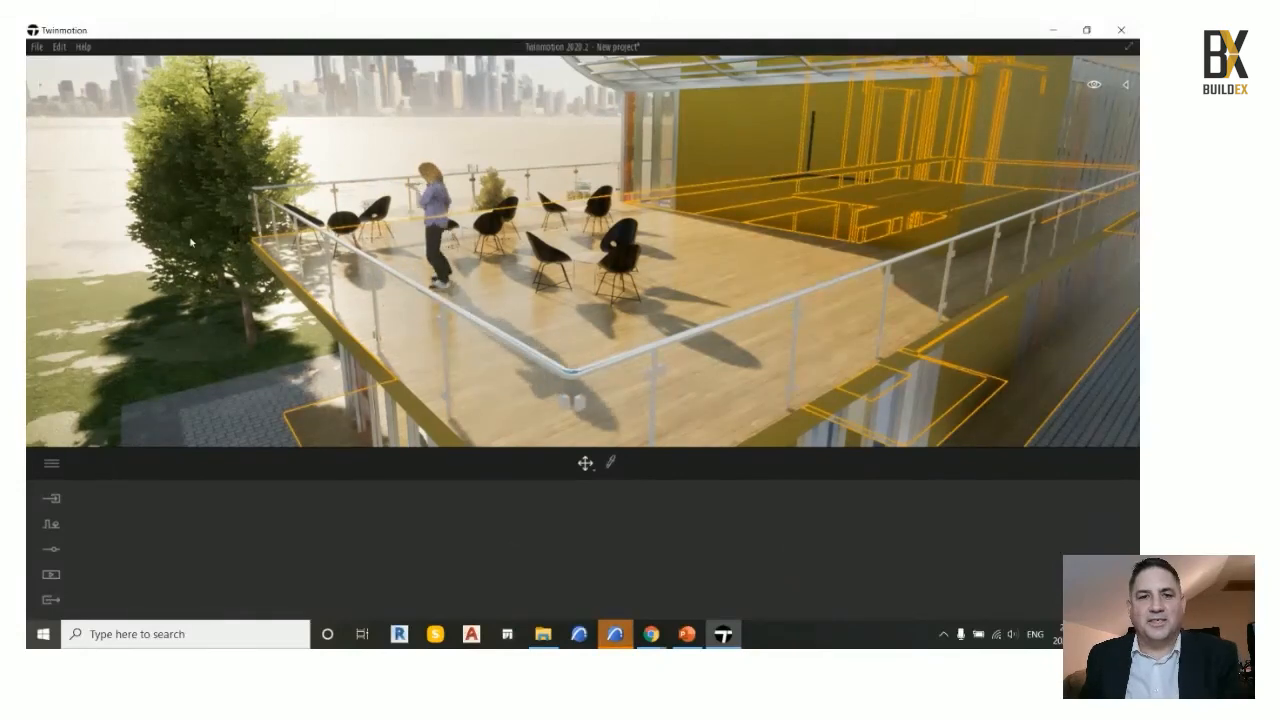
pyautogui.press('Escape')
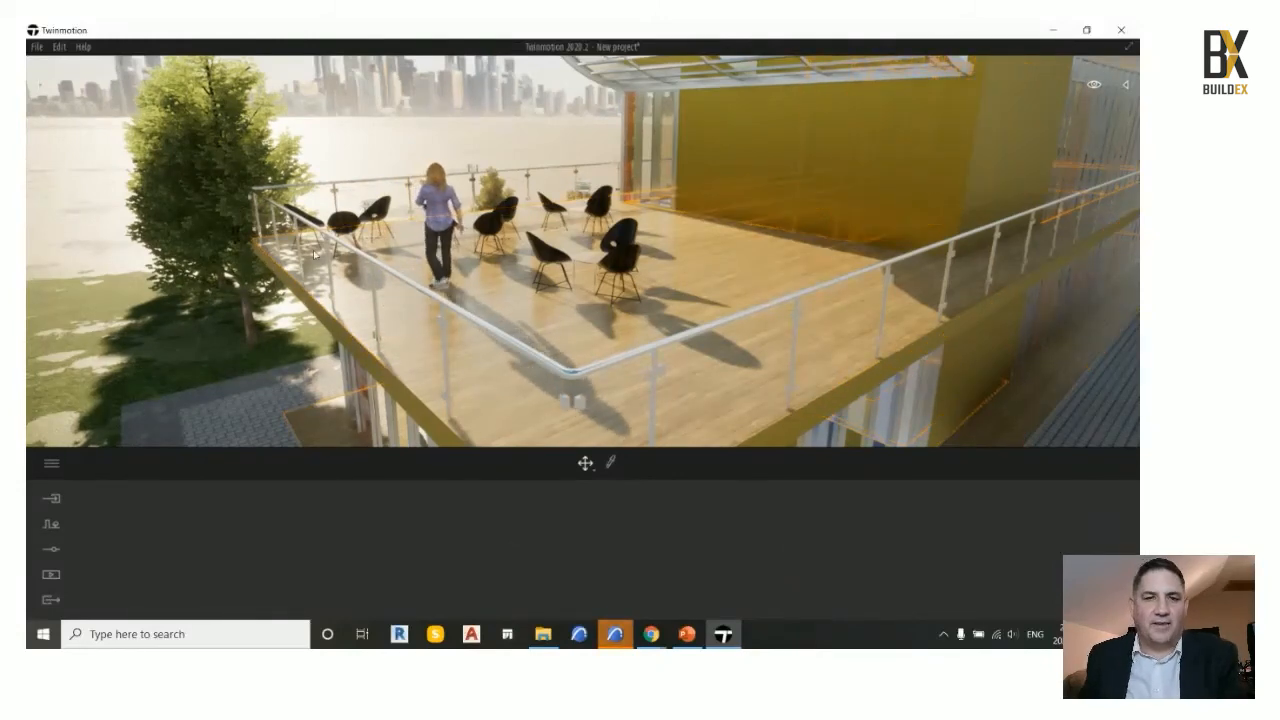
# Add the Amir animated human to the scene and move him onto the terrace deck in front of the chairs
pyautogui.click(38, 90)
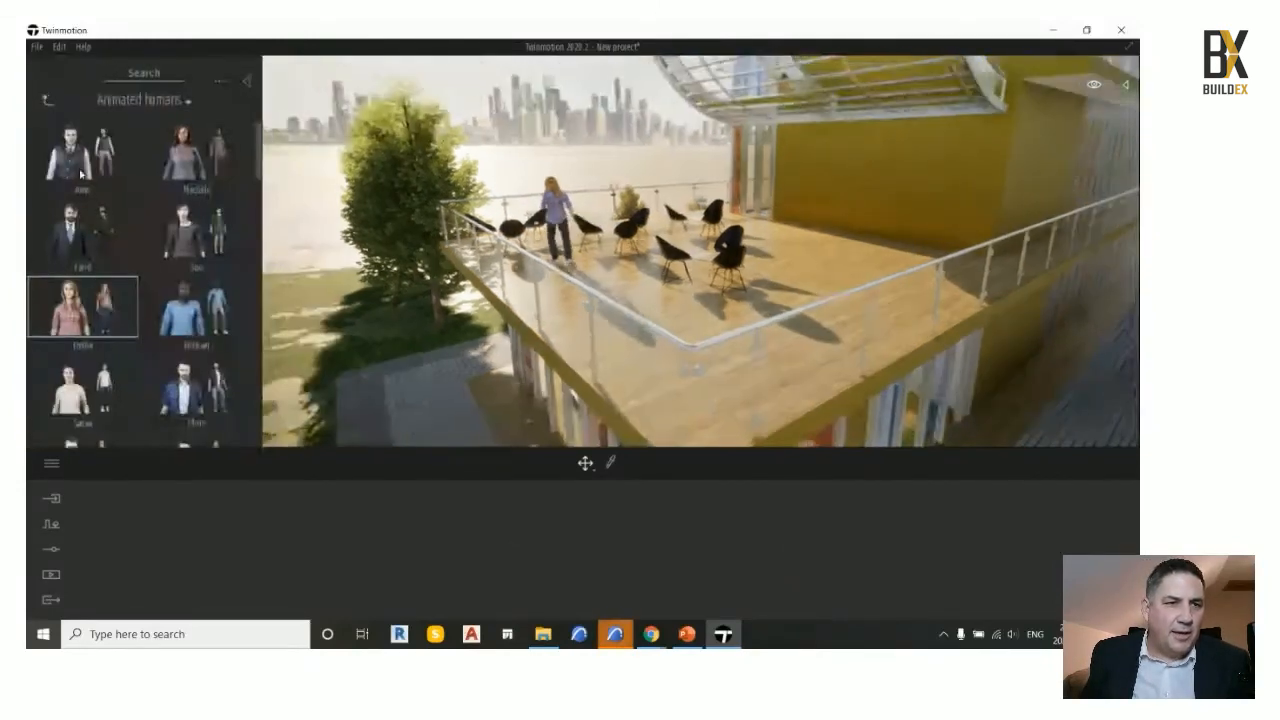
pyautogui.moveTo(71, 175)
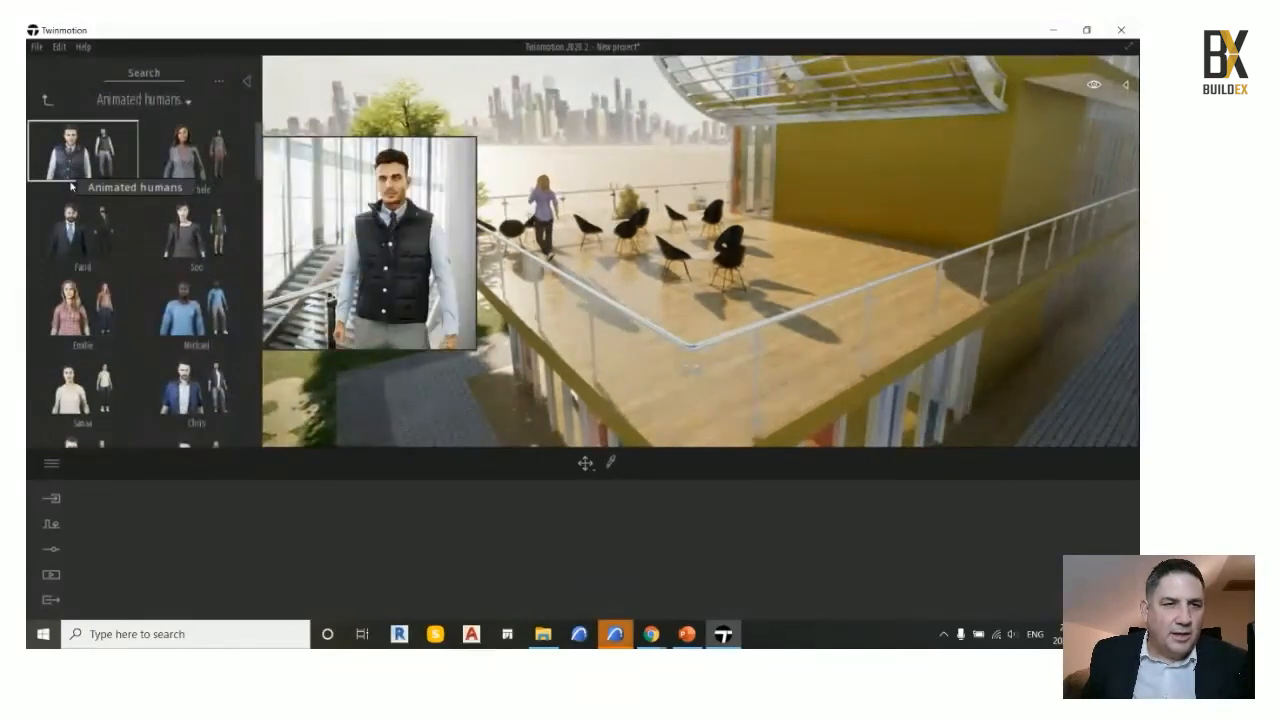
pyautogui.moveTo(71, 186); pyautogui.dragTo(185, 170)
pyautogui.moveTo(658, 298); pyautogui.dragTo(697, 372)
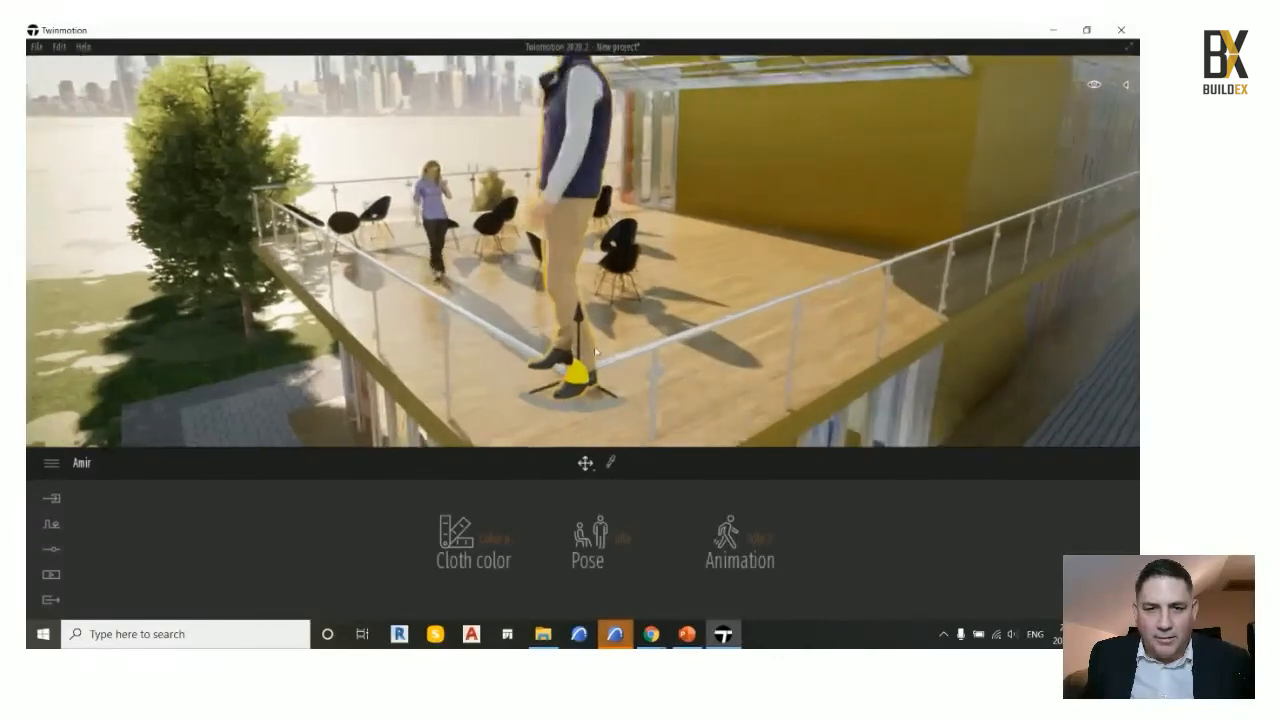
pyautogui.moveTo(576, 378); pyautogui.dragTo(664, 374)
pyautogui.scroll(3, 614, 279)
pyautogui.scroll(-4, 614, 280)
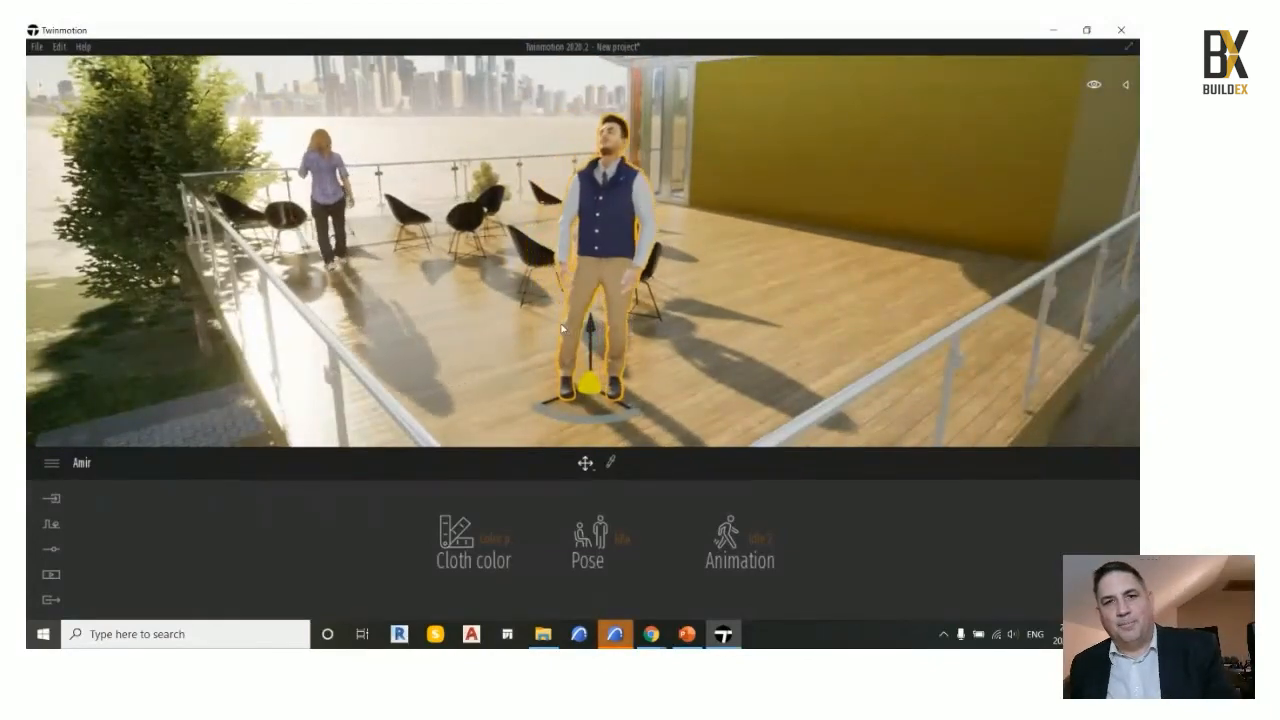
pyautogui.click(554, 332)
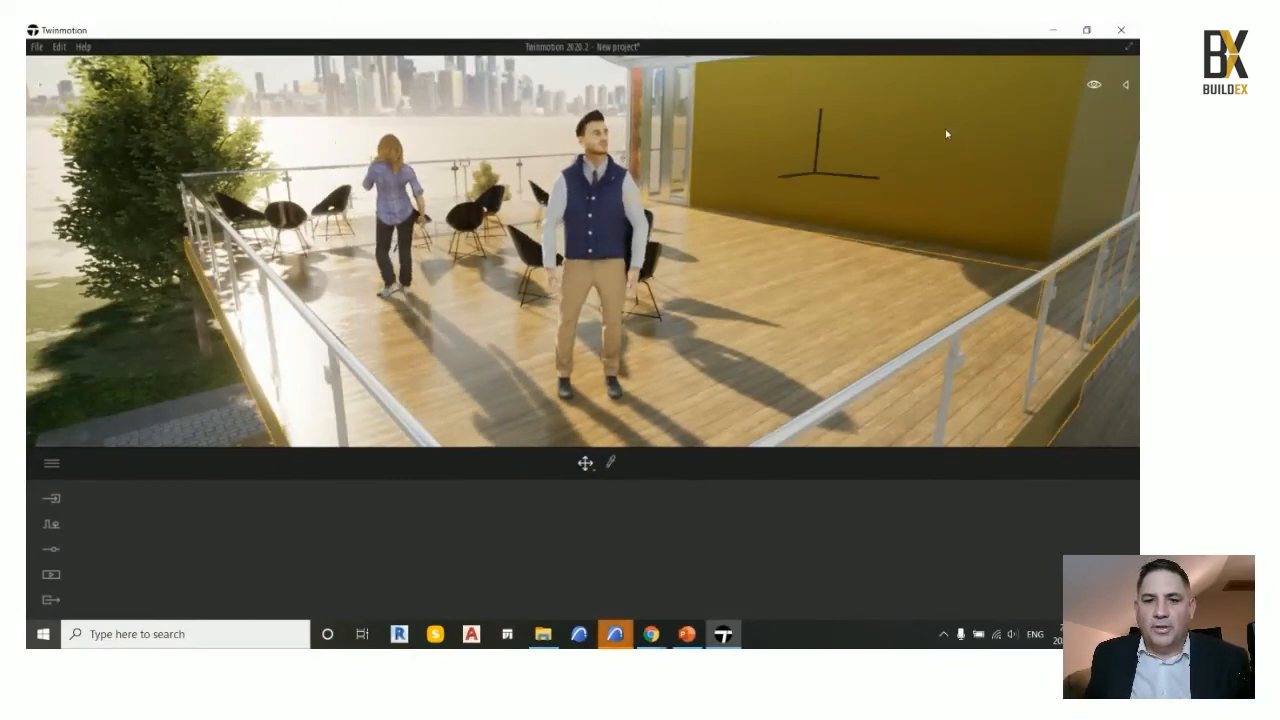
# Recolour the wall's Aluminium panels 150x150 material to orange and raise its texture scale to about 4
pyautogui.click(611, 462)
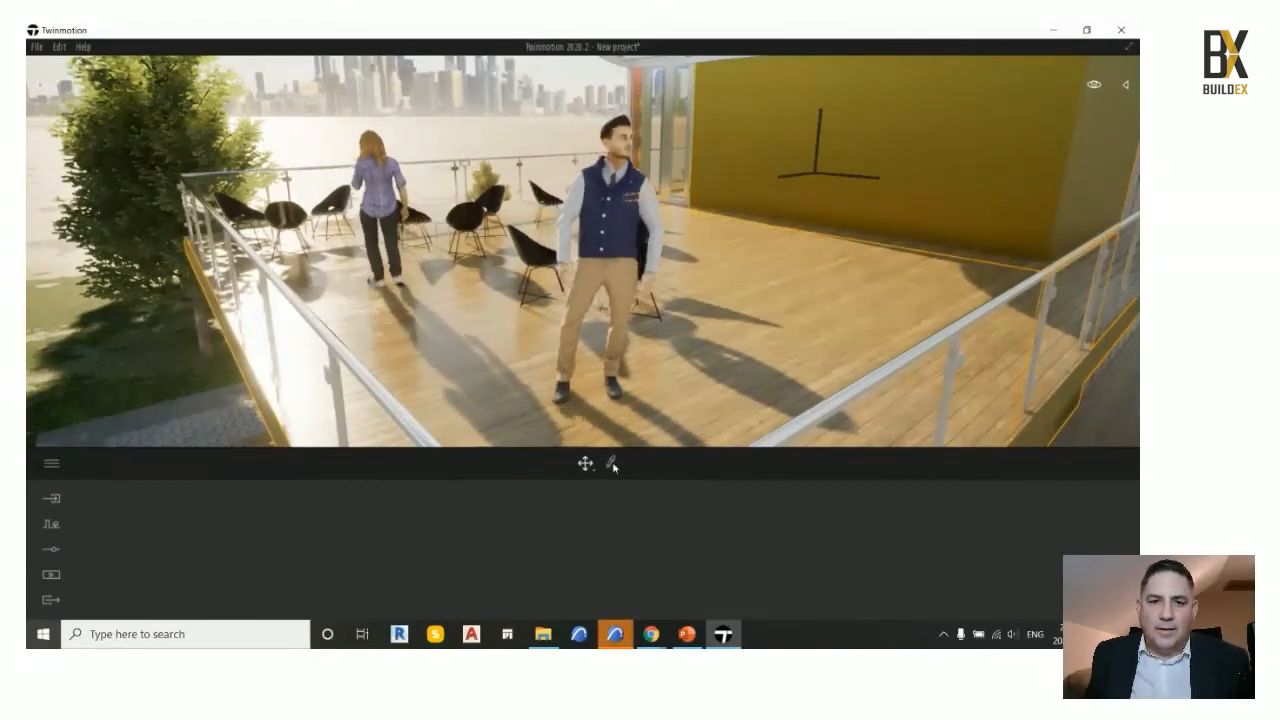
pyautogui.click(986, 114)
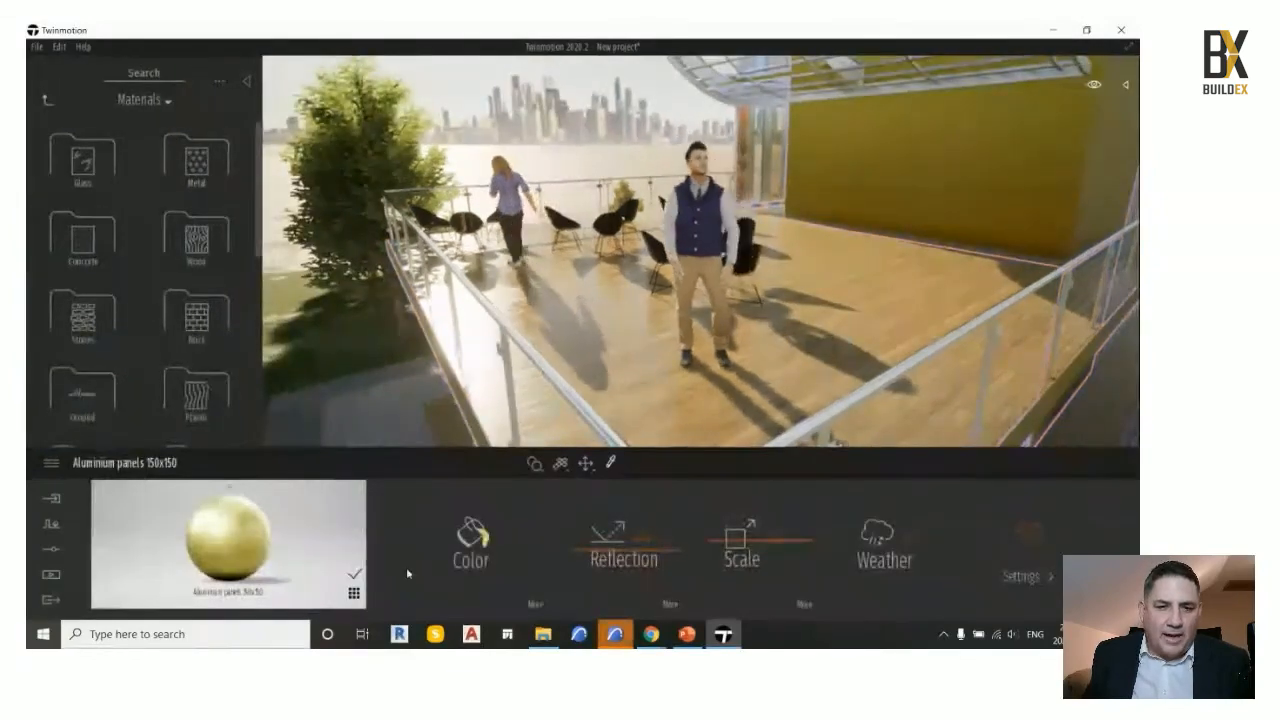
pyautogui.click(500, 535)
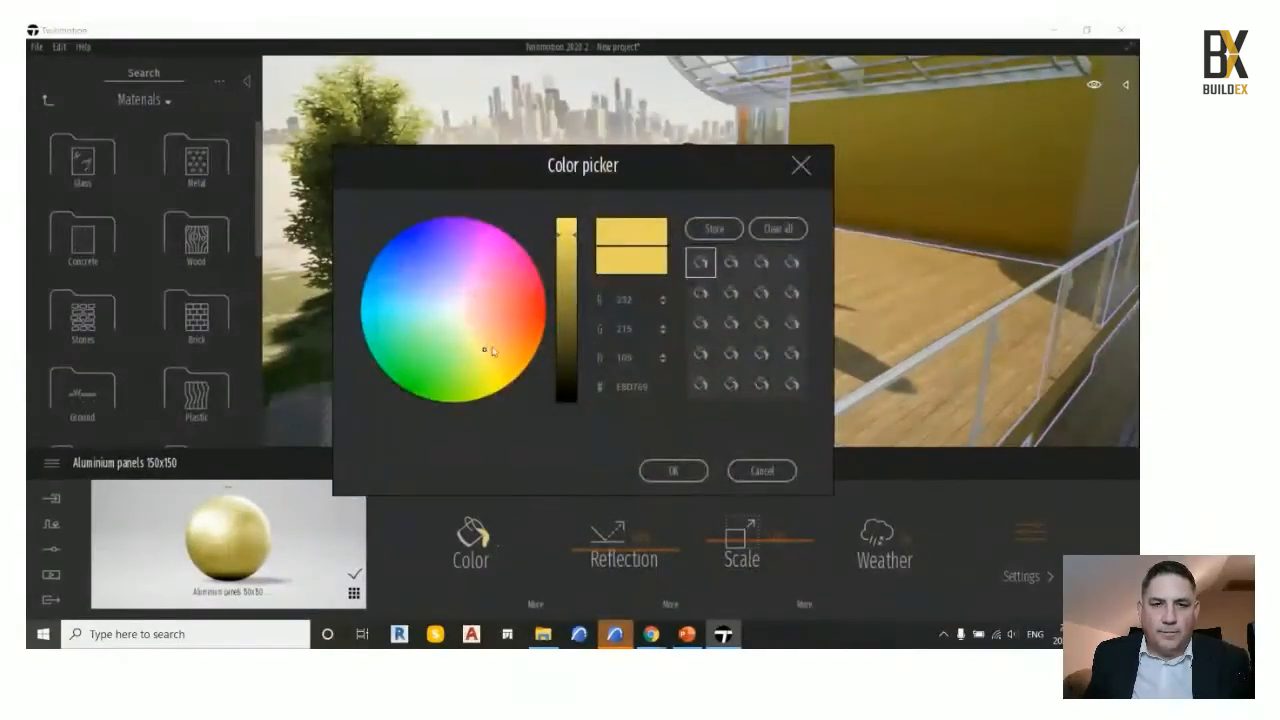
pyautogui.moveTo(491, 348); pyautogui.dragTo(508, 354)
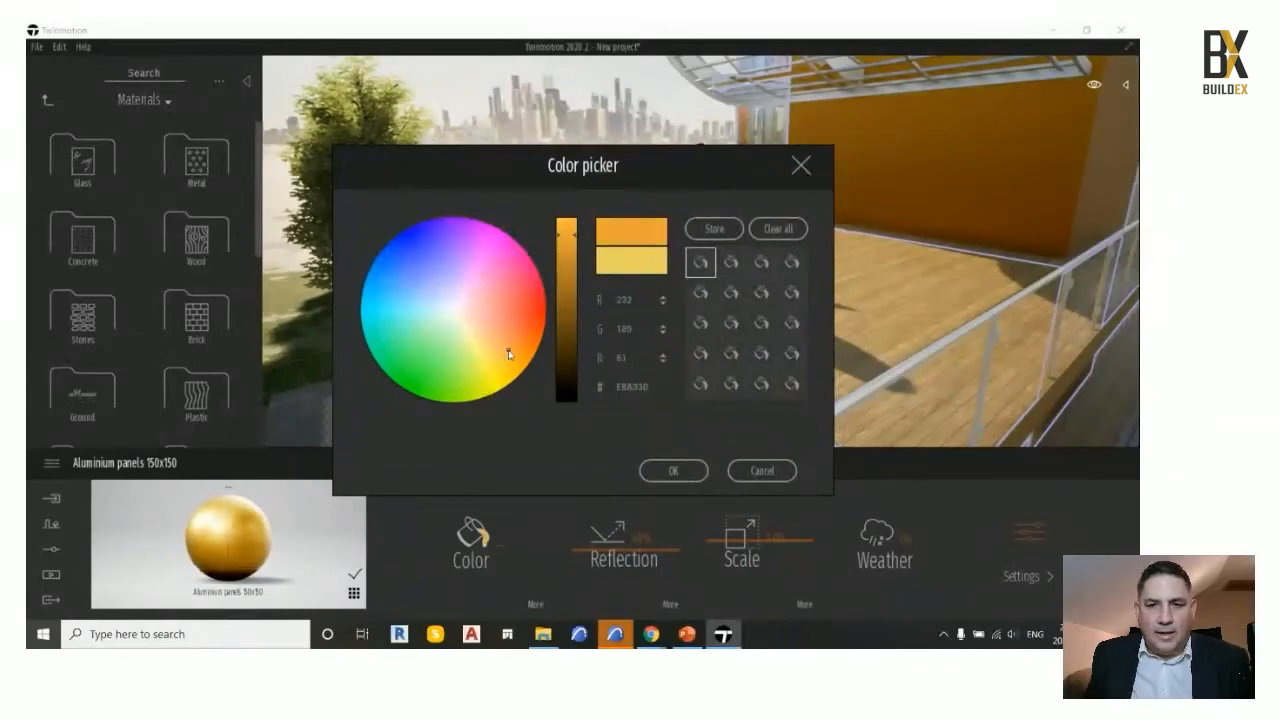
pyautogui.click(670, 471)
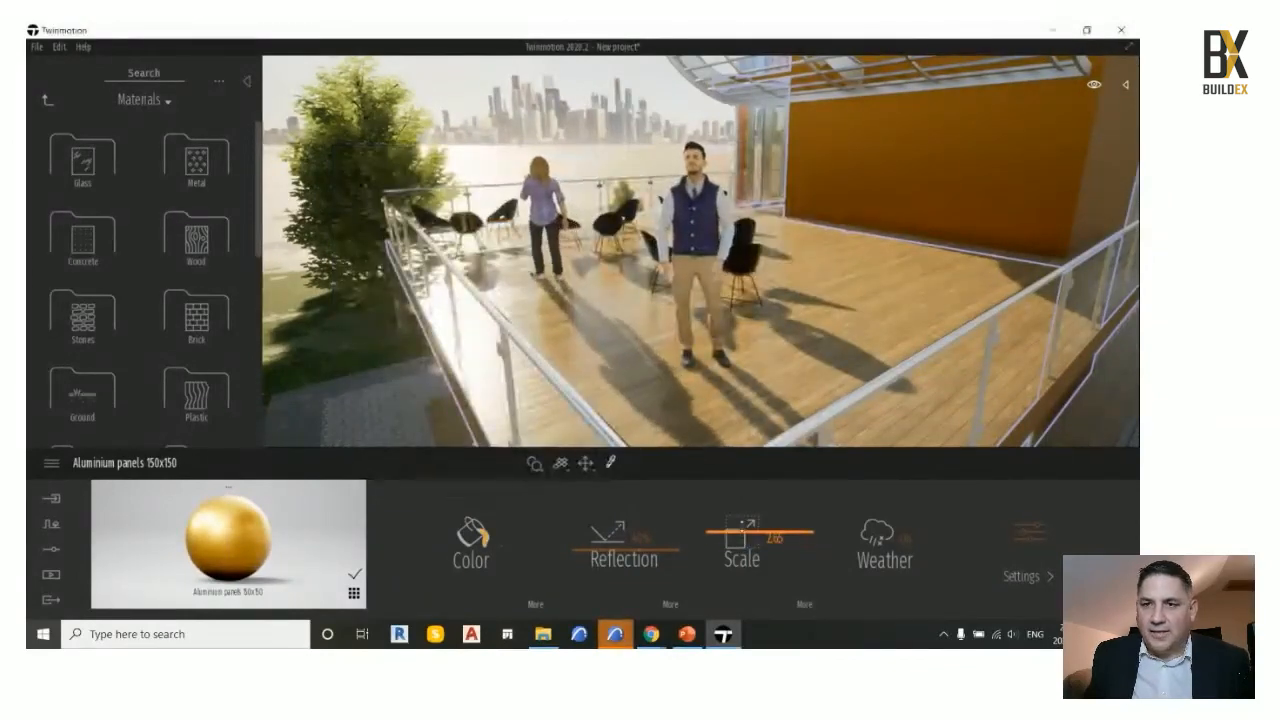
pyautogui.moveTo(740, 512); pyautogui.dragTo(739, 516)
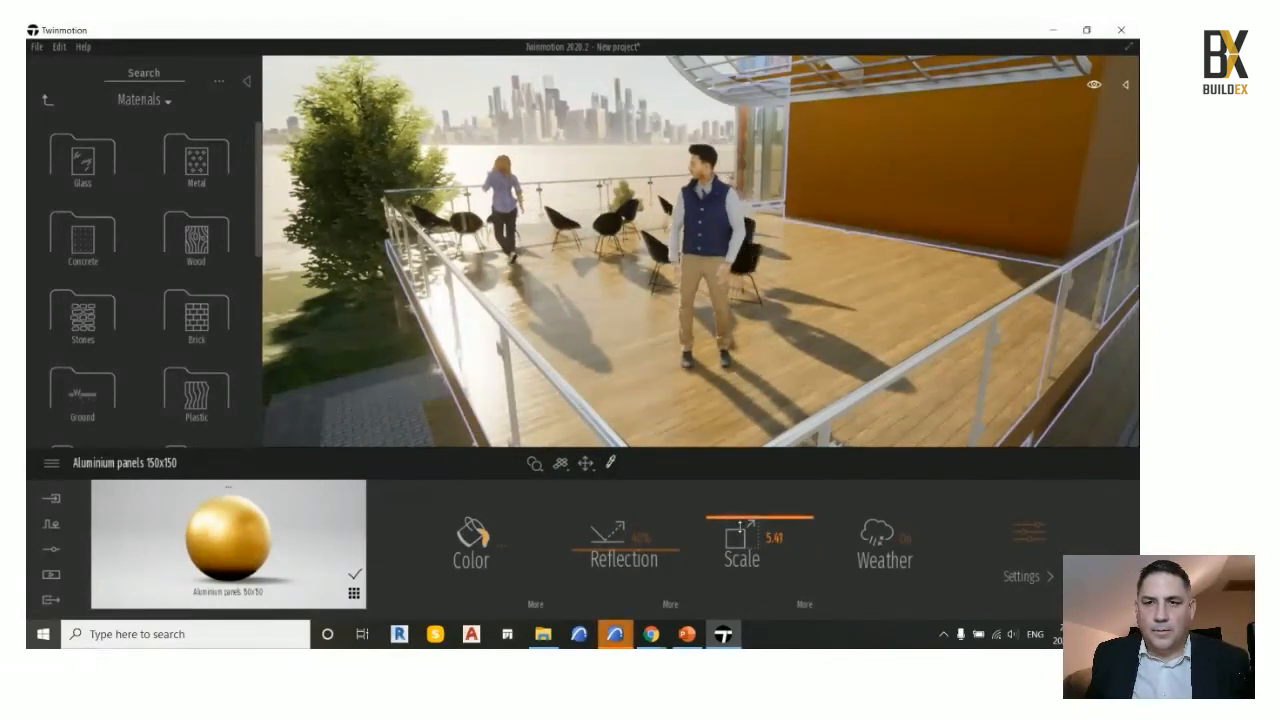
pyautogui.moveTo(739, 516); pyautogui.dragTo(740, 524)
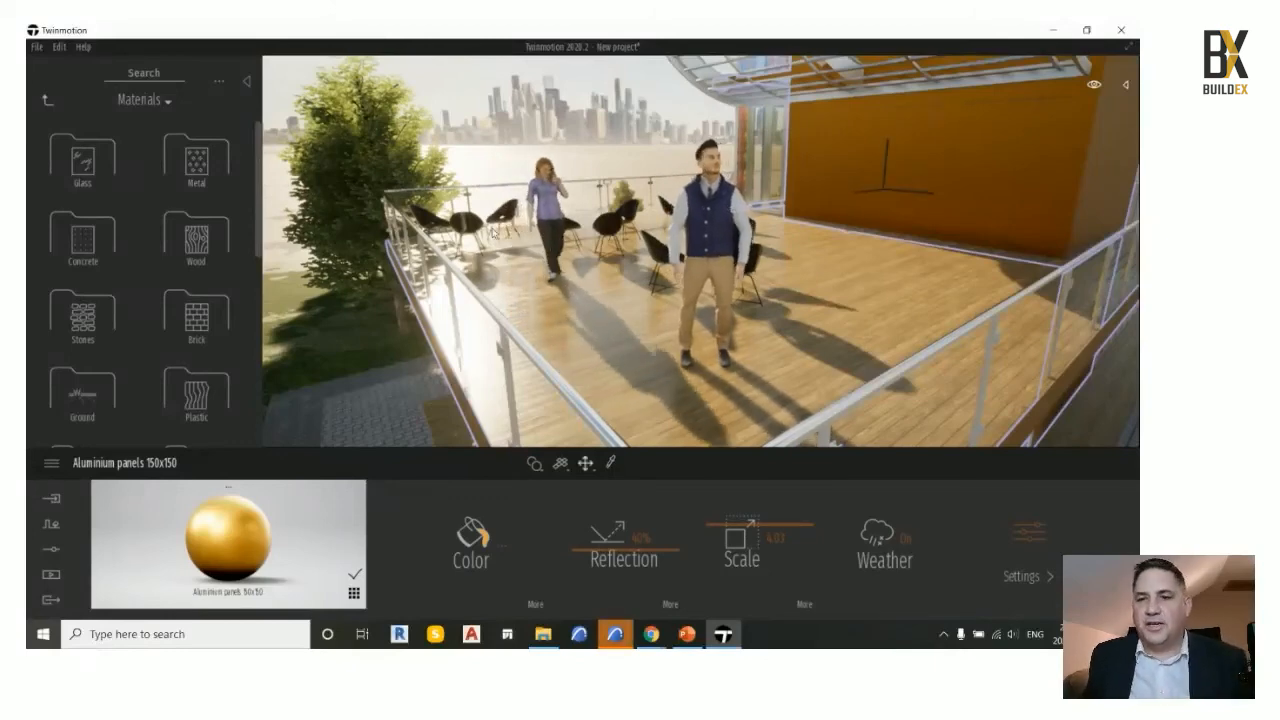
# Open the viewport's view settings and examine the time of day and virtual reality options
pyautogui.click(1124, 86)
pyautogui.click(951, 80)
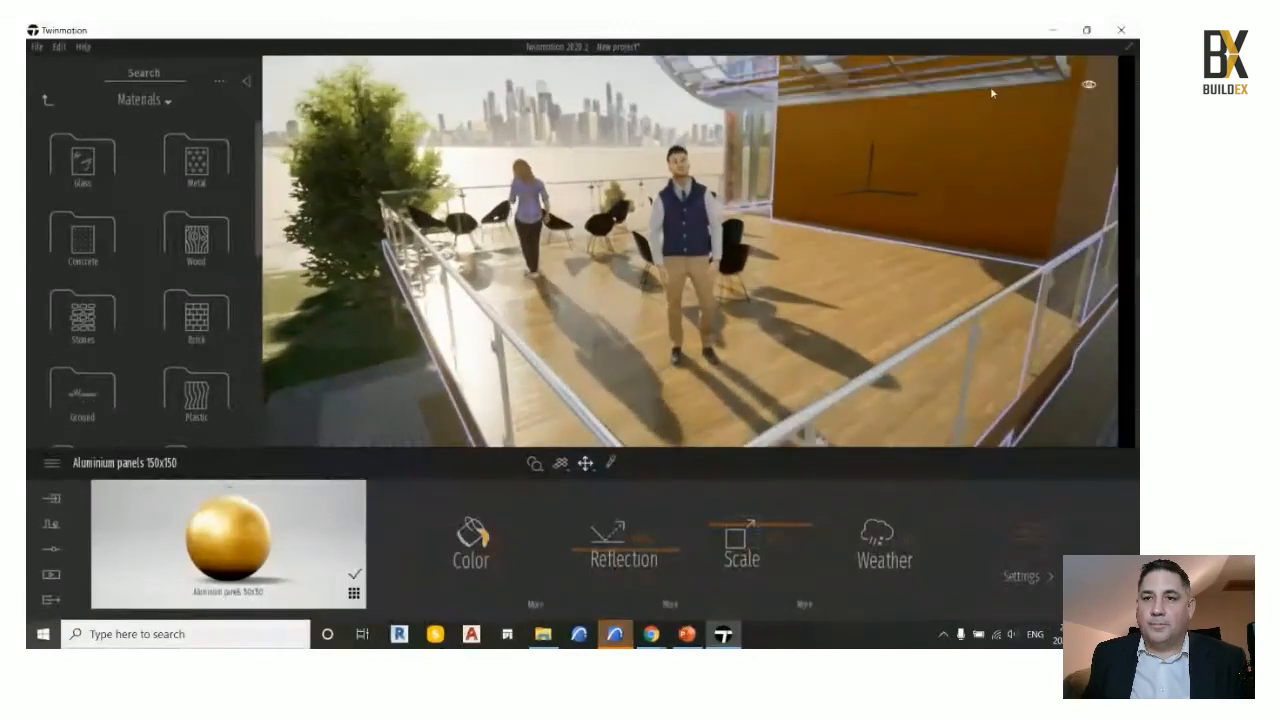
pyautogui.click(1094, 84)
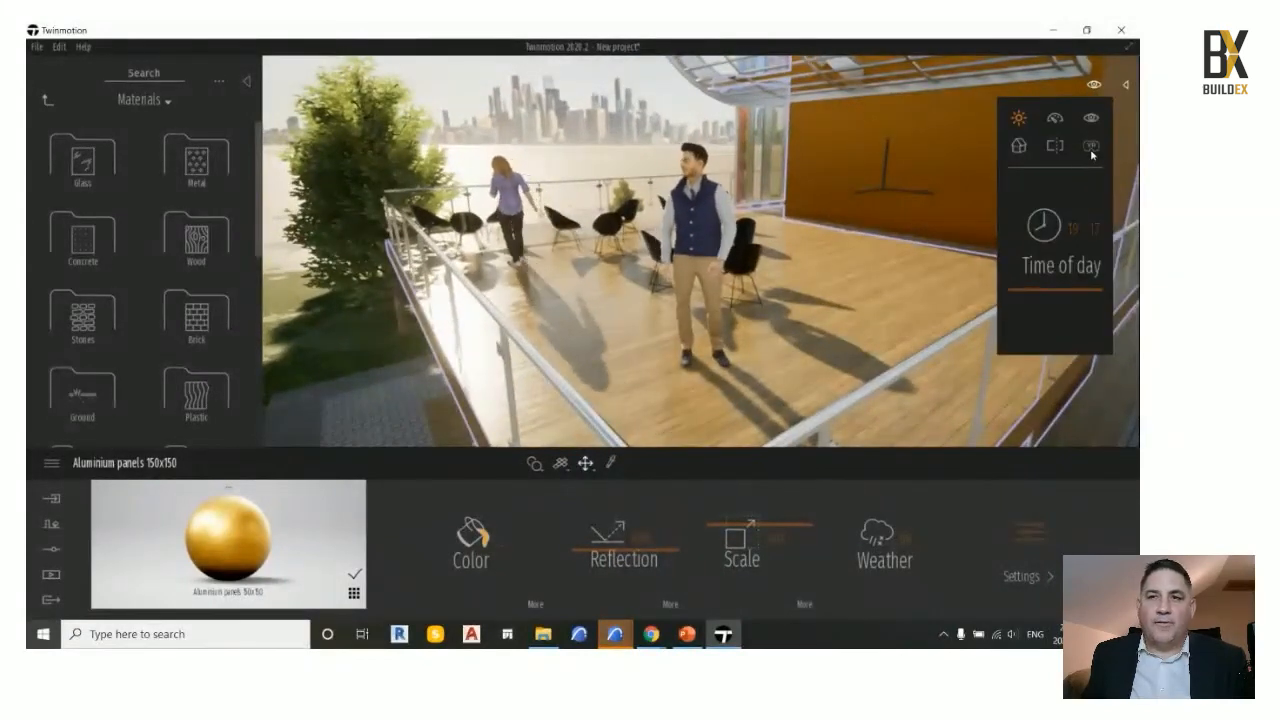
pyautogui.click(1091, 145)
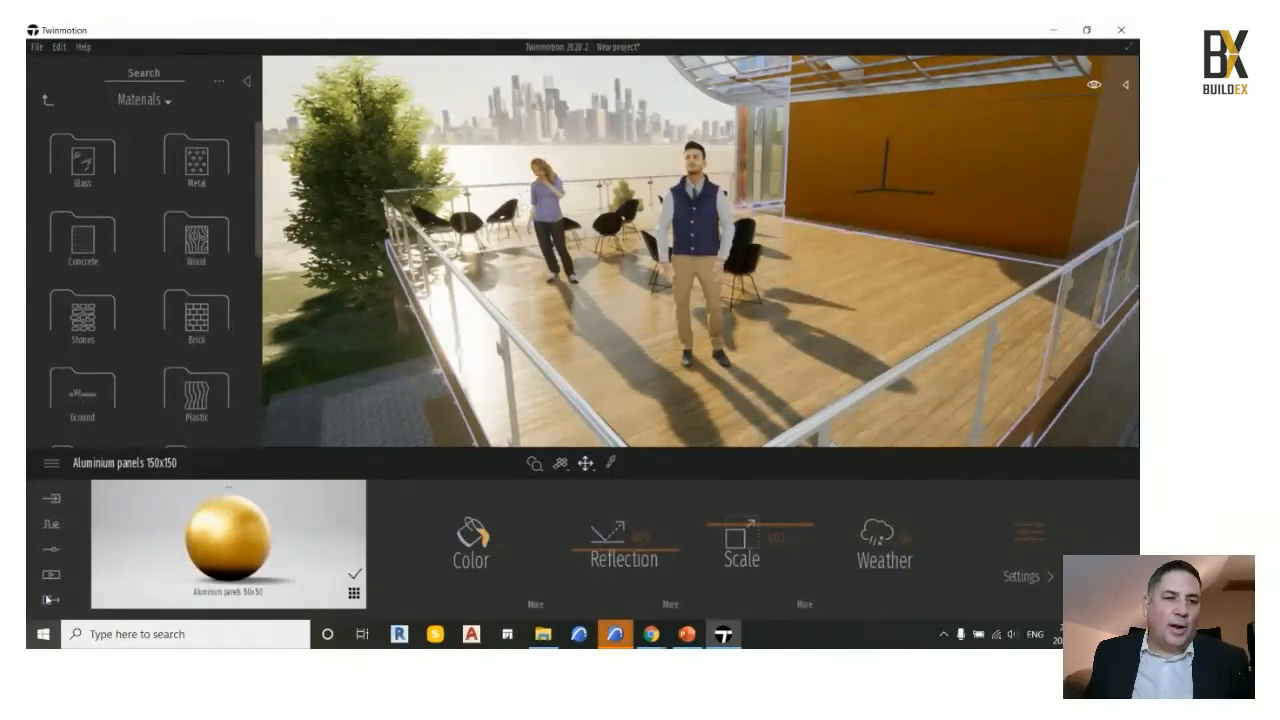
# Create a new video from the current terrace view and add a keyframe after its first one
pyautogui.click(51, 576)
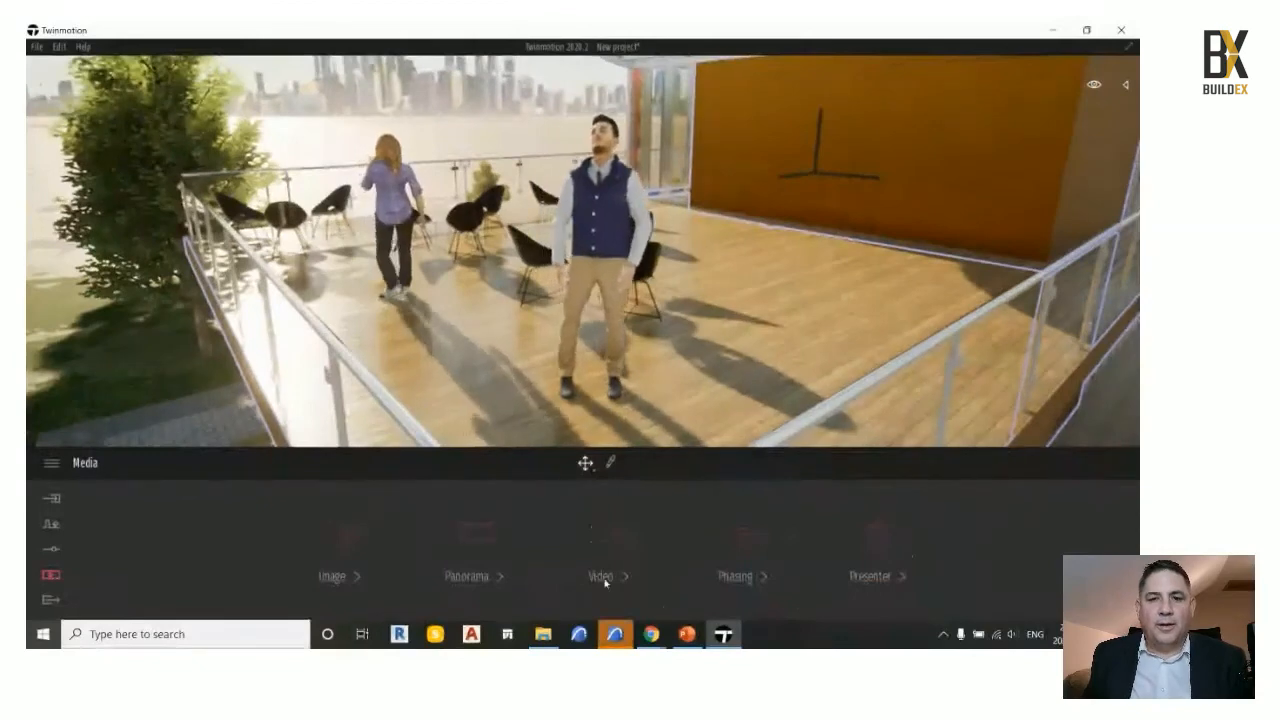
pyautogui.click(603, 576)
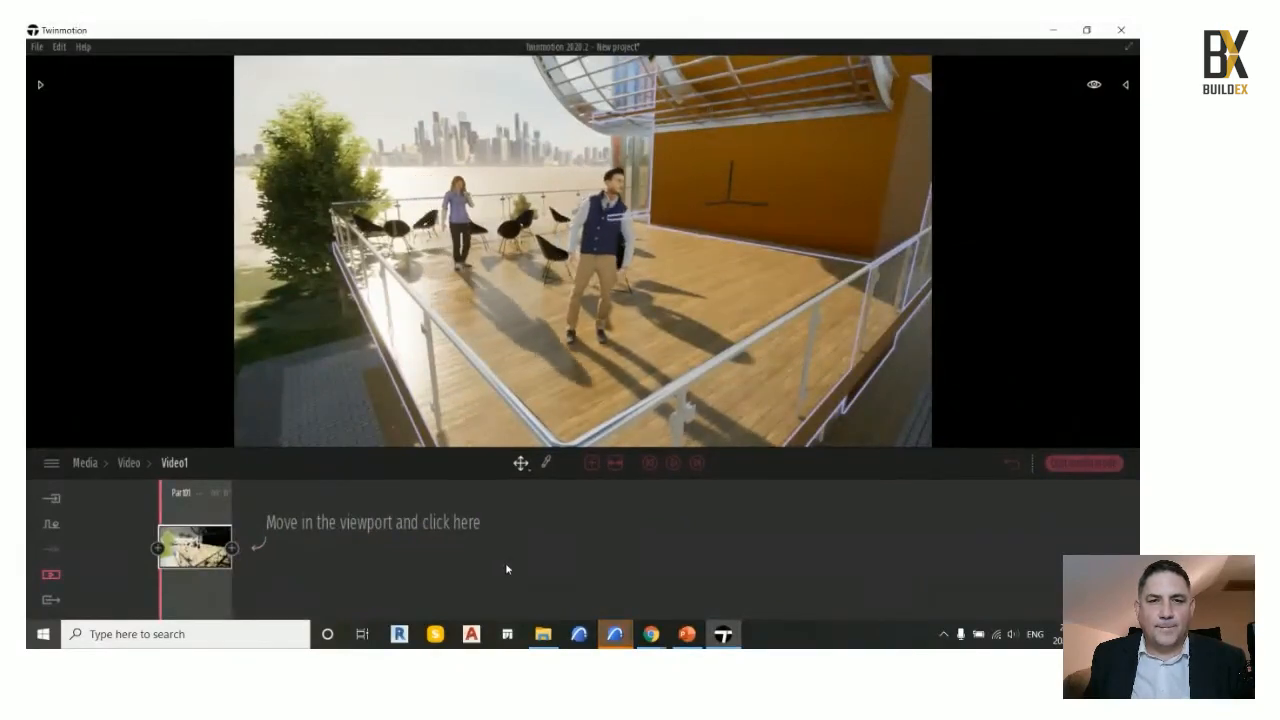
pyautogui.click(233, 548)
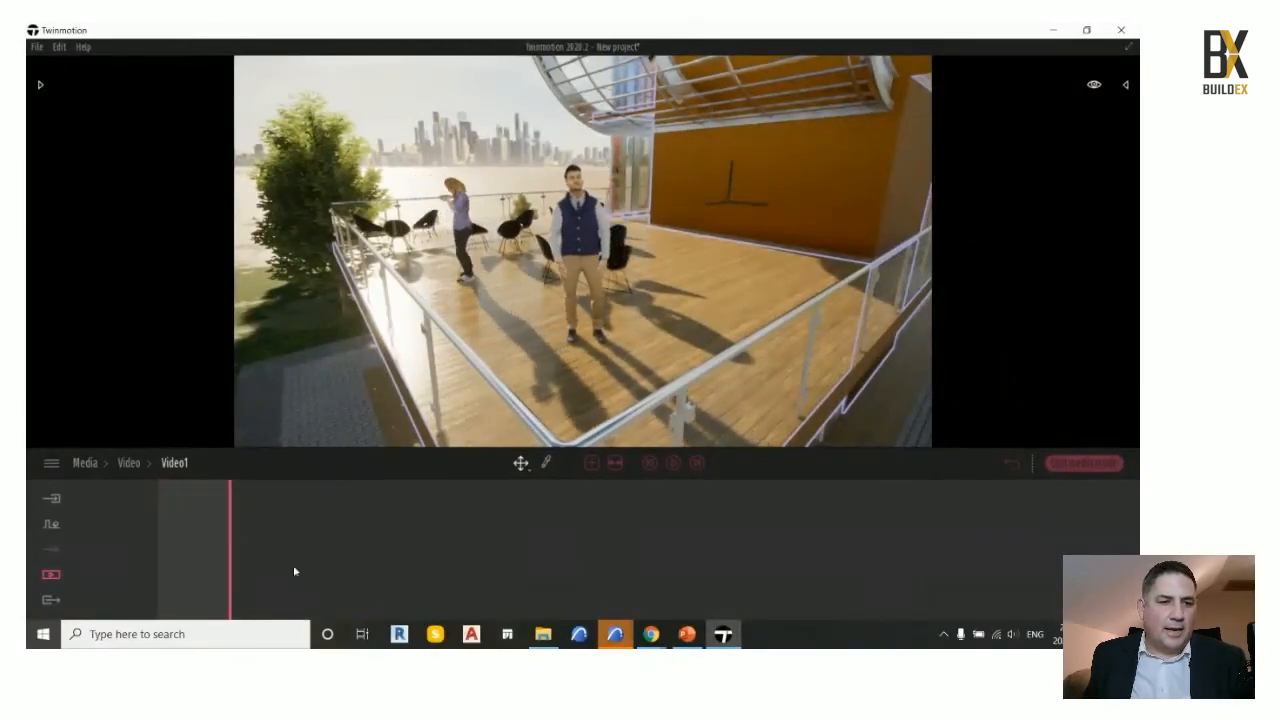
# Export Video1 to the Video folder on the Desktop
pyautogui.click(51, 599)
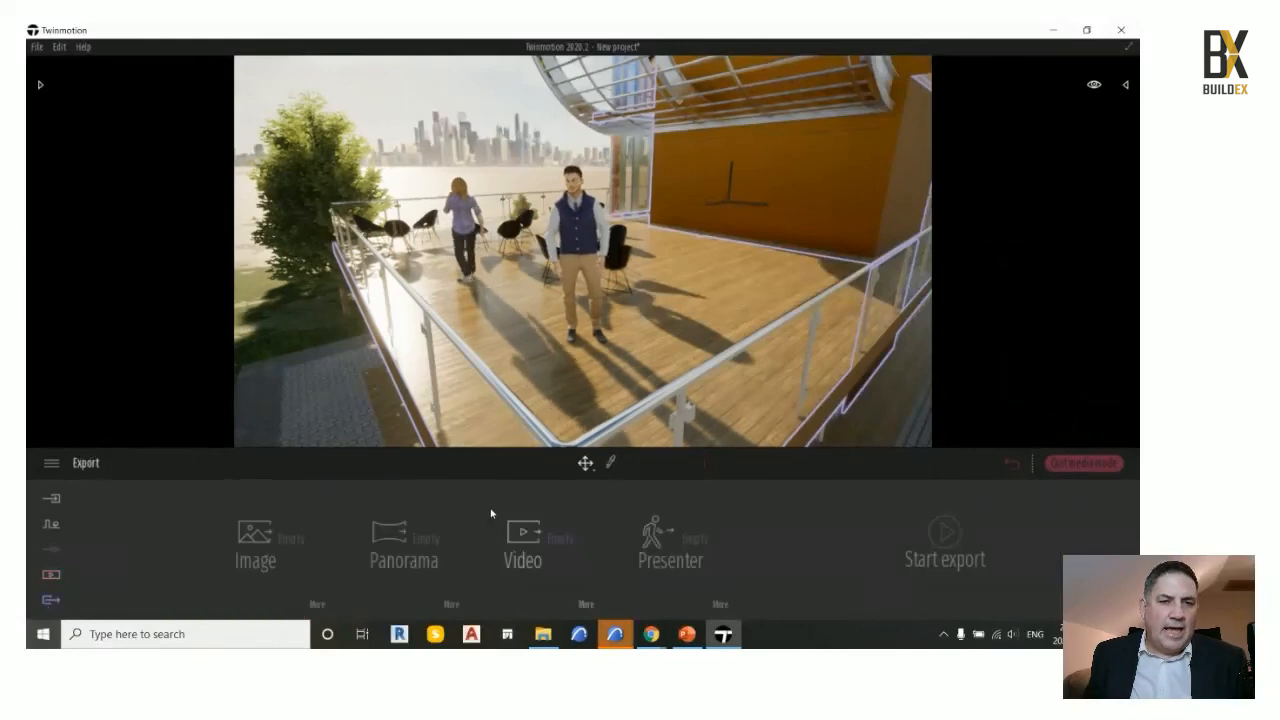
pyautogui.click(553, 544)
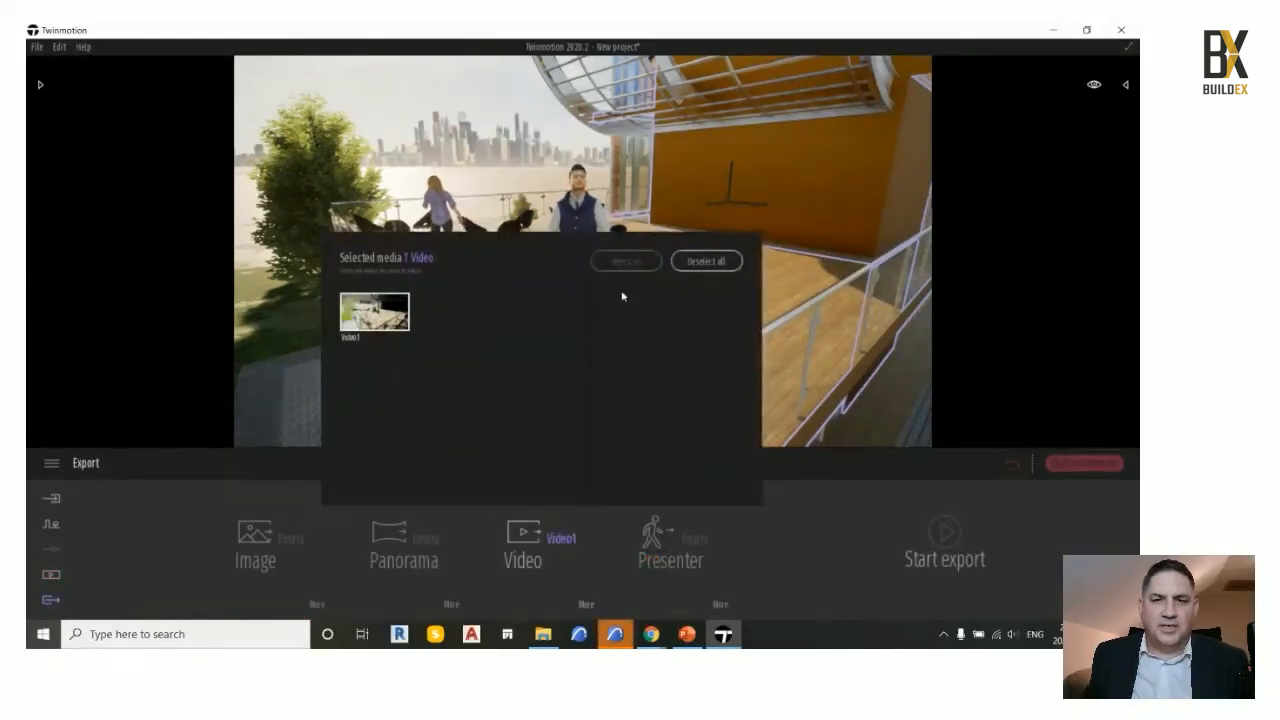
pyautogui.click(778, 446)
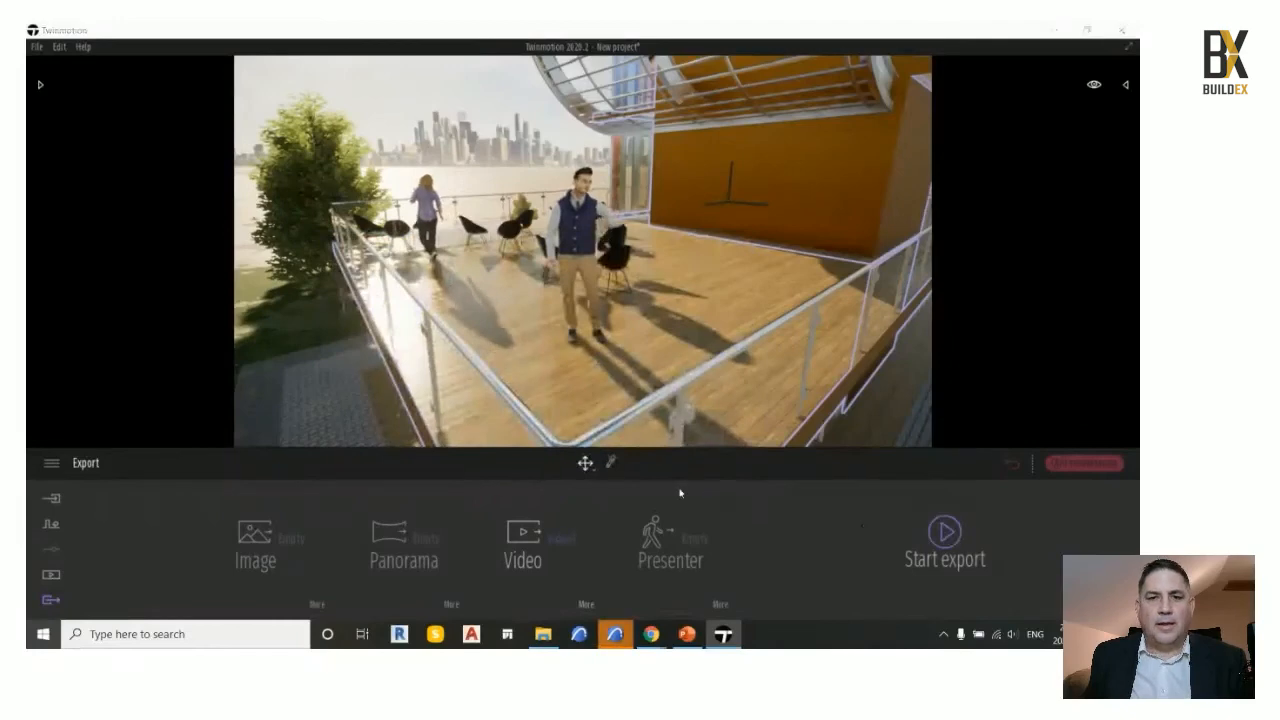
pyautogui.click(143, 186)
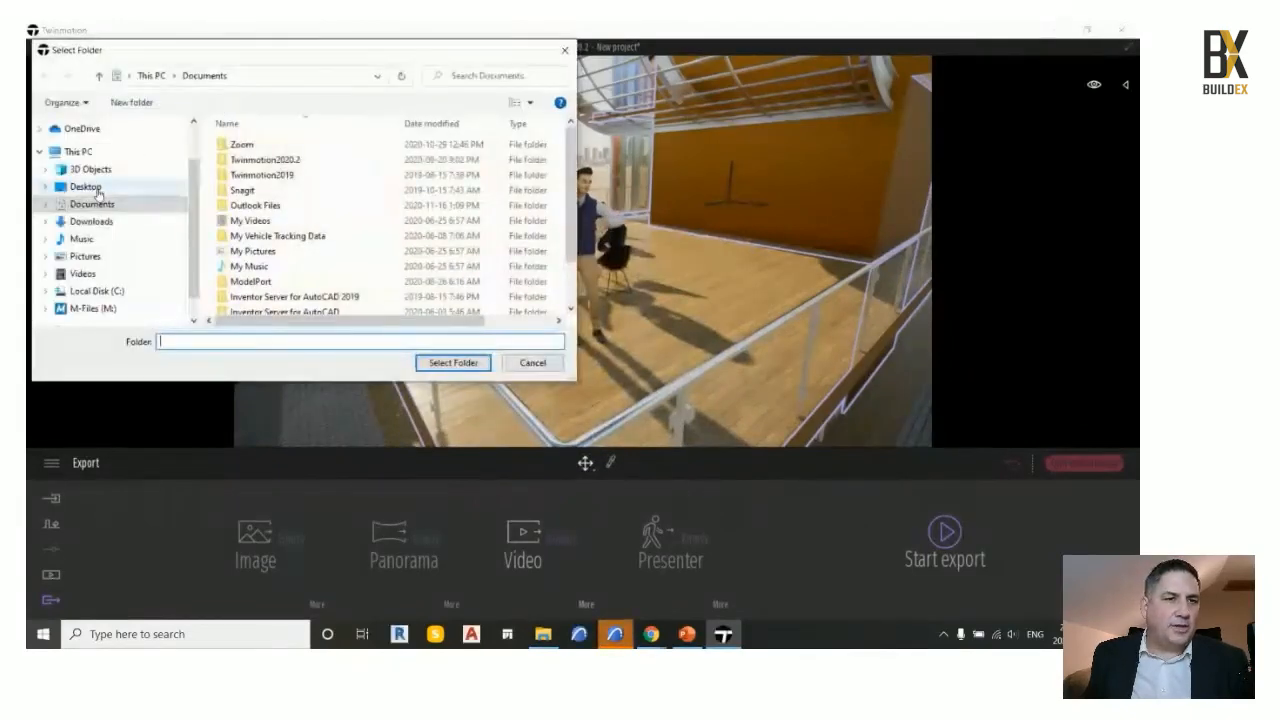
pyautogui.click(344, 165)
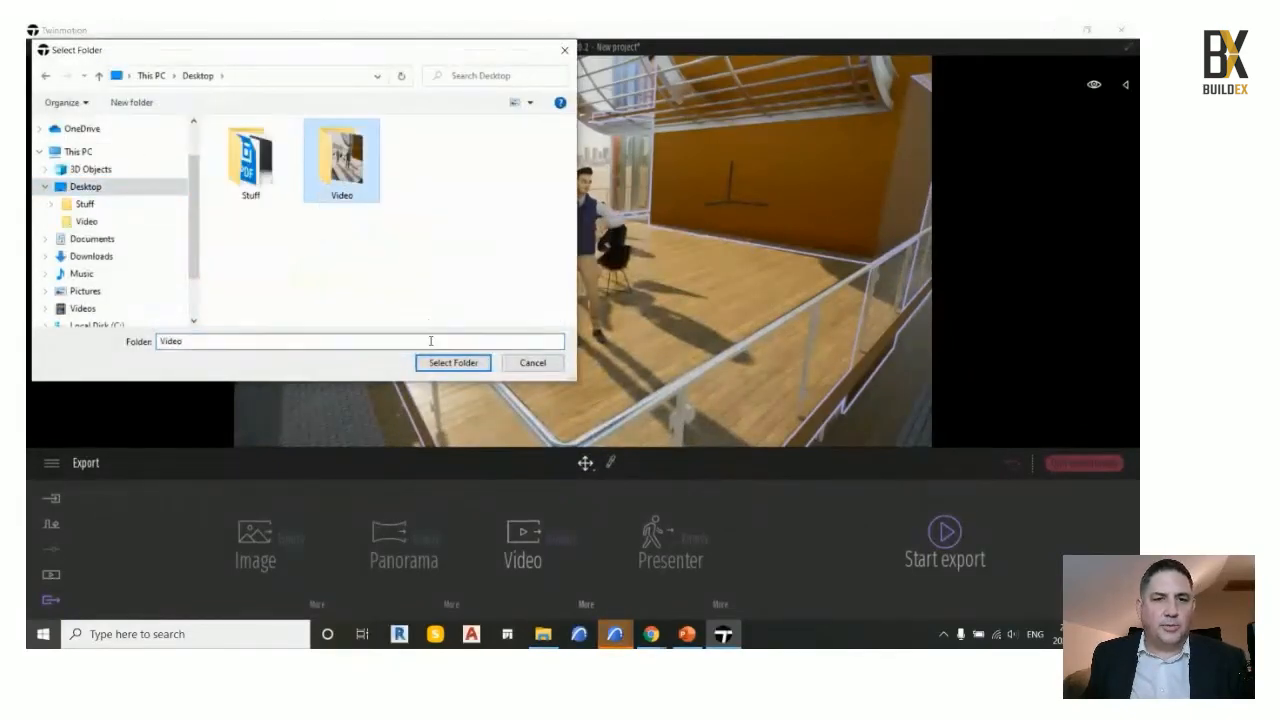
pyautogui.click(453, 363)
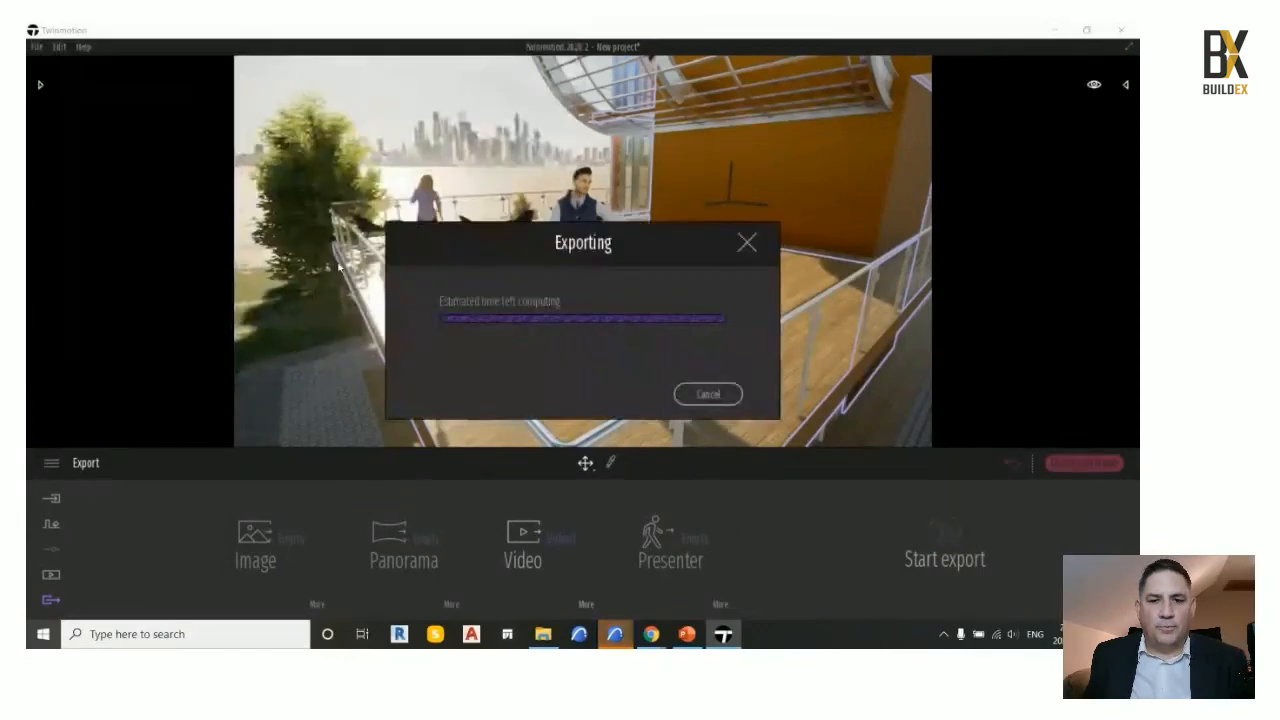
# Switch to File Explorer, play Video (precooked).mp4 from the Desktop's Video folder and set its playback to repeat
pyautogui.click(543, 634)
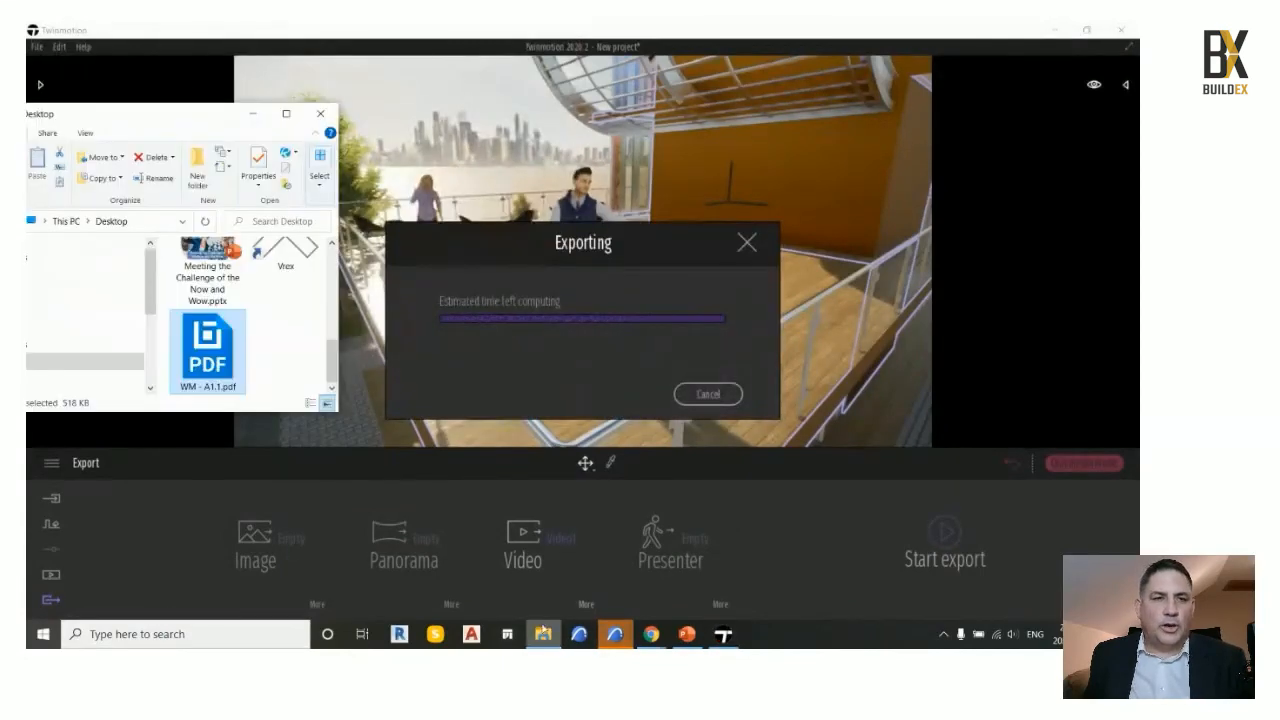
pyautogui.moveTo(226, 116); pyautogui.dragTo(522, 146)
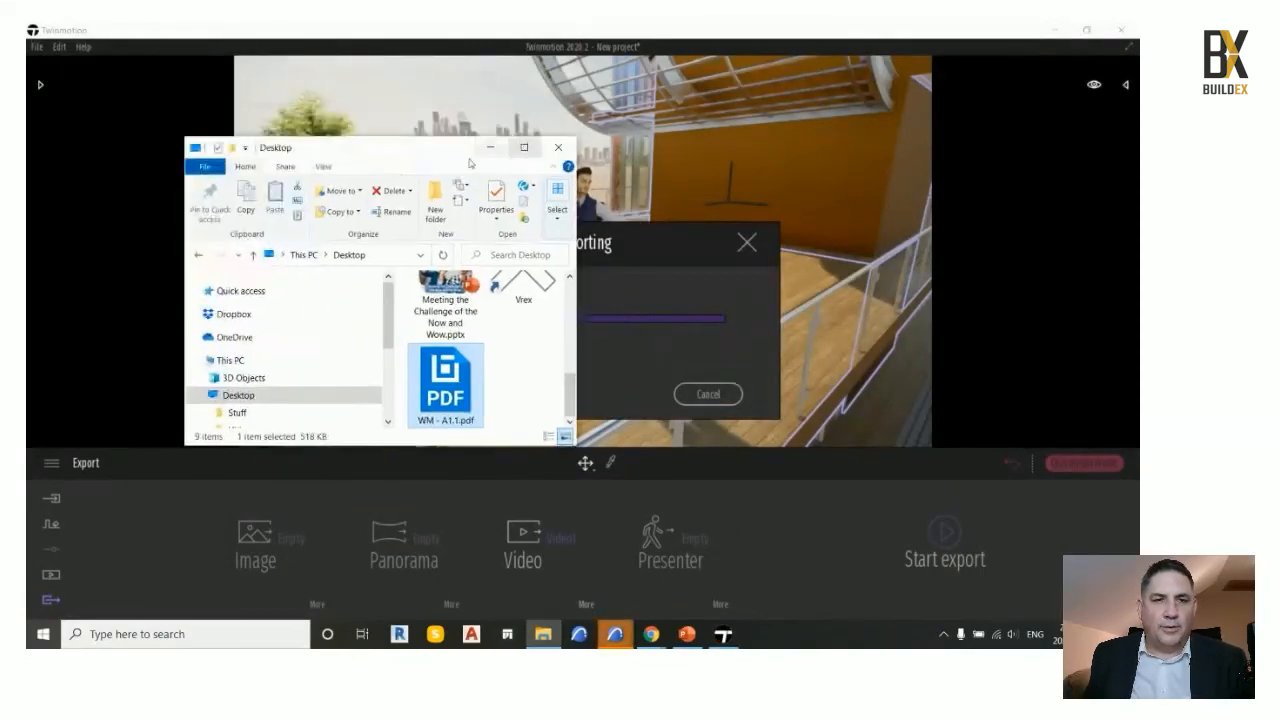
pyautogui.click(268, 396)
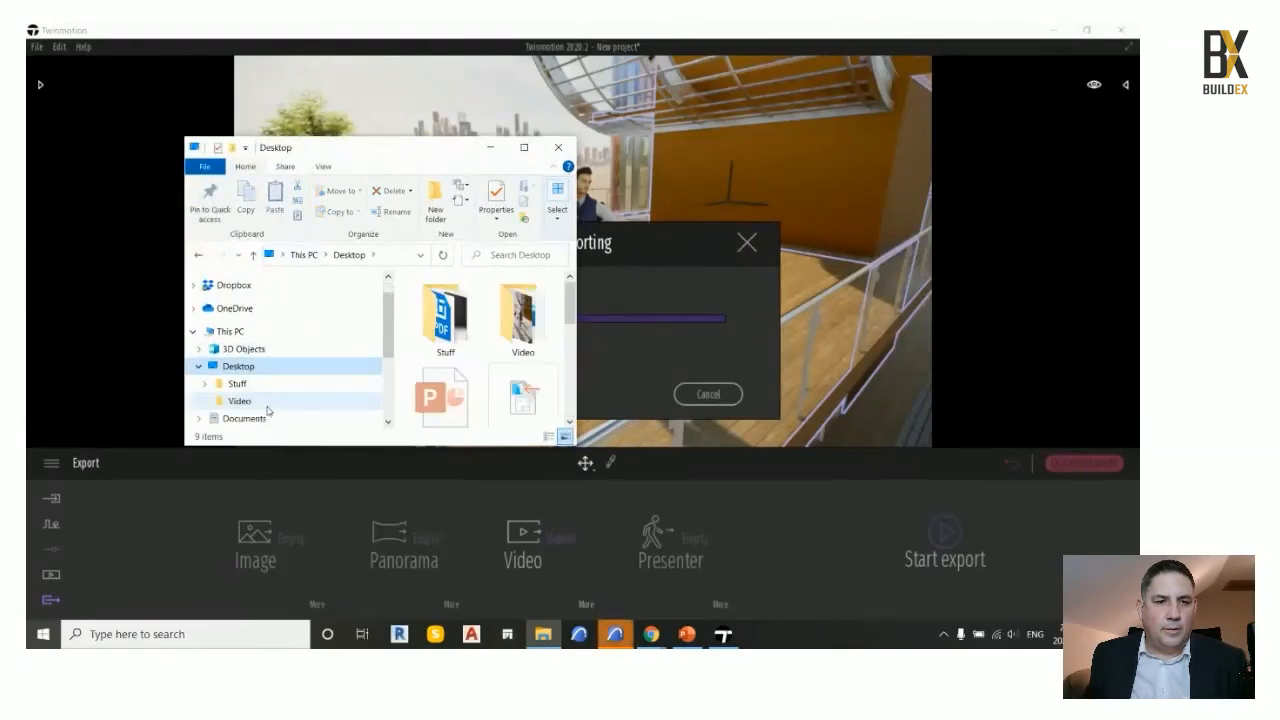
pyautogui.click(266, 405)
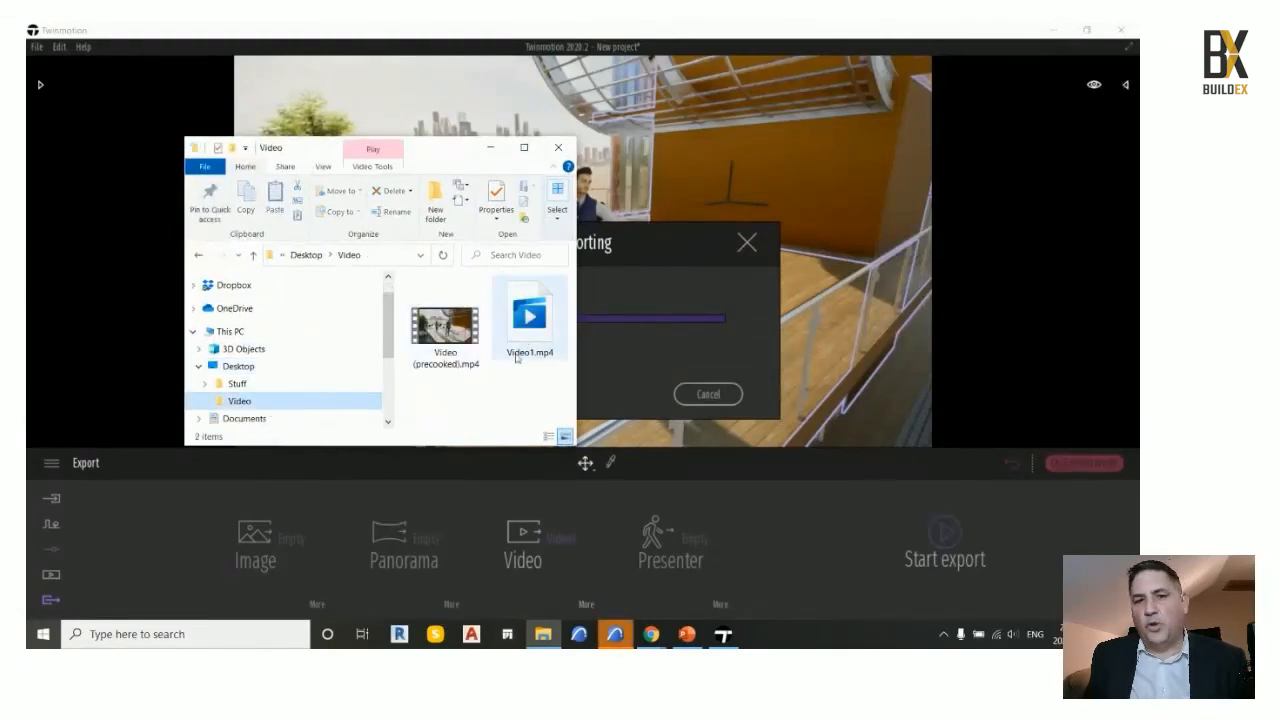
pyautogui.doubleClick(451, 342)
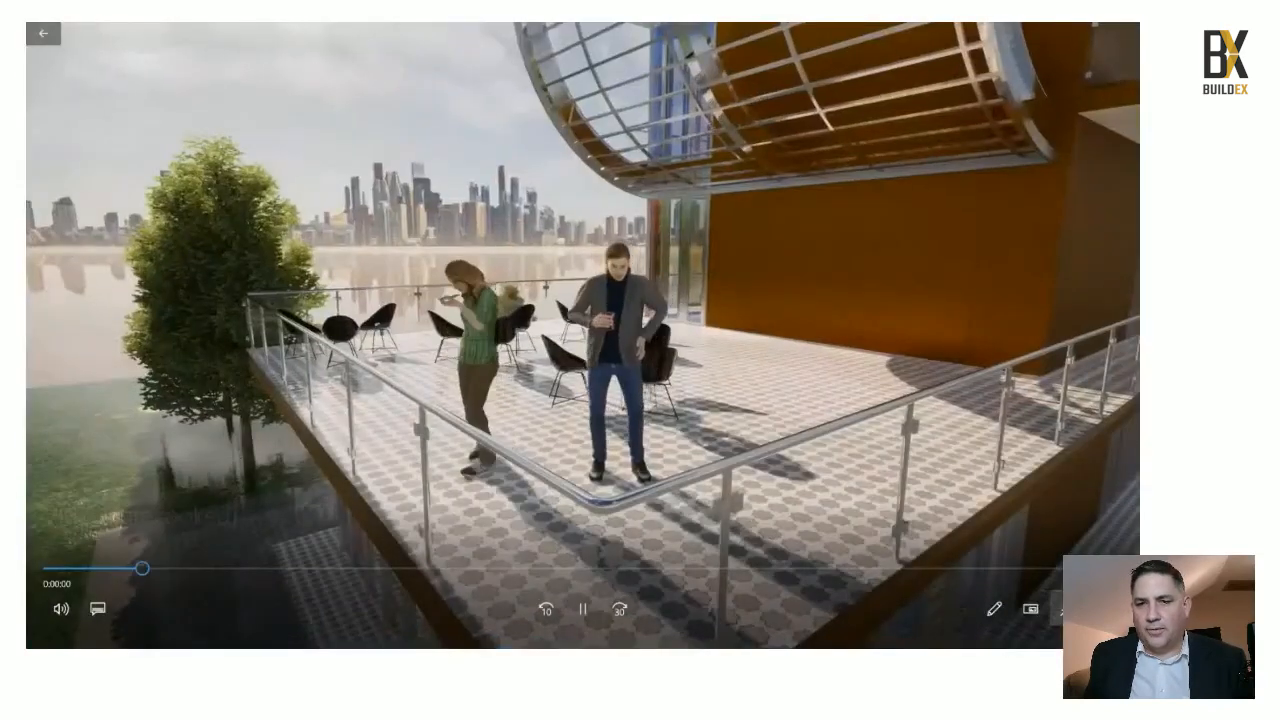
pyautogui.click(1103, 609)
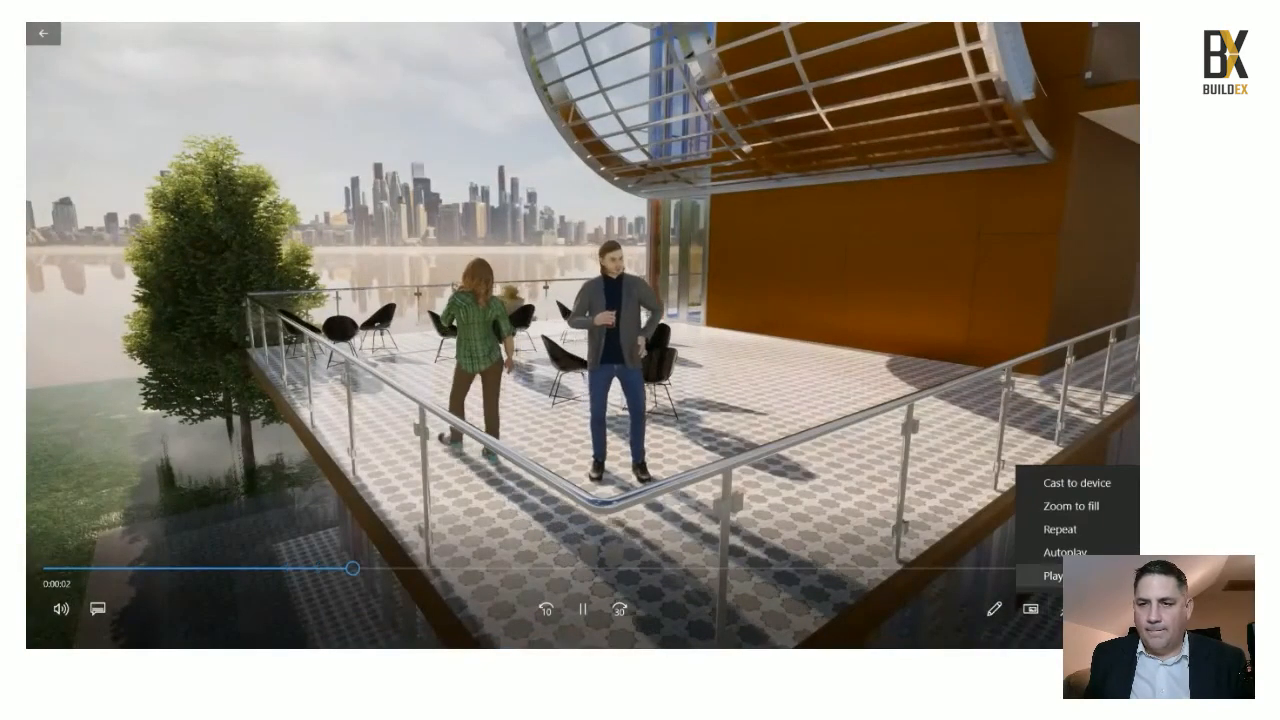
pyautogui.click(1073, 530)
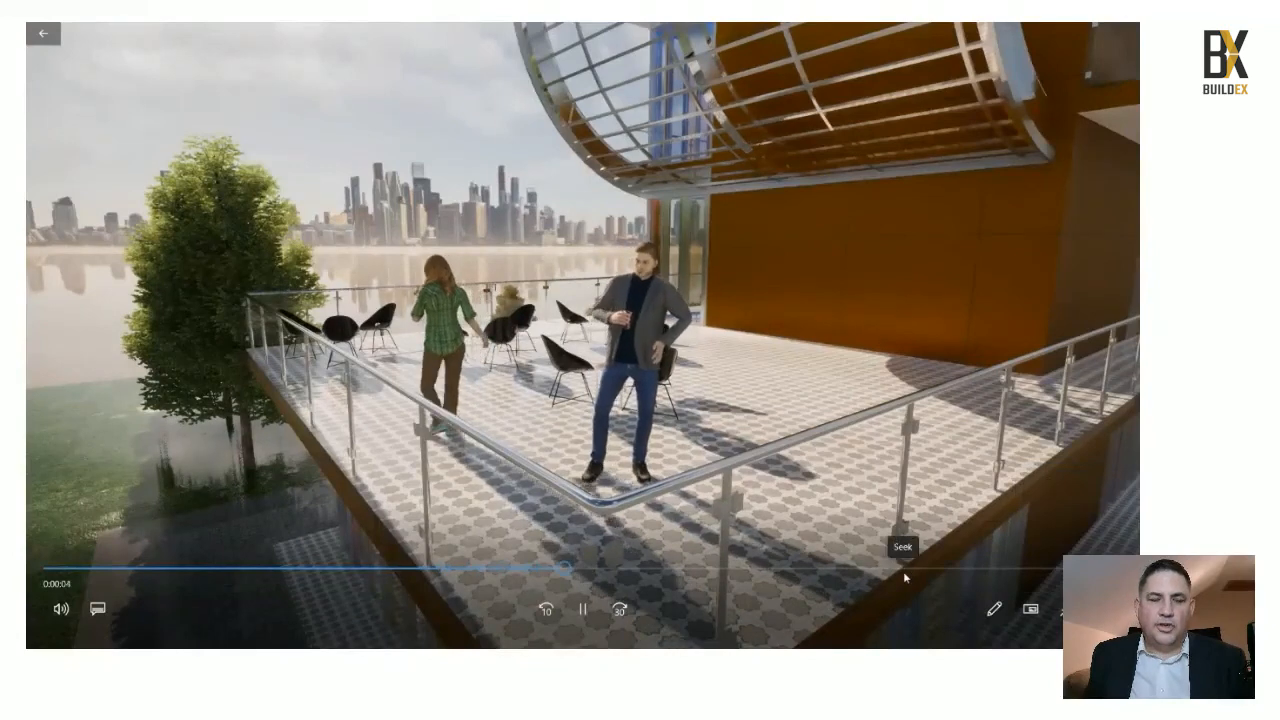